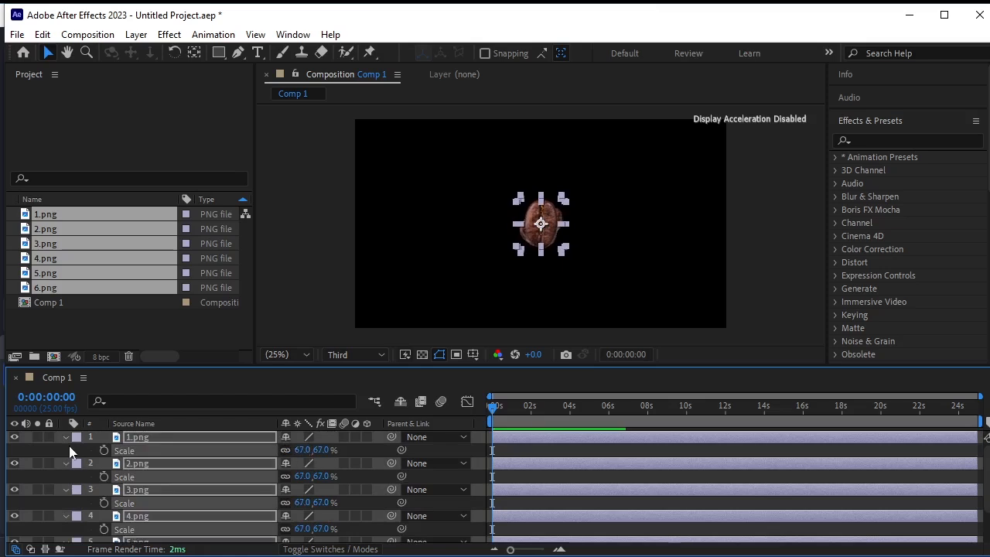
Collapse the layers' scale properties and spread the stacked coffee beans toward the four corners and the middle of the frame.
{"action": "left_click", "coordinate": [66, 435]}
{"action": "left_click", "coordinate": [126, 518]}
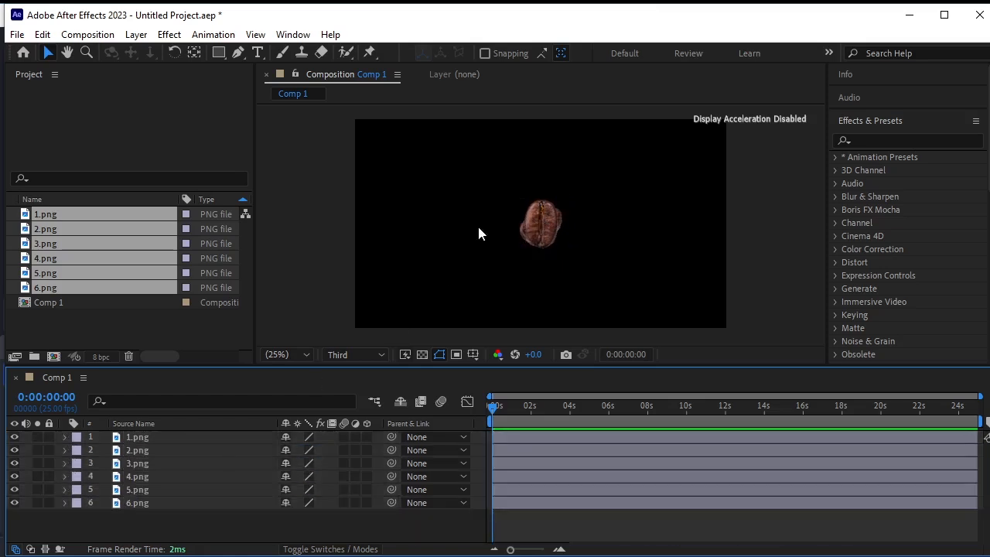
{"action": "left_click_drag", "start_coordinate": [540, 222], "coordinate": [400, 154]}
{"action": "left_click_drag", "start_coordinate": [536, 218], "coordinate": [685, 286]}
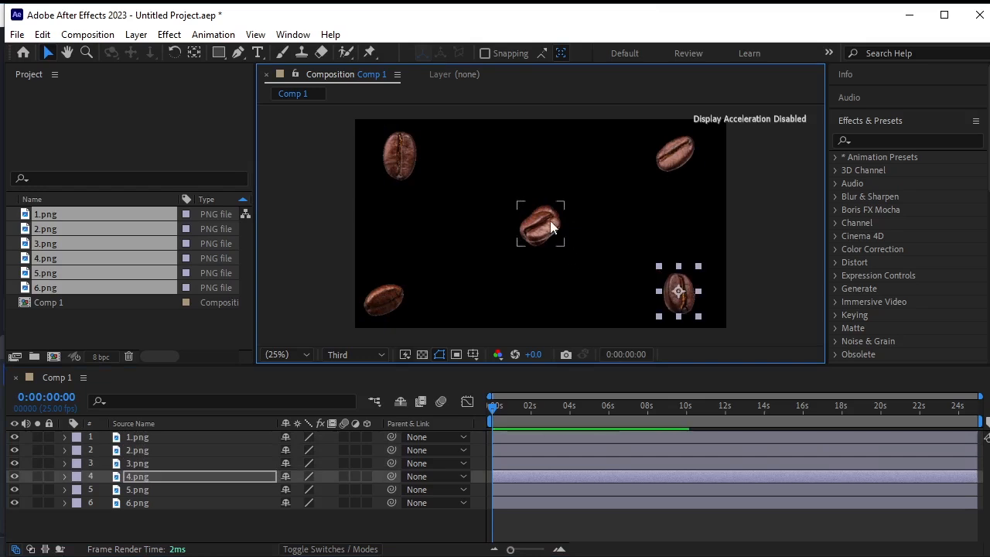
{"action": "left_click_drag", "start_coordinate": [550, 221], "coordinate": [457, 226]}
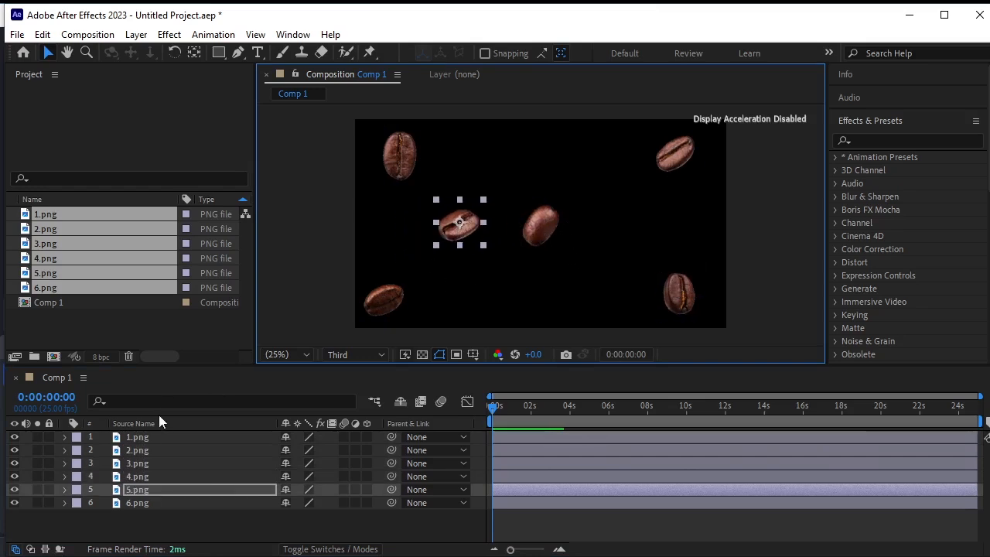
Duplicate all six bean layers and place the copies together above the originals in the layer stack.
{"action": "left_click", "coordinate": [165, 438]}
{"action": "left_click", "coordinate": [166, 503], "text": "shift"}
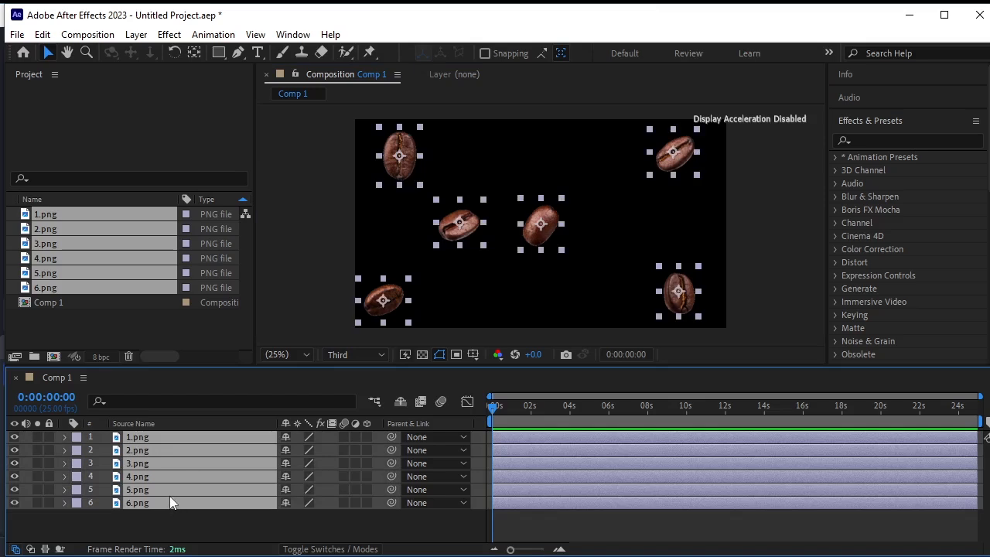
{"action": "key", "text": "ctrl+d"}
{"action": "scroll", "coordinate": [171, 485], "scroll_direction": "down", "scroll_amount": 2}
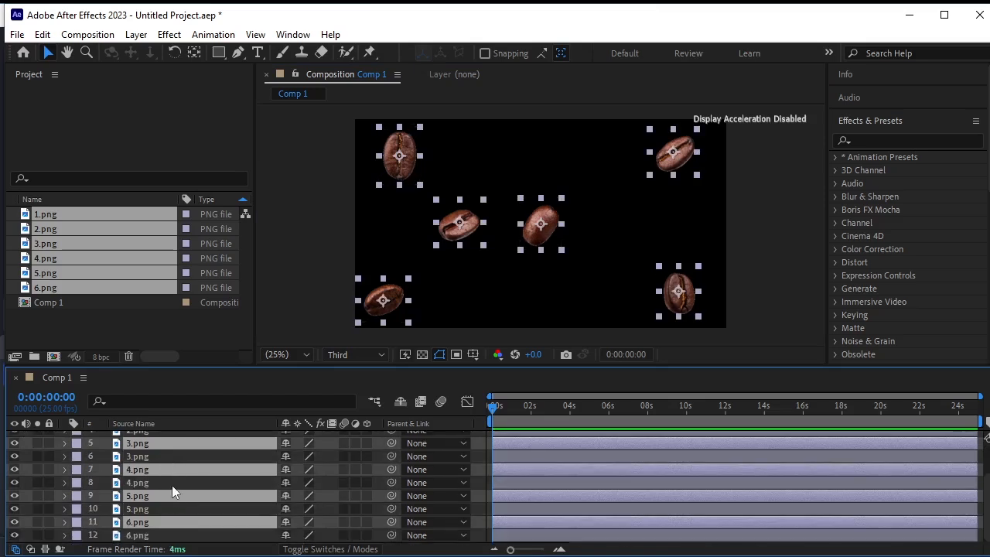
{"action": "left_click_drag", "start_coordinate": [174, 500], "coordinate": [185, 445]}
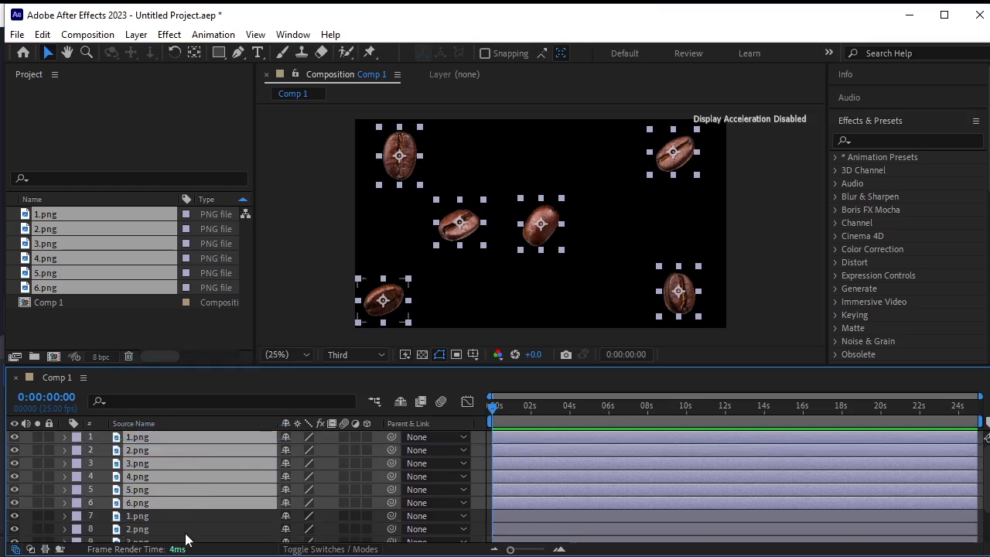
{"action": "left_click", "coordinate": [184, 530]}
{"action": "left_click", "coordinate": [184, 437]}
Move the six duplicated beans into empty gaps and shift neighbouring beans so all twelve sit separately around the frame.
{"action": "left_click_drag", "start_coordinate": [415, 155], "coordinate": [636, 249]}
{"action": "left_click_drag", "start_coordinate": [452, 227], "coordinate": [584, 169]}
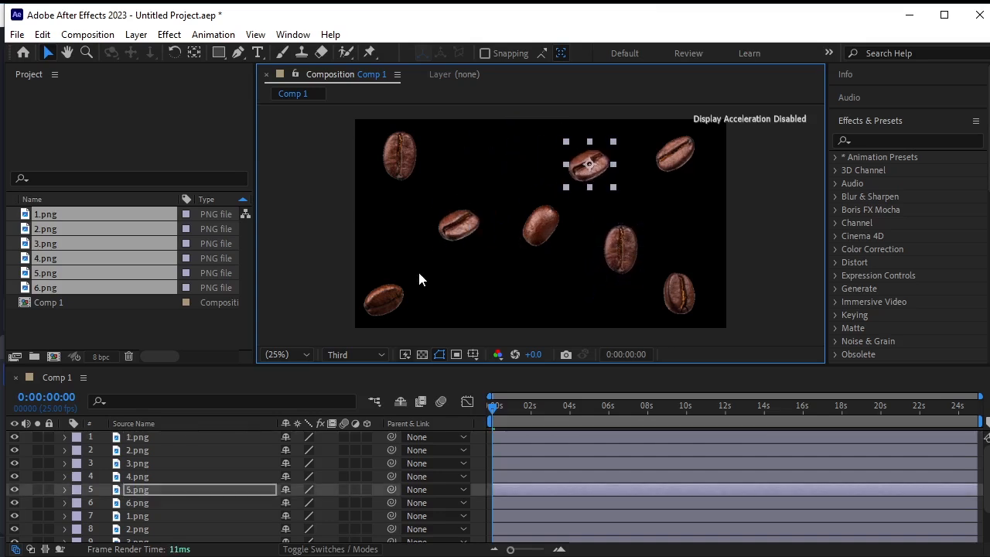
{"action": "left_click_drag", "start_coordinate": [391, 300], "coordinate": [700, 201]}
{"action": "left_click_drag", "start_coordinate": [677, 157], "coordinate": [549, 299]}
{"action": "left_click_drag", "start_coordinate": [684, 298], "coordinate": [403, 227]}
{"action": "mouse_move", "coordinate": [608, 254]}
{"action": "left_mouse_down"}
{"action": "mouse_move", "coordinate": [641, 252]}
{"action": "mouse_move", "coordinate": [601, 250]}
{"action": "left_mouse_up"}
{"action": "left_click_drag", "start_coordinate": [685, 297], "coordinate": [704, 297]}
{"action": "left_click_drag", "start_coordinate": [700, 207], "coordinate": [707, 225]}
{"action": "left_click_drag", "start_coordinate": [619, 252], "coordinate": [640, 230]}
{"action": "left_click_drag", "start_coordinate": [555, 295], "coordinate": [610, 291]}
{"action": "left_click_drag", "start_coordinate": [545, 224], "coordinate": [458, 297]}
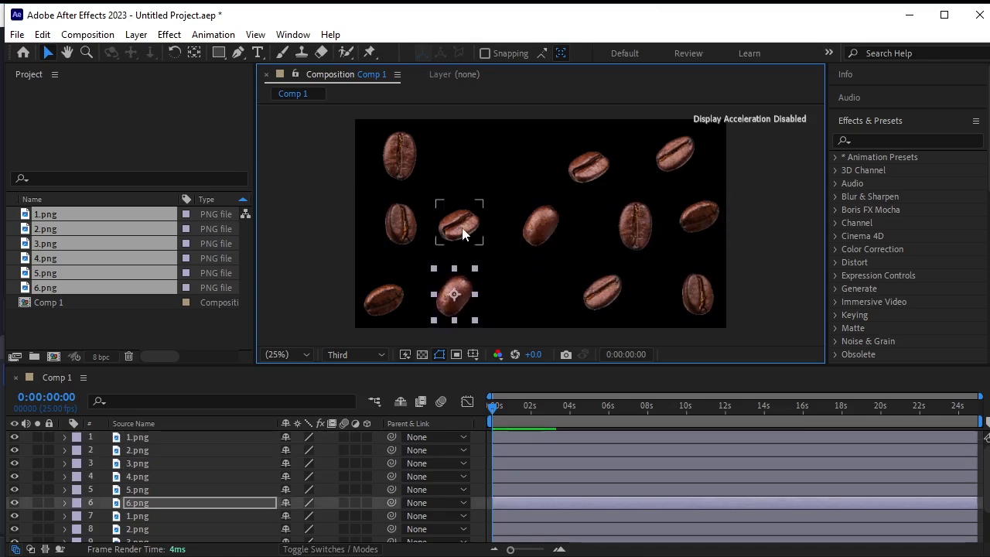
{"action": "left_click_drag", "start_coordinate": [464, 228], "coordinate": [492, 165]}
{"action": "left_click_drag", "start_coordinate": [402, 226], "coordinate": [530, 290]}
{"action": "left_click_drag", "start_coordinate": [546, 223], "coordinate": [504, 159]}
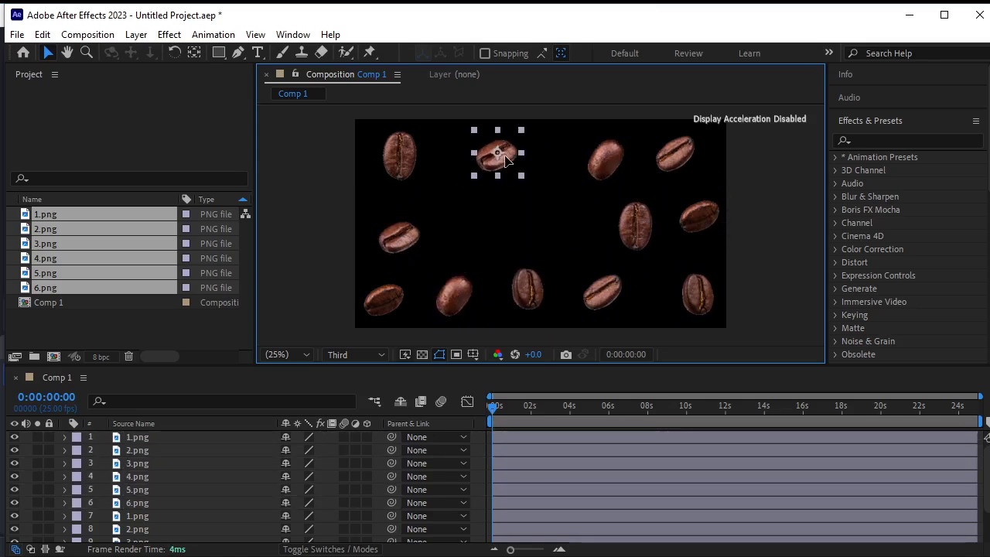
Duplicate all twelve bean layers, group the copies at the start of the layer stack, and deselect them.
{"action": "left_click", "coordinate": [165, 438]}
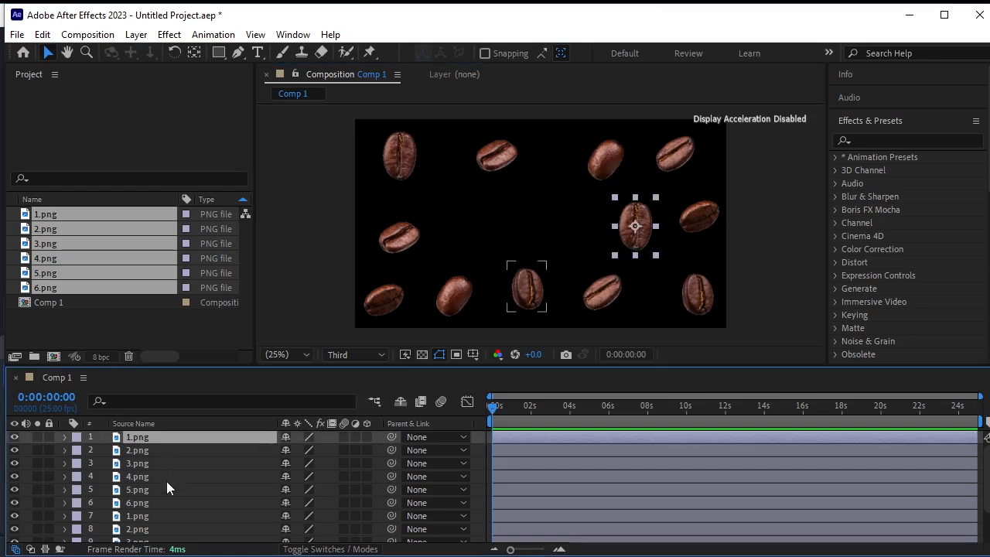
{"action": "scroll", "coordinate": [167, 482], "scroll_direction": "down", "scroll_amount": 3}
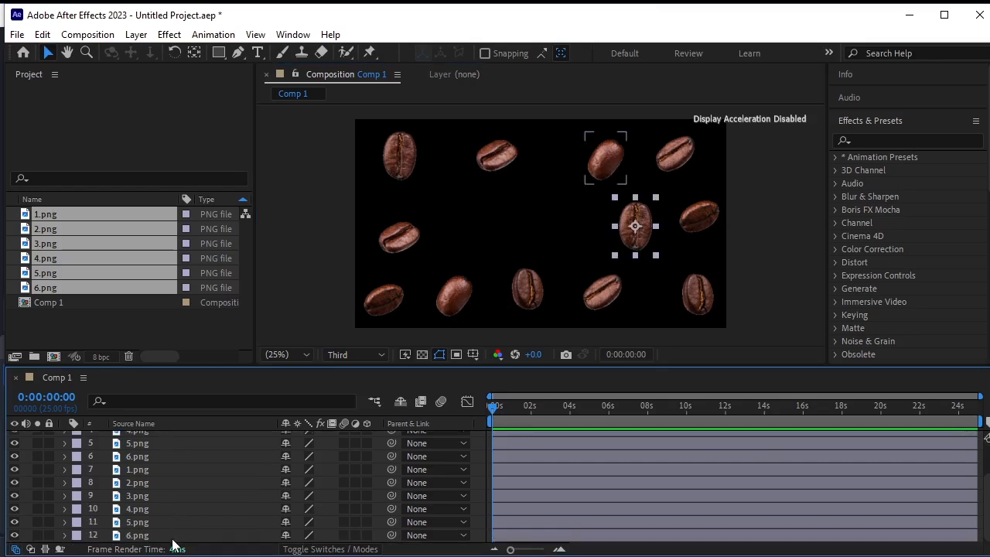
{"action": "key", "text": "ctrl+a"}
{"action": "scroll", "coordinate": [163, 500], "scroll_direction": "up", "scroll_amount": 3}
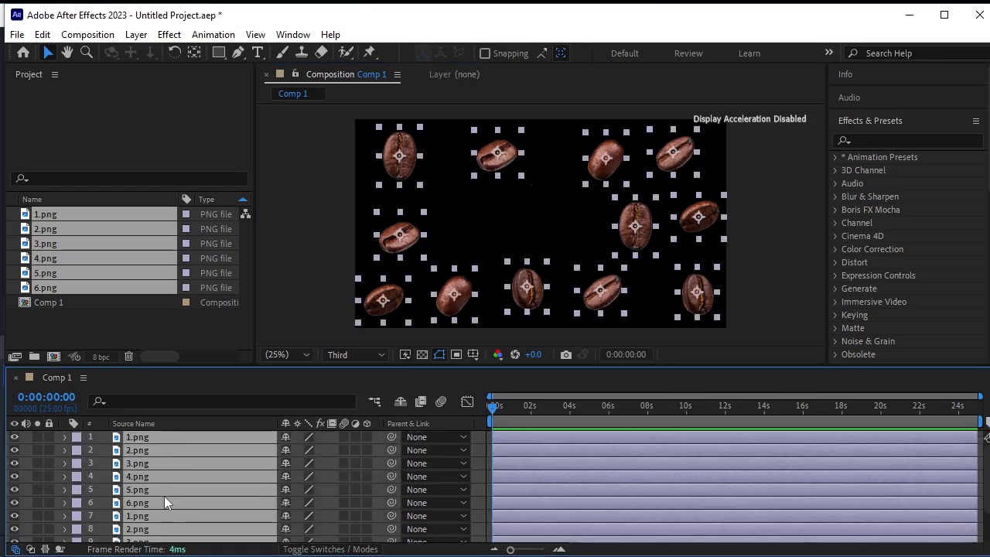
{"action": "key", "text": "ctrl+d"}
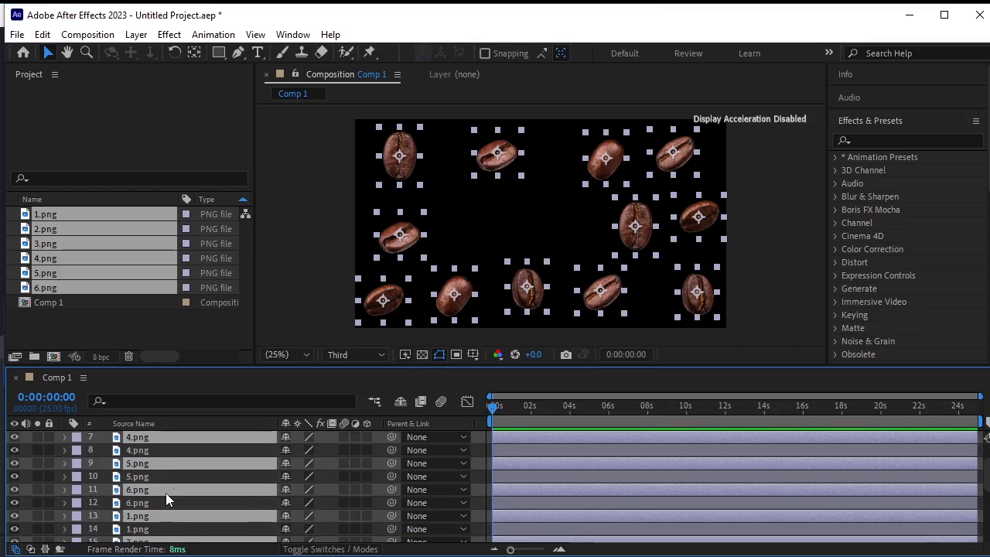
{"action": "scroll", "coordinate": [165, 492], "scroll_direction": "down", "scroll_amount": 5}
{"action": "left_click_drag", "start_coordinate": [177, 524], "coordinate": [192, 447]}
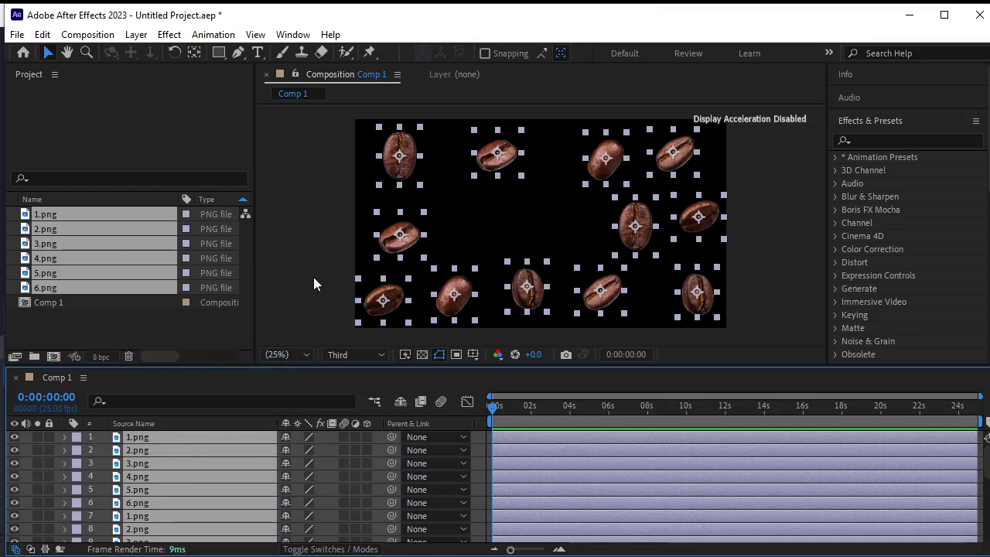
{"action": "left_click", "coordinate": [309, 230]}
Distribute the twelve new bean copies over the empty areas of the frame, nudging nearby beans to make room.
{"action": "left_click_drag", "start_coordinate": [399, 155], "coordinate": [562, 227]}
{"action": "left_click_drag", "start_coordinate": [399, 236], "coordinate": [532, 250]}
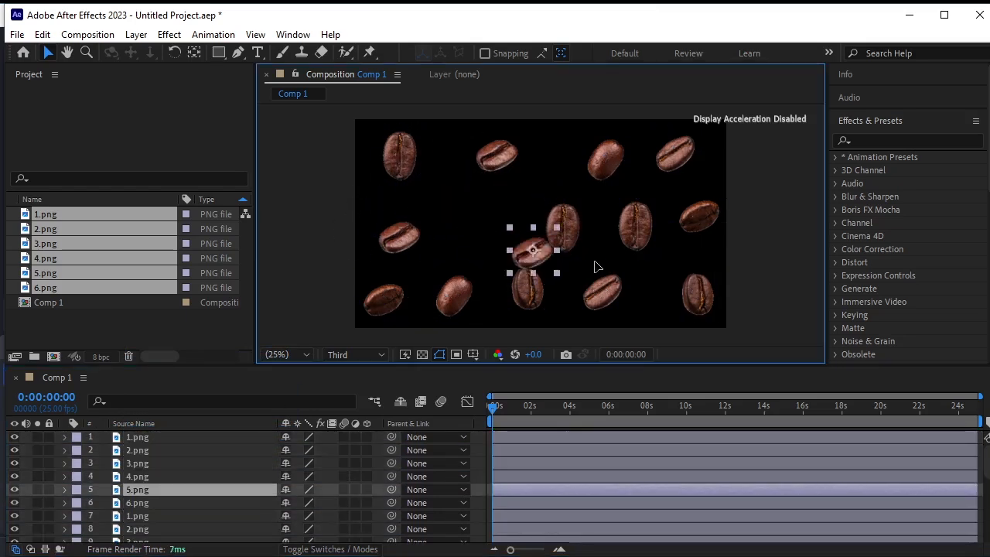
{"action": "left_click_drag", "start_coordinate": [595, 266], "coordinate": [493, 221]}
{"action": "left_click_drag", "start_coordinate": [386, 293], "coordinate": [446, 176]}
{"action": "left_click_drag", "start_coordinate": [562, 238], "coordinate": [554, 182]}
{"action": "left_click_drag", "start_coordinate": [628, 225], "coordinate": [650, 296]}
{"action": "left_click_drag", "start_coordinate": [697, 218], "coordinate": [563, 239]}
{"action": "left_click_drag", "start_coordinate": [675, 153], "coordinate": [446, 244]}
{"action": "left_click_drag", "start_coordinate": [694, 217], "coordinate": [699, 203]}
{"action": "left_click_drag", "start_coordinate": [699, 294], "coordinate": [686, 245]}
{"action": "left_click_drag", "start_coordinate": [673, 161], "coordinate": [652, 159]}
{"action": "mouse_move", "coordinate": [698, 293]}
{"action": "left_mouse_down"}
{"action": "mouse_move", "coordinate": [687, 285]}
{"action": "mouse_move", "coordinate": [700, 287]}
{"action": "left_mouse_up"}
{"action": "left_click_drag", "start_coordinate": [645, 229], "coordinate": [656, 209]}
{"action": "left_click_drag", "start_coordinate": [656, 295], "coordinate": [654, 282]}
{"action": "left_click_drag", "start_coordinate": [599, 299], "coordinate": [549, 236]}
{"action": "left_click_drag", "start_coordinate": [599, 237], "coordinate": [599, 226]}
{"action": "left_click_drag", "start_coordinate": [528, 296], "coordinate": [502, 307]}
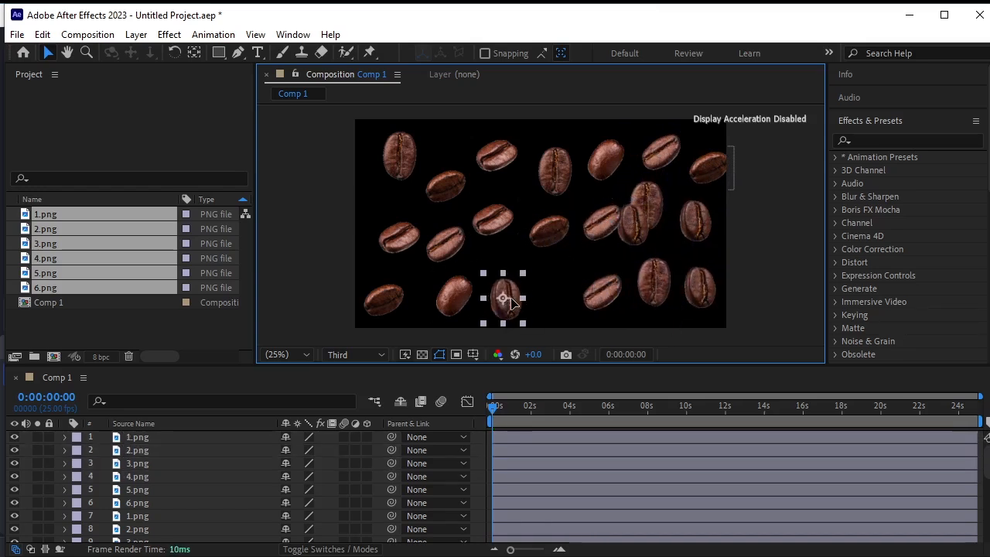
Reposition the overlapping and crowded beans so that all are spaced evenly across the frame.
{"action": "left_click_drag", "start_coordinate": [591, 227], "coordinate": [547, 286]}
{"action": "left_click_drag", "start_coordinate": [623, 233], "coordinate": [593, 234]}
{"action": "mouse_move", "coordinate": [480, 230]}
{"action": "left_mouse_down"}
{"action": "mouse_move", "coordinate": [499, 209]}
{"action": "mouse_move", "coordinate": [495, 220]}
{"action": "left_mouse_up"}
{"action": "left_click_drag", "start_coordinate": [459, 302], "coordinate": [393, 259]}
{"action": "mouse_move", "coordinate": [385, 296]}
{"action": "left_mouse_down"}
{"action": "mouse_move", "coordinate": [390, 305]}
{"action": "mouse_move", "coordinate": [387, 298]}
{"action": "left_mouse_up"}
{"action": "left_click_drag", "start_coordinate": [454, 295], "coordinate": [443, 300]}
{"action": "left_click_drag", "start_coordinate": [503, 298], "coordinate": [502, 278]}
{"action": "left_click_drag", "start_coordinate": [447, 188], "coordinate": [451, 161]}
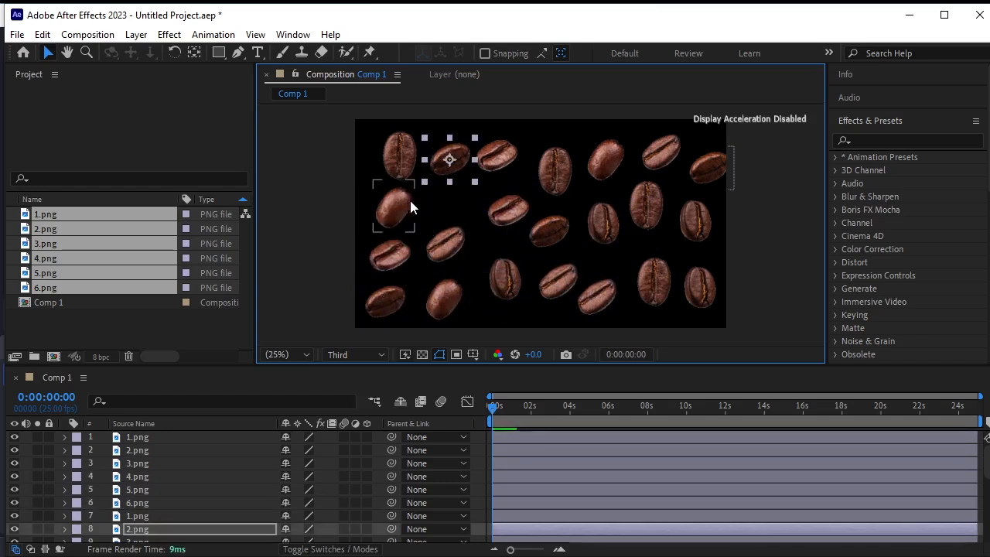
{"action": "left_click_drag", "start_coordinate": [404, 205], "coordinate": [413, 207]}
{"action": "left_click_drag", "start_coordinate": [454, 164], "coordinate": [457, 173]}
Rotate the 5.png bean near the left edge to 66° and the 2.png bean in the upper left to -59°, lowering the latter slightly.
{"action": "left_click", "coordinate": [391, 252]}
{"action": "key", "text": "r"}
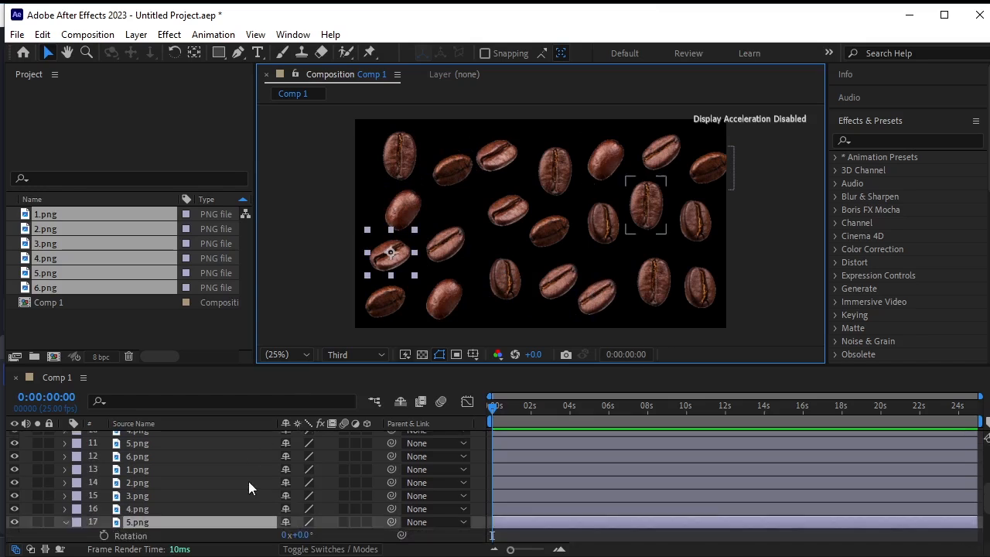
{"action": "left_click_drag", "start_coordinate": [312, 541], "coordinate": [349, 532]}
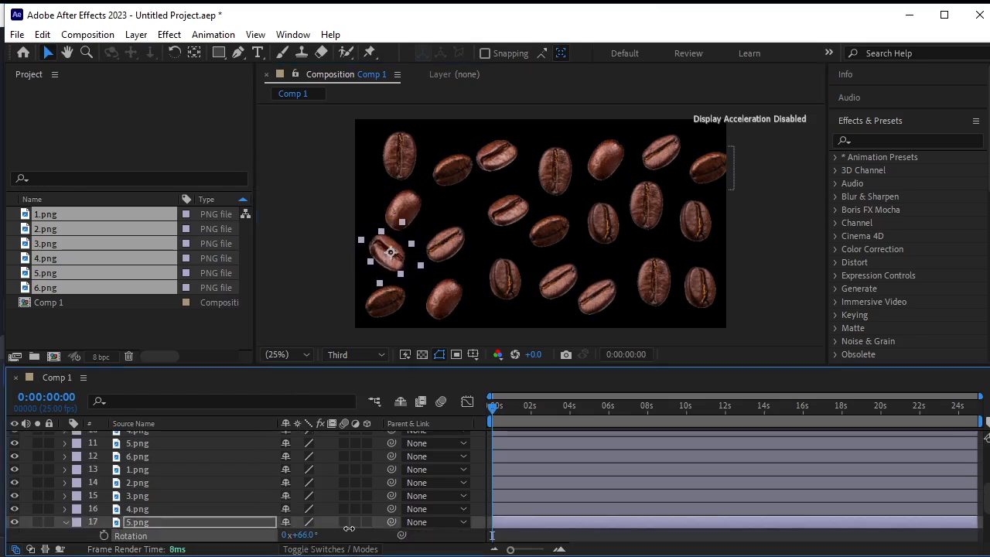
{"action": "left_click_drag", "start_coordinate": [455, 170], "coordinate": [464, 186]}
{"action": "key", "text": "r"}
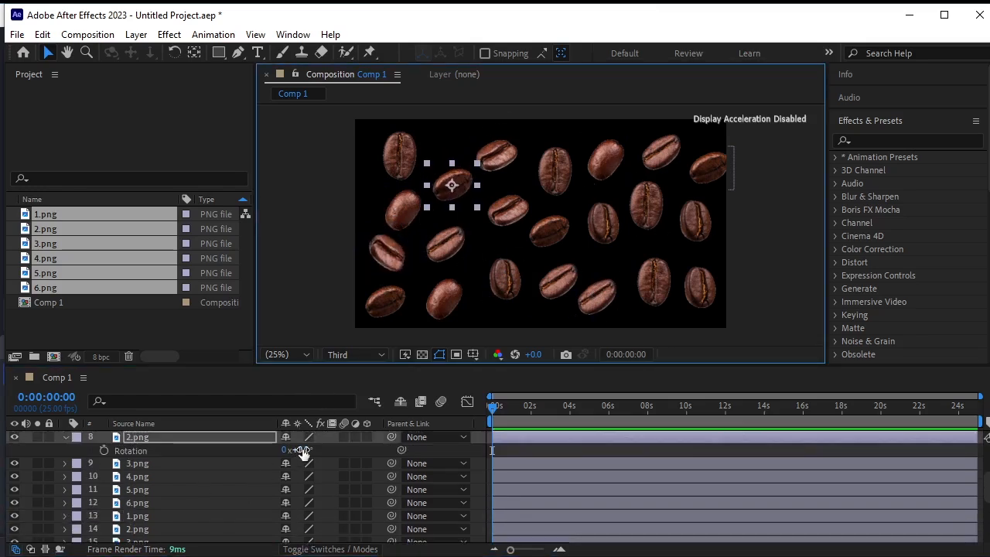
{"action": "left_click_drag", "start_coordinate": [301, 450], "coordinate": [241, 482]}
Rotate the 5.png bean just left of the frame's centre to -125° and collapse the open rotation properties.
{"action": "left_click", "coordinate": [507, 210]}
{"action": "key", "text": "r"}
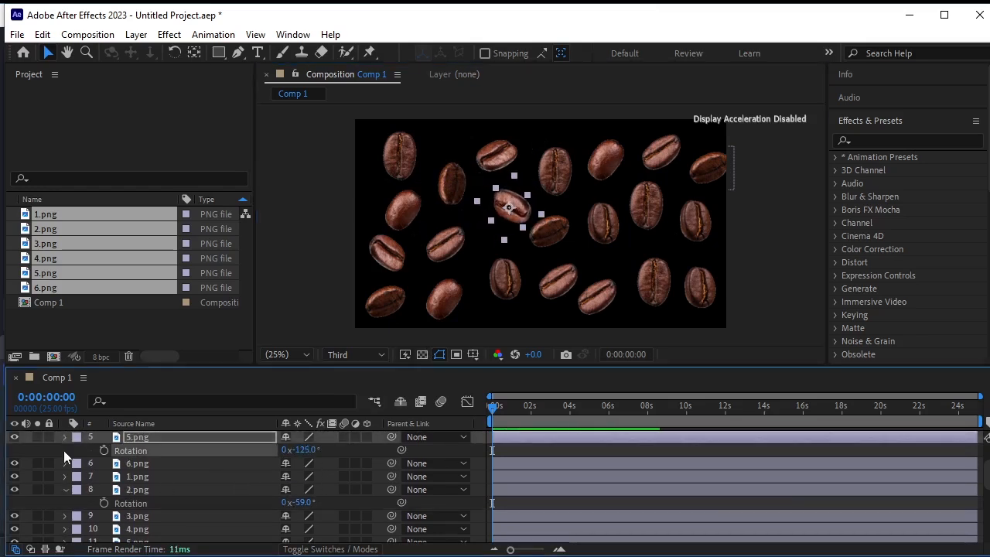
{"action": "left_click", "coordinate": [65, 437]}
{"action": "left_click", "coordinate": [65, 477]}
Give different rotations to the 1.png bean at upper centre and the beans right of centre, at lower centre and near the right edge.
{"action": "left_click", "coordinate": [555, 171]}
{"action": "key", "text": "r"}
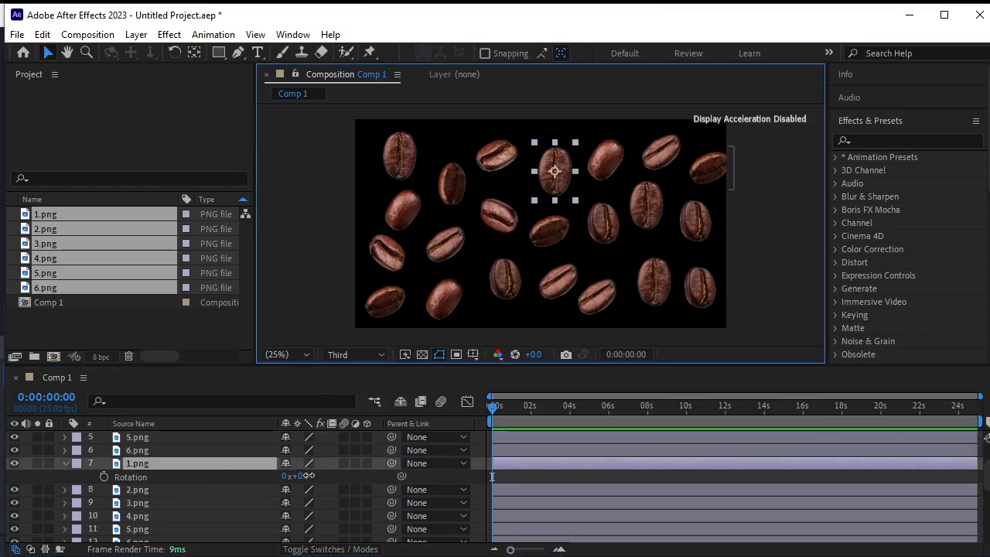
{"action": "left_click_drag", "start_coordinate": [304, 477], "coordinate": [358, 438]}
{"action": "left_click", "coordinate": [601, 222]}
{"action": "key", "text": "r"}
{"action": "left_click", "coordinate": [554, 278]}
{"action": "key", "text": "r"}
{"action": "left_click", "coordinate": [700, 224]}
{"action": "key", "text": "r"}
{"action": "left_click_drag", "start_coordinate": [302, 535], "coordinate": [334, 530]}
Rotate the two beans in the upper-right area of the frame so their angles differ from the other copies.
{"action": "left_click", "coordinate": [702, 177]}
{"action": "left_click", "coordinate": [656, 152]}
{"action": "key", "text": "r"}
{"action": "left_click", "coordinate": [701, 150]}
{"action": "key", "text": "r"}
{"action": "left_click_drag", "start_coordinate": [298, 450], "coordinate": [368, 452]}
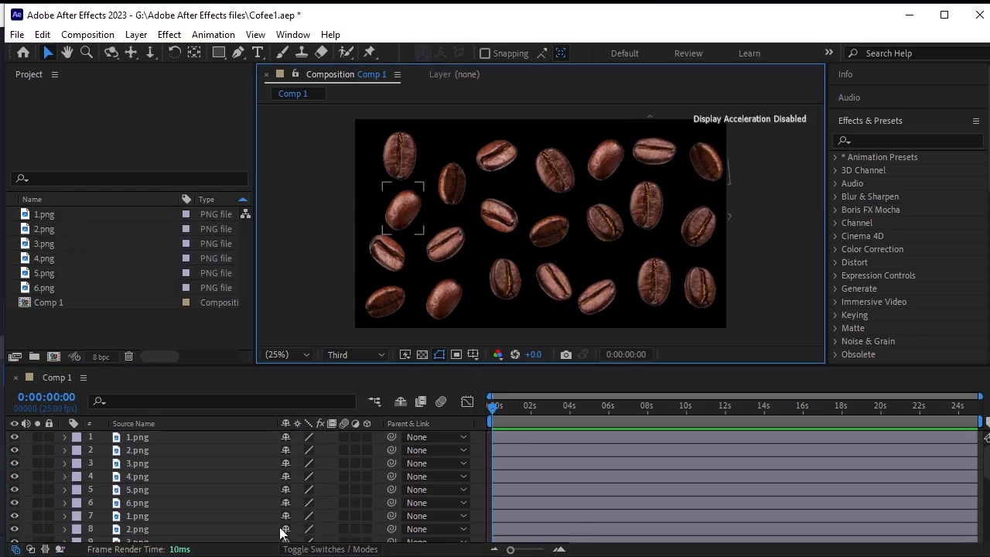
Add a two-node camera with the 15mm preset and depth of field enabled.
{"action": "left_click", "coordinate": [135, 35]}
{"action": "mouse_move", "coordinate": [166, 52]}
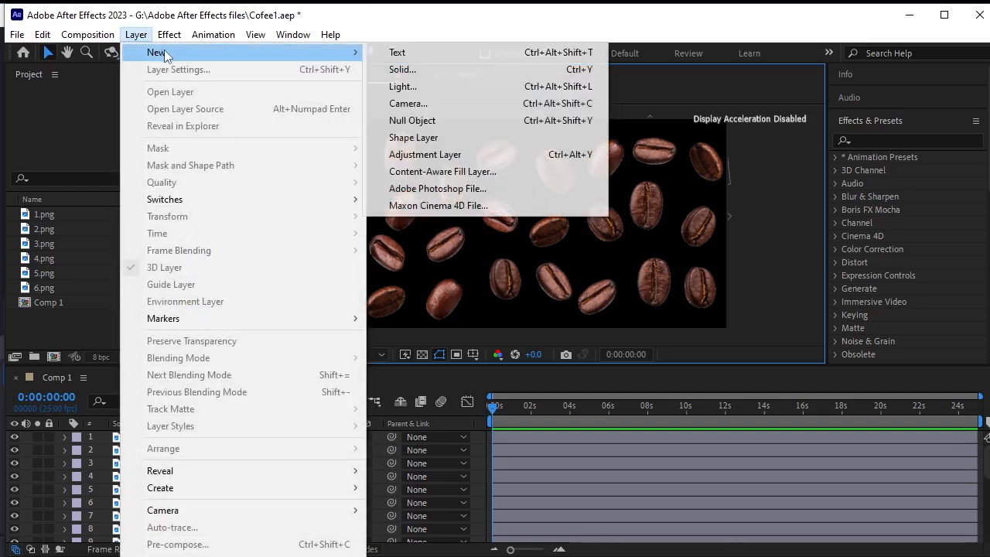
{"action": "left_click", "coordinate": [449, 103]}
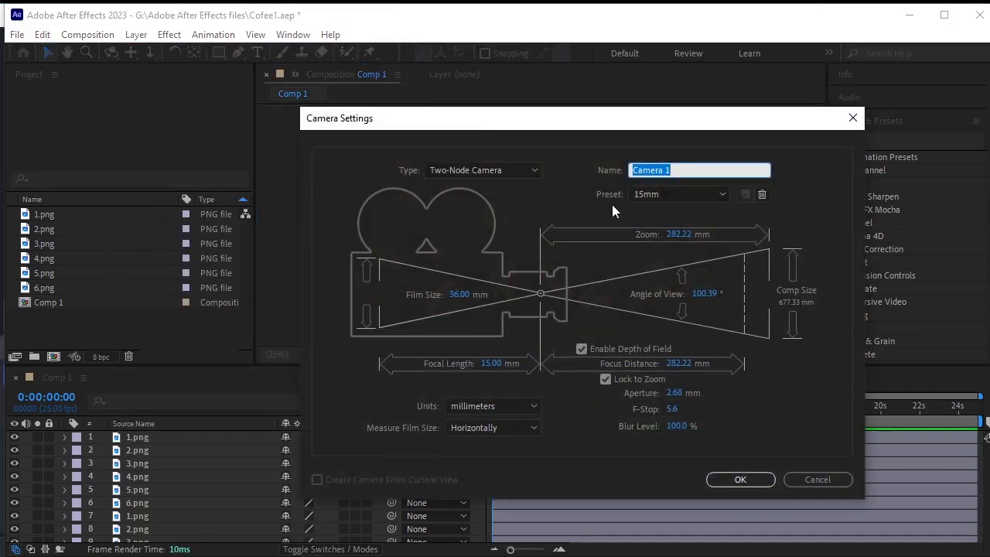
{"action": "left_click", "coordinate": [767, 482]}
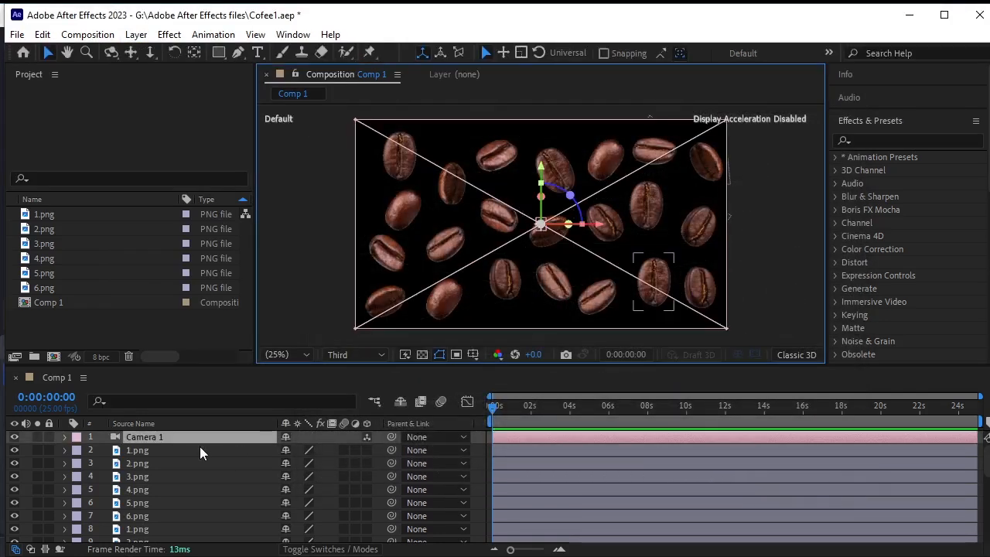
Convert all the bean image layers to 3D layers, leaving the camera out of the selection, and deselect them.
{"action": "left_click", "coordinate": [160, 450]}
{"action": "scroll", "coordinate": [199, 490], "scroll_direction": "down", "scroll_amount": 5}
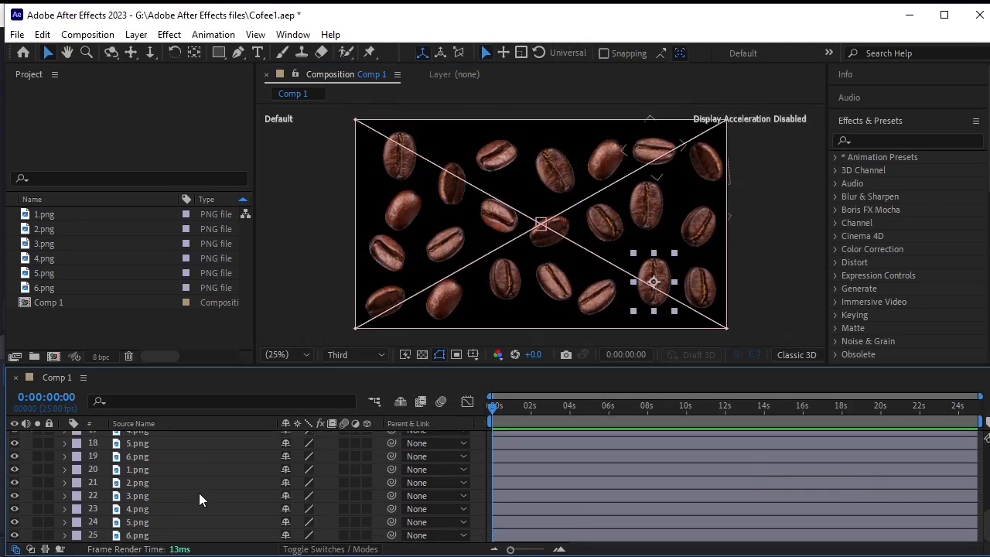
{"action": "key", "text": "ctrl+a"}
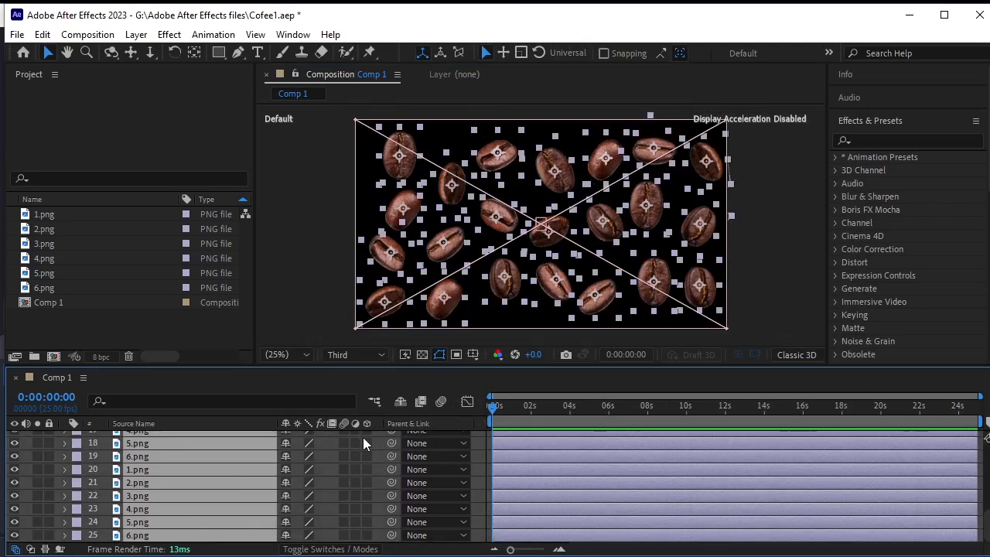
{"action": "left_click", "coordinate": [365, 443]}
{"action": "left_click", "coordinate": [315, 329]}
Widen the composition viewer and split it into 2 Views, with the second view set to Top.
{"action": "left_click_drag", "start_coordinate": [257, 303], "coordinate": [168, 295]}
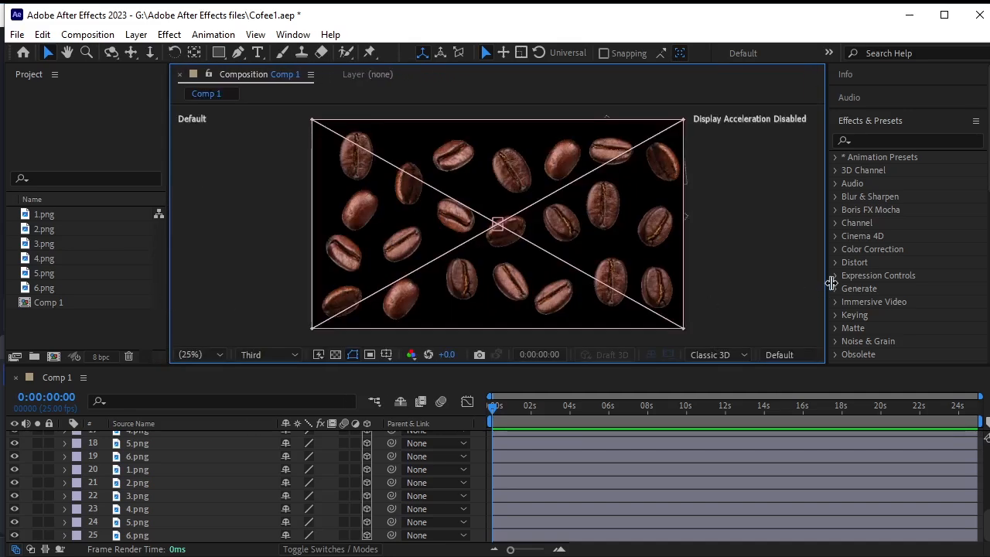
{"action": "left_click_drag", "start_coordinate": [825, 291], "coordinate": [931, 283]}
{"action": "left_click", "coordinate": [902, 355]}
{"action": "left_click", "coordinate": [904, 388]}
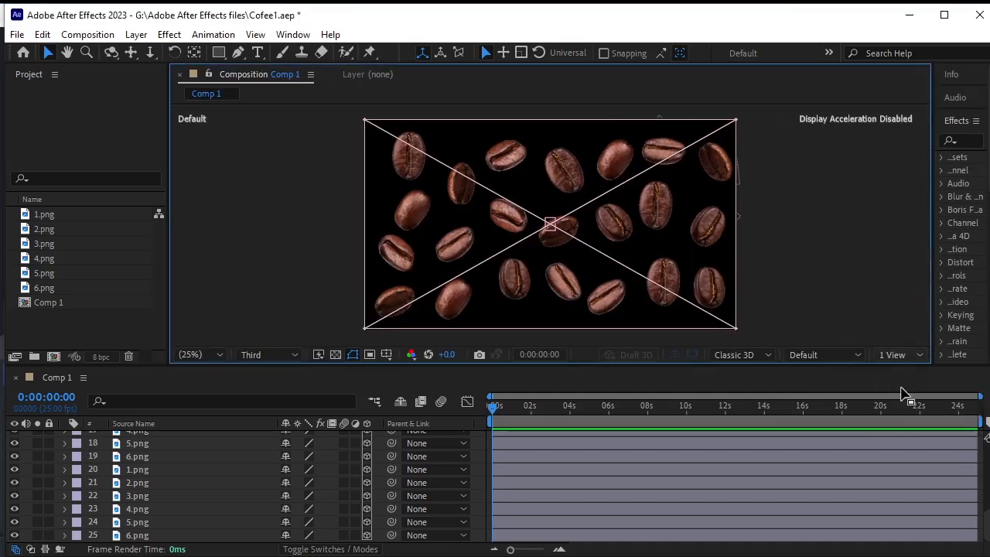
{"action": "left_click", "coordinate": [822, 355]}
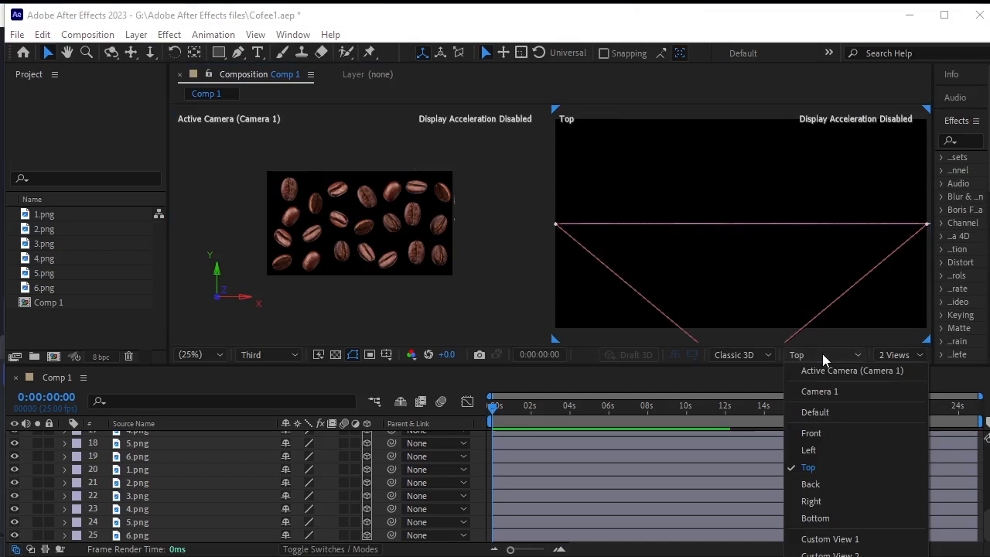
{"action": "left_click", "coordinate": [825, 468]}
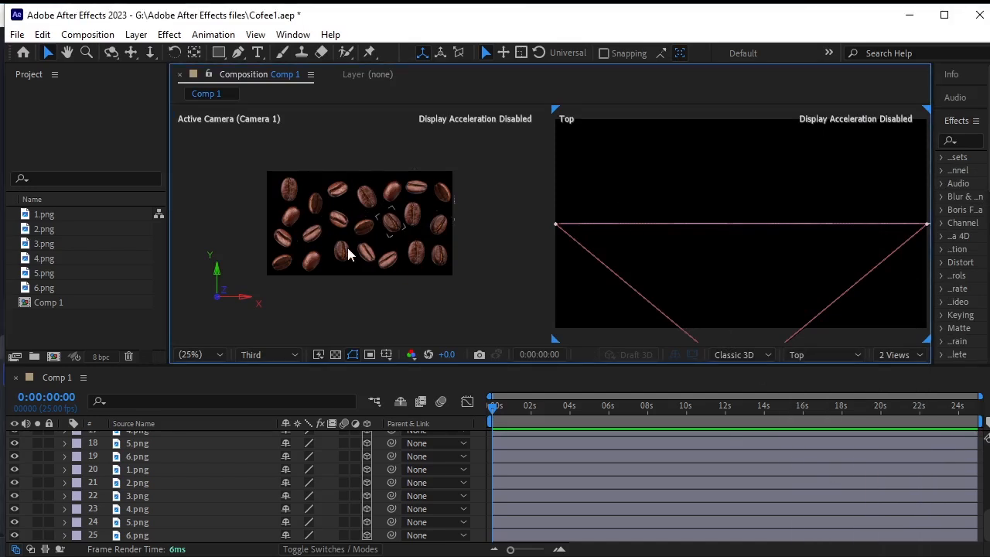
Set the Top view's magnification to 12.5% and select the camera there to examine its position and field of view.
{"action": "key", "text": "comma"}
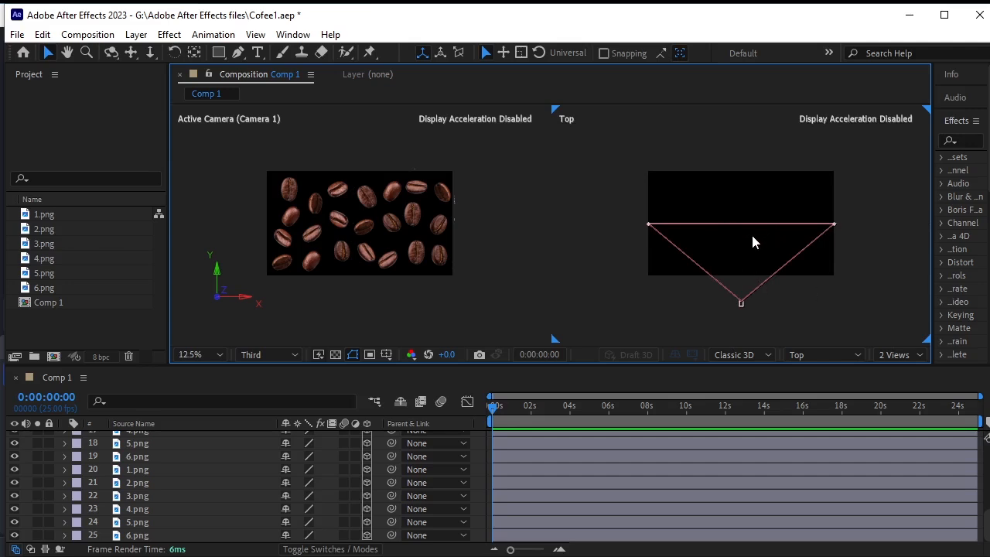
{"action": "mouse_move", "coordinate": [742, 301]}
{"action": "left_mouse_down"}
{"action": "mouse_move", "coordinate": [742, 284]}
{"action": "mouse_move", "coordinate": [745, 319]}
{"action": "mouse_move", "coordinate": [742, 301]}
{"action": "left_mouse_up"}
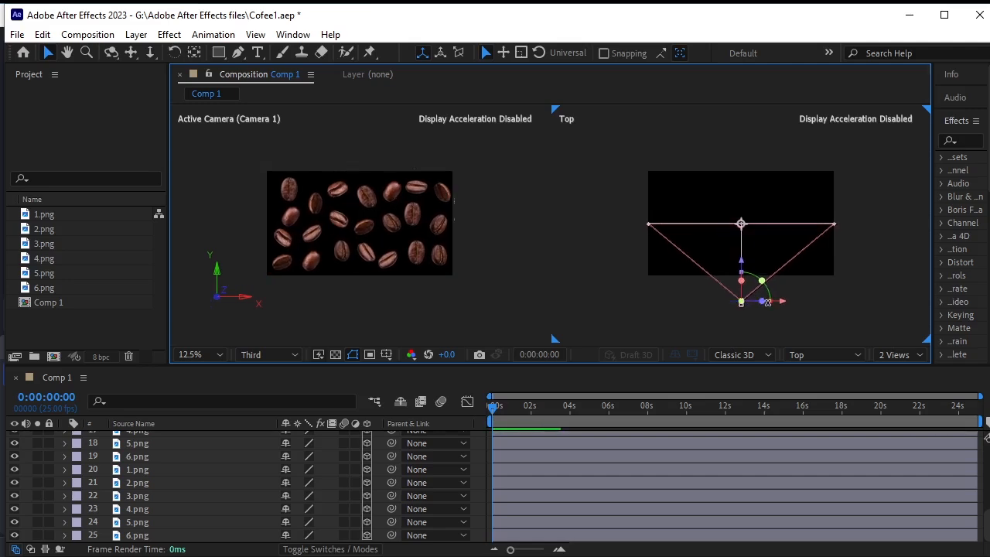
{"action": "left_click", "coordinate": [707, 239]}
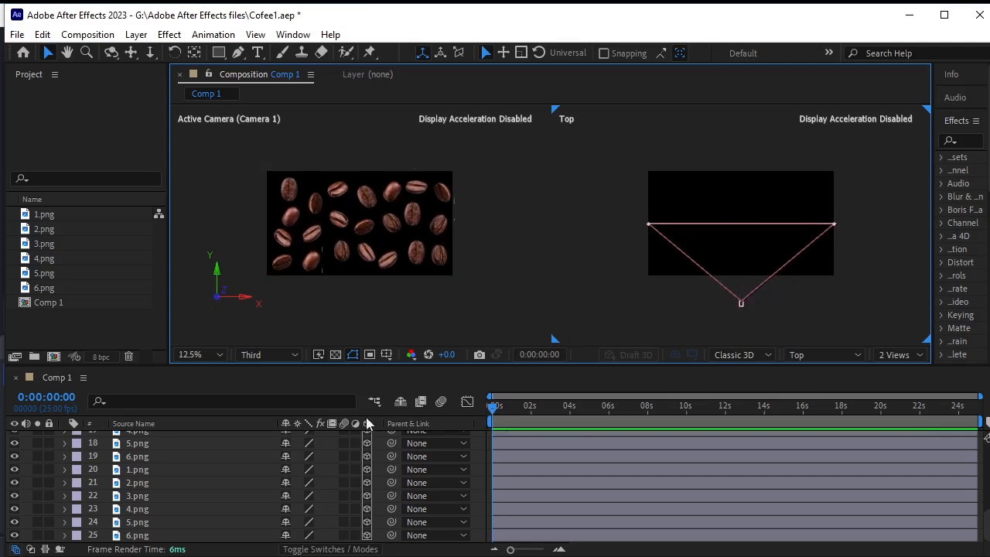
Move the first 1.png bean slightly back in depth, and enlarge the composition viewer with the Top view at 25%.
{"action": "scroll", "coordinate": [144, 480], "scroll_direction": "up", "scroll_amount": 4}
{"action": "left_click", "coordinate": [156, 452]}
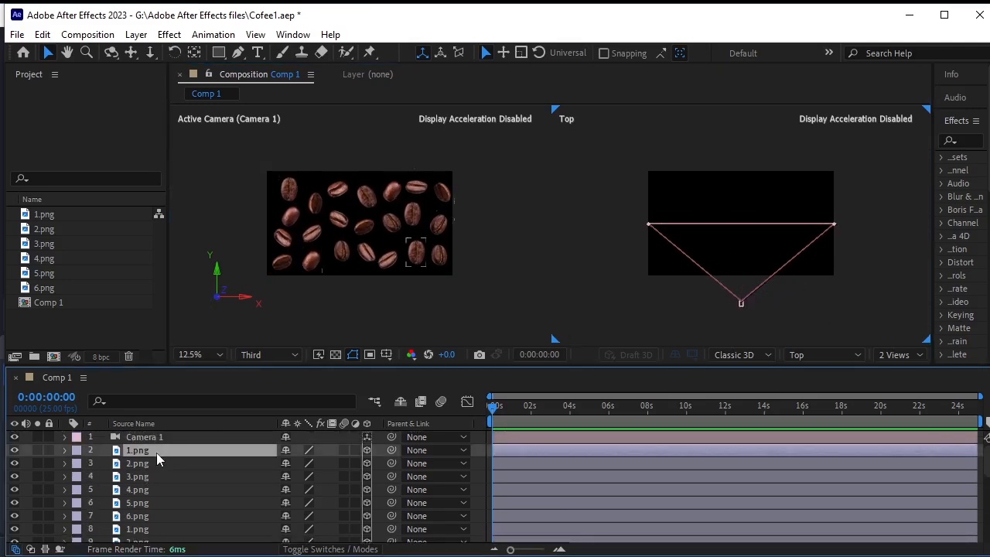
{"action": "left_click_drag", "start_coordinate": [798, 261], "coordinate": [798, 257]}
{"action": "left_click_drag", "start_coordinate": [647, 366], "coordinate": [707, 478]}
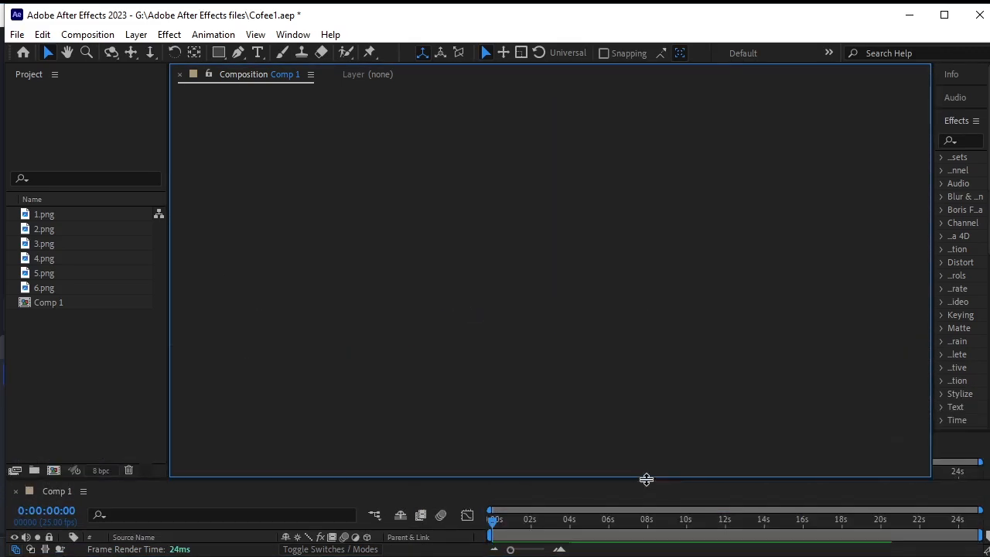
{"action": "key", "text": "period"}
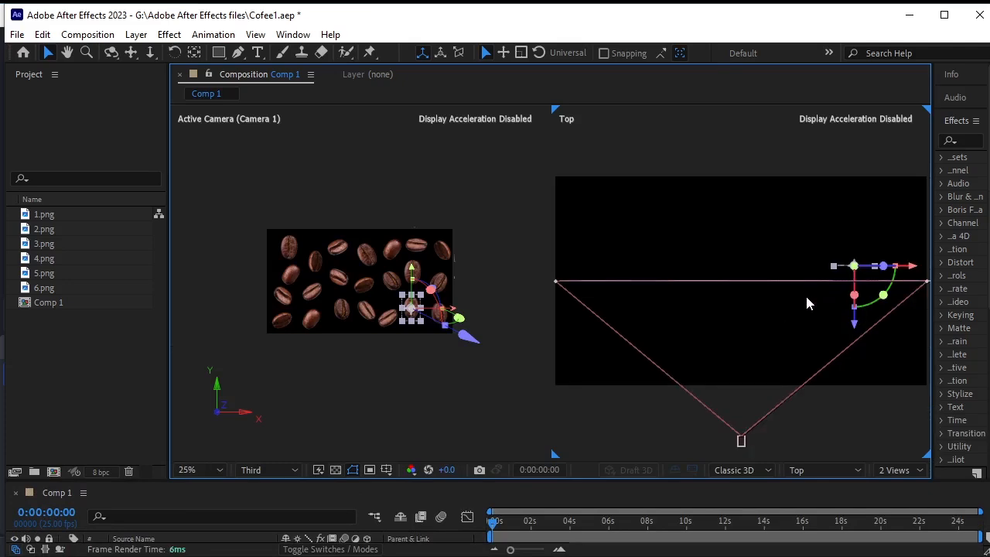
{"action": "key", "text": "h"}
{"action": "left_click_drag", "start_coordinate": [811, 294], "coordinate": [799, 299]}
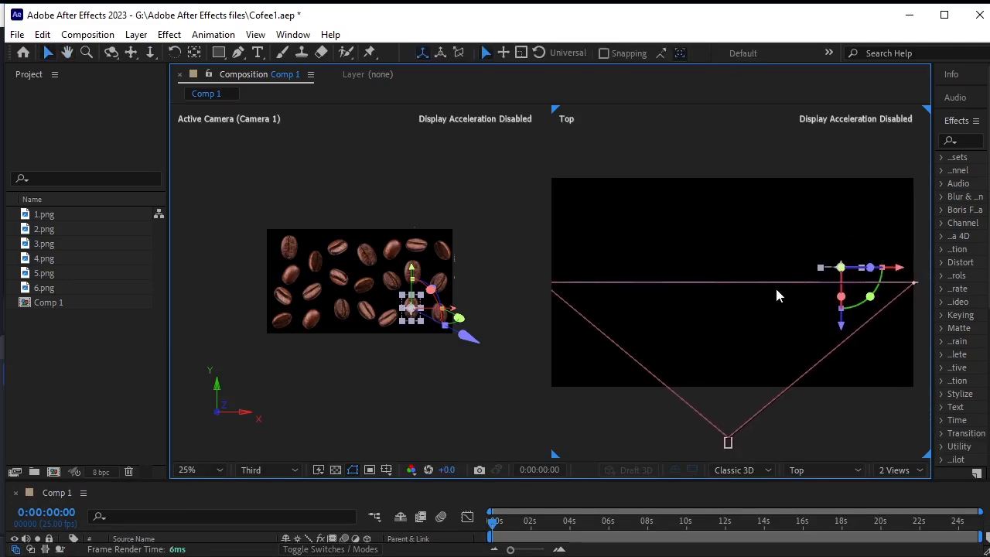
In the Top view, push the beans on the scene's right side back to staggered depths, one to a Z position of about 196.
{"action": "left_click", "coordinate": [776, 286]}
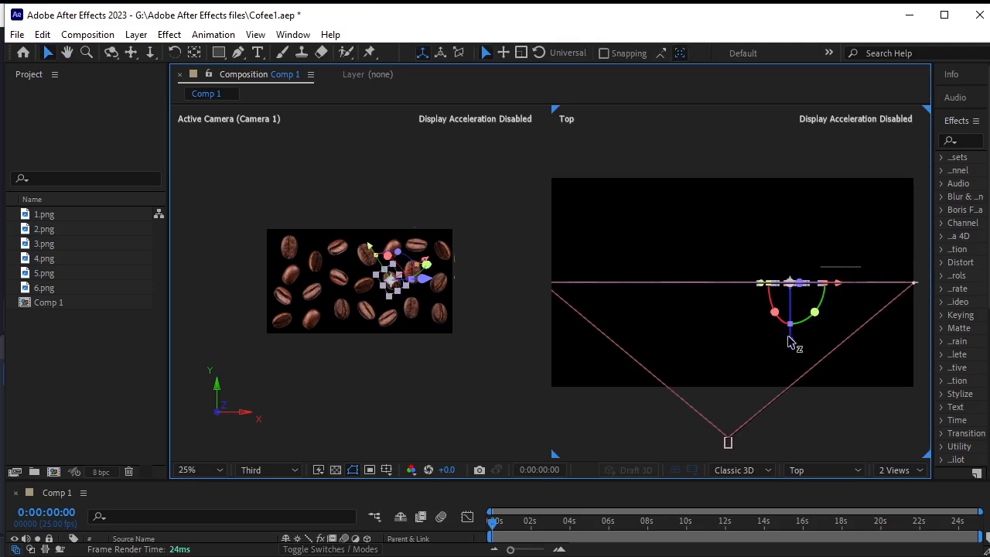
{"action": "left_click_drag", "start_coordinate": [789, 338], "coordinate": [789, 331]}
{"action": "left_click", "coordinate": [904, 286]}
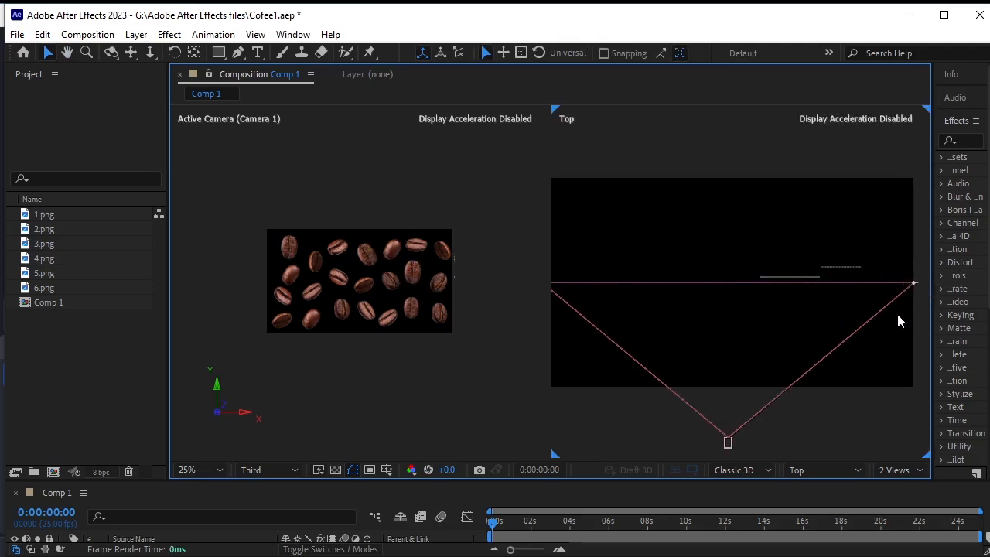
{"action": "left_click", "coordinate": [886, 288]}
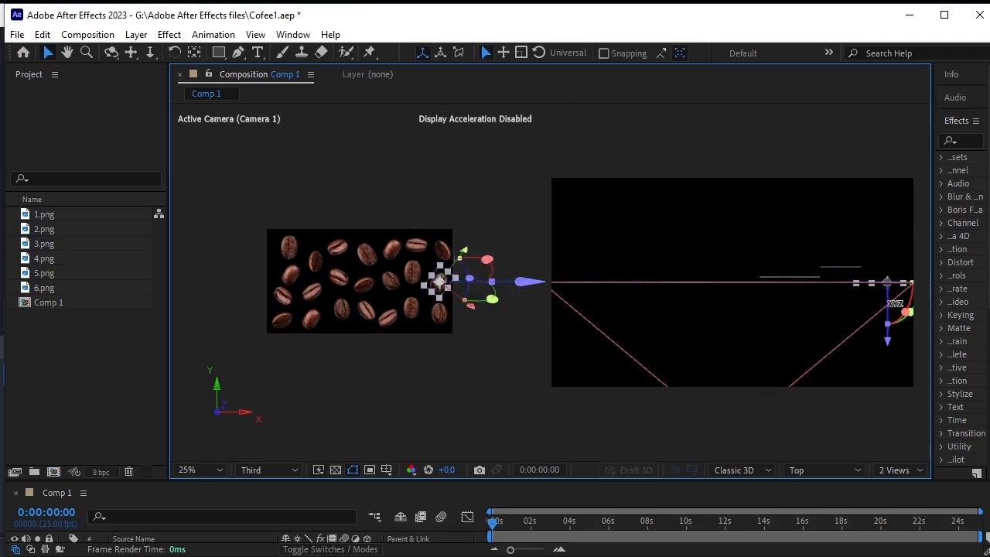
{"action": "mouse_move", "coordinate": [895, 337]}
{"action": "left_mouse_down"}
{"action": "mouse_move", "coordinate": [890, 311]}
{"action": "mouse_move", "coordinate": [895, 331]}
{"action": "left_mouse_up"}
{"action": "left_click", "coordinate": [874, 282]}
{"action": "left_click", "coordinate": [842, 283]}
{"action": "left_click_drag", "start_coordinate": [833, 338], "coordinate": [842, 302]}
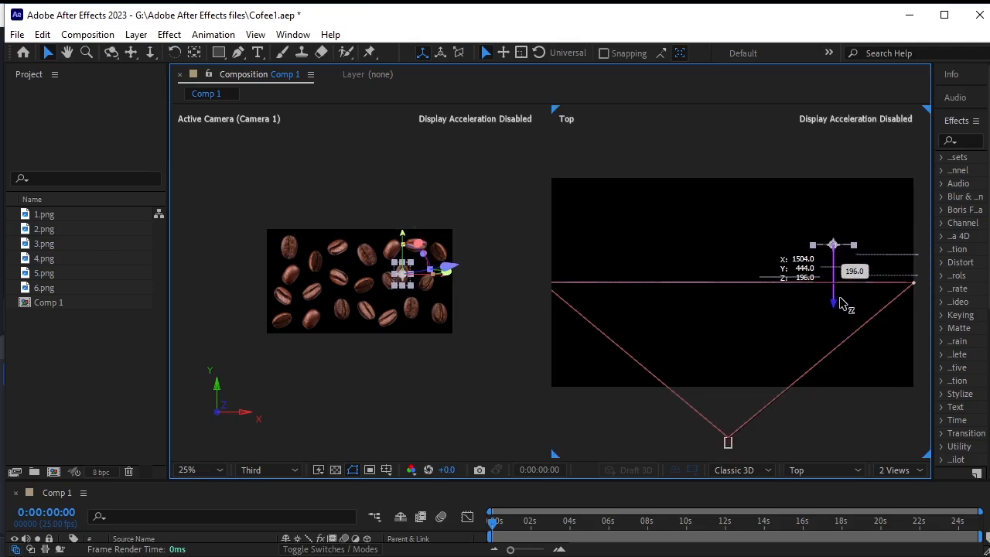
Push a central bean and one right of centre back in depth, and nudge the first 1.png bean slightly farther back.
{"action": "left_click", "coordinate": [743, 283]}
{"action": "left_click_drag", "start_coordinate": [738, 336], "coordinate": [741, 317]}
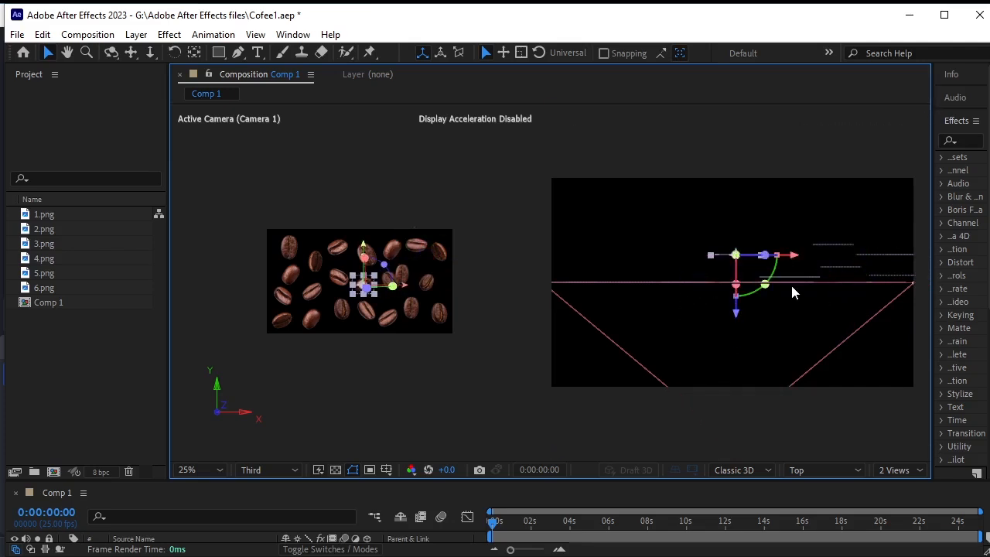
{"action": "left_click", "coordinate": [791, 283]}
{"action": "left_click_drag", "start_coordinate": [800, 349], "coordinate": [800, 281]}
{"action": "left_click", "coordinate": [840, 267]}
{"action": "left_click_drag", "start_coordinate": [843, 327], "coordinate": [843, 318]}
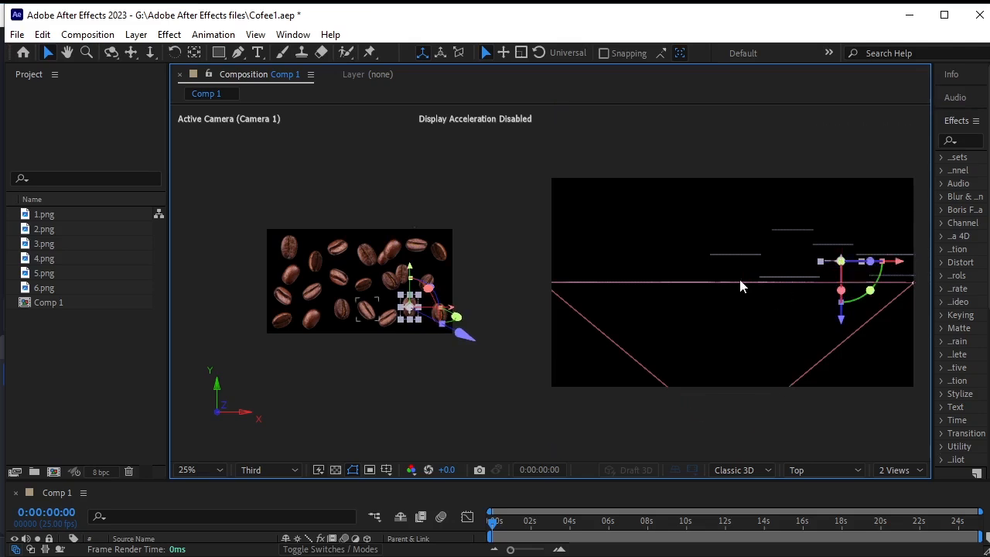
Set back three more beans around the scene's centre along Z, each at a different depth in the Top view.
{"action": "left_click", "coordinate": [741, 282]}
{"action": "left_click_drag", "start_coordinate": [745, 318], "coordinate": [785, 303]}
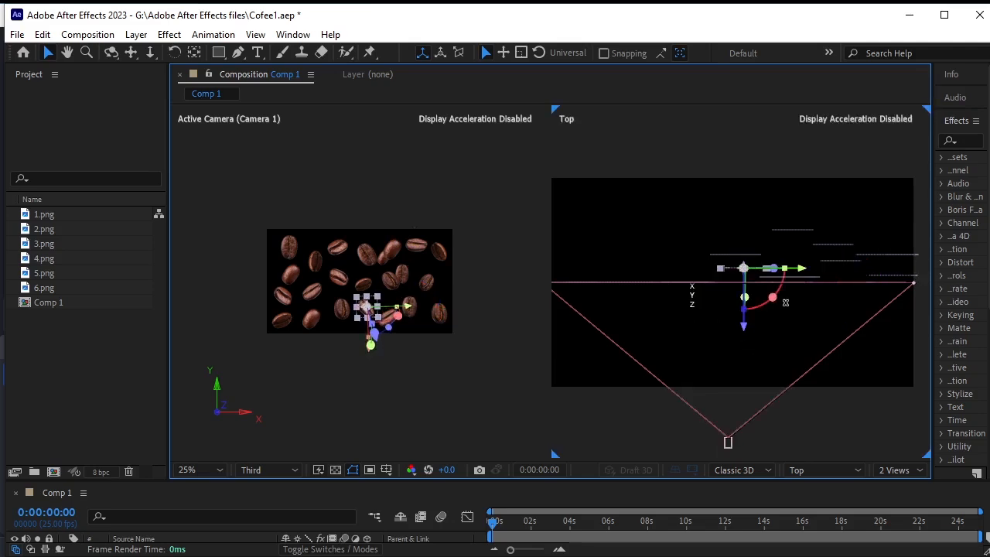
{"action": "left_click", "coordinate": [797, 283]}
{"action": "left_click_drag", "start_coordinate": [783, 340], "coordinate": [784, 296]}
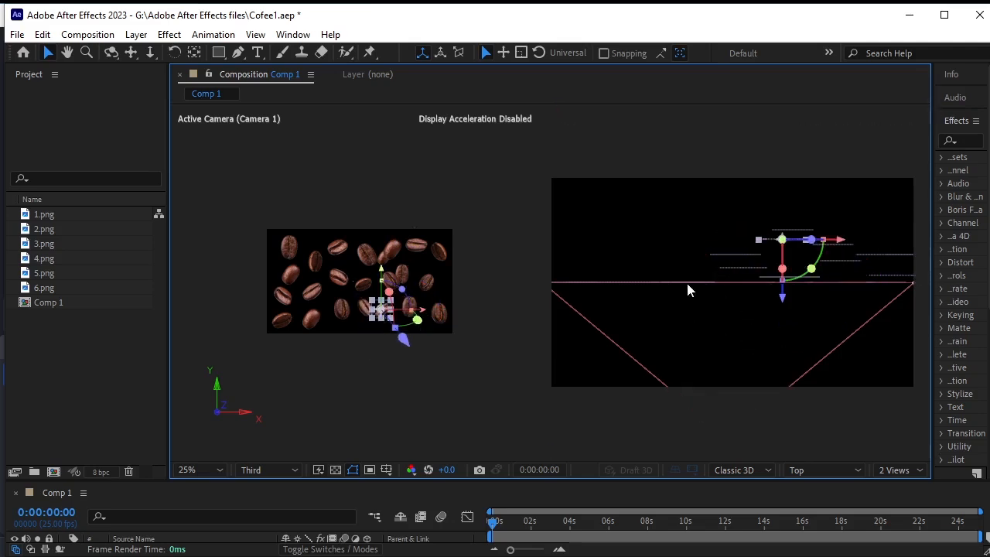
{"action": "left_click", "coordinate": [687, 283]}
{"action": "left_click_drag", "start_coordinate": [683, 340], "coordinate": [685, 301]}
Move the beans just left of centre back along Z to varied depths behind the camera's focal plane.
{"action": "left_click", "coordinate": [642, 283]}
{"action": "left_click_drag", "start_coordinate": [646, 346], "coordinate": [698, 292]}
{"action": "left_click", "coordinate": [685, 283]}
{"action": "left_click", "coordinate": [694, 282]}
{"action": "left_click_drag", "start_coordinate": [695, 347], "coordinate": [694, 326]}
Stagger the beans on the scene's far left in depth, and push one left-of-centre bean well back.
{"action": "left_click", "coordinate": [577, 283]}
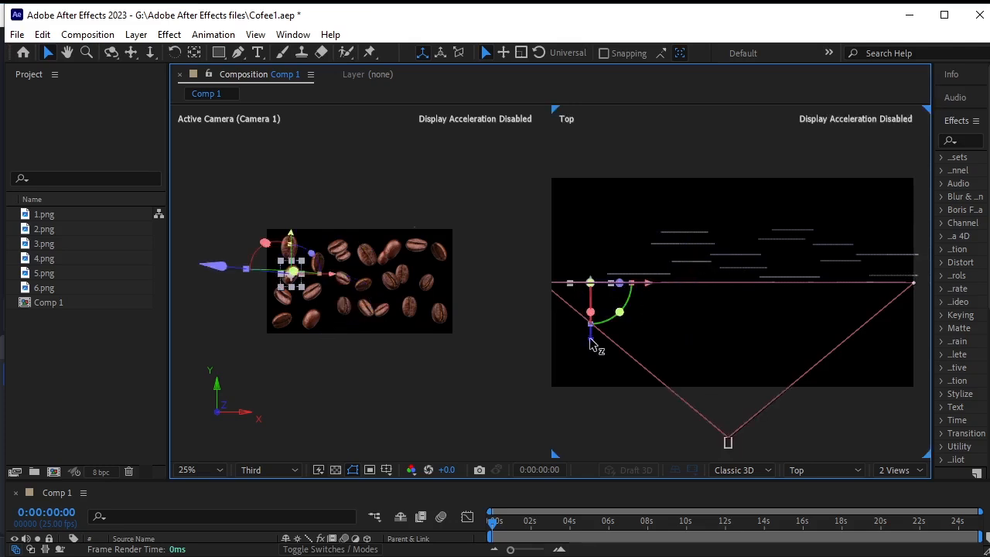
{"action": "left_click_drag", "start_coordinate": [593, 343], "coordinate": [585, 306]}
{"action": "left_click", "coordinate": [568, 284]}
{"action": "left_click", "coordinate": [563, 294]}
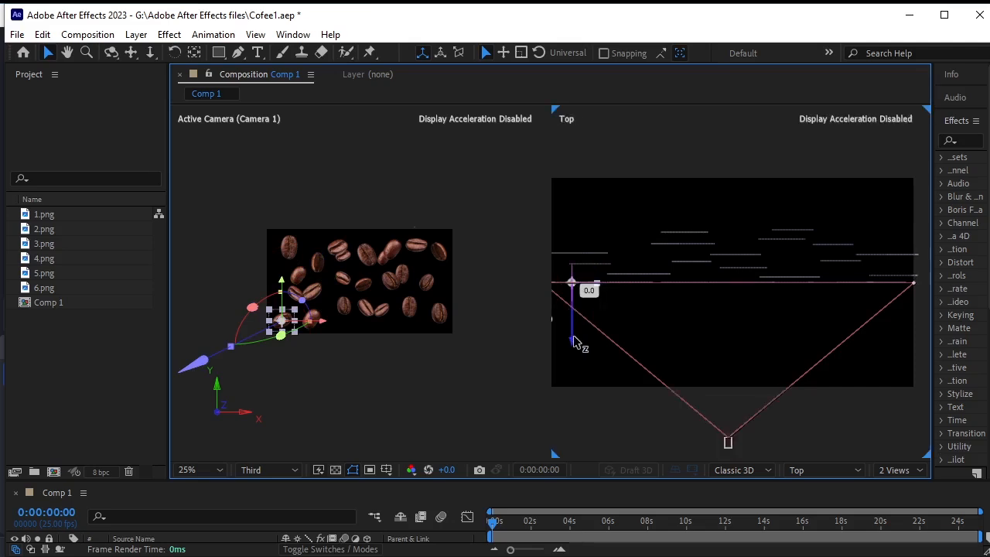
{"action": "left_click", "coordinate": [631, 283]}
{"action": "left_click_drag", "start_coordinate": [636, 340], "coordinate": [640, 282]}
Push the beans still on the focal plane near the scene's centre far back along Z to different depths.
{"action": "left_click", "coordinate": [682, 285]}
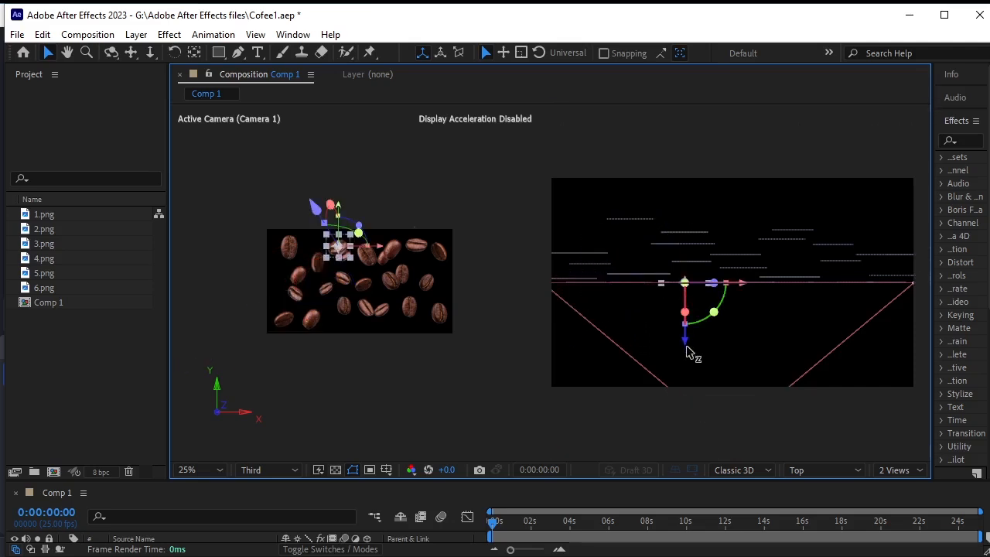
{"action": "left_click_drag", "start_coordinate": [692, 349], "coordinate": [735, 290]}
{"action": "left_click", "coordinate": [738, 284]}
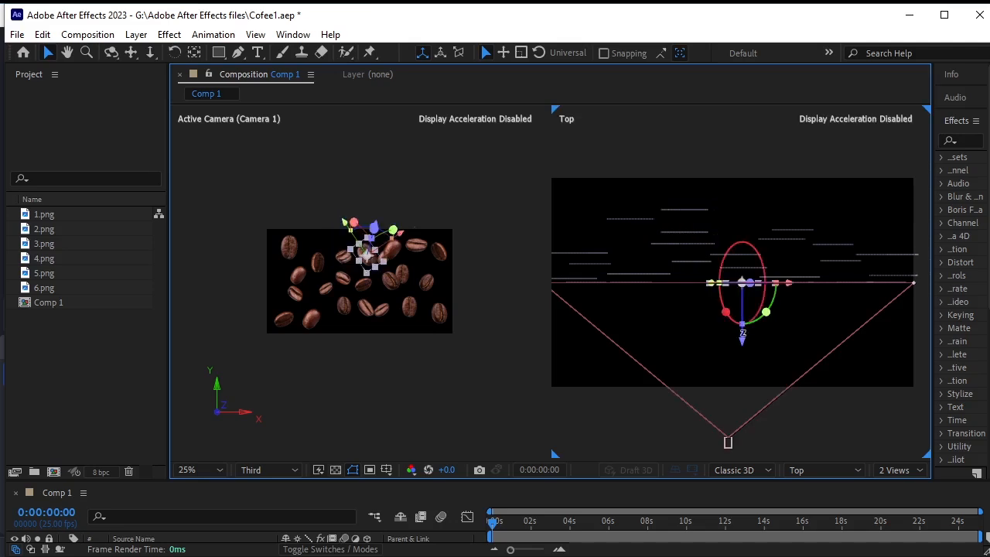
{"action": "left_click_drag", "start_coordinate": [742, 336], "coordinate": [742, 294]}
{"action": "left_click_drag", "start_coordinate": [744, 276], "coordinate": [744, 272]}
{"action": "left_click", "coordinate": [794, 277]}
{"action": "left_click_drag", "start_coordinate": [794, 298], "coordinate": [796, 259]}
Push two more right-side beans far back along Z and save the project.
{"action": "left_click", "coordinate": [864, 282]}
{"action": "left_click_drag", "start_coordinate": [843, 339], "coordinate": [850, 281]}
{"action": "key", "text": "ctrl+s"}
{"action": "left_click", "coordinate": [888, 290]}
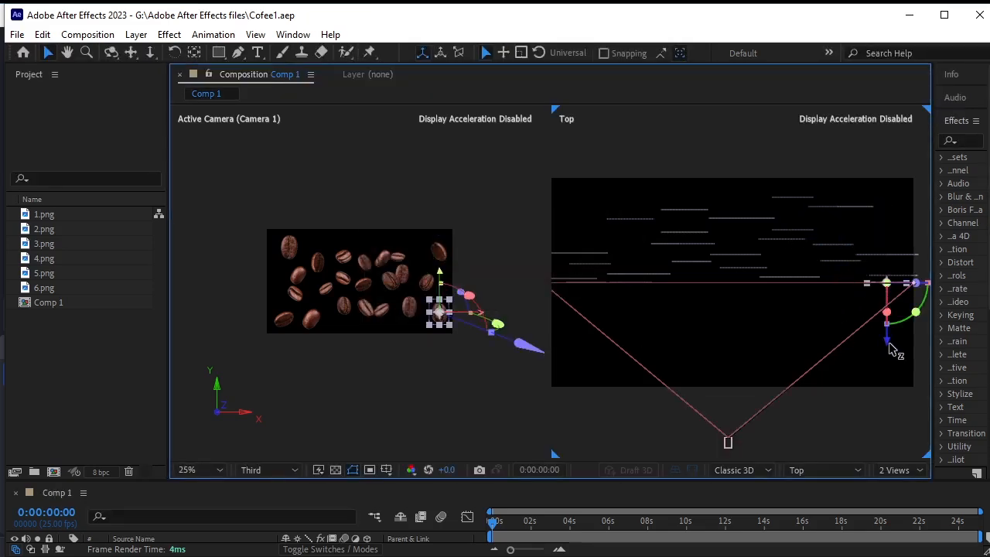
{"action": "left_click_drag", "start_coordinate": [894, 345], "coordinate": [888, 277]}
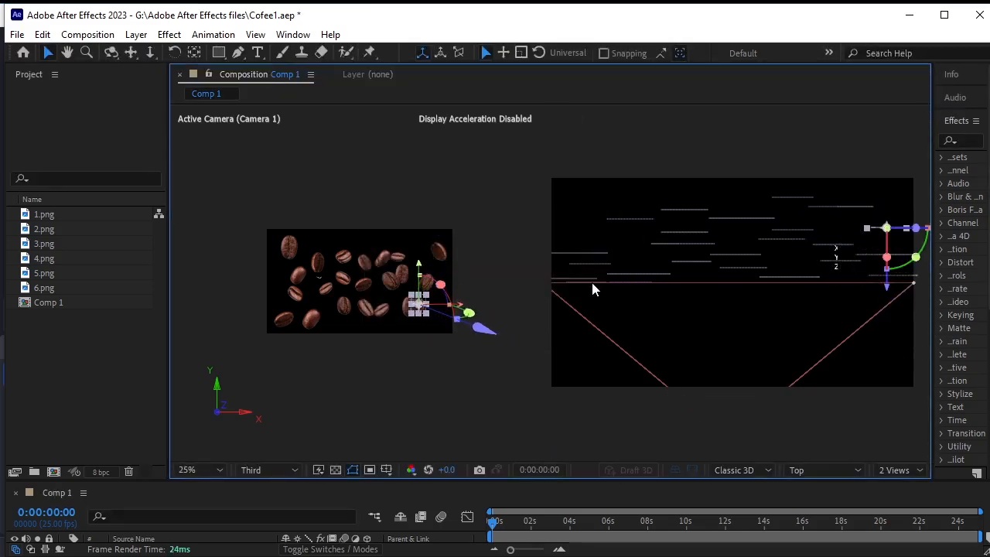
Push the remaining left-side beans back along Z to distinct depths in the Top view, and clear the selection.
{"action": "left_click", "coordinate": [591, 283]}
{"action": "left_click_drag", "start_coordinate": [588, 339], "coordinate": [590, 264]}
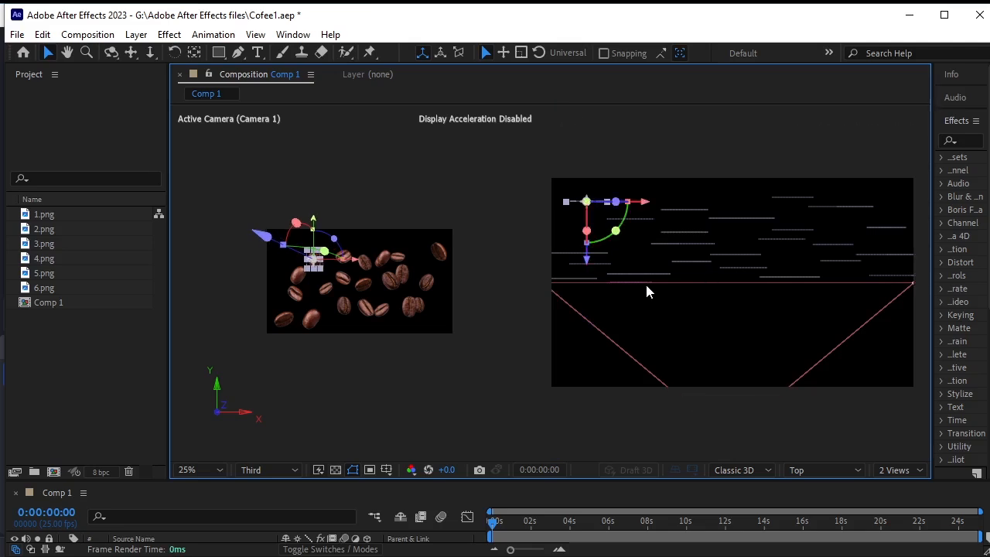
{"action": "left_click", "coordinate": [632, 282]}
{"action": "left_click_drag", "start_coordinate": [634, 334], "coordinate": [637, 229]}
{"action": "left_click", "coordinate": [592, 253]}
{"action": "left_click_drag", "start_coordinate": [583, 309], "coordinate": [586, 302]}
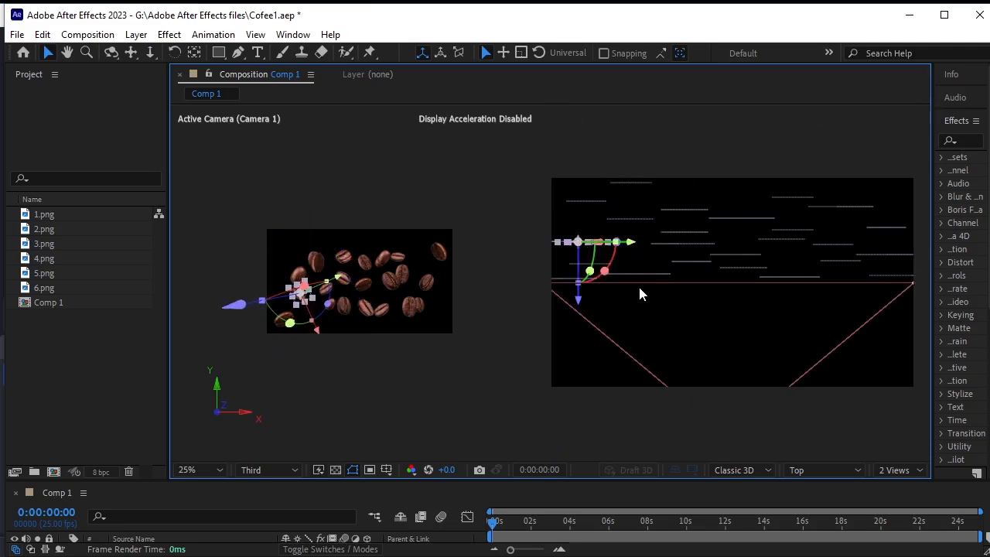
{"action": "left_click", "coordinate": [778, 283]}
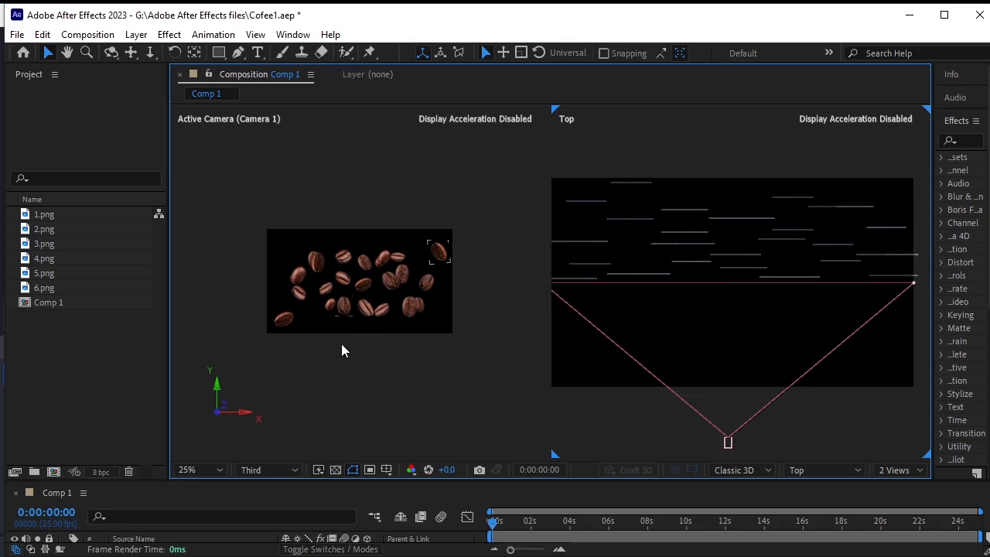
In the Active Camera view, move overlapping beans apart and spread them toward the frame's edges.
{"action": "left_click", "coordinate": [421, 385]}
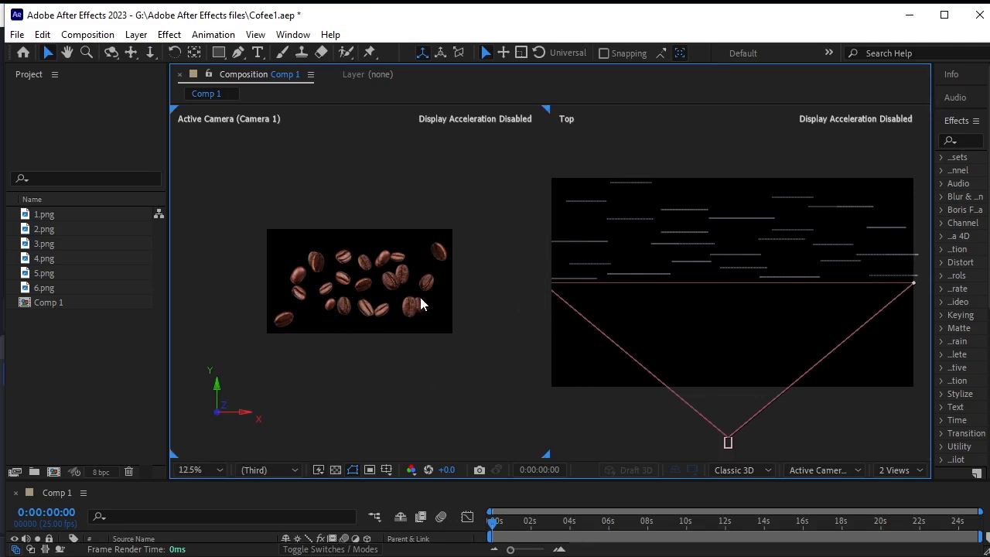
{"action": "left_click_drag", "start_coordinate": [315, 264], "coordinate": [284, 248]}
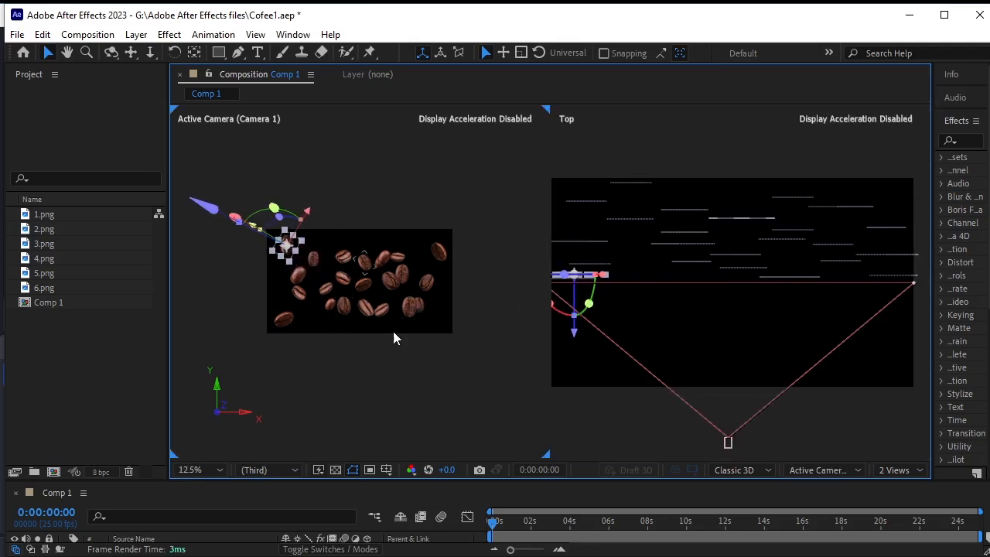
{"action": "left_click_drag", "start_coordinate": [399, 256], "coordinate": [405, 246]}
{"action": "left_click_drag", "start_coordinate": [366, 308], "coordinate": [353, 267]}
{"action": "left_click", "coordinate": [369, 341]}
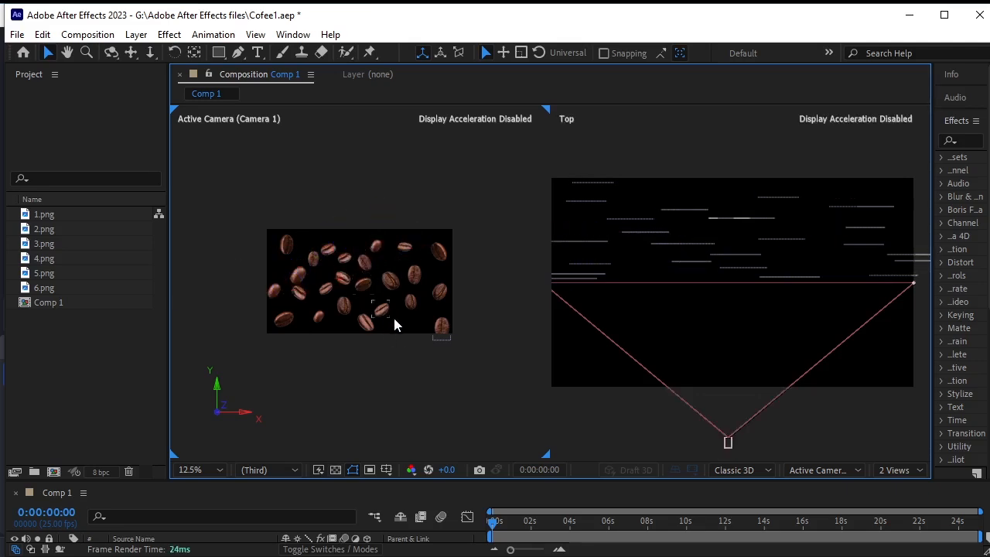
Reposition the lower-centre and upper-left beans in the camera view to even out their spacing, and deselect them.
{"action": "left_click_drag", "start_coordinate": [395, 325], "coordinate": [391, 296]}
{"action": "left_click", "coordinate": [372, 355]}
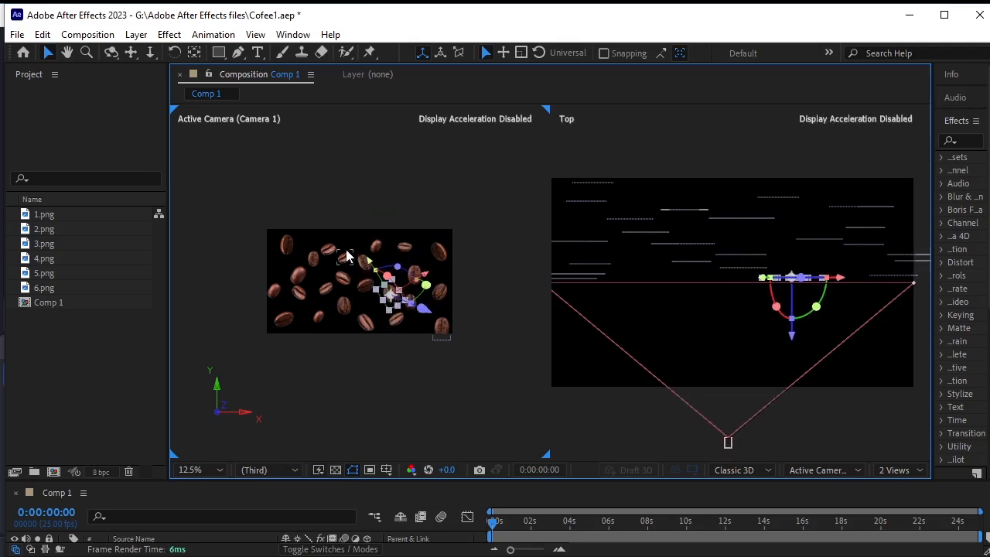
{"action": "left_click_drag", "start_coordinate": [346, 255], "coordinate": [319, 248]}
{"action": "left_click", "coordinate": [314, 260]}
{"action": "left_click", "coordinate": [328, 267]}
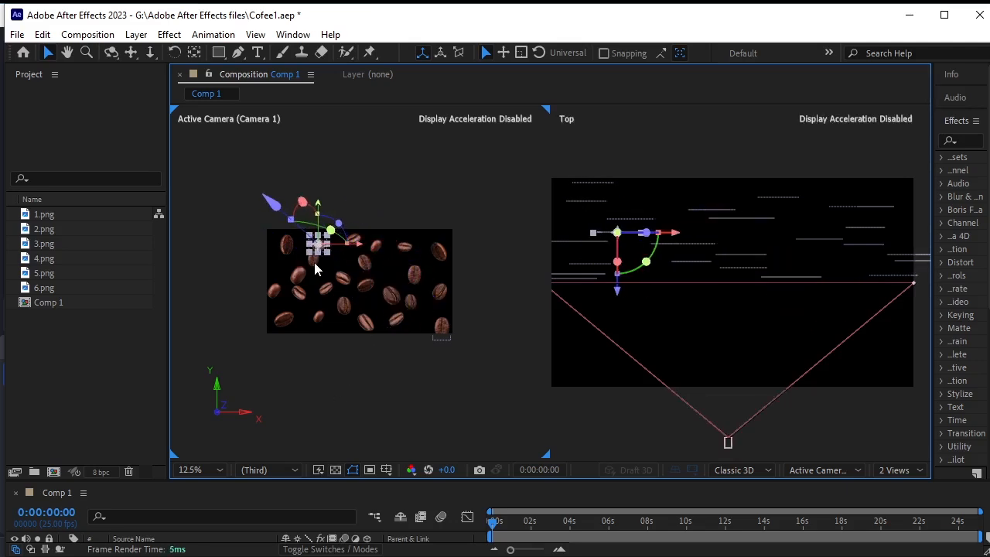
{"action": "left_click", "coordinate": [380, 390]}
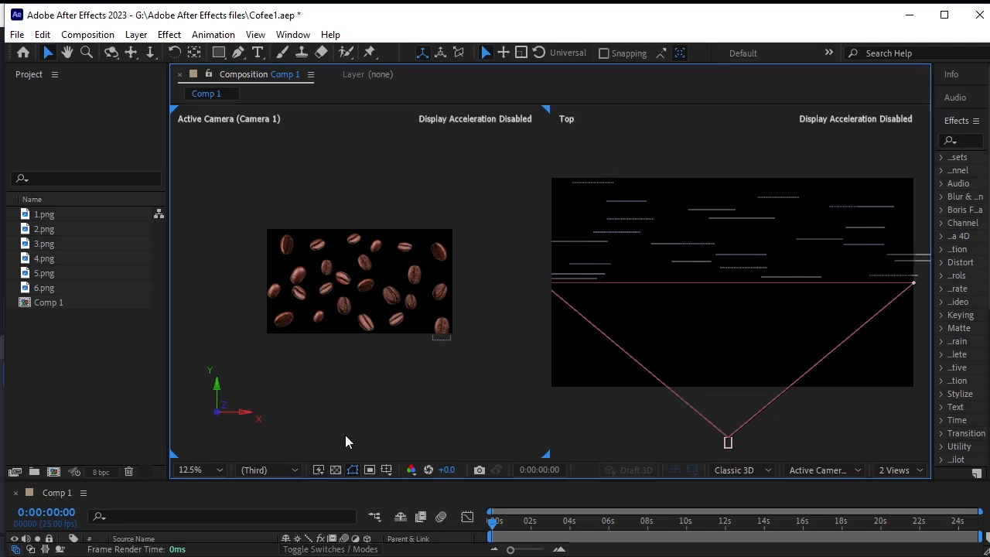
Enlarge the timeline, duplicate all the bean layers without the camera, and move the duplicates together directly below Camera 1.
{"action": "left_click_drag", "start_coordinate": [276, 480], "coordinate": [290, 366]}
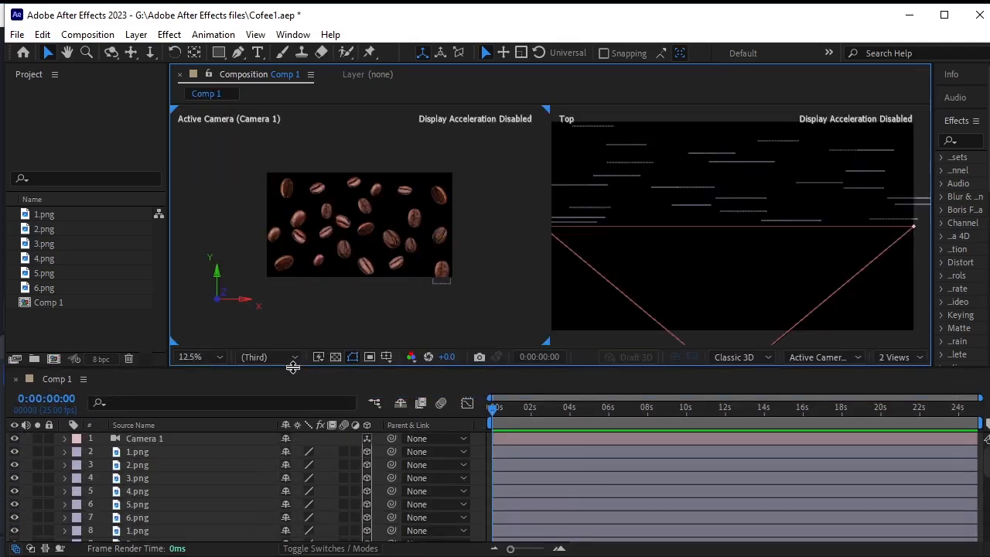
{"action": "left_click", "coordinate": [170, 451]}
{"action": "scroll", "coordinate": [201, 508], "scroll_direction": "down", "scroll_amount": 5}
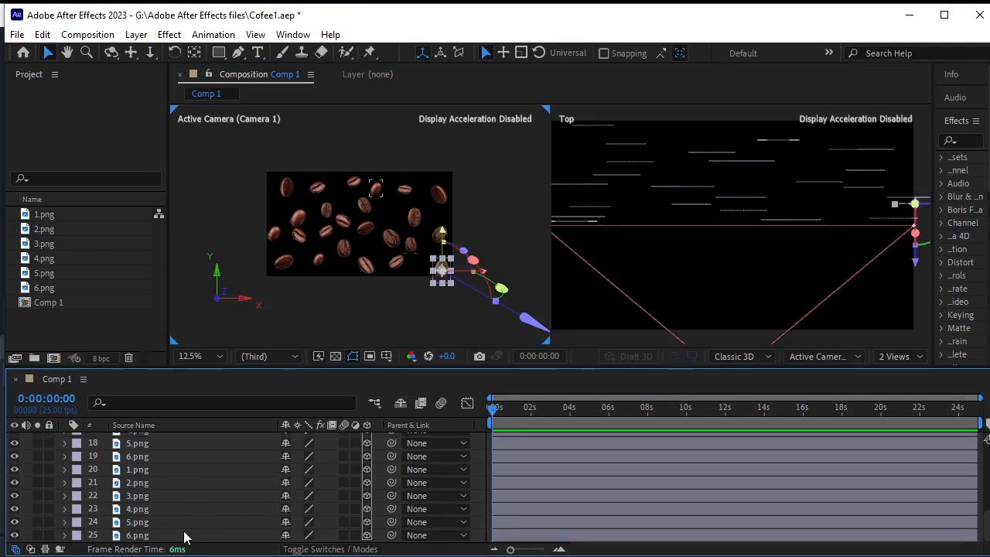
{"action": "key", "text": "ctrl+a"}
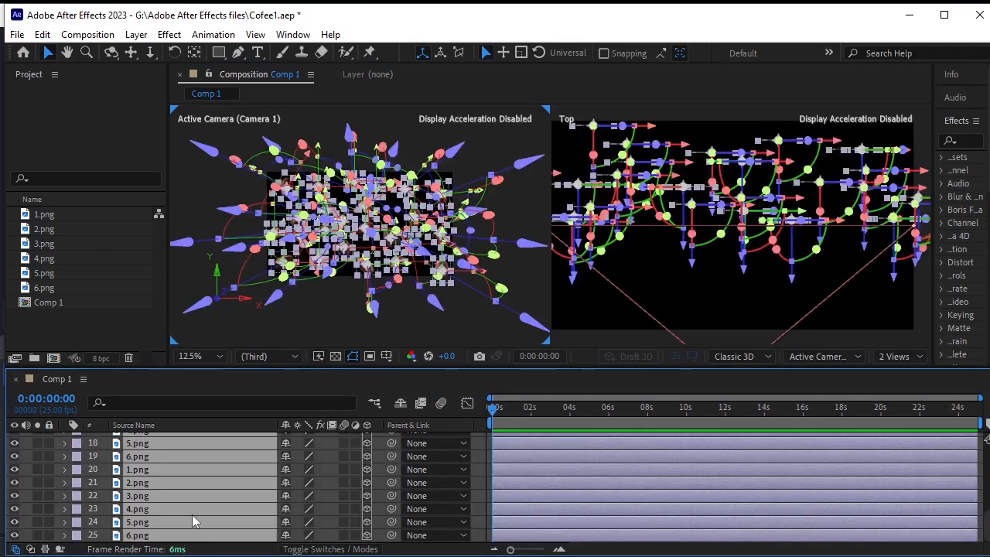
{"action": "key", "text": "ctrl+d"}
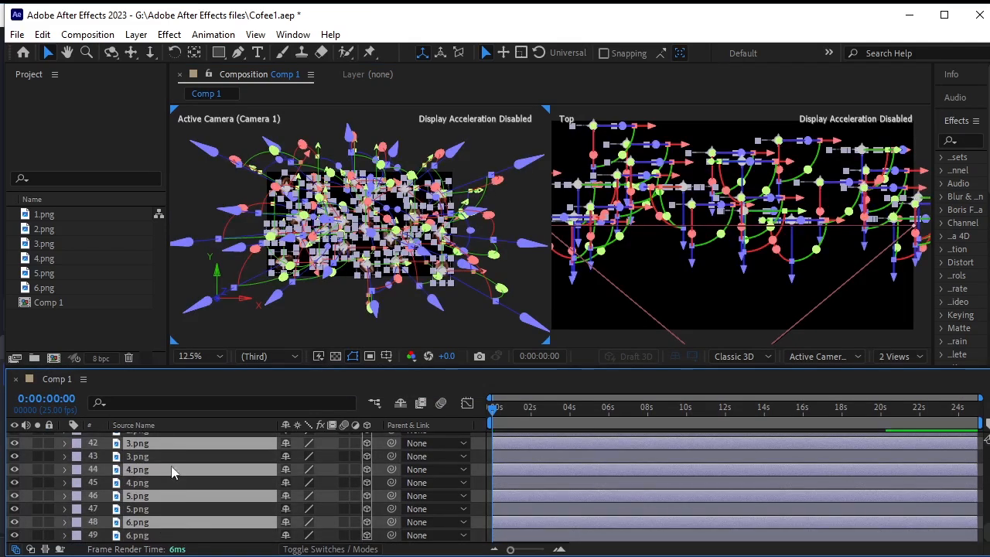
{"action": "mouse_move", "coordinate": [176, 438]}
{"action": "left_mouse_down"}
{"action": "mouse_move", "coordinate": [239, 442]}
{"action": "mouse_move", "coordinate": [183, 447]}
{"action": "mouse_move", "coordinate": [172, 431]}
{"action": "mouse_move", "coordinate": [168, 440]}
{"action": "left_mouse_up"}
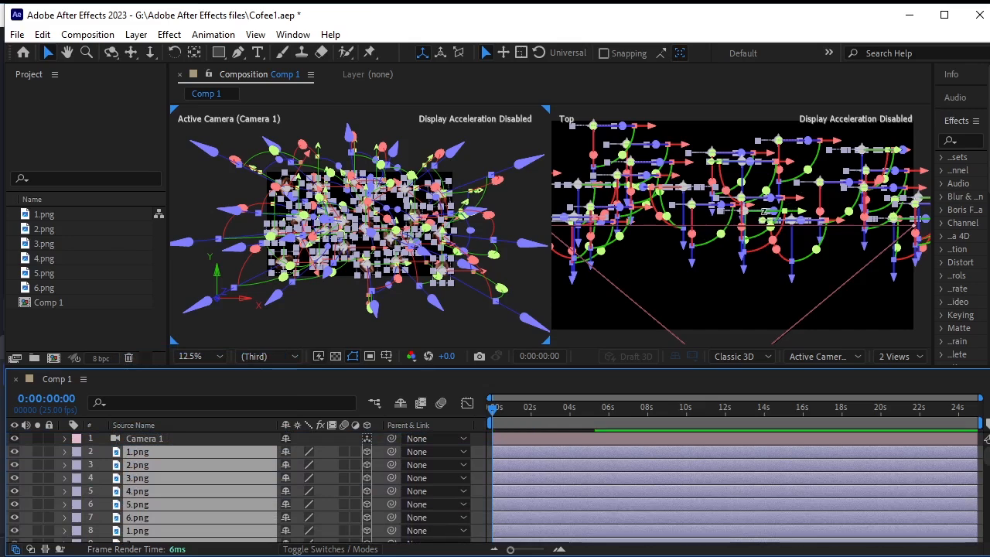
Show the Top view at 12.5%, save the project, and push the duplicated beans back along Z as a group.
{"action": "left_click", "coordinate": [657, 263]}
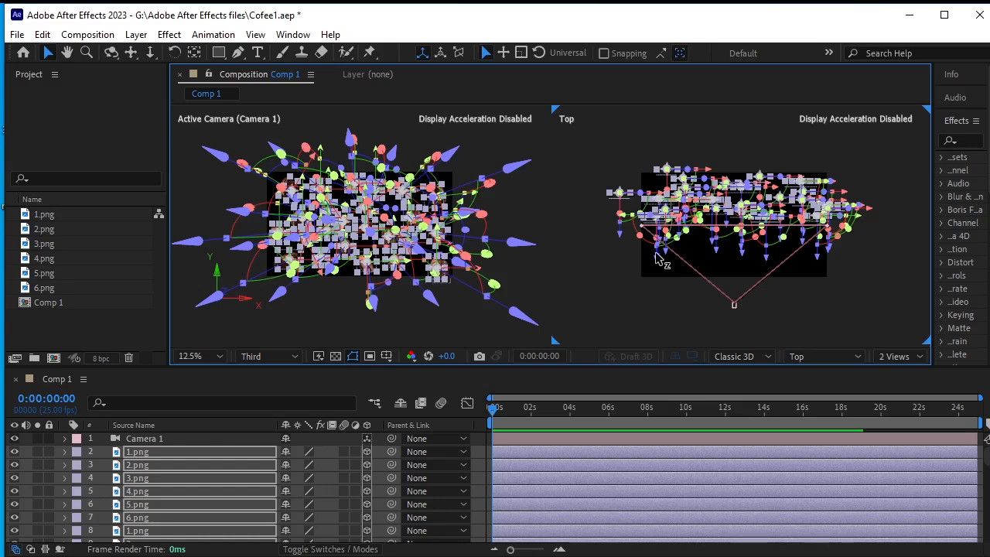
{"action": "key", "text": "ctrl+s"}
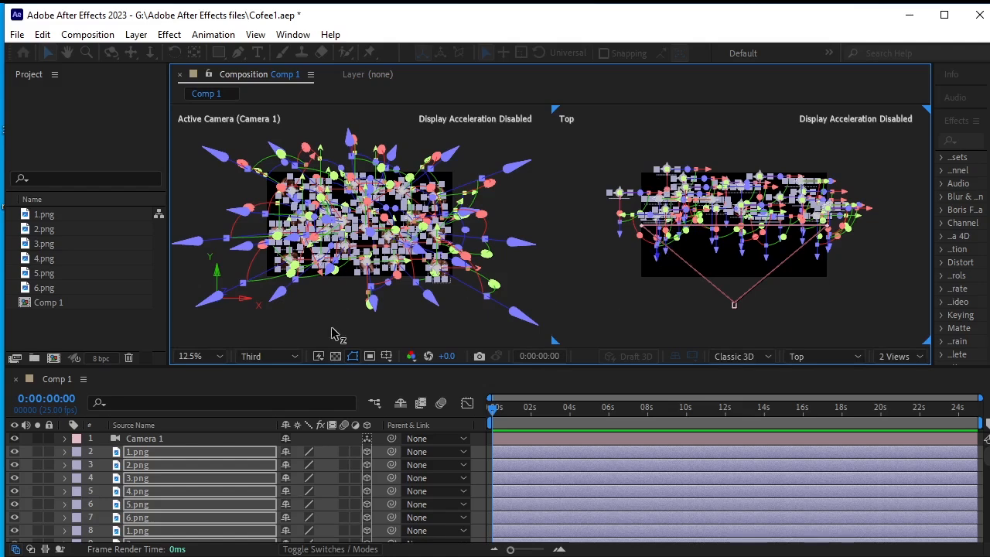
{"action": "left_click_drag", "start_coordinate": [656, 260], "coordinate": [657, 249]}
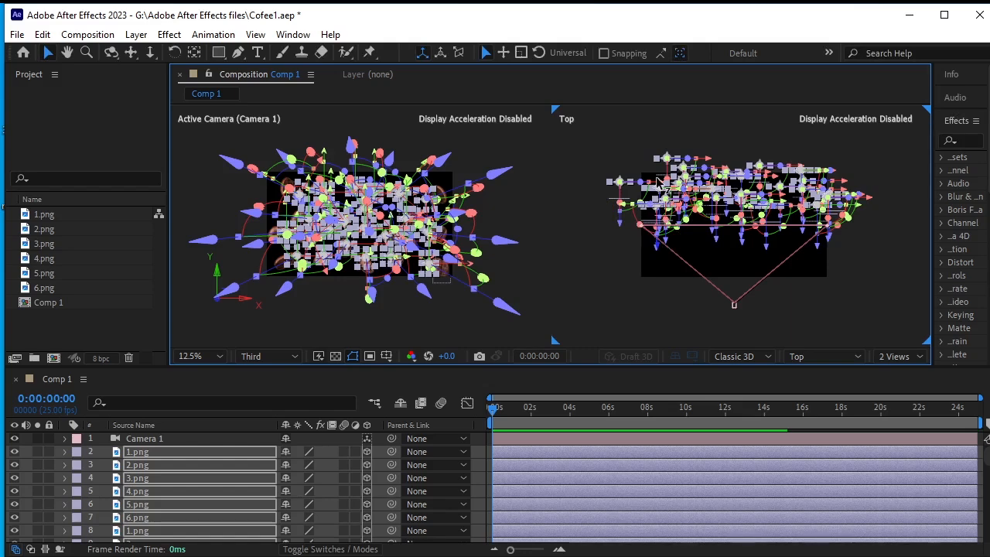
In the Top view, adjust the duplicated beans along Z to sit just behind the original group, deselect them, and save the project.
{"action": "left_click_drag", "start_coordinate": [658, 182], "coordinate": [742, 193]}
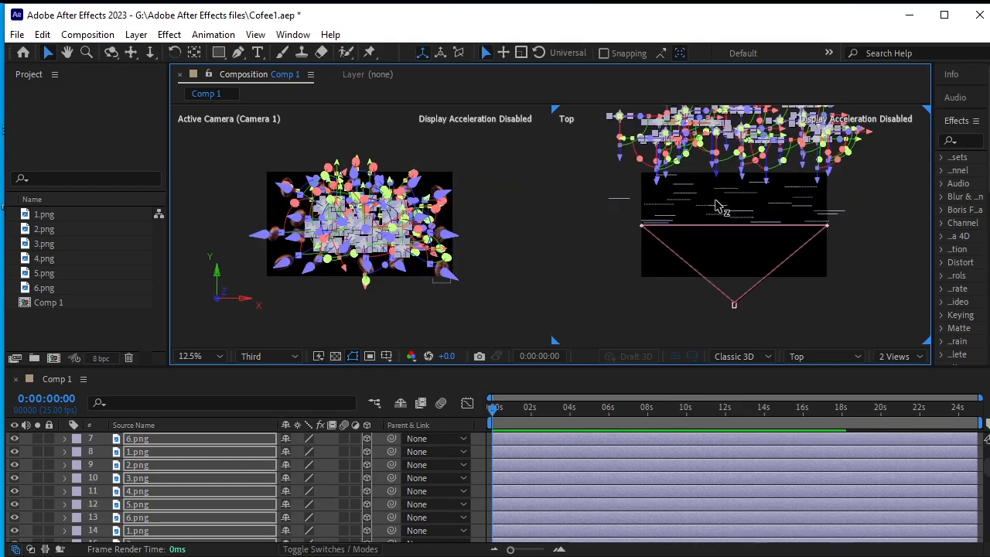
{"action": "left_click_drag", "start_coordinate": [716, 205], "coordinate": [742, 216]}
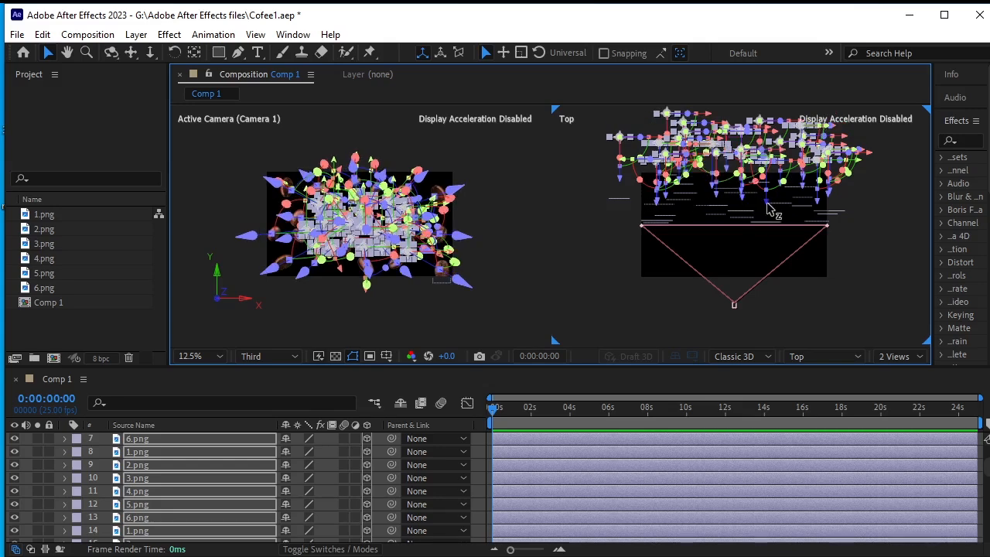
{"action": "left_click_drag", "start_coordinate": [767, 213], "coordinate": [768, 223]}
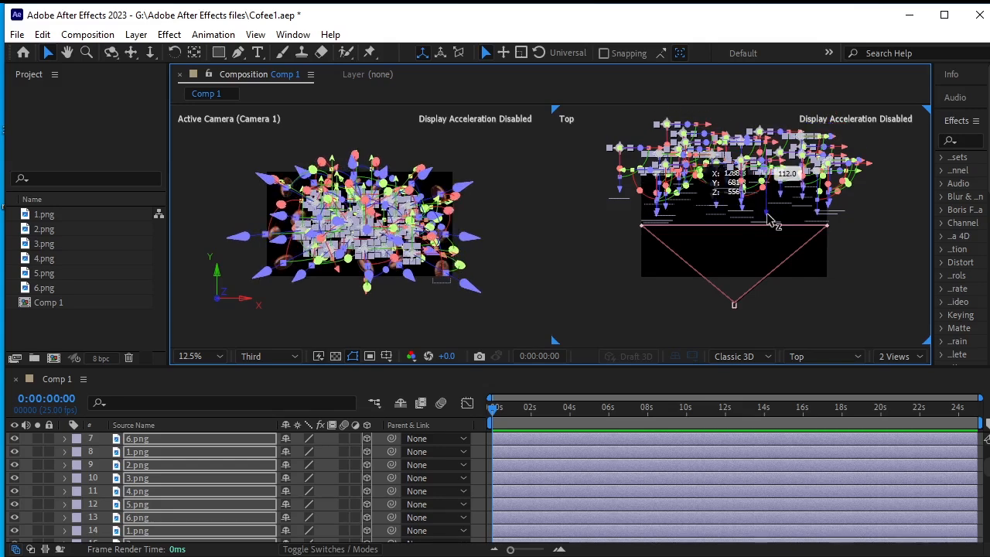
{"action": "left_click", "coordinate": [683, 295]}
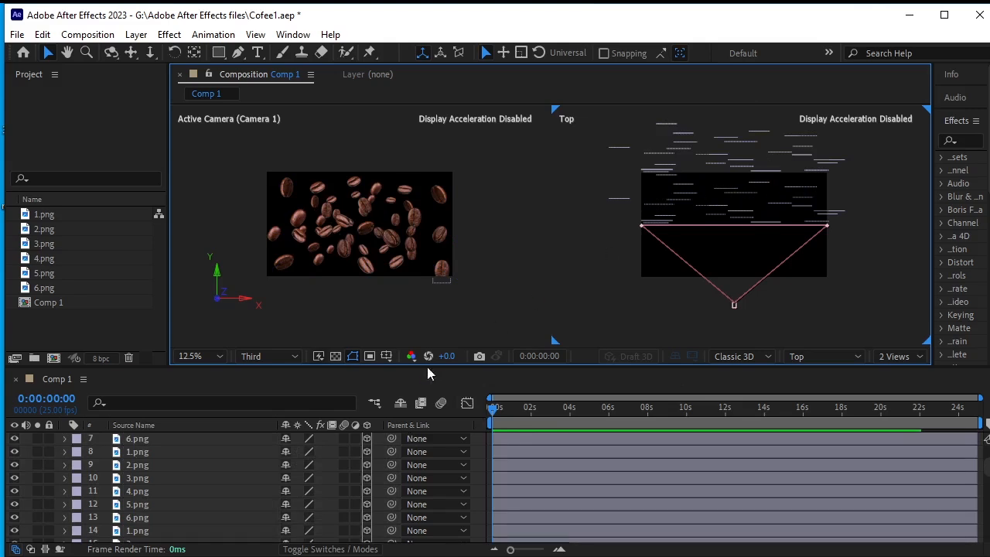
{"action": "key", "text": "ctrl+s"}
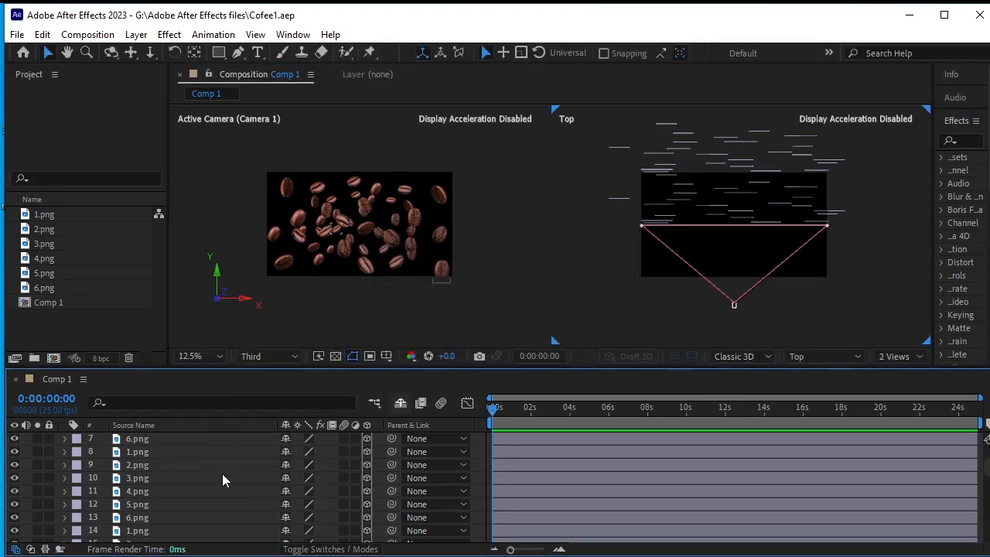
Reveal Camera 1's Position and start keyframing it at 0:00:00:00.
{"action": "scroll", "coordinate": [209, 475], "scroll_direction": "up", "scroll_amount": 3}
{"action": "left_click", "coordinate": [171, 437]}
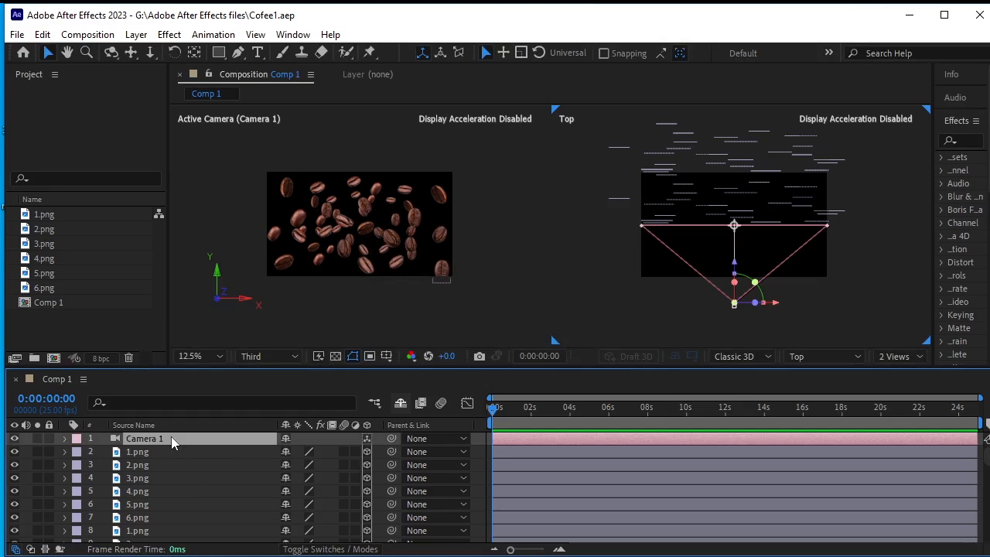
{"action": "key", "text": "p"}
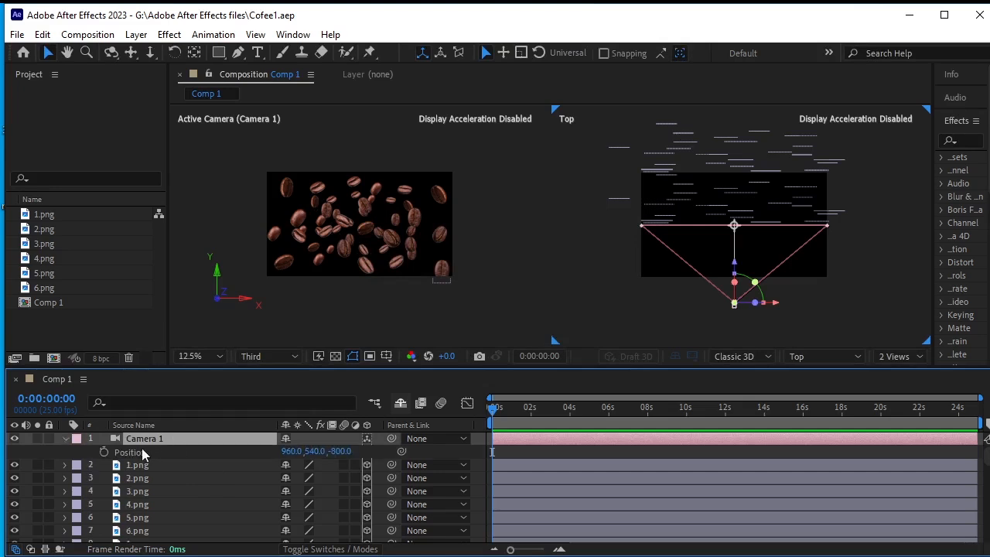
{"action": "left_click", "coordinate": [105, 452]}
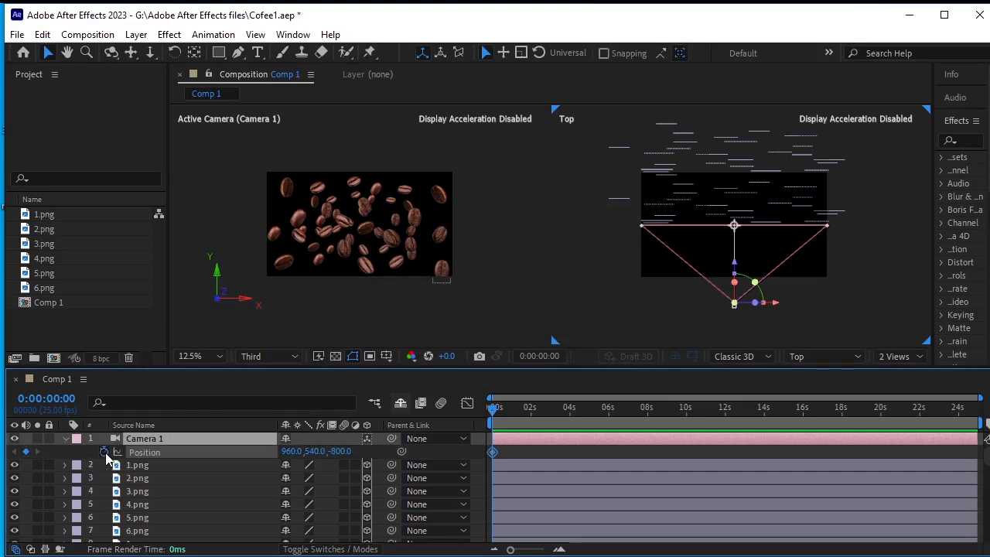
Push Camera 1 through the beans to Z 1360 at 0:00:04:02, and set its starting position to Z -696.
{"action": "left_click_drag", "start_coordinate": [494, 416], "coordinate": [571, 459]}
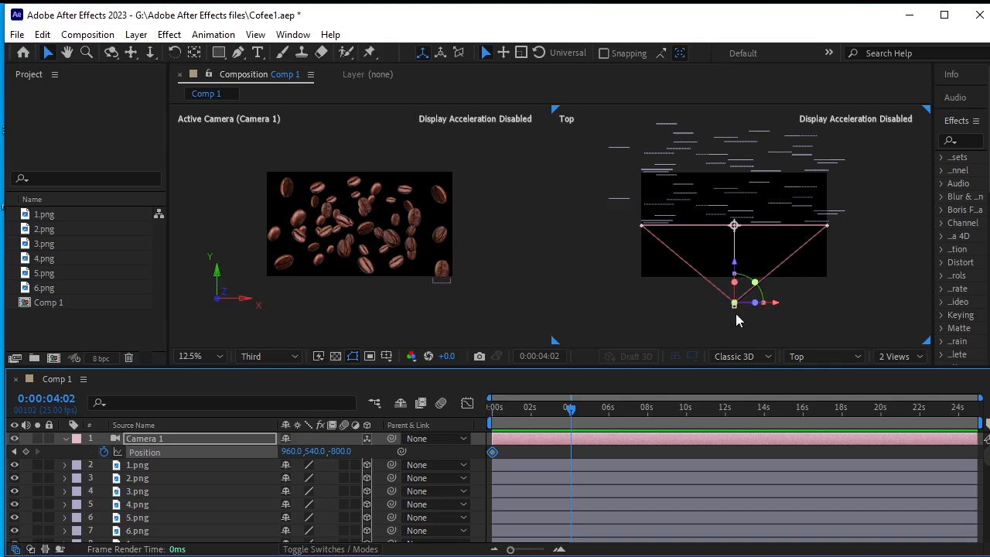
{"action": "left_click_drag", "start_coordinate": [738, 267], "coordinate": [707, 144]}
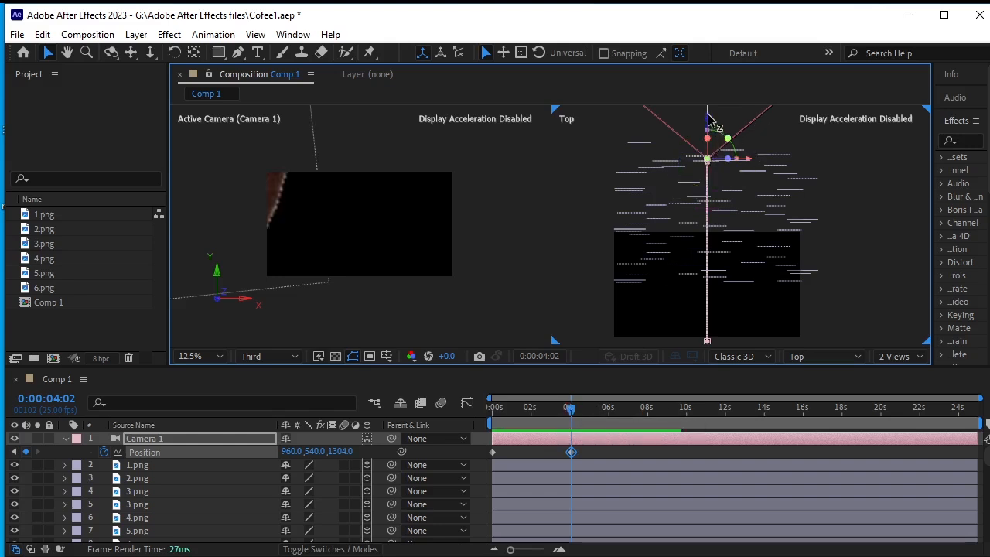
{"action": "left_click_drag", "start_coordinate": [709, 118], "coordinate": [709, 111]}
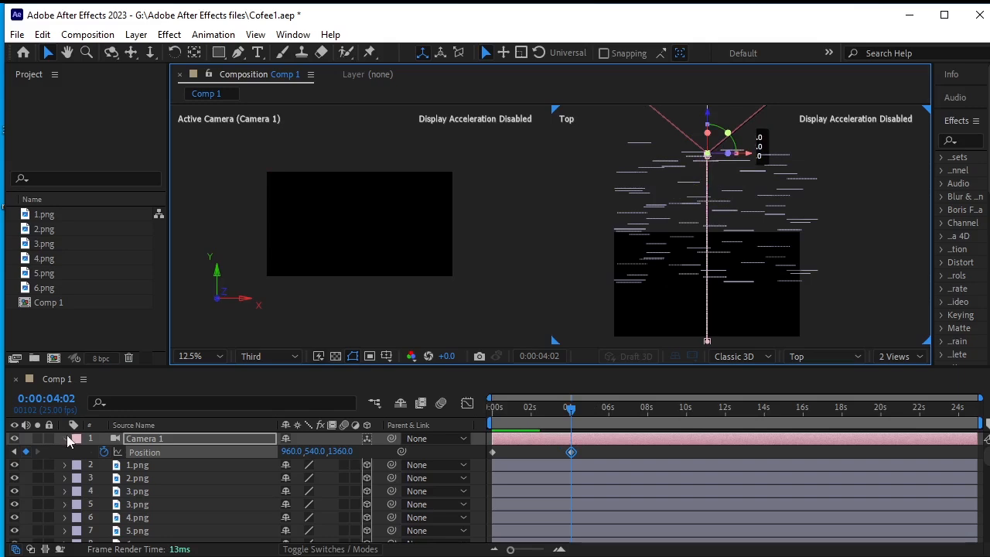
{"action": "key", "text": "Home"}
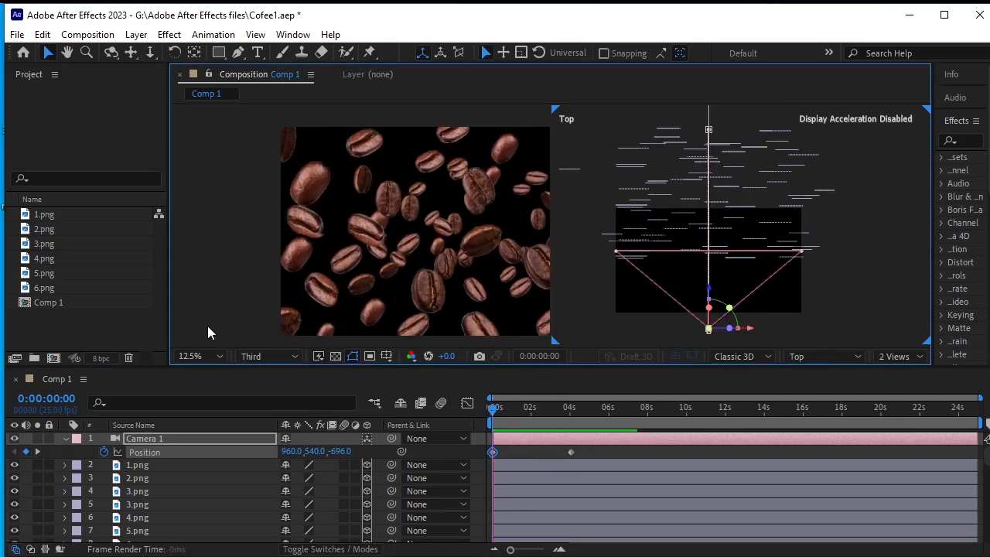
Fit the camera view at 25%, centre the beans in it, and preview the camera move through them.
{"action": "left_click", "coordinate": [213, 356]}
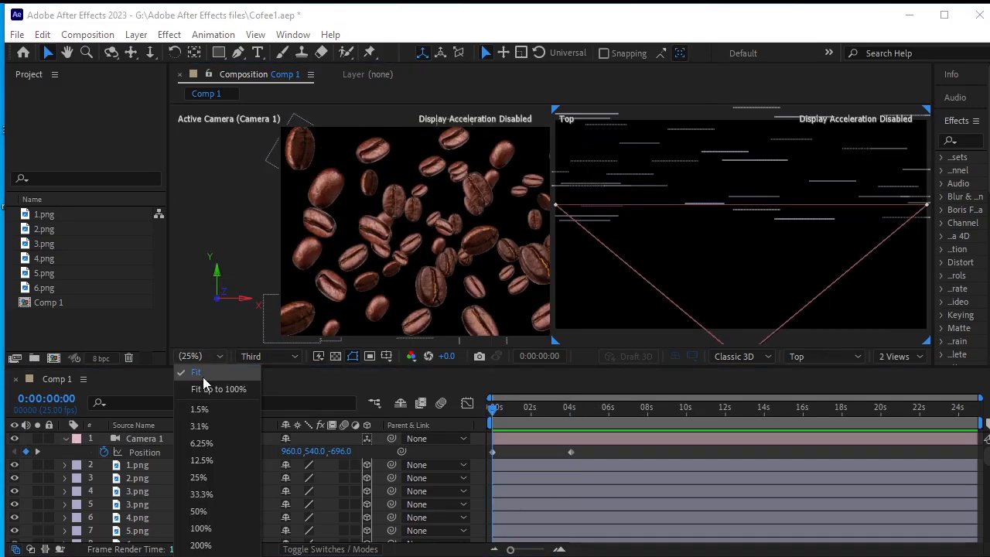
{"action": "left_click", "coordinate": [213, 323]}
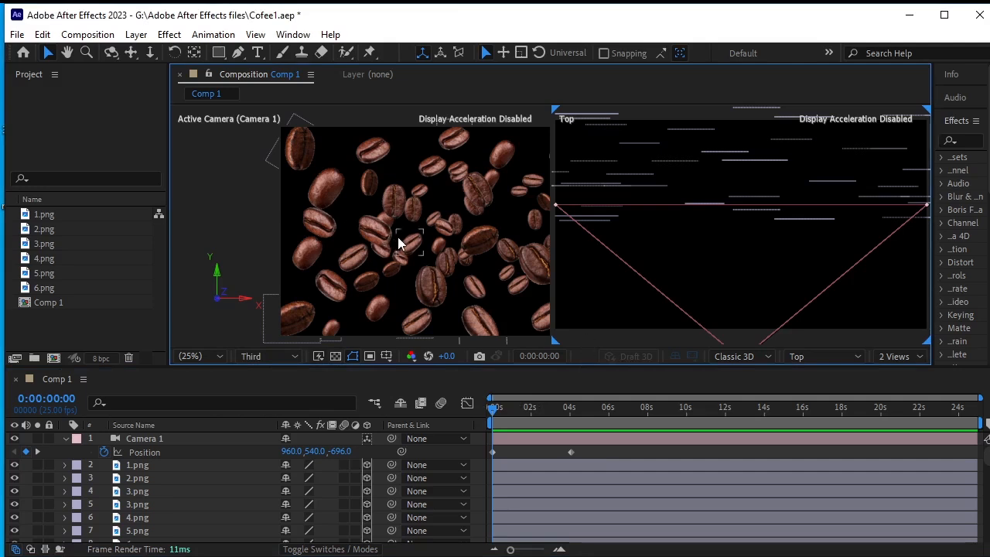
{"action": "key", "text": "h"}
{"action": "left_click_drag", "start_coordinate": [436, 250], "coordinate": [340, 252]}
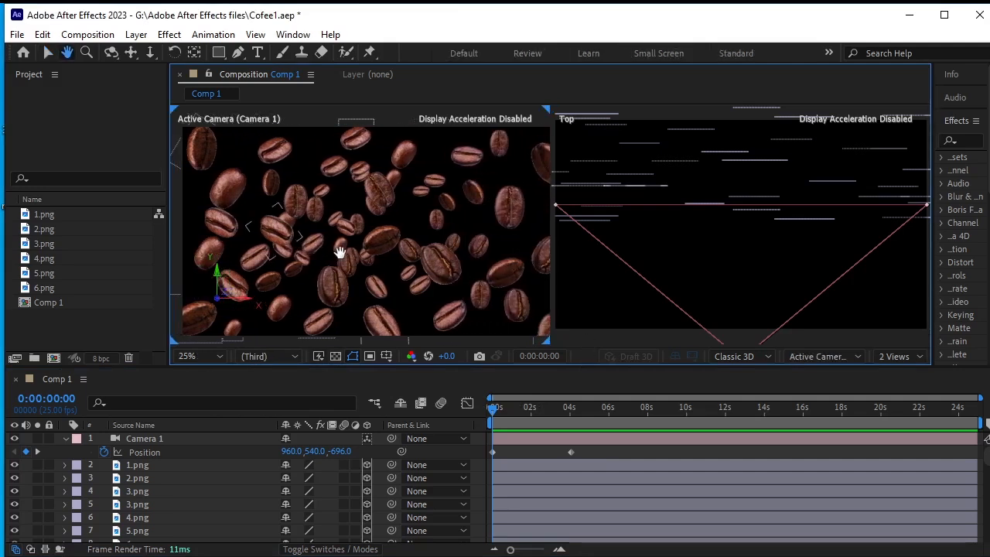
{"action": "key", "text": "v"}
{"action": "left_click", "coordinate": [540, 456]}
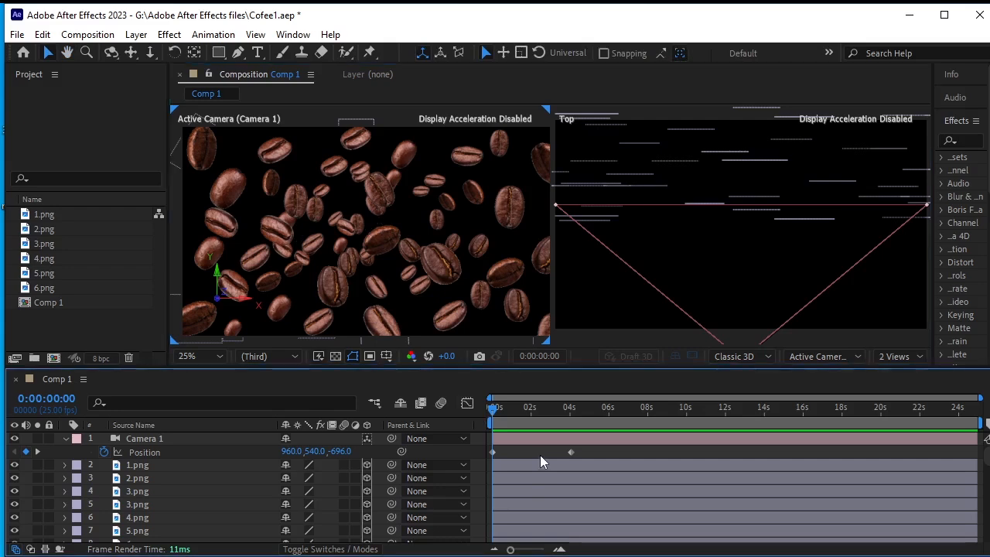
{"action": "key", "text": "space"}
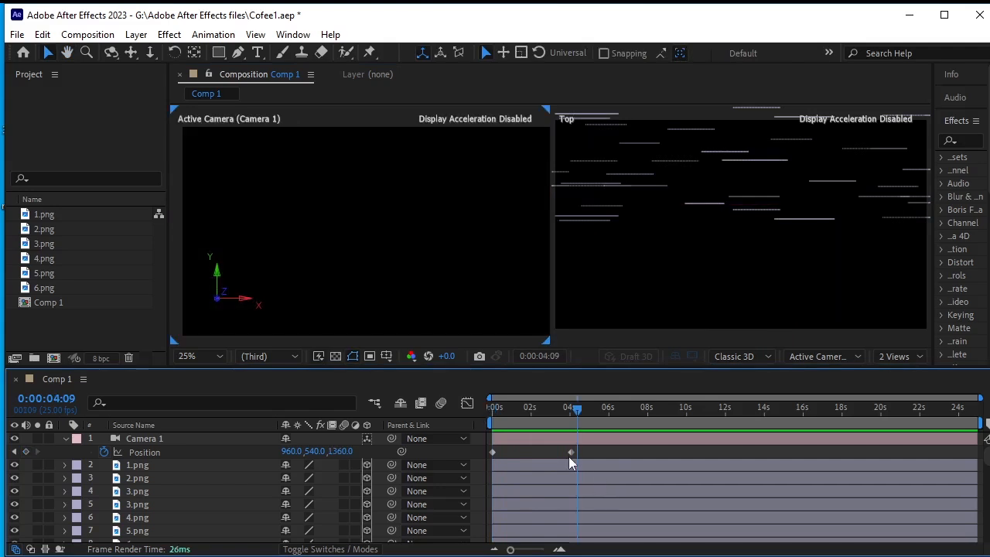
Apply Easy Ease to both Camera 1 Position keyframes, return to the first frame, save the project, and collapse the camera's properties.
{"action": "left_click", "coordinate": [571, 453]}
{"action": "left_click_drag", "start_coordinate": [590, 450], "coordinate": [473, 458]}
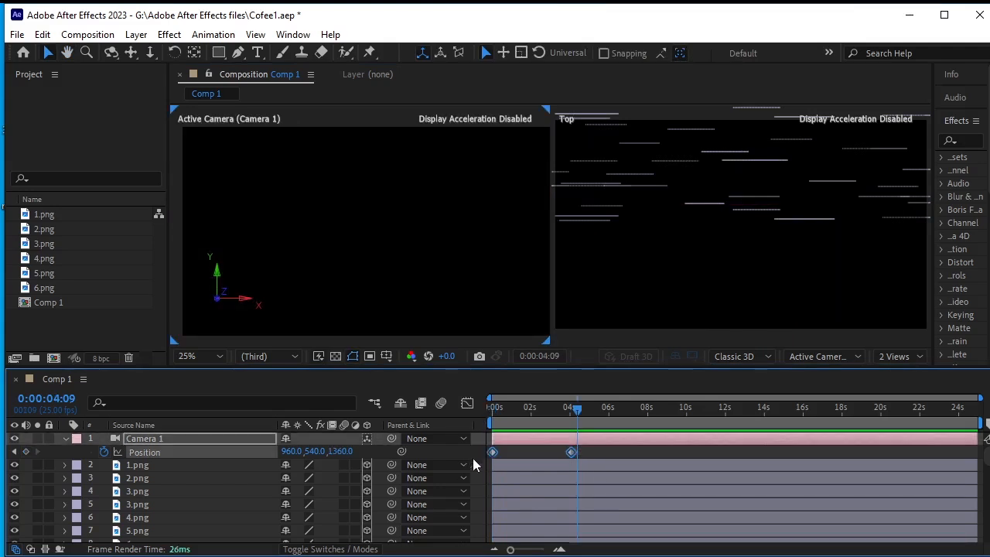
{"action": "key", "text": "F9"}
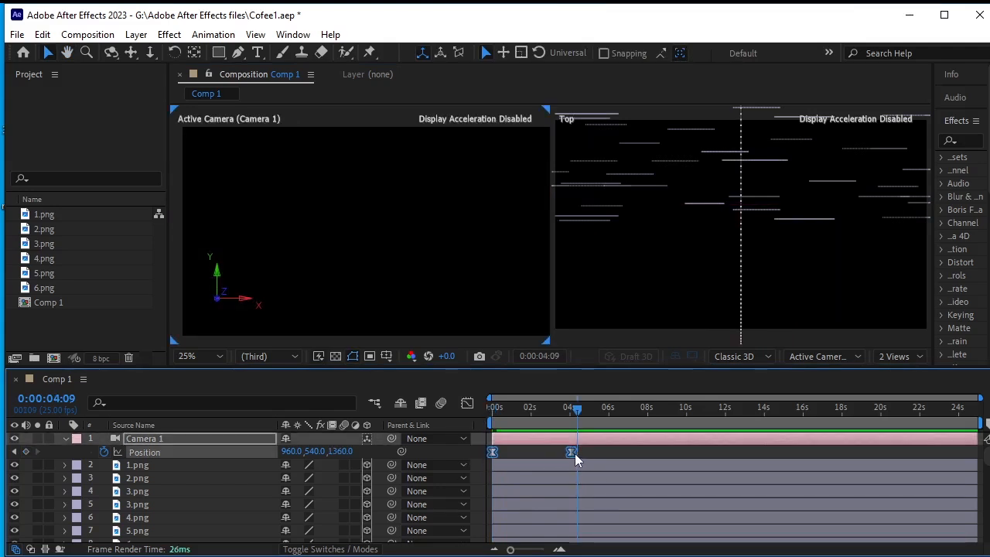
{"action": "left_click_drag", "start_coordinate": [579, 412], "coordinate": [445, 454]}
{"action": "left_click", "coordinate": [571, 452]}
{"action": "key", "text": "ctrl+s"}
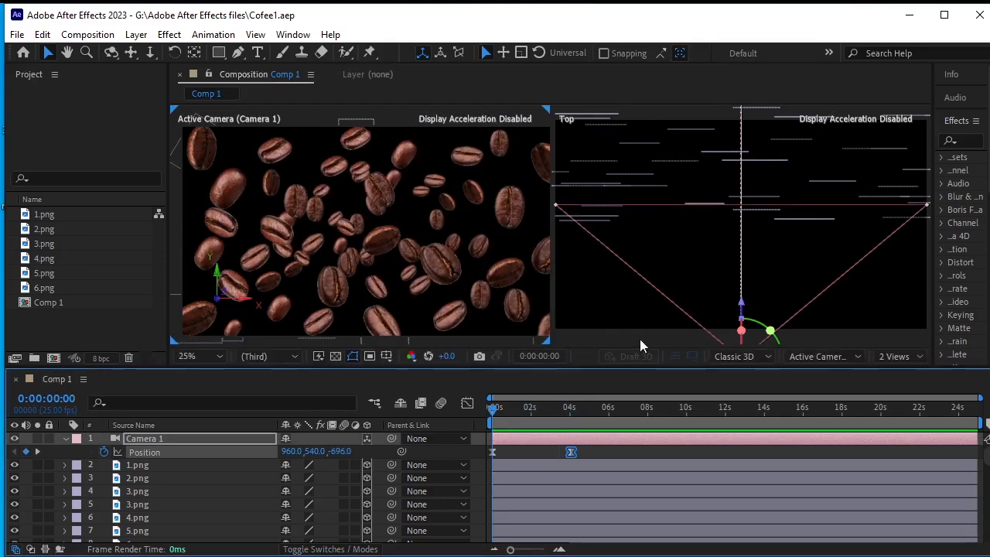
{"action": "left_click", "coordinate": [66, 439]}
Import the coffee jar image from the coffee folder as footage and place it above Camera 1 in the Comp 1 timeline.
{"action": "right_click", "coordinate": [97, 322]}
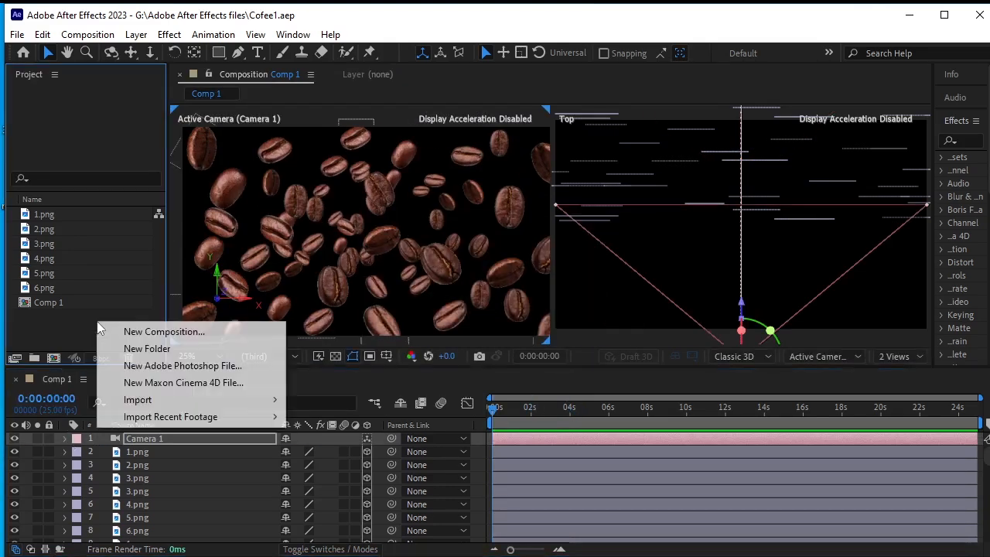
{"action": "mouse_move", "coordinate": [181, 399]}
{"action": "left_click", "coordinate": [330, 401]}
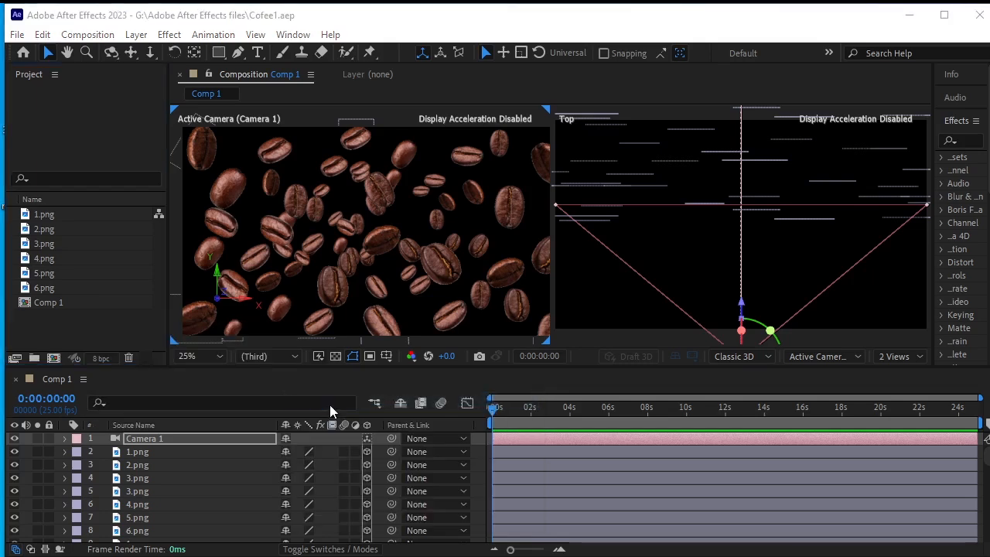
{"action": "left_click", "coordinate": [362, 267]}
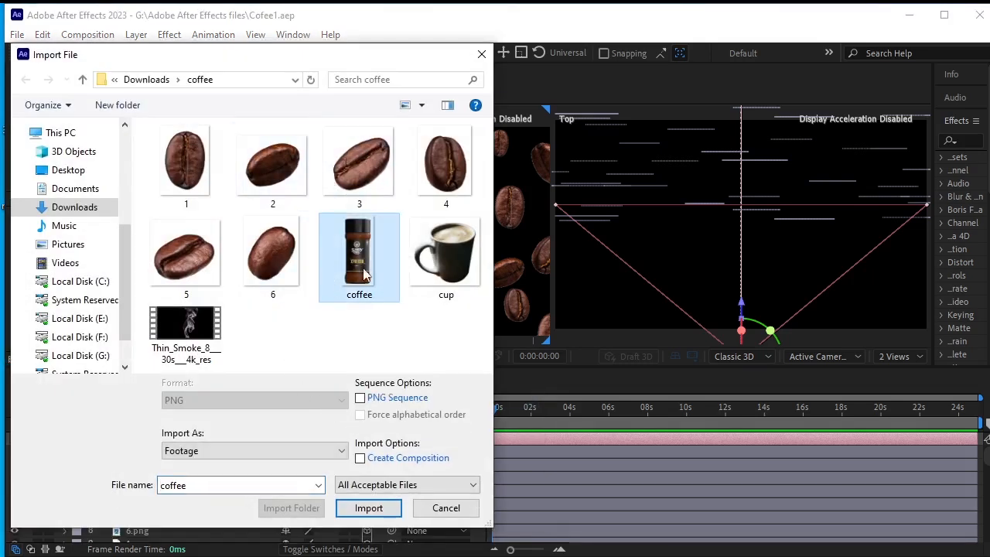
{"action": "left_click", "coordinate": [369, 508]}
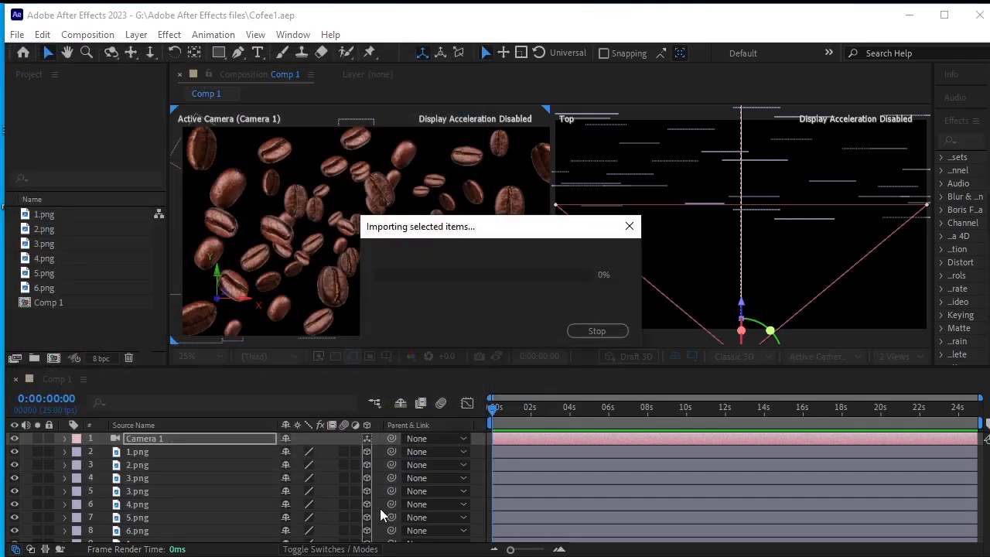
{"action": "left_click_drag", "start_coordinate": [81, 303], "coordinate": [133, 441]}
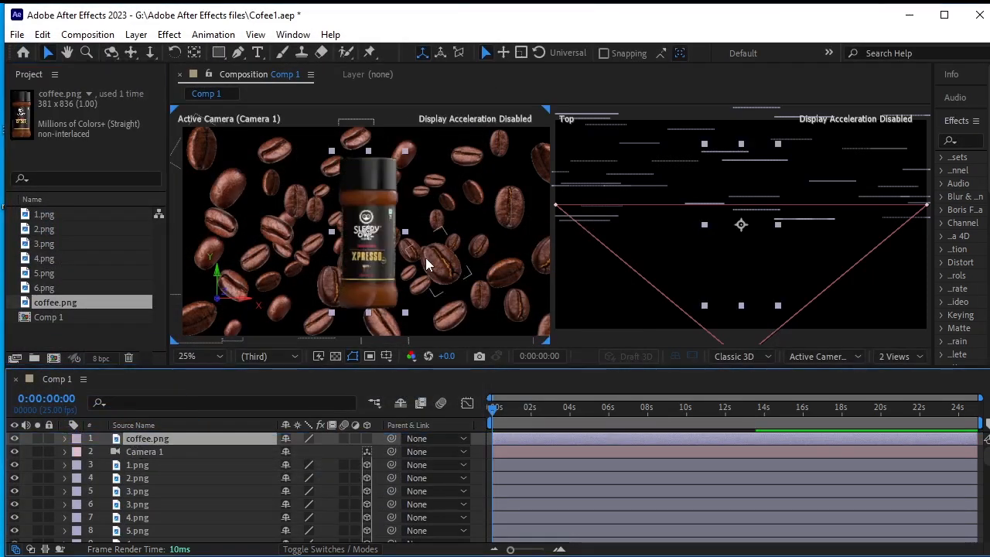
Make coffee.png a 3D layer and push it back along Z to the far end of the beans in the Top view.
{"action": "key", "text": "comma"}
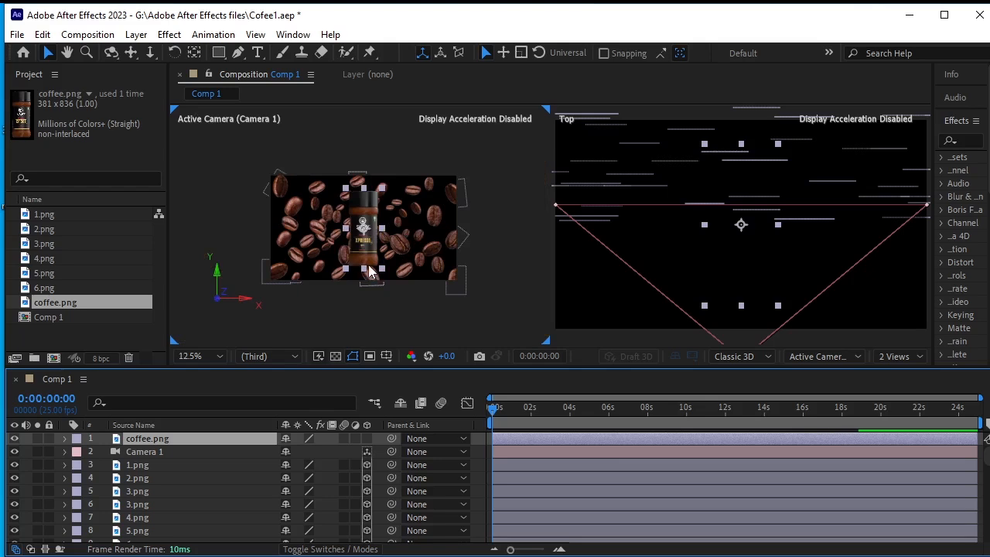
{"action": "left_click", "coordinate": [367, 438]}
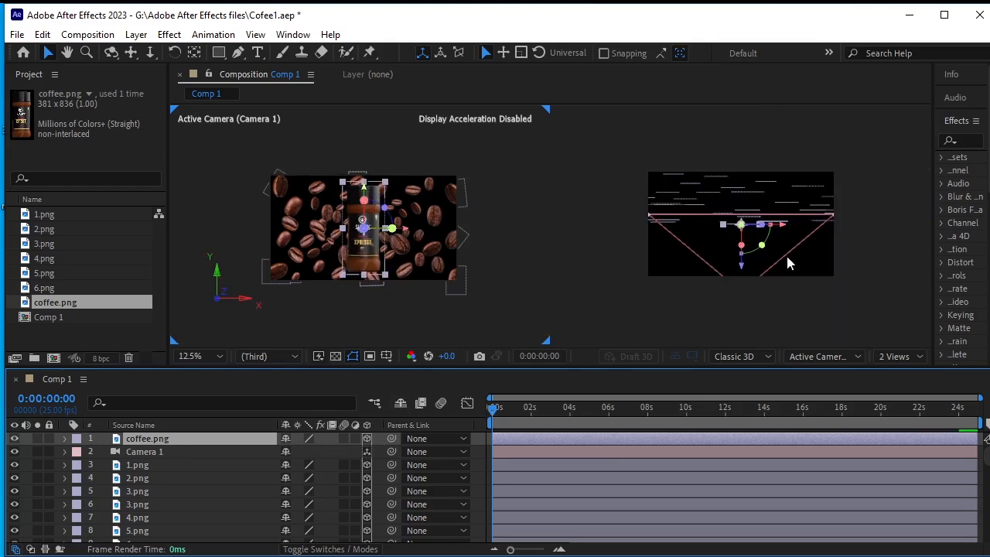
{"action": "scroll", "coordinate": [788, 264], "scroll_direction": "down", "scroll_amount": 3}
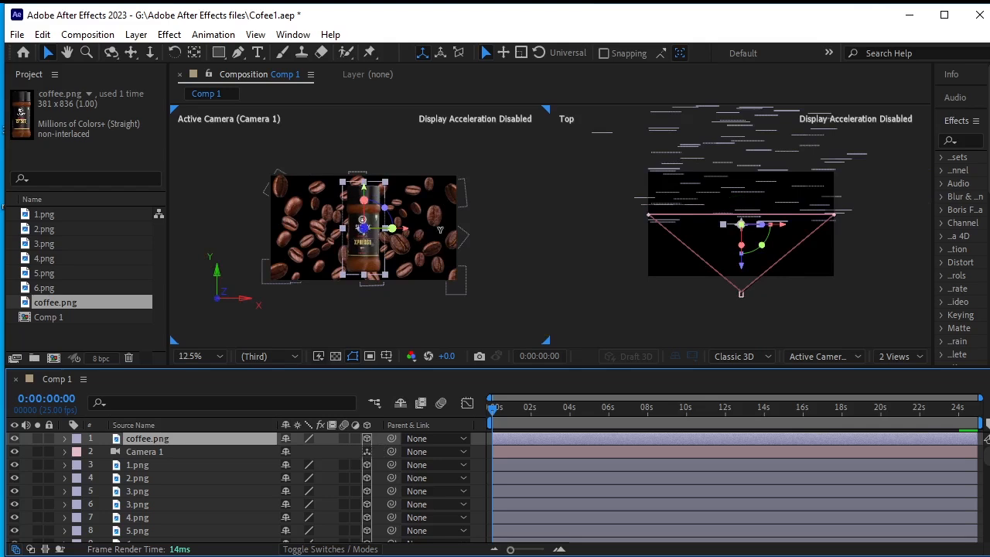
{"action": "left_click_drag", "start_coordinate": [744, 267], "coordinate": [742, 178]}
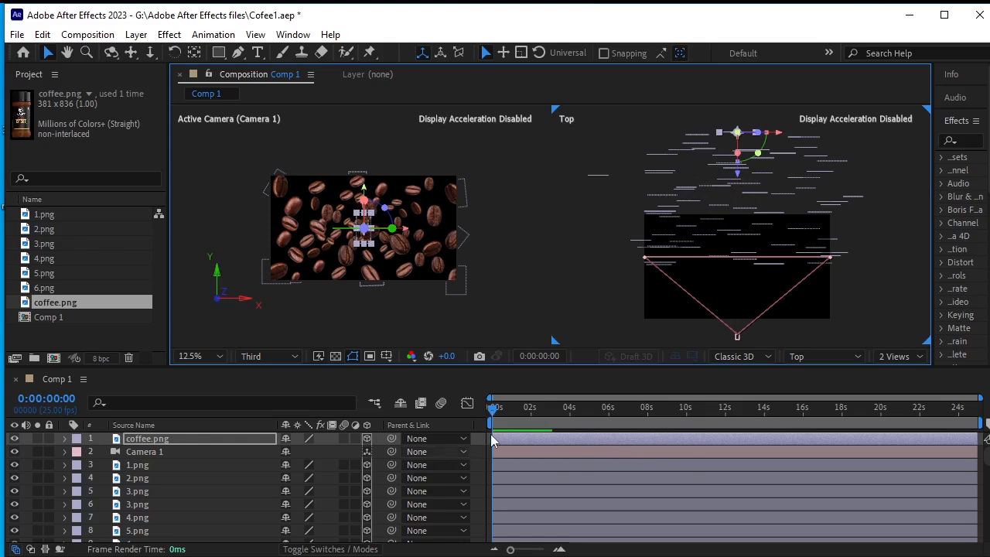
Preview the camera move through the beans to the coffee jar.
{"action": "left_click", "coordinate": [298, 380]}
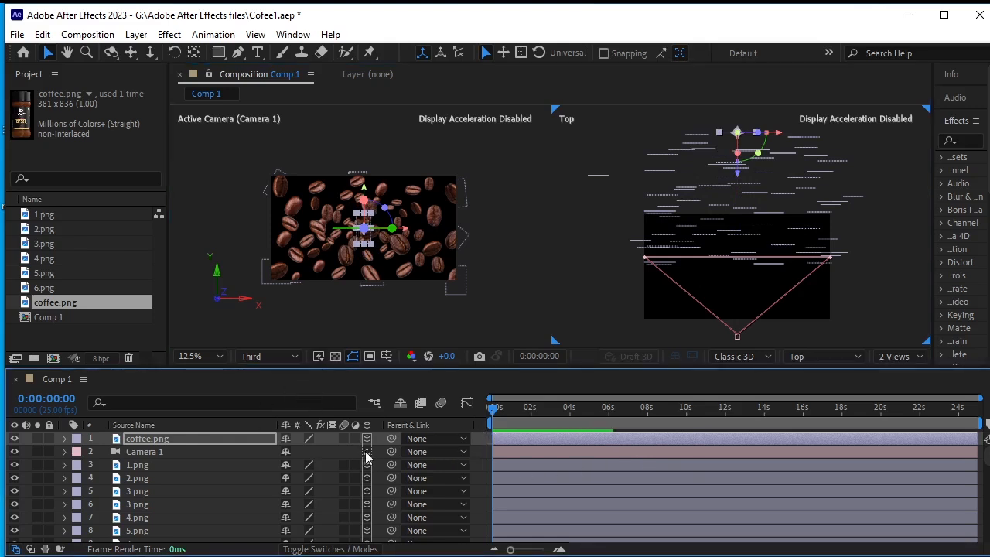
{"action": "key", "text": "space"}
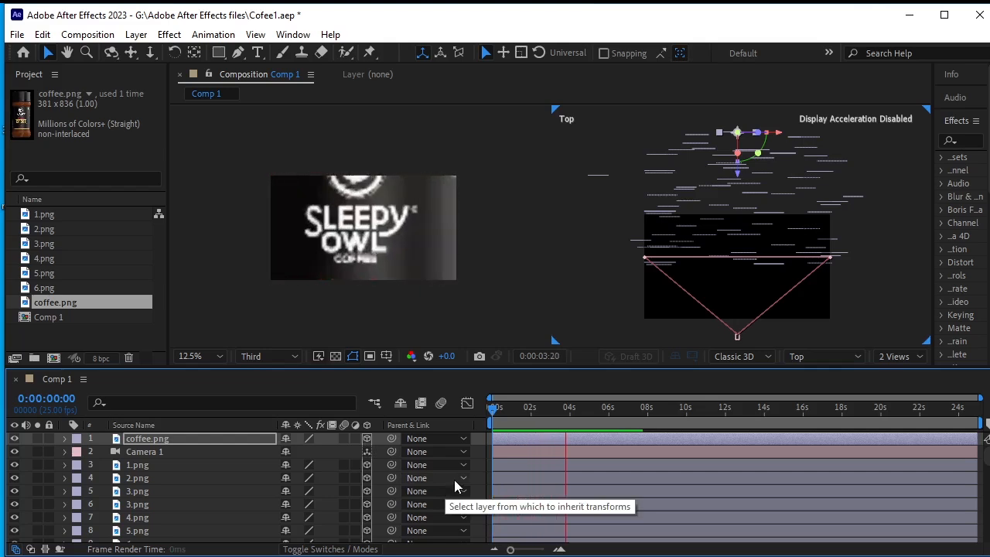
{"action": "key", "text": "space"}
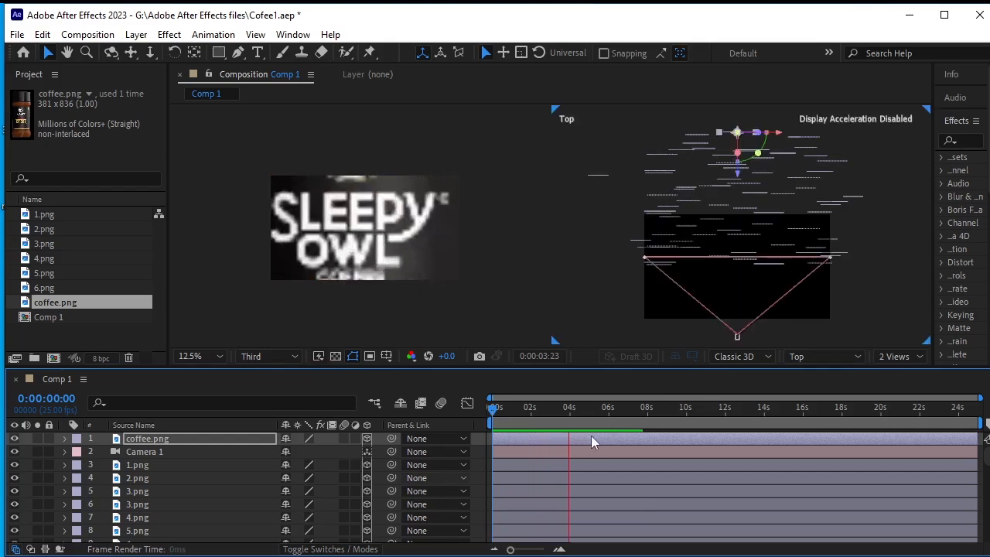
At Camera 1's second Position keyframe, pull the camera back along Z to 728 so the whole jar fits in frame.
{"action": "left_click", "coordinate": [192, 455]}
{"action": "key", "text": "p"}
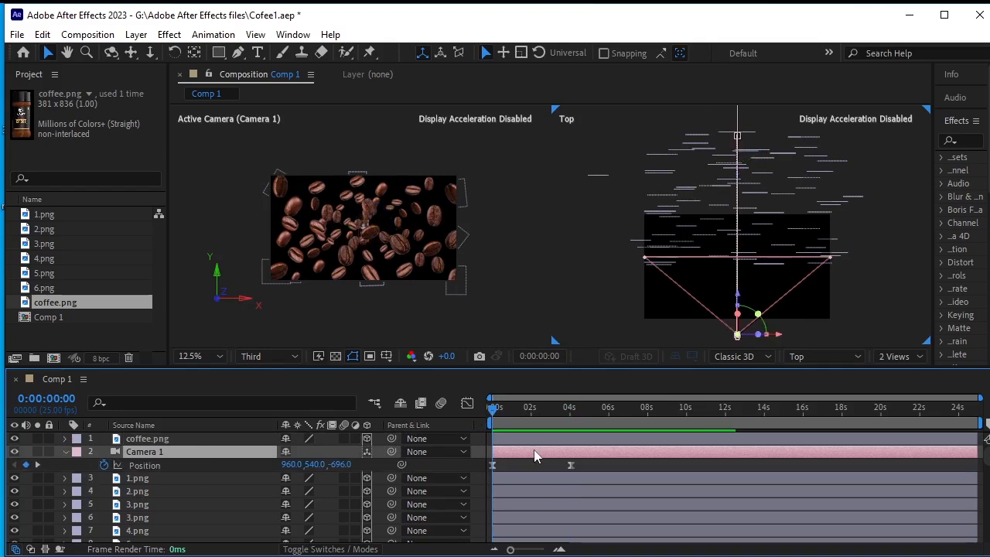
{"action": "left_click", "coordinate": [37, 465]}
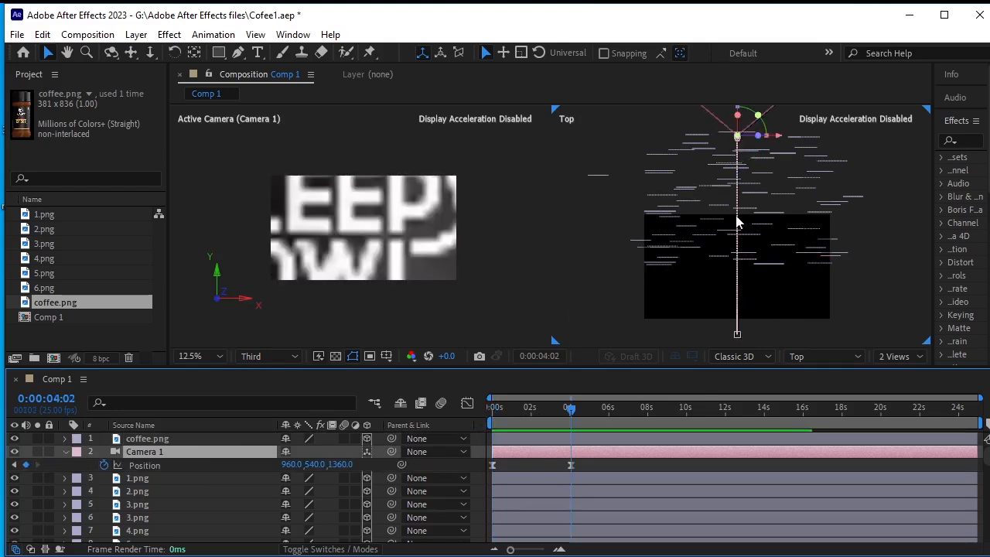
{"action": "left_click_drag", "start_coordinate": [749, 187], "coordinate": [744, 243]}
{"action": "key", "text": "v"}
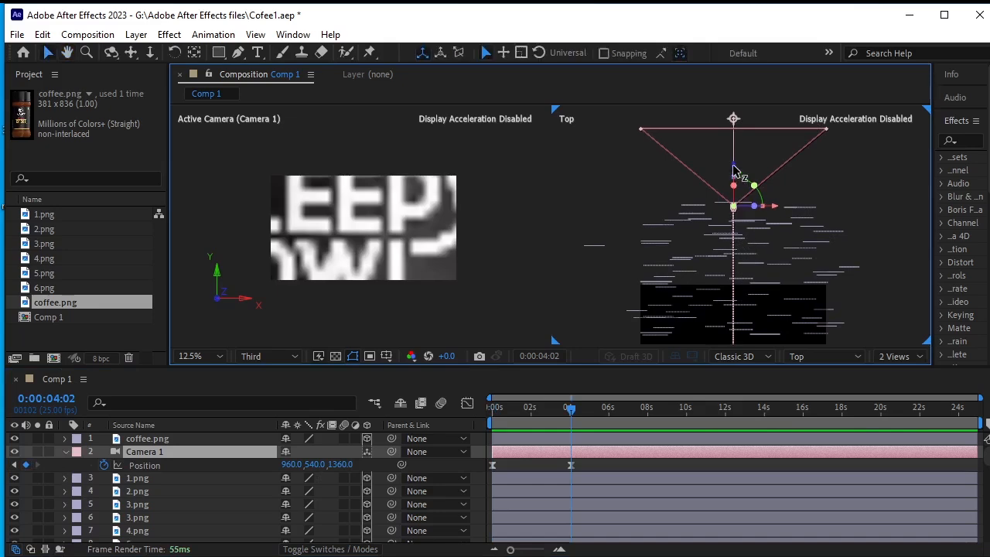
{"action": "left_click_drag", "start_coordinate": [734, 166], "coordinate": [735, 233]}
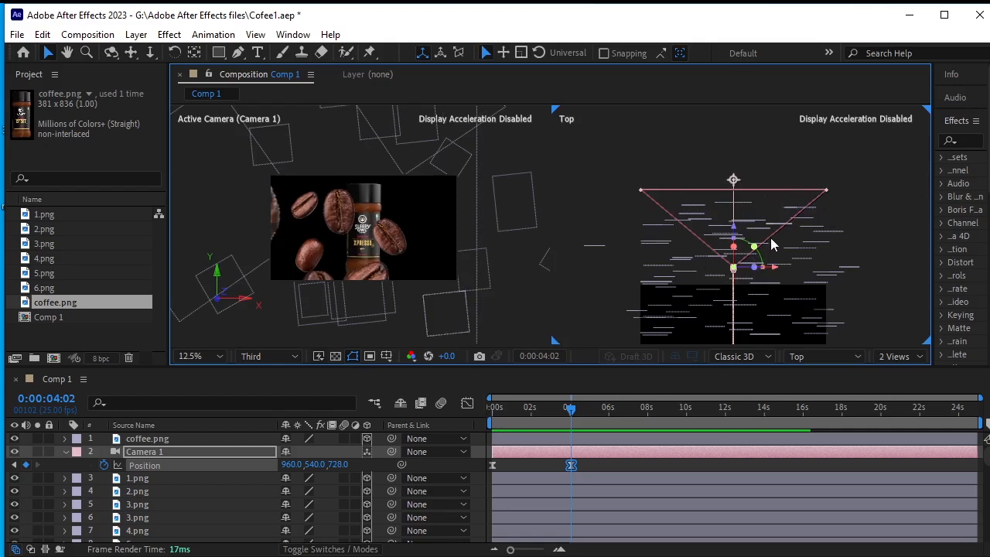
Move the large bean overlapping the jar back along Z, behind the camera, using the Top view.
{"action": "scroll", "coordinate": [774, 242], "scroll_direction": "up", "scroll_amount": 2}
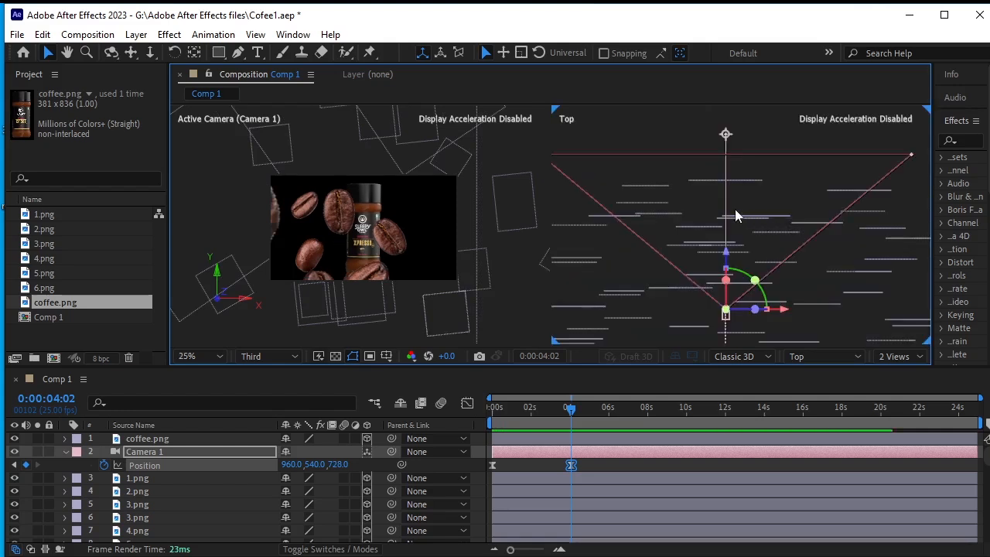
{"action": "left_click", "coordinate": [728, 181]}
{"action": "key", "text": "ctrl+z"}
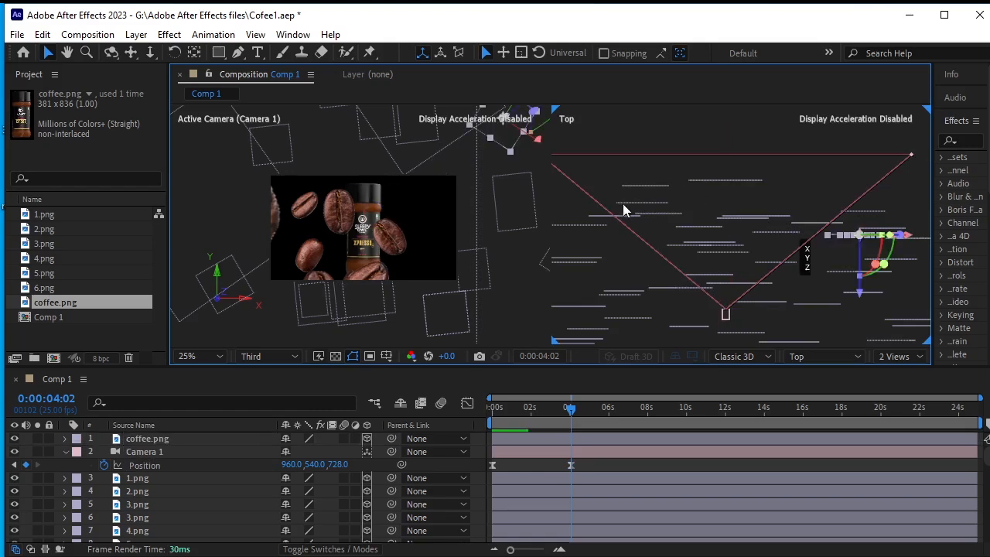
{"action": "left_click", "coordinate": [385, 223]}
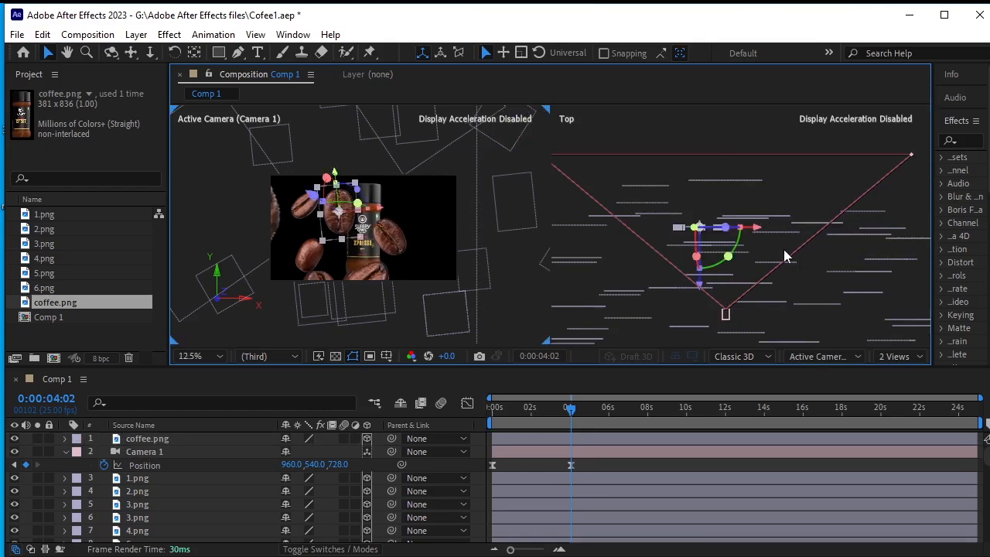
{"action": "left_click_drag", "start_coordinate": [698, 283], "coordinate": [697, 342]}
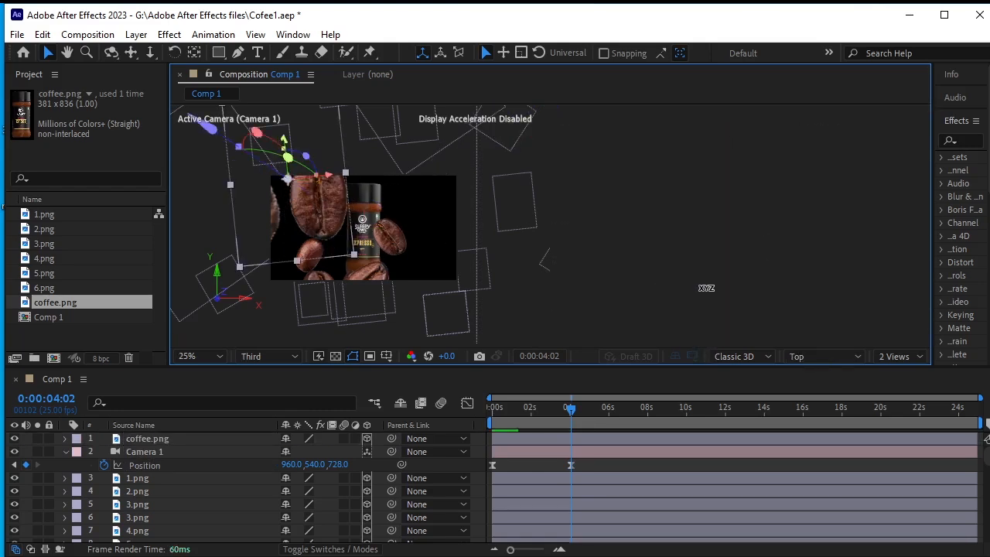
{"action": "left_click_drag", "start_coordinate": [754, 282], "coordinate": [666, 251]}
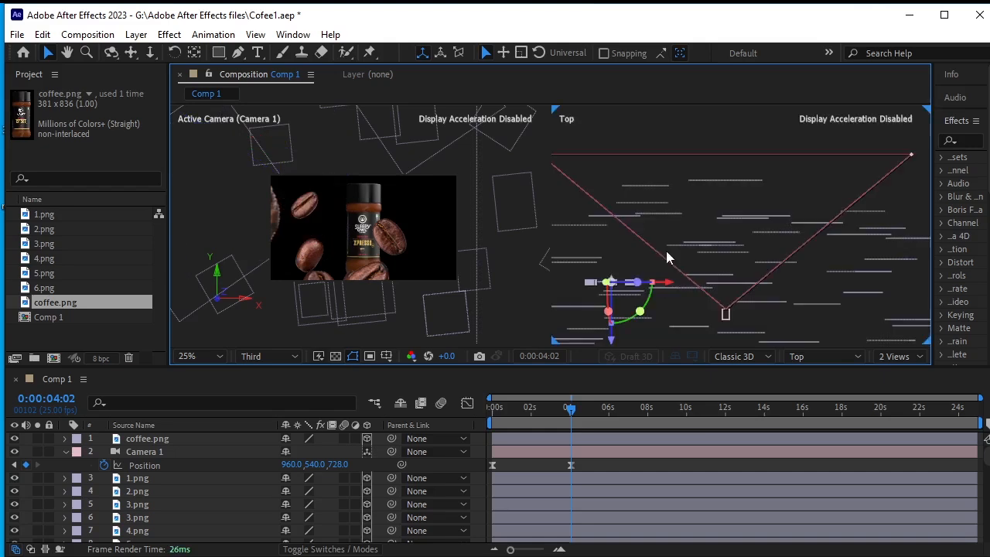
Select the group of beans to the left of the jar and move them back along Z towards the camera, clear of its view.
{"action": "left_click", "coordinate": [638, 184]}
{"action": "left_click", "coordinate": [643, 184]}
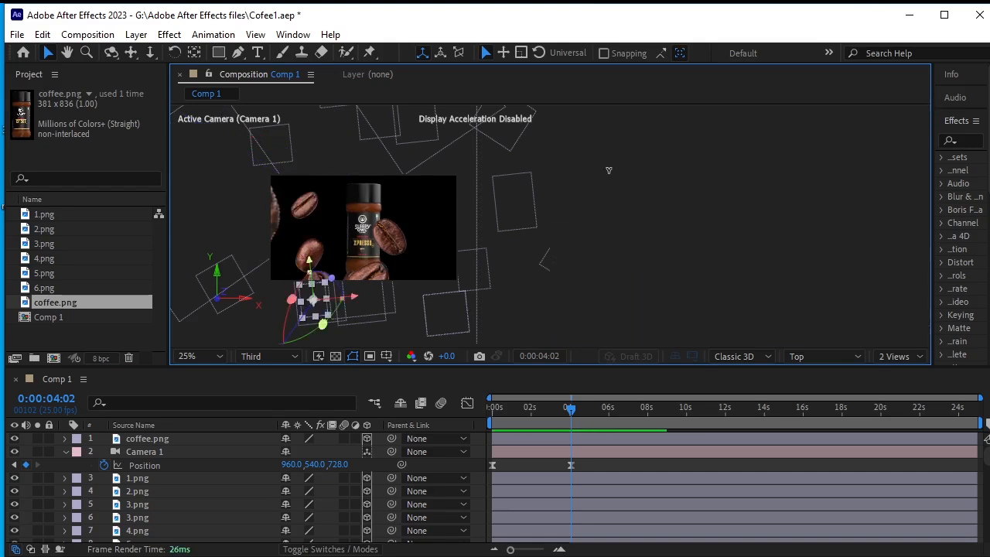
{"action": "left_click_drag", "start_coordinate": [591, 165], "coordinate": [644, 232]}
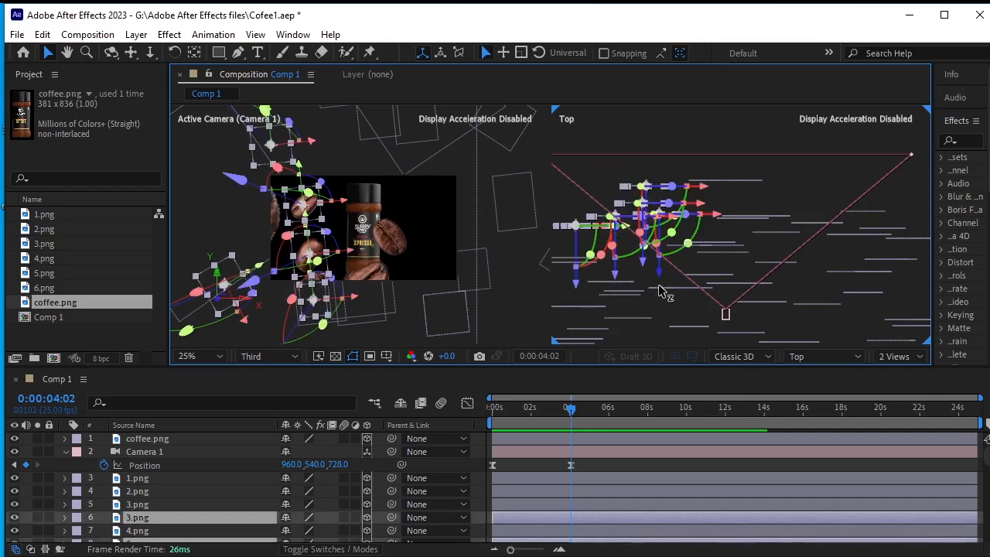
{"action": "left_click_drag", "start_coordinate": [657, 343], "coordinate": [670, 318]}
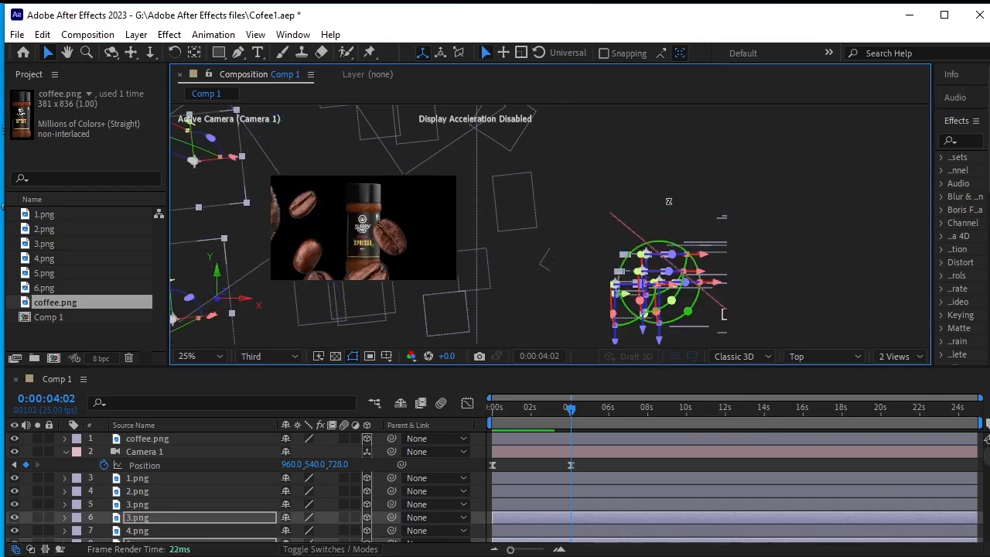
{"action": "left_click", "coordinate": [669, 218]}
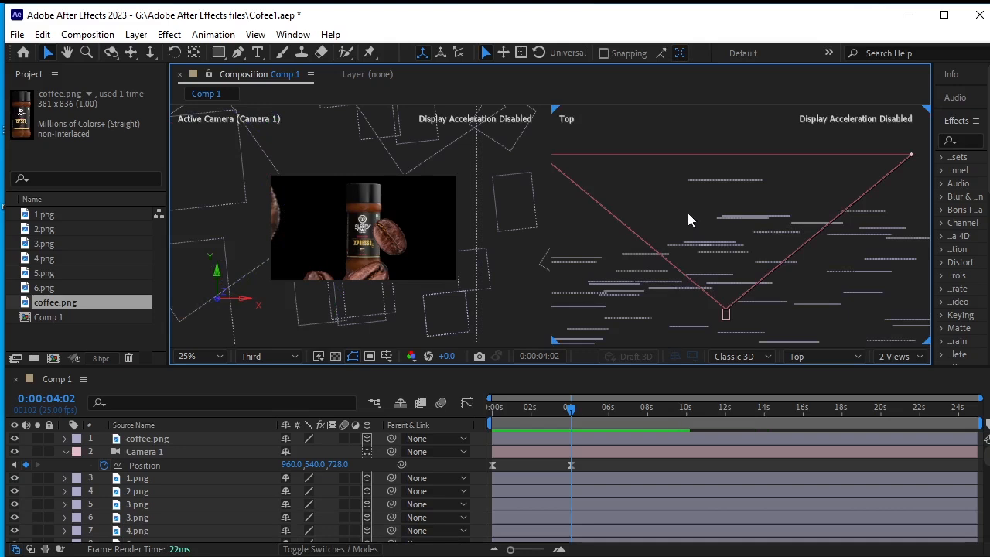
Select the beans overlapping the jar's right side and move them back along Z behind the camera.
{"action": "left_click_drag", "start_coordinate": [676, 201], "coordinate": [753, 227]}
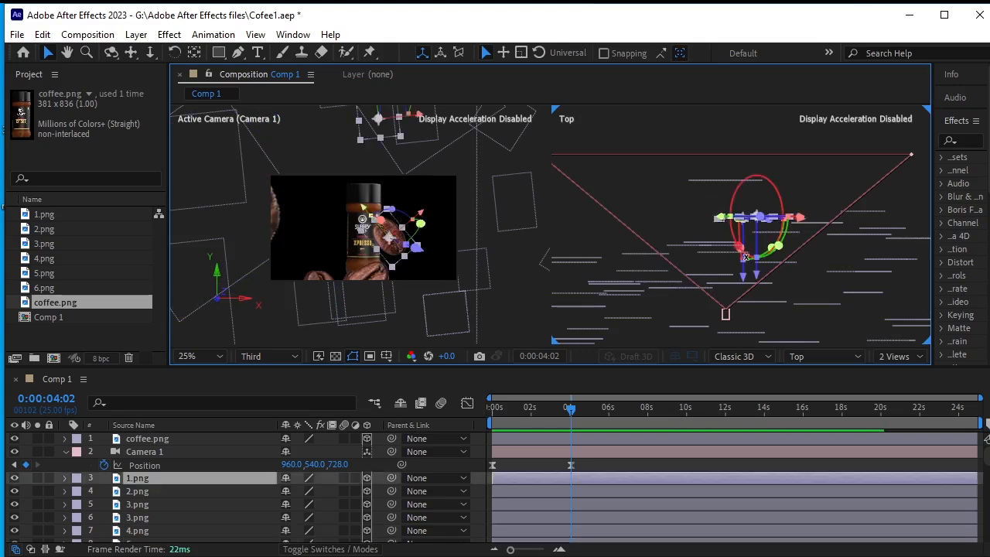
{"action": "left_click_drag", "start_coordinate": [757, 281], "coordinate": [760, 357]}
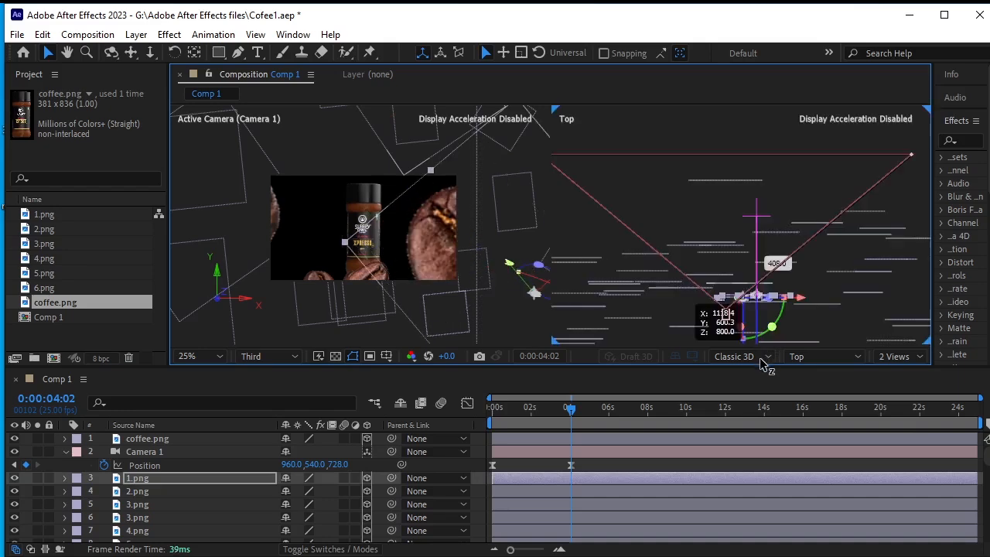
{"action": "scroll", "coordinate": [762, 297], "scroll_direction": "down", "scroll_amount": 1}
{"action": "left_click_drag", "start_coordinate": [762, 297], "coordinate": [760, 267]}
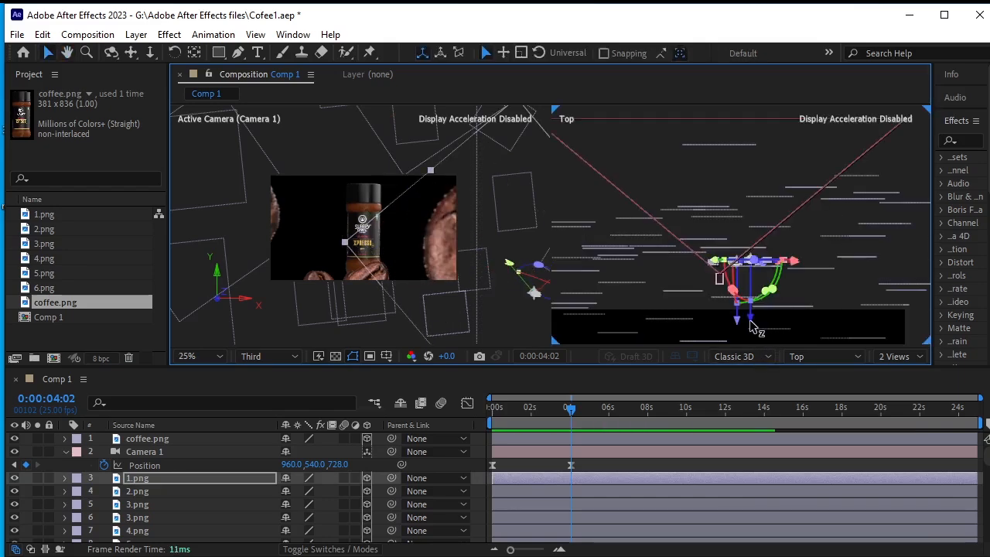
{"action": "scroll", "coordinate": [752, 320], "scroll_direction": "up", "scroll_amount": 1}
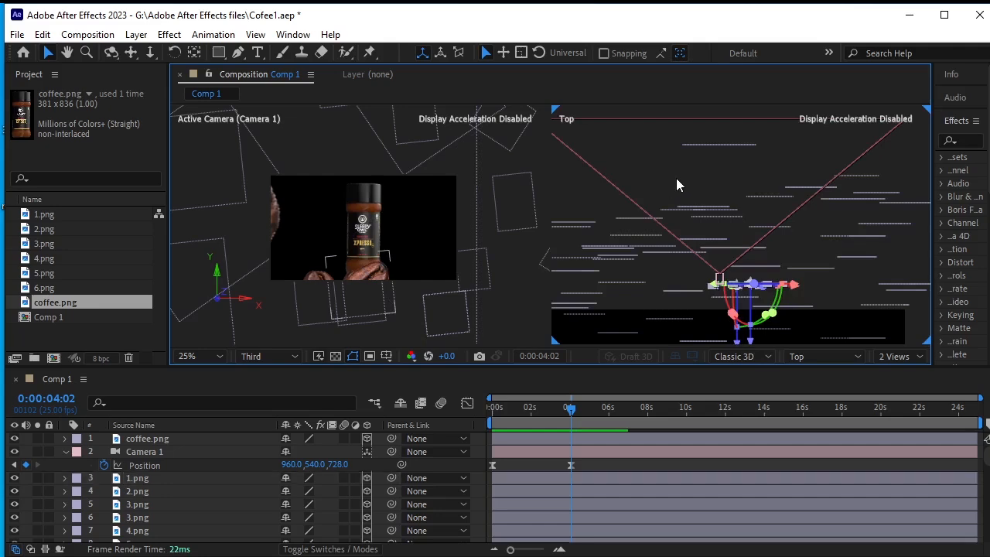
Select the beans covering the jar's base and move them back along Z behind the camera.
{"action": "left_click", "coordinate": [369, 272]}
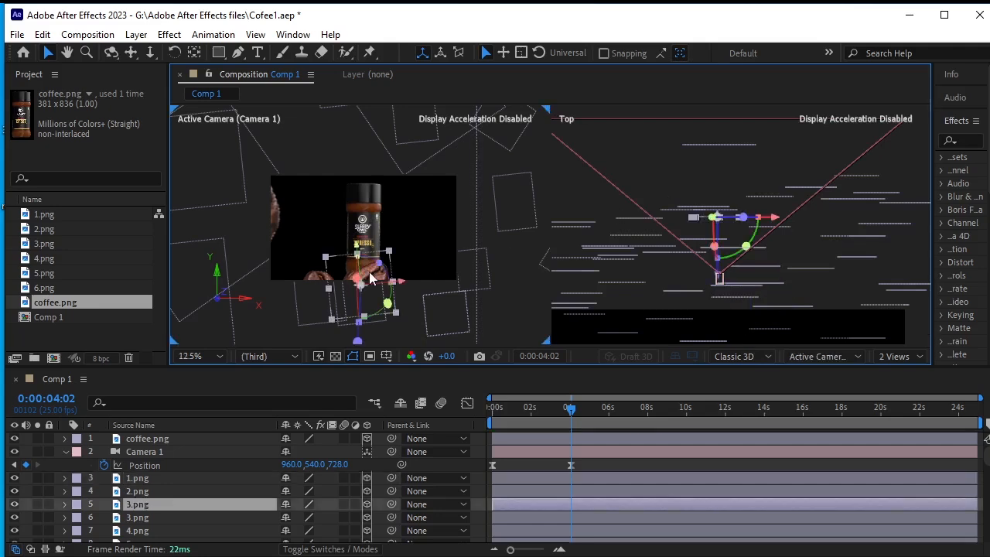
{"action": "left_click", "coordinate": [717, 279]}
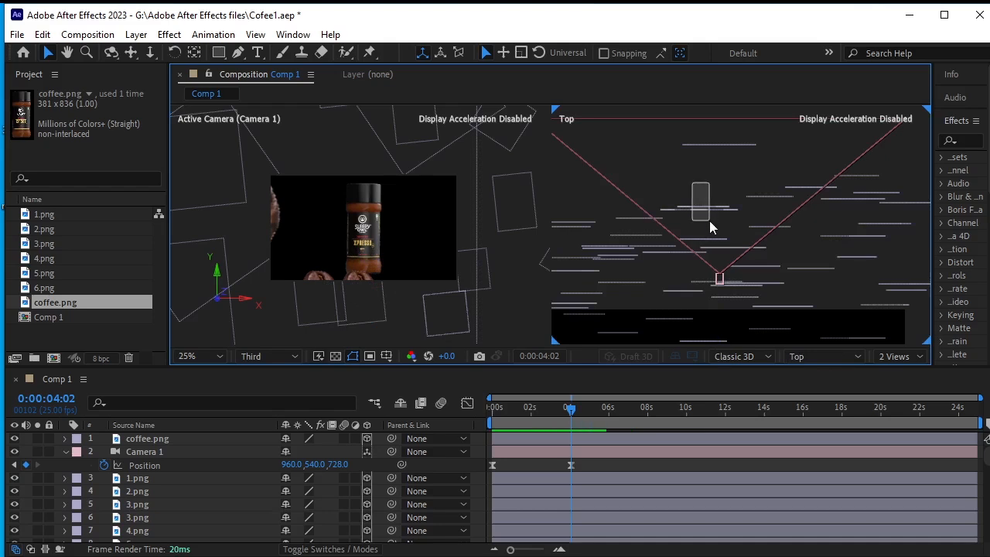
{"action": "left_click_drag", "start_coordinate": [710, 221], "coordinate": [710, 223]}
{"action": "left_click_drag", "start_coordinate": [717, 277], "coordinate": [719, 355]}
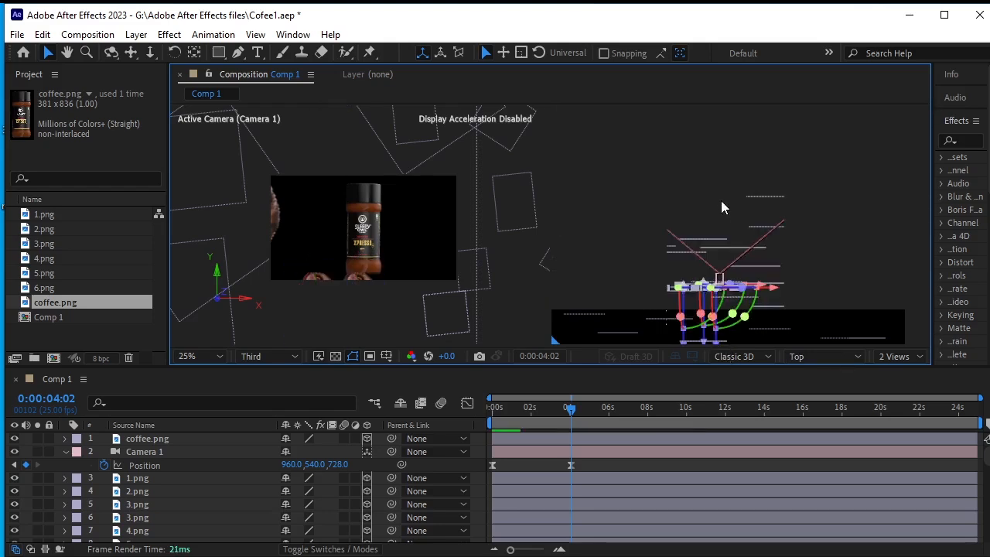
Shift the bean at the left edge of the camera view sideways along X until it is out of frame.
{"action": "left_click", "coordinate": [635, 236]}
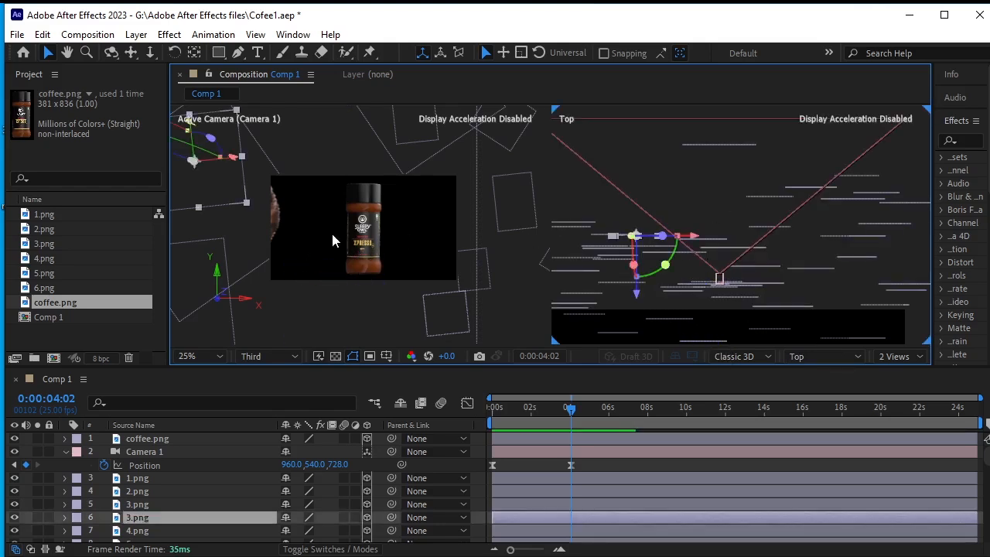
{"action": "left_click", "coordinate": [275, 218]}
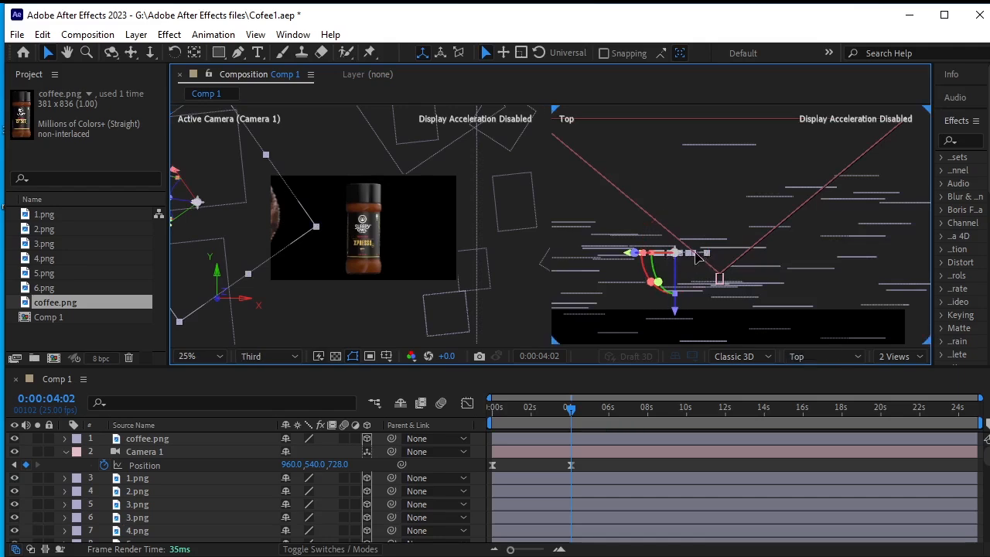
{"action": "left_click", "coordinate": [685, 260]}
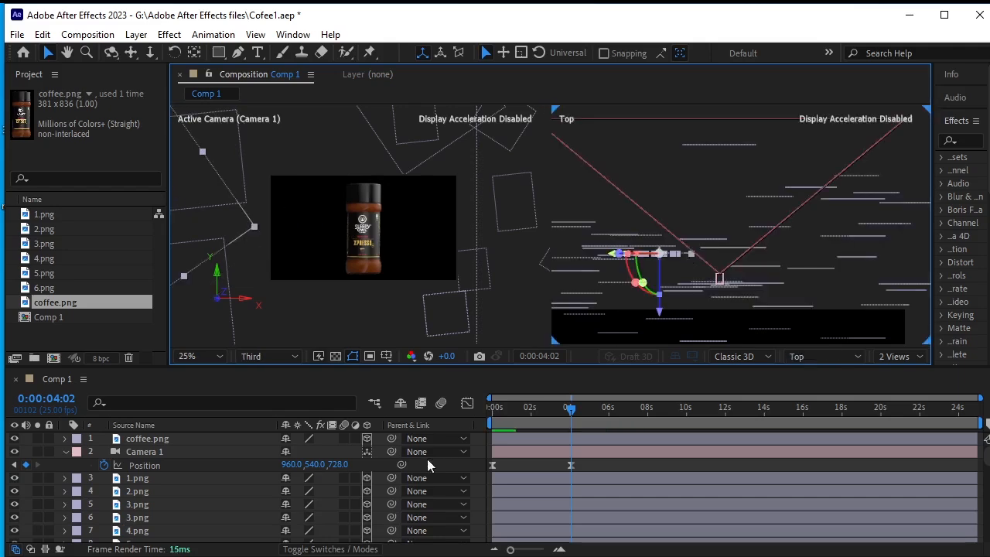
Preview the camera move from the first frame to check the jar reveal.
{"action": "left_click_drag", "start_coordinate": [571, 410], "coordinate": [422, 410]}
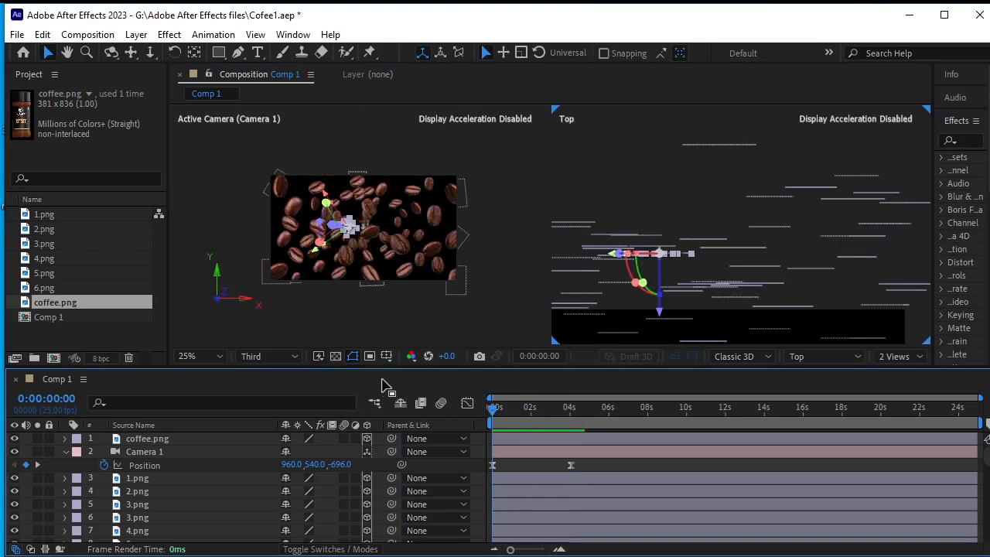
{"action": "left_click", "coordinate": [378, 323]}
{"action": "key", "text": "space"}
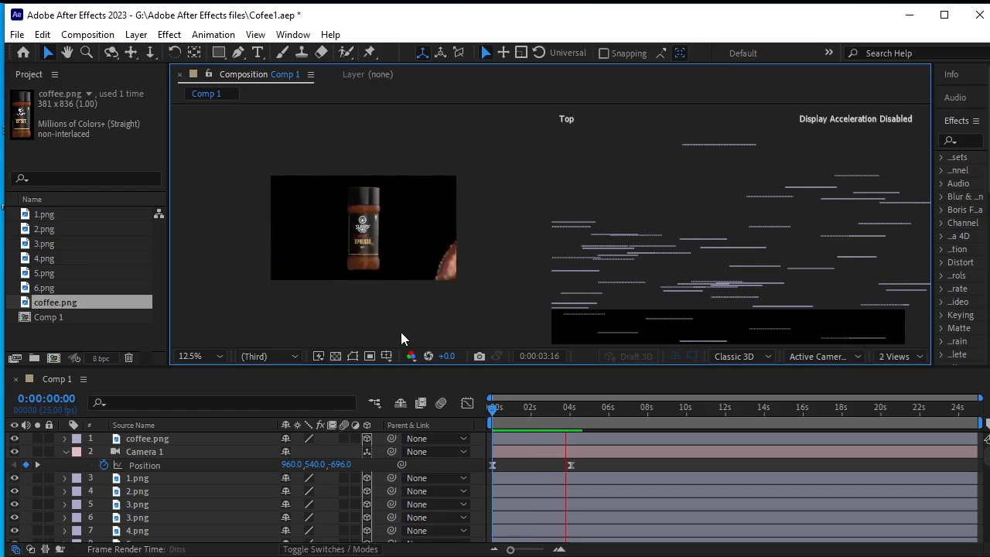
{"action": "key", "text": "space"}
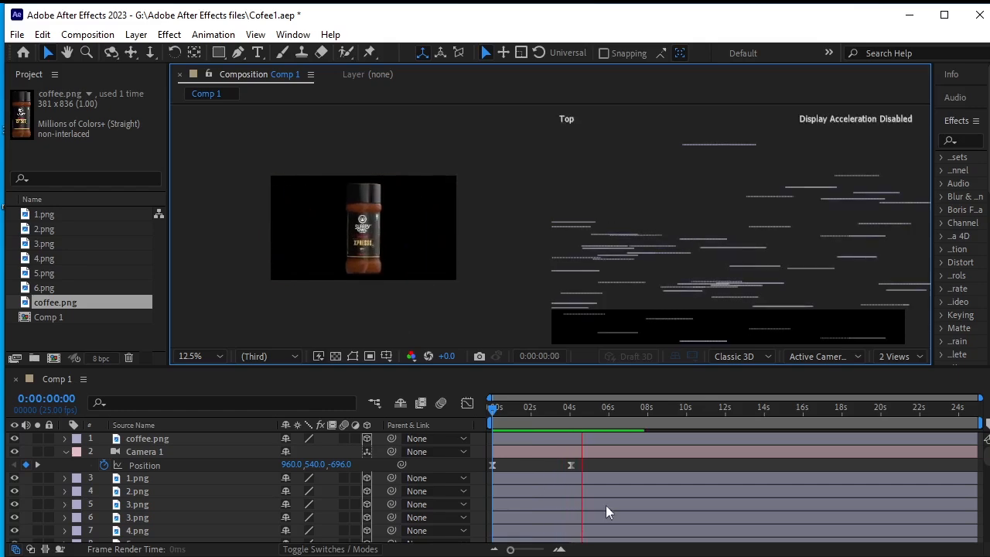
Add a Z Rotation keyframe to Camera 1 at the first frame.
{"action": "left_click", "coordinate": [559, 451]}
{"action": "left_click_drag", "start_coordinate": [583, 409], "coordinate": [403, 425]}
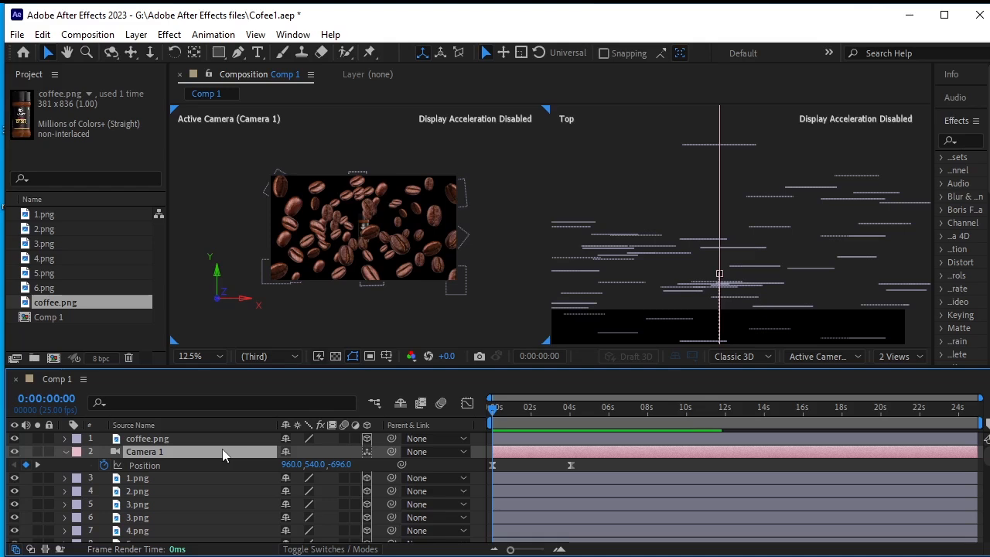
{"action": "key", "text": "r"}
{"action": "left_click", "coordinate": [104, 504]}
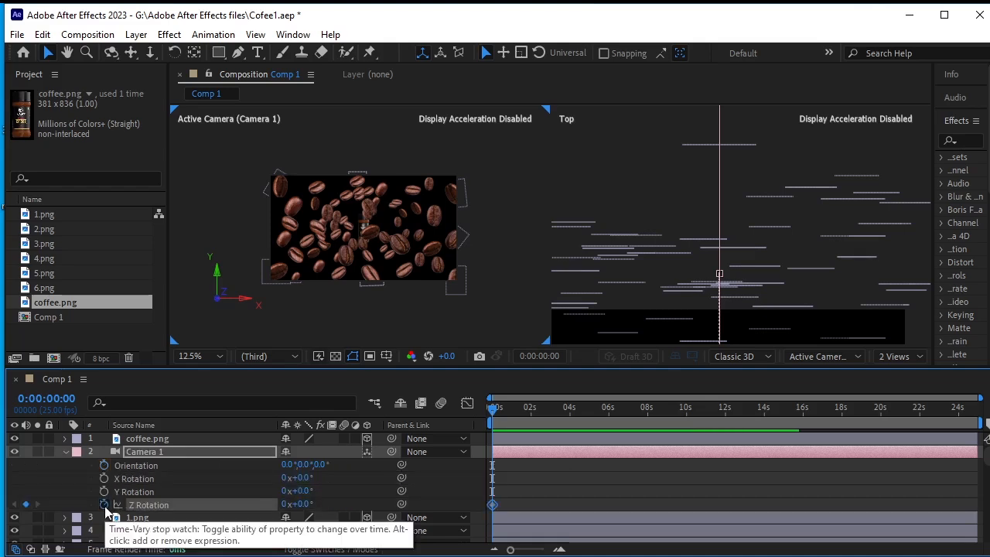
Set Camera 1's Z Rotation to 60° at its second Position keyframe, 0:00:04:02.
{"action": "key", "text": "shift+p"}
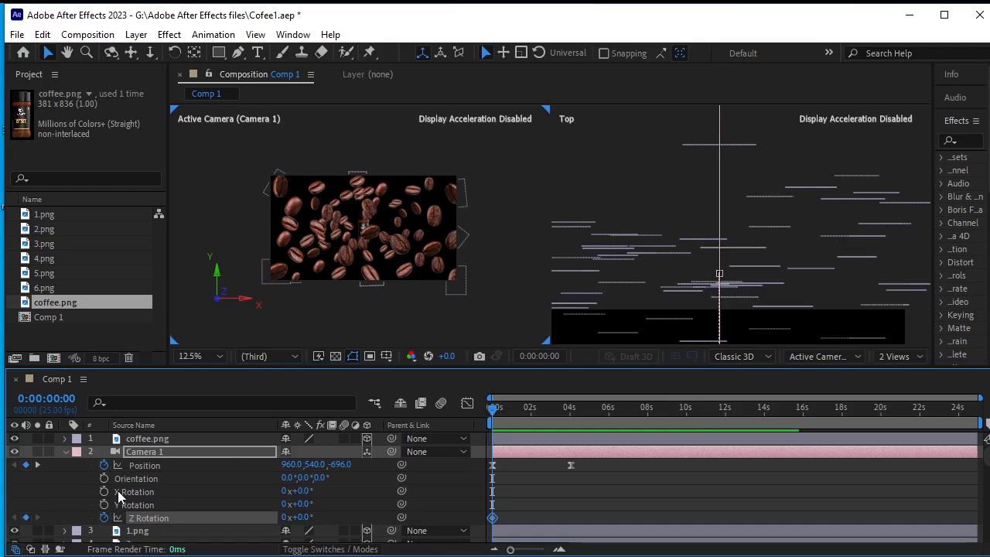
{"action": "left_click", "coordinate": [37, 465]}
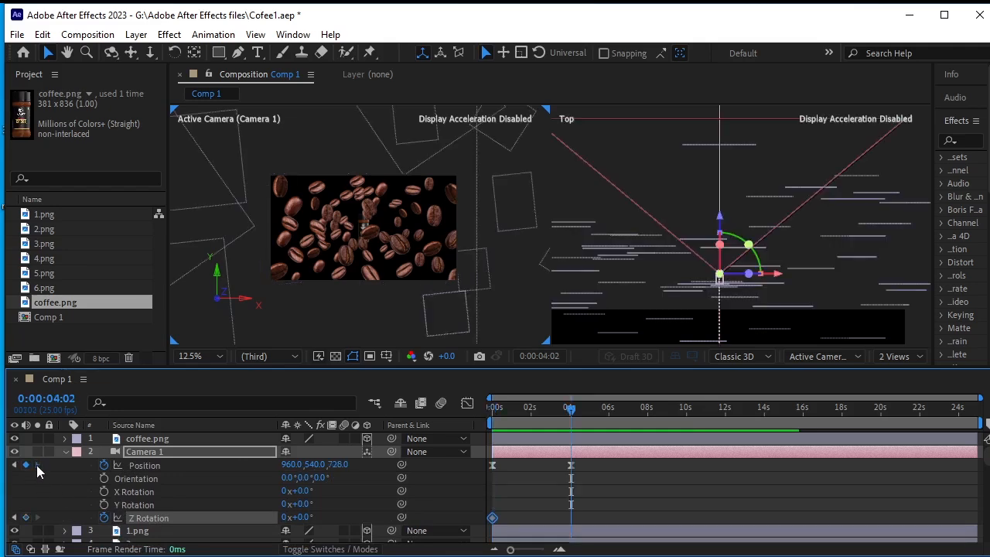
{"action": "left_click_drag", "start_coordinate": [301, 517], "coordinate": [315, 517]}
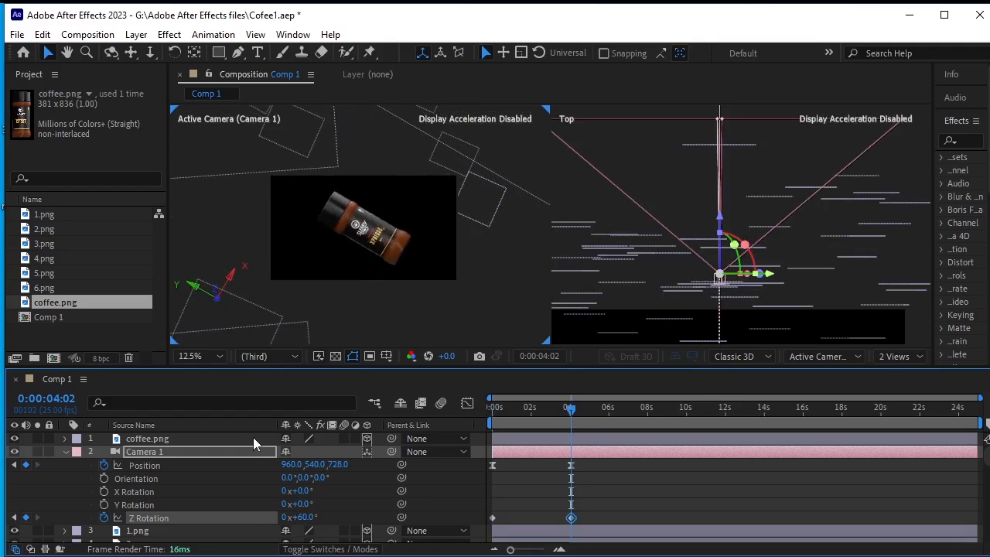
Set the Z Rotation of coffee.png to 49° to counter the camera's tilt.
{"action": "left_click", "coordinate": [228, 438]}
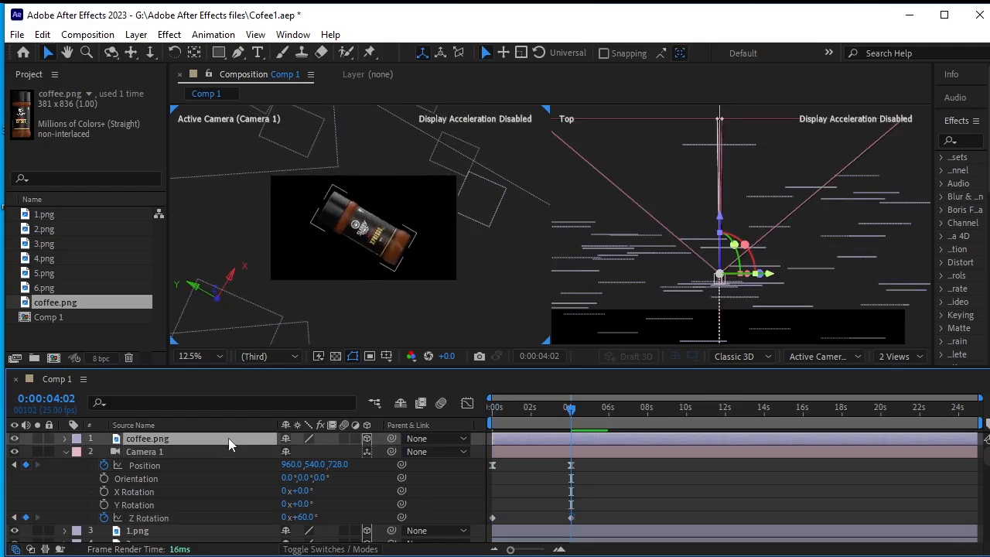
{"action": "key", "text": "r"}
{"action": "key", "text": "w"}
{"action": "left_click_drag", "start_coordinate": [305, 491], "coordinate": [330, 490]}
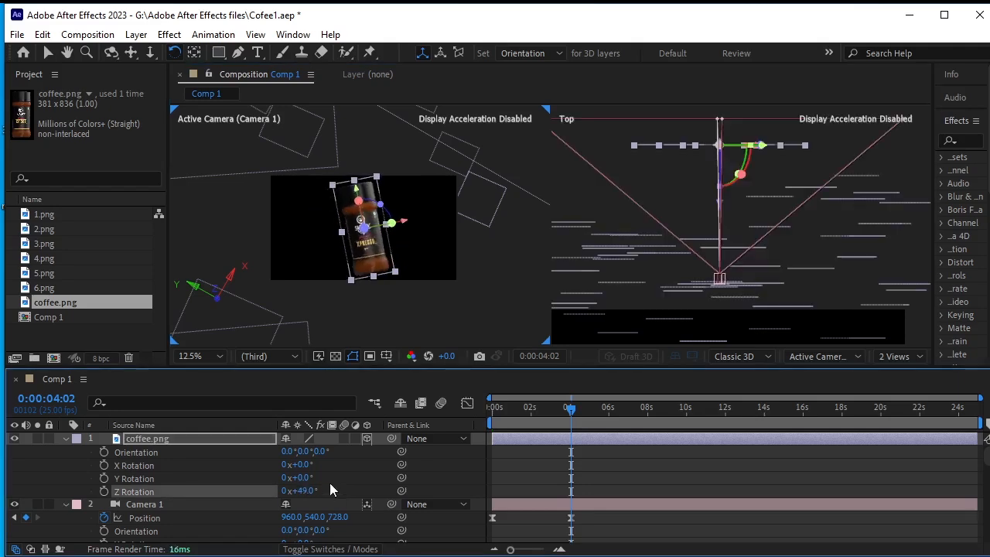
Scale coffee.png down to 89%.
{"action": "left_click", "coordinate": [199, 441]}
{"action": "key", "text": "s"}
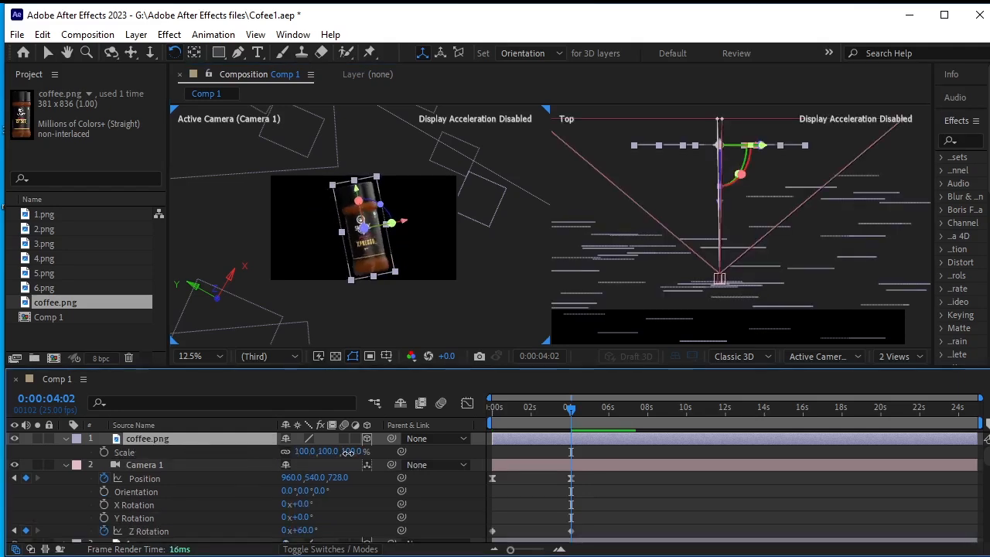
{"action": "left_click_drag", "start_coordinate": [346, 453], "coordinate": [340, 453]}
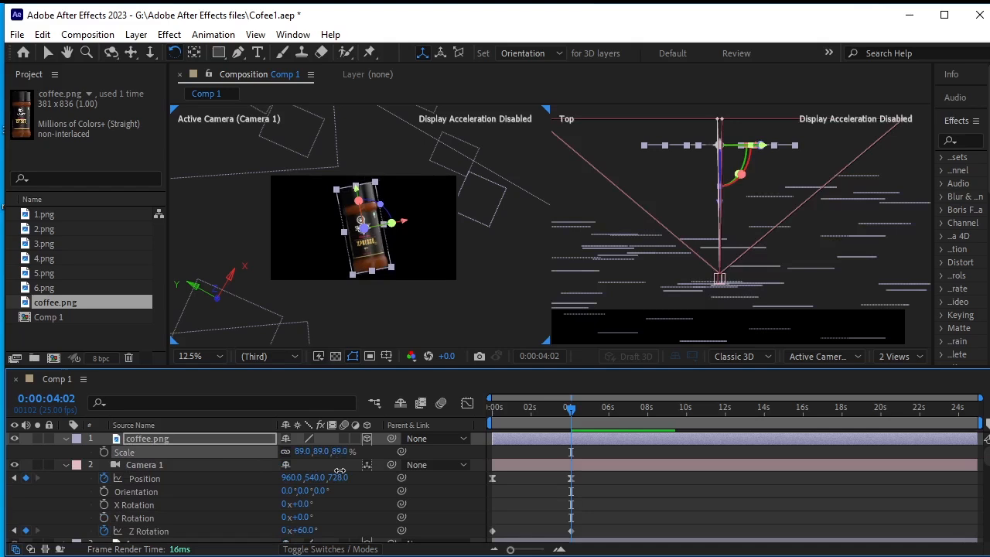
Collapse the properties of coffee.png and Camera 1, and preview the camera animation from the first frame.
{"action": "left_click", "coordinate": [67, 439]}
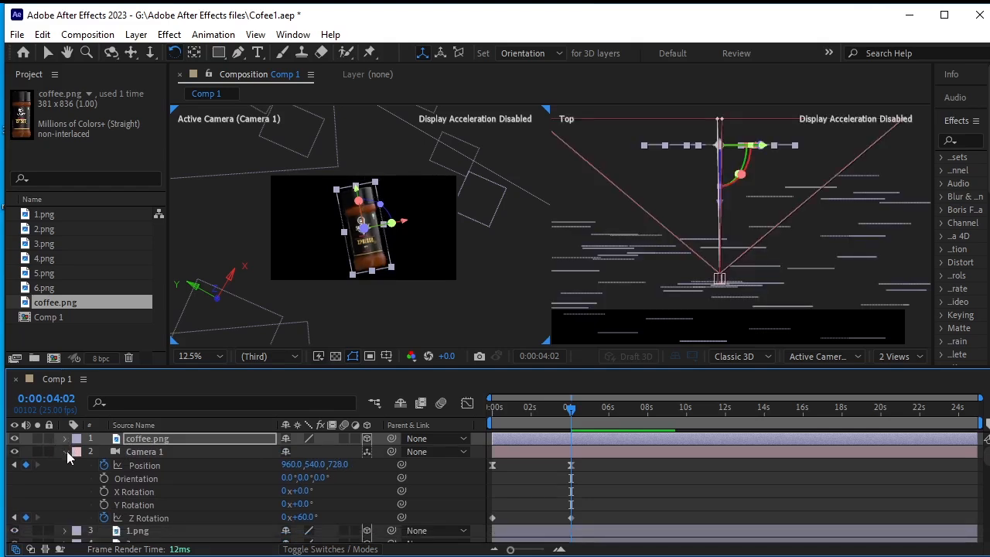
{"action": "left_click", "coordinate": [171, 438]}
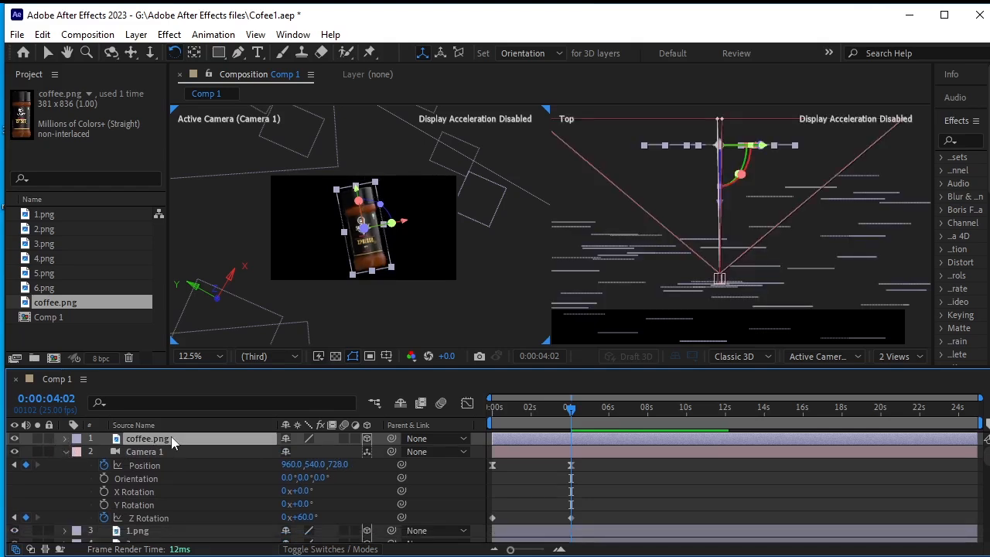
{"action": "left_click", "coordinate": [65, 452]}
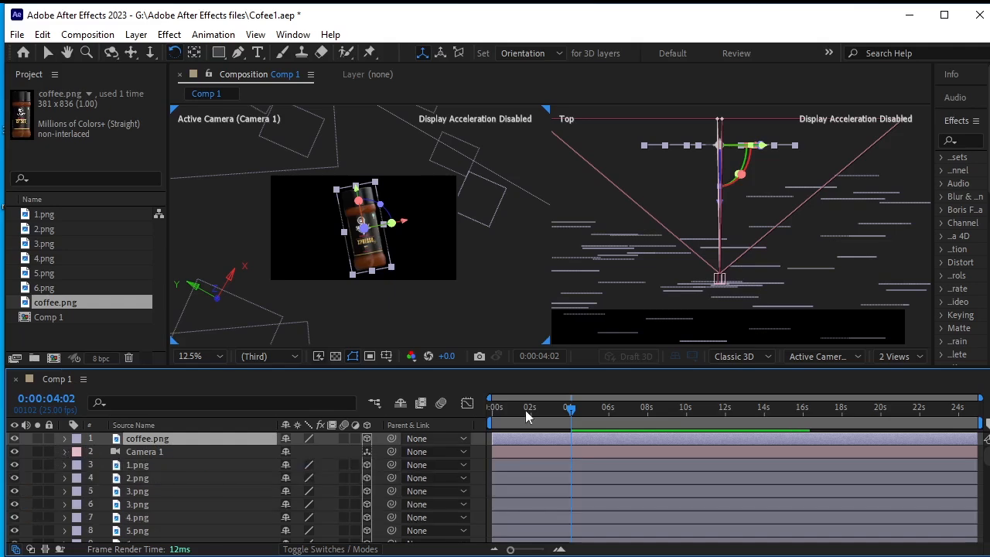
{"action": "left_click_drag", "start_coordinate": [570, 407], "coordinate": [493, 408]}
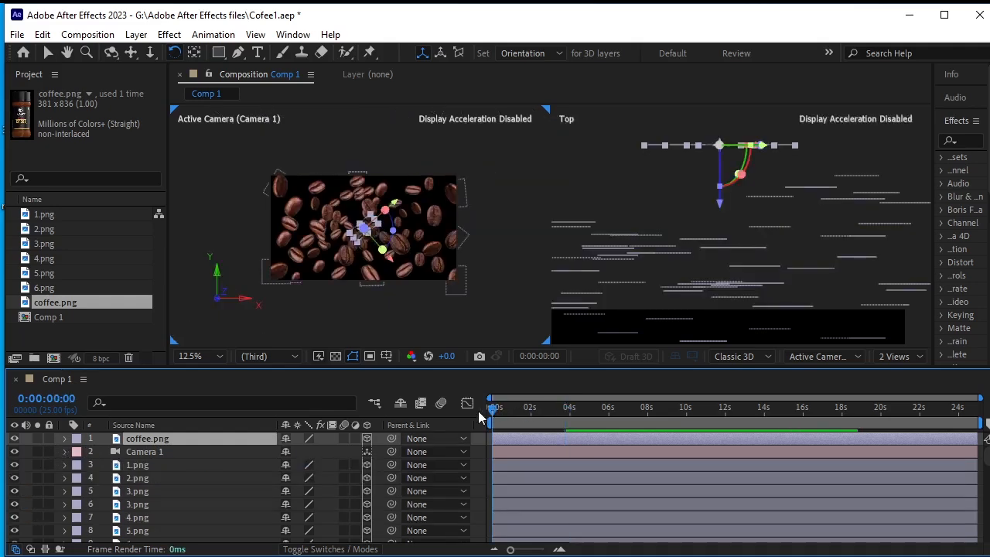
{"action": "left_click", "coordinate": [423, 331]}
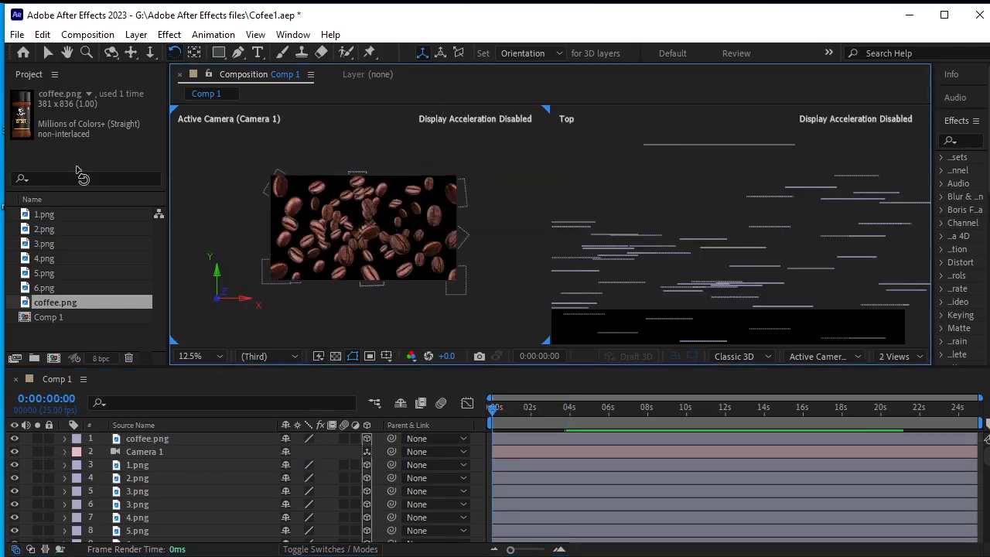
{"action": "left_click", "coordinate": [47, 52]}
{"action": "key", "text": "space"}
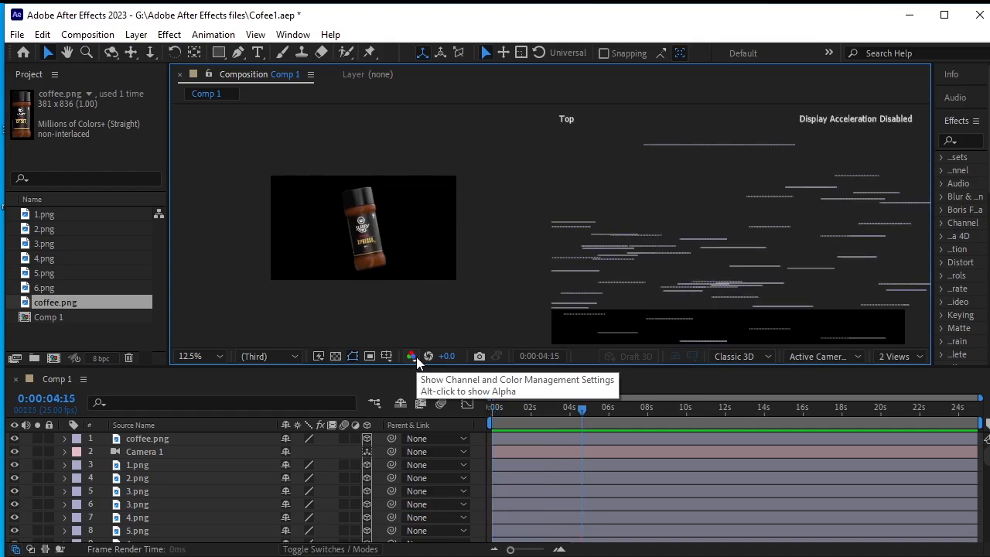
{"action": "key", "text": "space"}
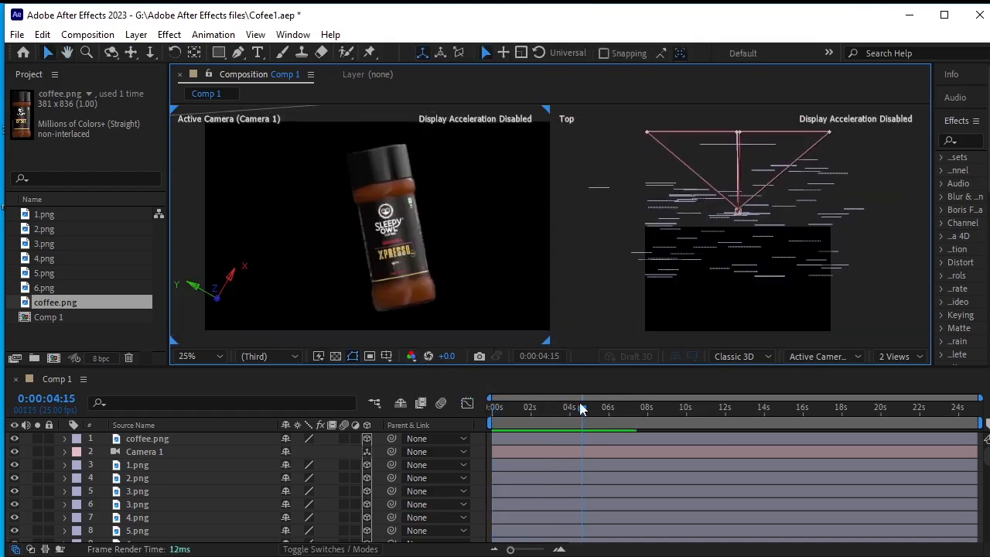
At the first frame, raise the Aperture in Camera 1's Camera Options to 630.6 pixels to blur the distant beans.
{"action": "left_click", "coordinate": [556, 407]}
{"action": "key", "text": "Home"}
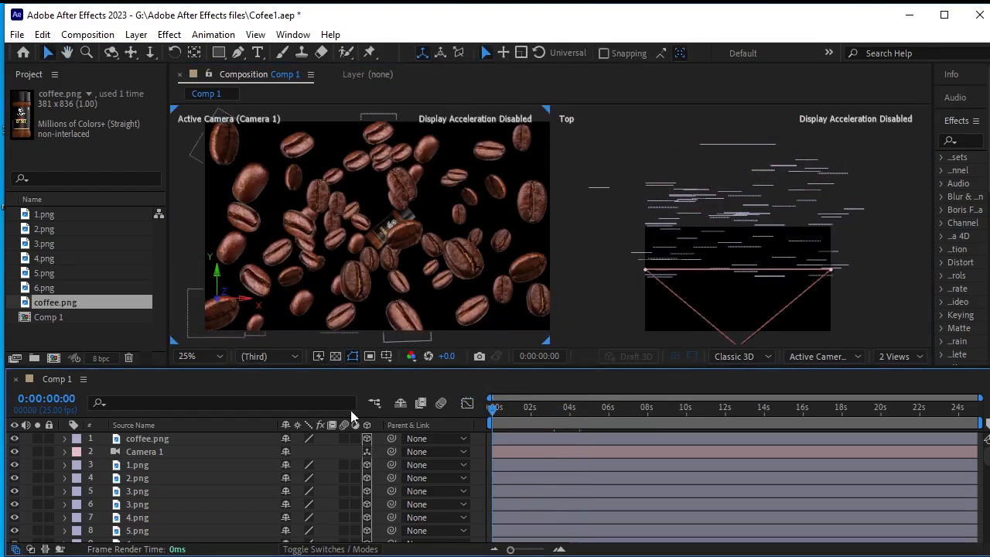
{"action": "left_click", "coordinate": [179, 443]}
{"action": "left_click", "coordinate": [180, 452]}
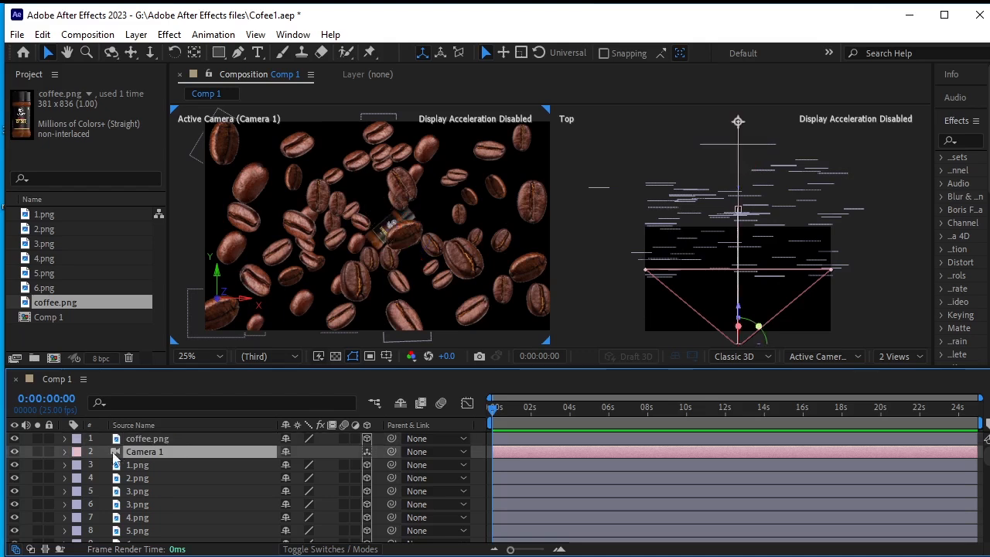
{"action": "left_click", "coordinate": [65, 452]}
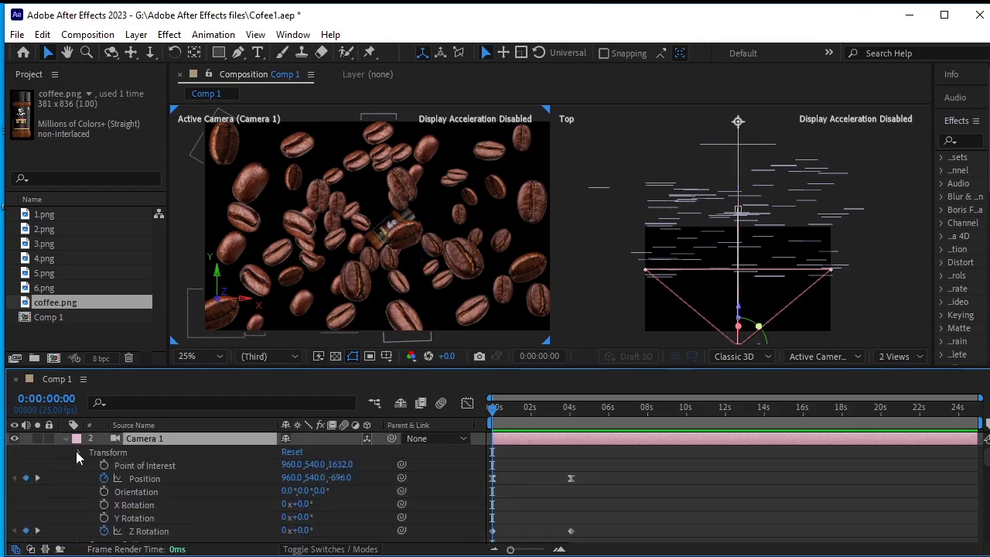
{"action": "left_click", "coordinate": [77, 451]}
{"action": "left_click", "coordinate": [78, 466]}
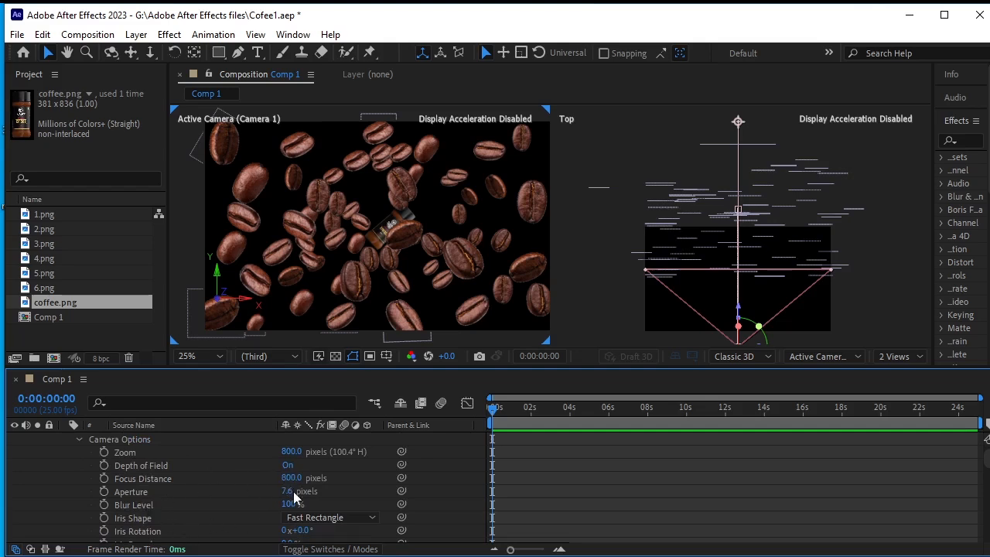
{"action": "mouse_move", "coordinate": [288, 492]}
{"action": "left_mouse_down"}
{"action": "mouse_move", "coordinate": [686, 454]}
{"action": "mouse_move", "coordinate": [597, 478]}
{"action": "mouse_move", "coordinate": [294, 484]}
{"action": "left_mouse_up"}
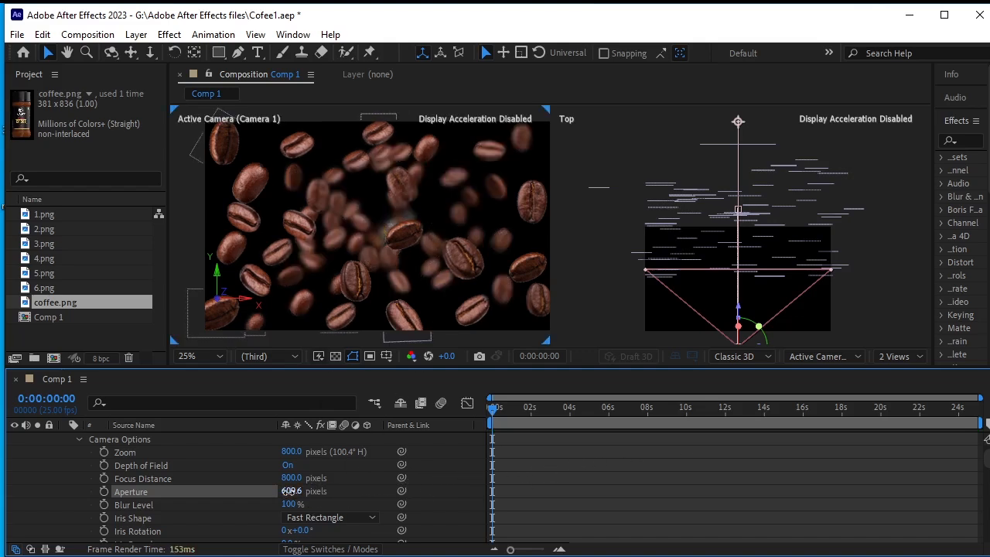
{"action": "left_click_drag", "start_coordinate": [288, 491], "coordinate": [304, 491]}
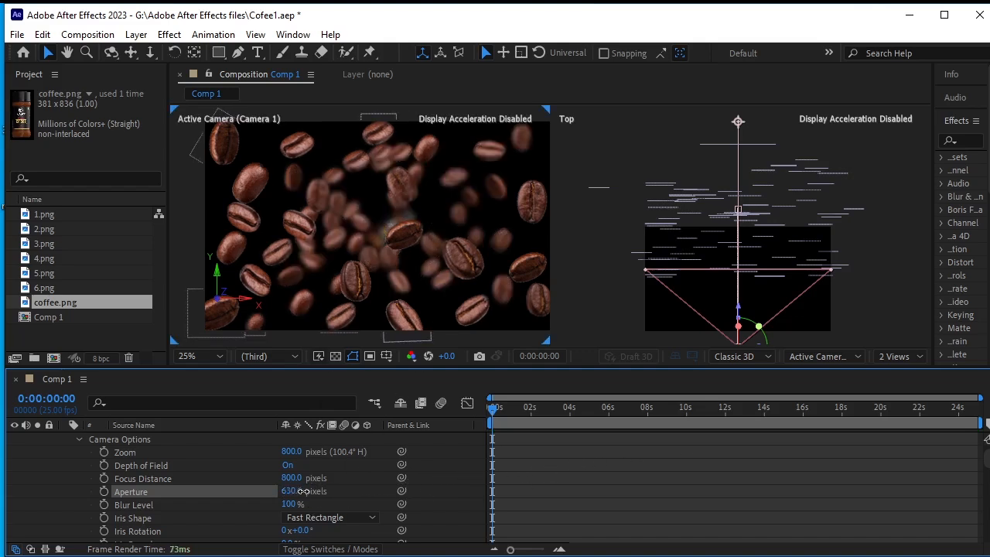
Set Camera 1's Focus Distance to 706 pixels.
{"action": "left_click", "coordinate": [165, 479]}
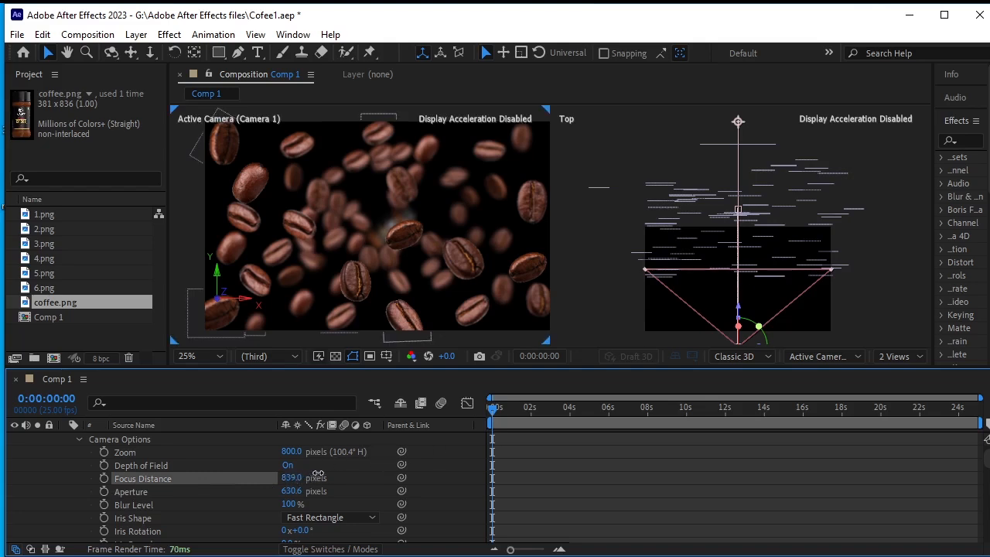
{"action": "left_click_drag", "start_coordinate": [318, 474], "coordinate": [229, 474]}
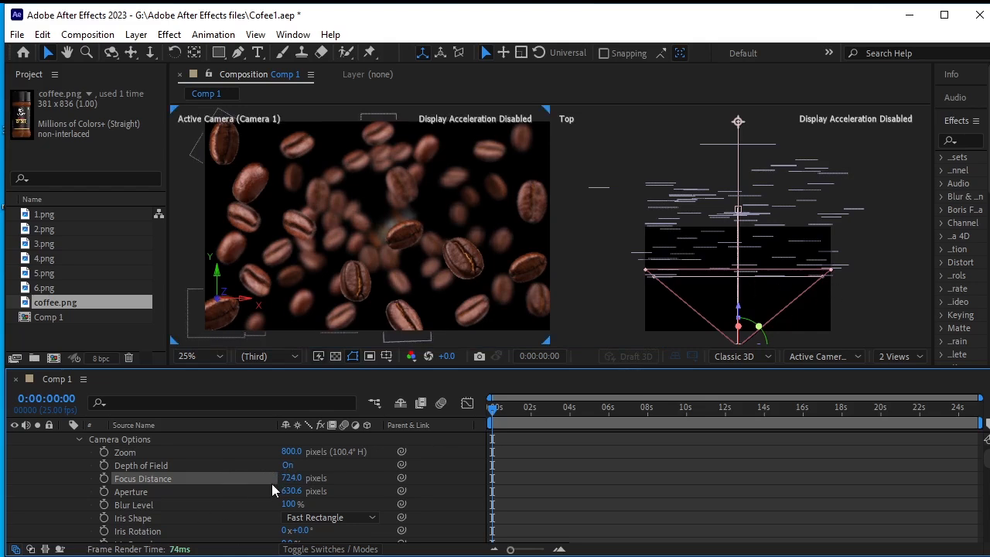
{"action": "left_click_drag", "start_coordinate": [294, 480], "coordinate": [280, 478]}
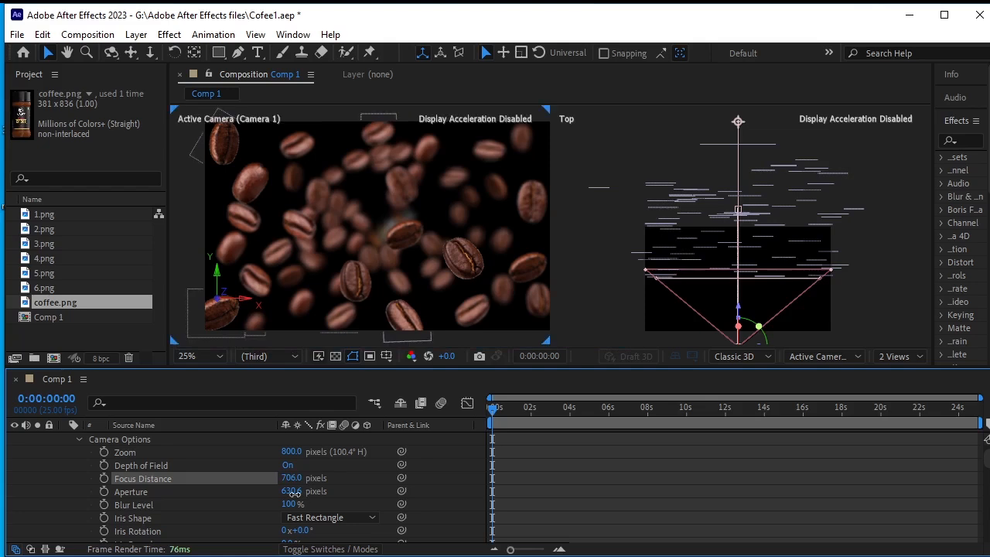
Set Camera 1's Aperture to 456 pixels and its Blur Level to 144%.
{"action": "left_click_drag", "start_coordinate": [286, 493], "coordinate": [297, 494]}
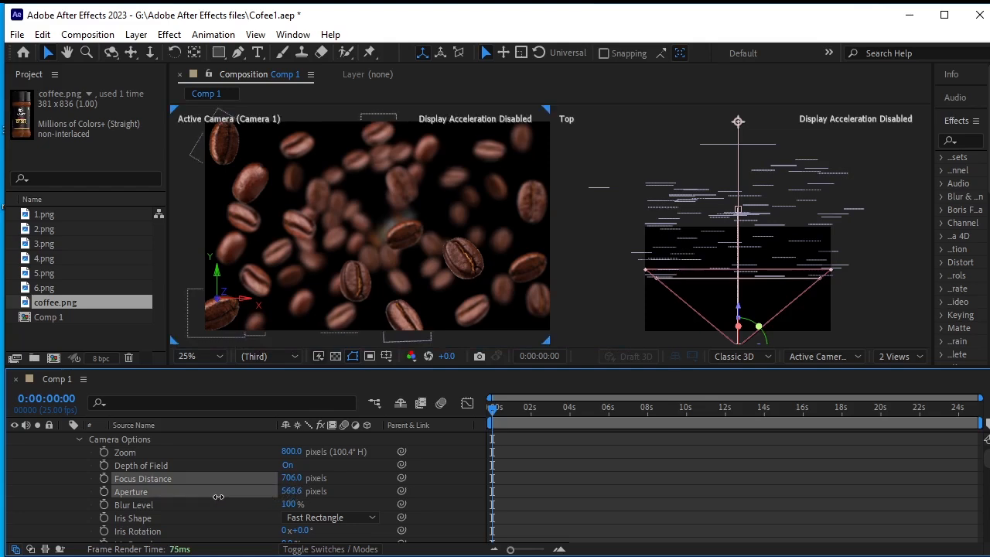
{"action": "mouse_move", "coordinate": [251, 493]}
{"action": "left_mouse_down"}
{"action": "mouse_move", "coordinate": [313, 493]}
{"action": "mouse_move", "coordinate": [257, 489]}
{"action": "mouse_move", "coordinate": [261, 506]}
{"action": "left_mouse_up"}
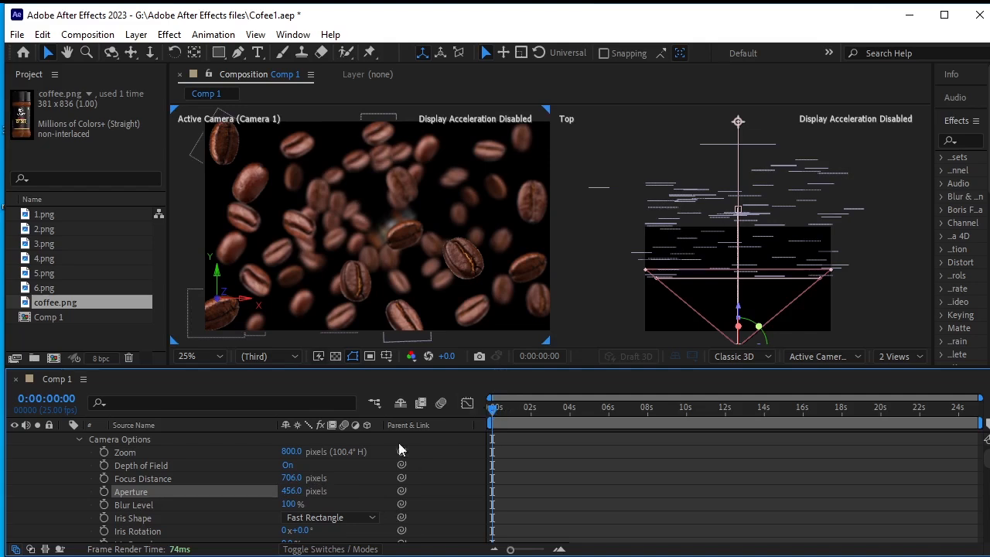
{"action": "left_click_drag", "start_coordinate": [287, 504], "coordinate": [322, 506]}
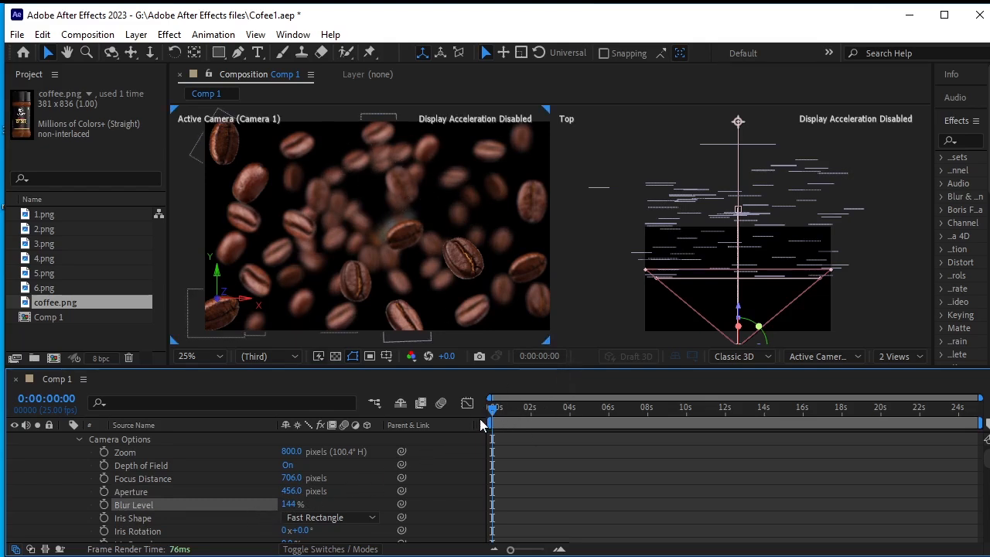
Apply Easy Ease to all of Camera 1's Position and Z Rotation keyframes.
{"action": "scroll", "coordinate": [138, 463], "scroll_direction": "up", "scroll_amount": 2}
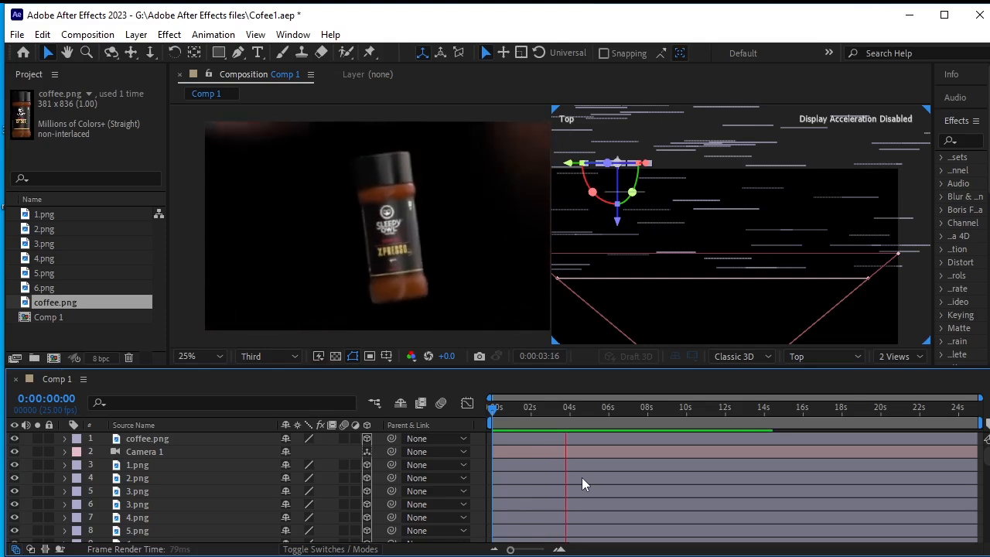
{"action": "left_click", "coordinate": [192, 452]}
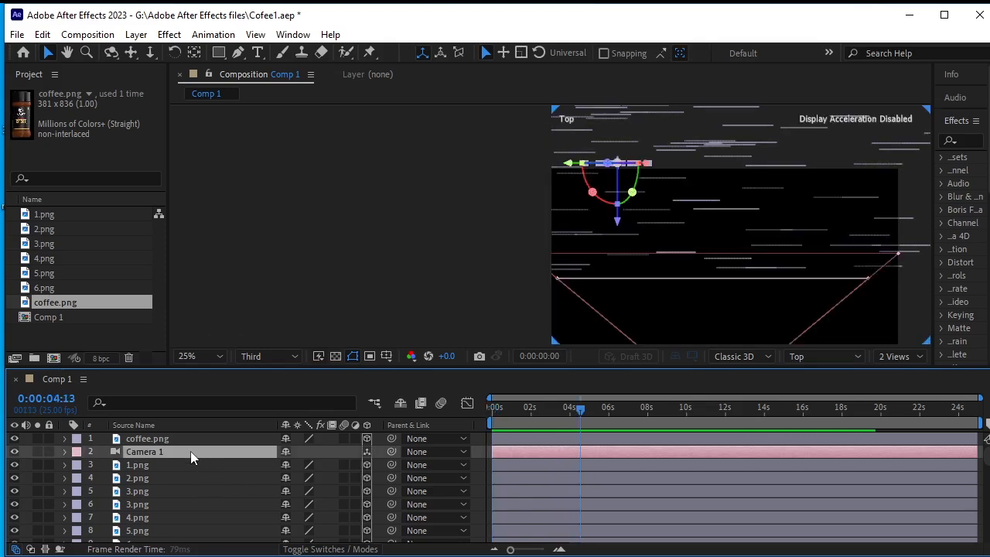
{"action": "key", "text": "u"}
{"action": "left_click_drag", "start_coordinate": [611, 463], "coordinate": [478, 481]}
{"action": "key", "text": "F9"}
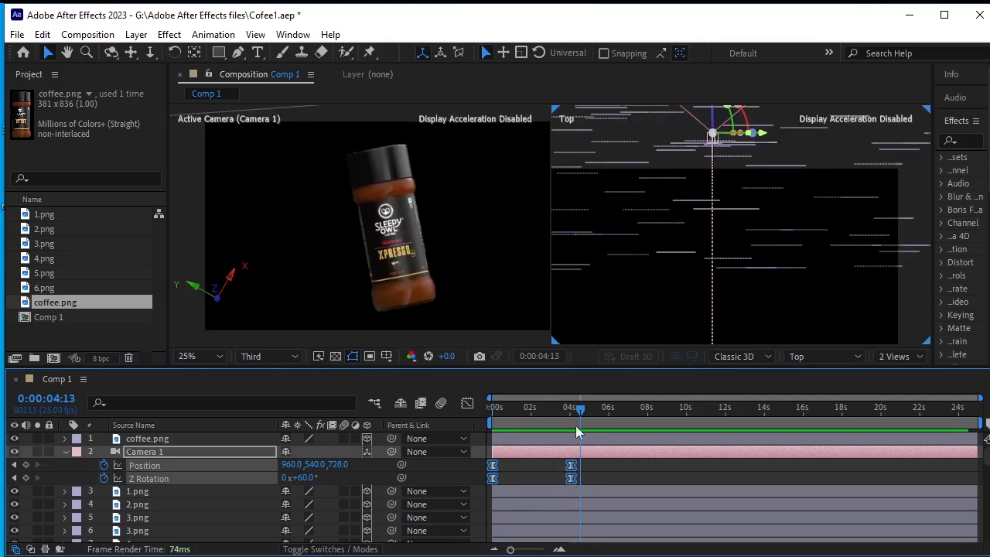
Preview the eased camera move from the first frame until the coffee jar is fully revealed.
{"action": "left_click_drag", "start_coordinate": [576, 411], "coordinate": [374, 429]}
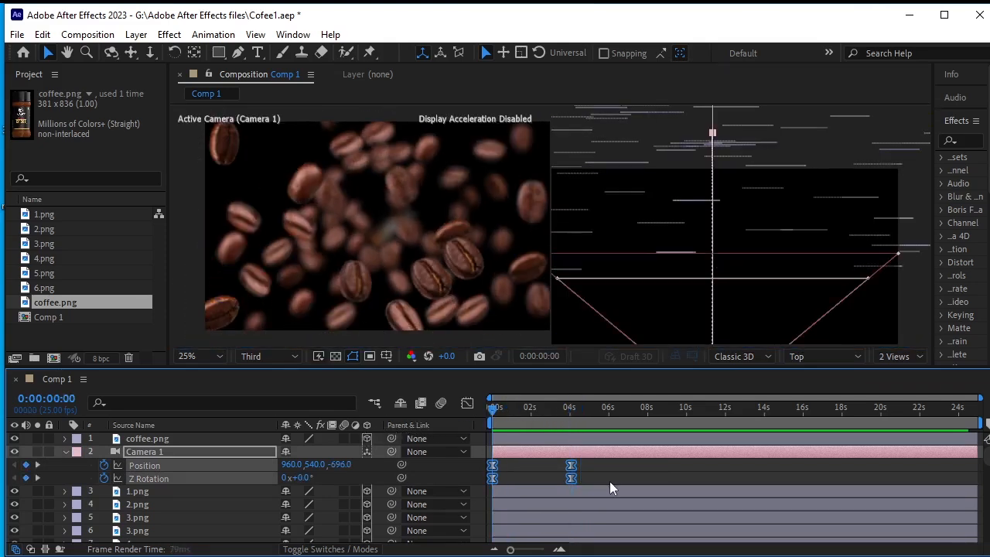
{"action": "key", "text": "space"}
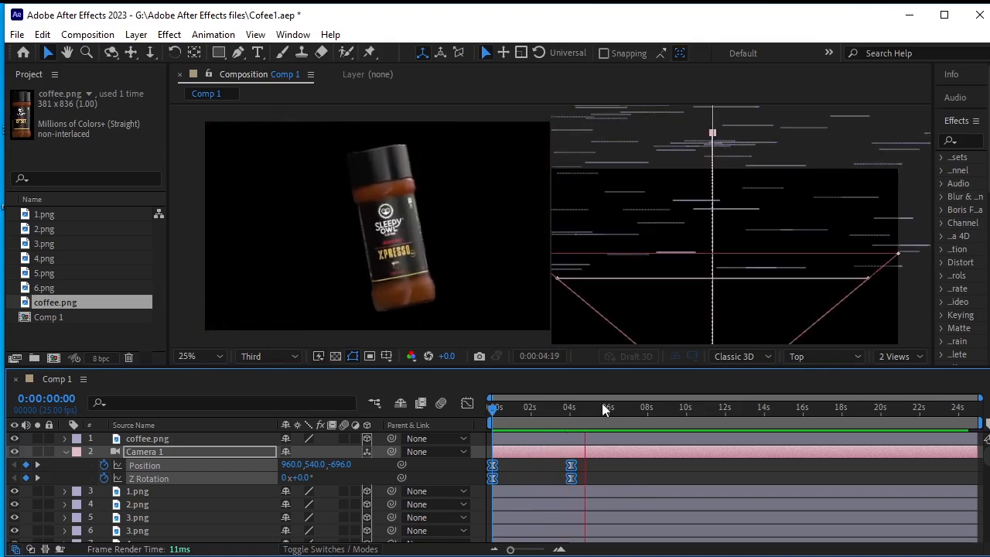
{"action": "key", "text": "space"}
Pre-compose all layers of Comp 1, moving all attributes into the new composition and opening it.
{"action": "left_click", "coordinate": [154, 439]}
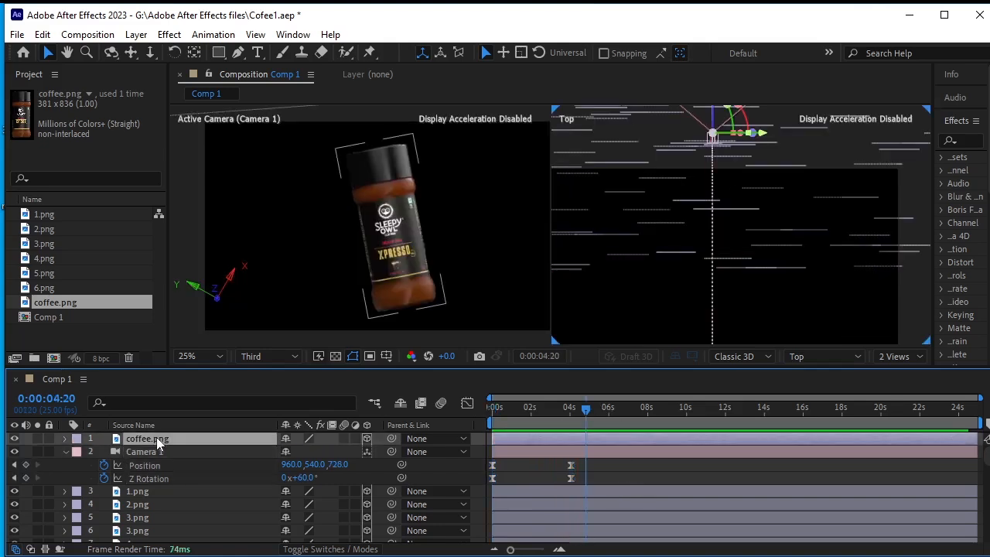
{"action": "left_click", "coordinate": [66, 453]}
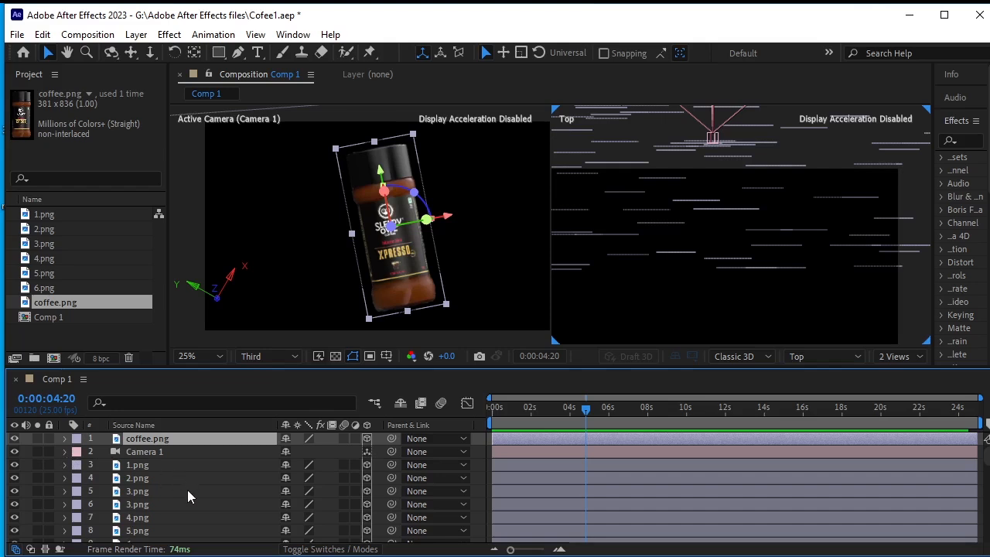
{"action": "scroll", "coordinate": [192, 530], "scroll_direction": "down", "scroll_amount": 20}
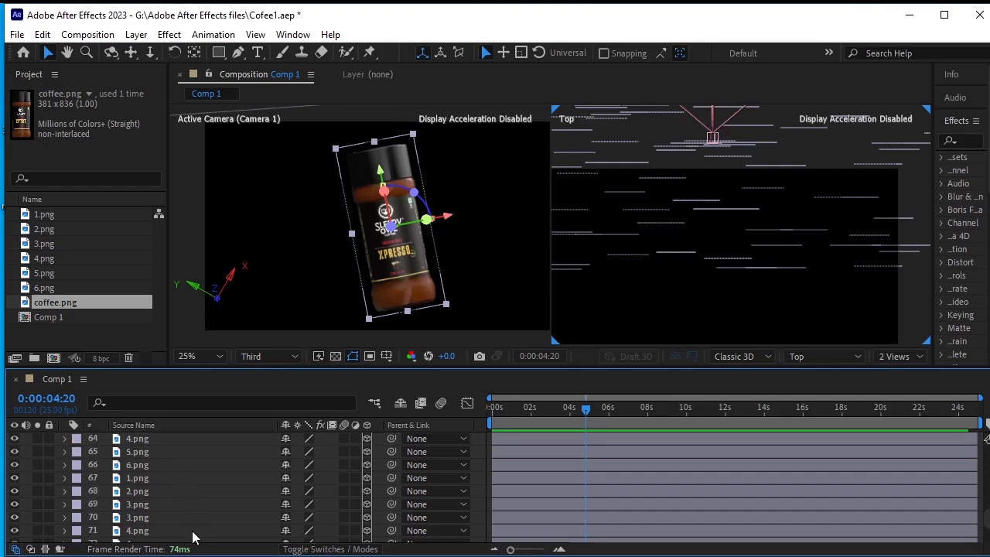
{"action": "scroll", "coordinate": [192, 537], "scroll_direction": "down", "scroll_amount": 3}
{"action": "key", "text": "ctrl+a"}
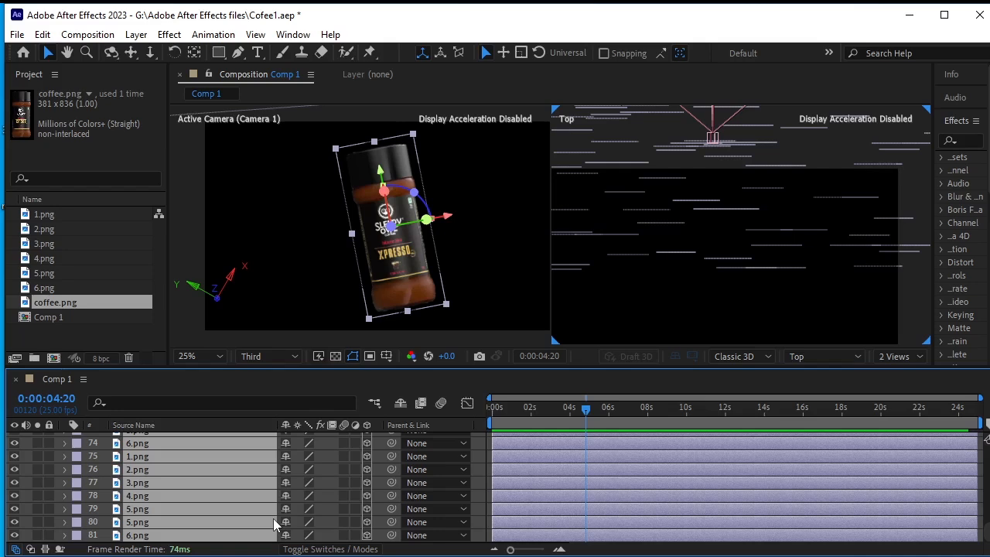
{"action": "key", "text": "ctrl+shift+c"}
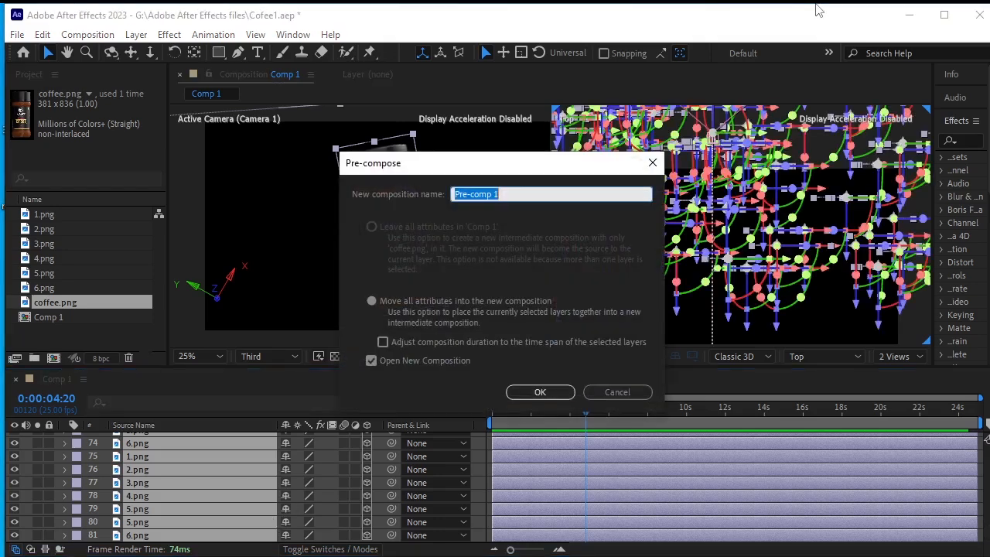
{"action": "left_click", "coordinate": [540, 392]}
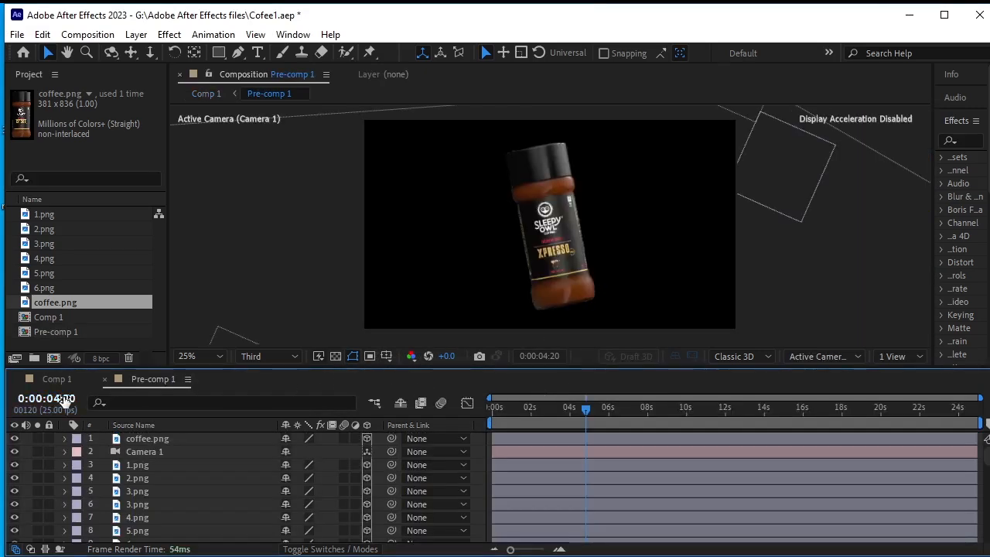
Return to Comp 1, fit its frame in the viewer, and preview the pre-composed animation from the first frame.
{"action": "left_click", "coordinate": [57, 379]}
{"action": "left_click", "coordinate": [316, 482]}
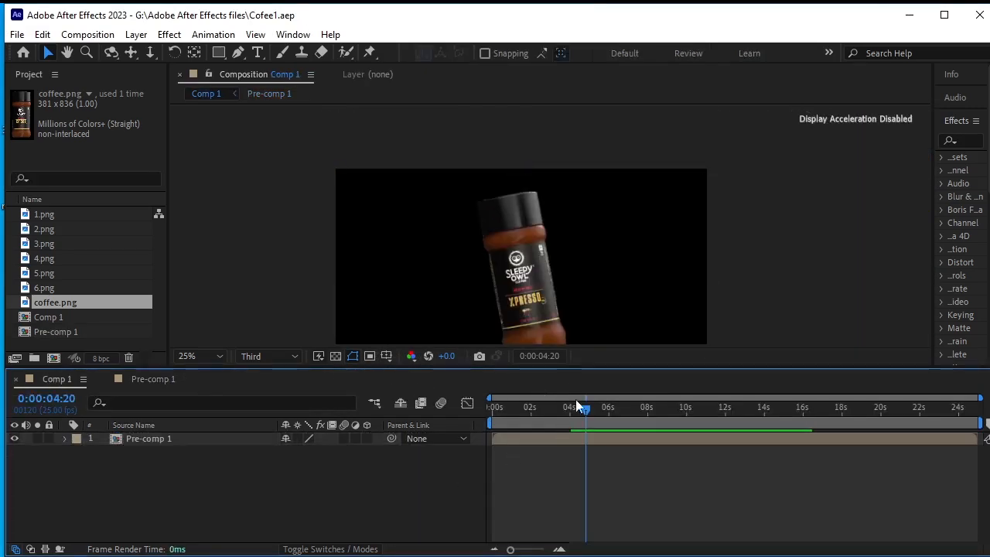
{"action": "left_click", "coordinate": [210, 358]}
{"action": "left_click", "coordinate": [210, 372]}
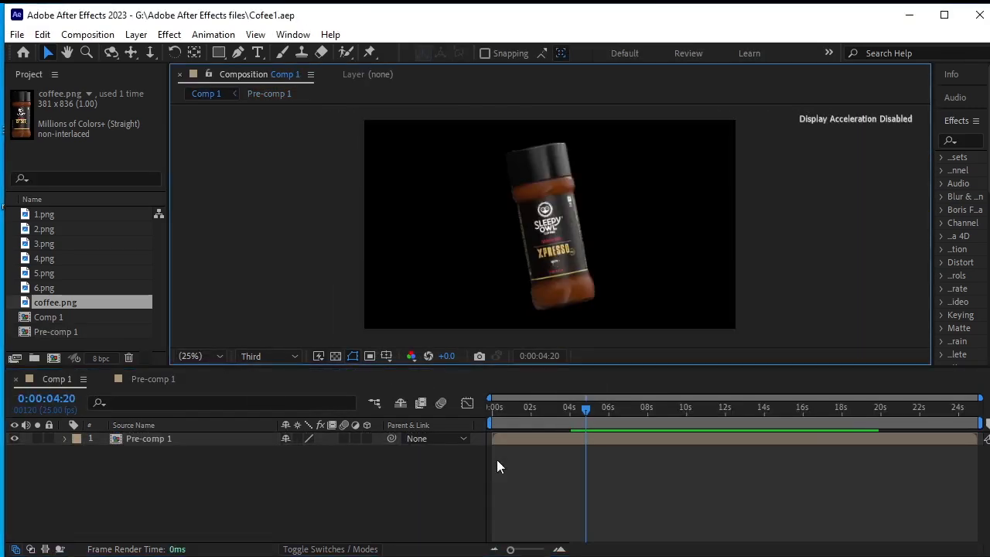
{"action": "left_click_drag", "start_coordinate": [587, 411], "coordinate": [438, 411]}
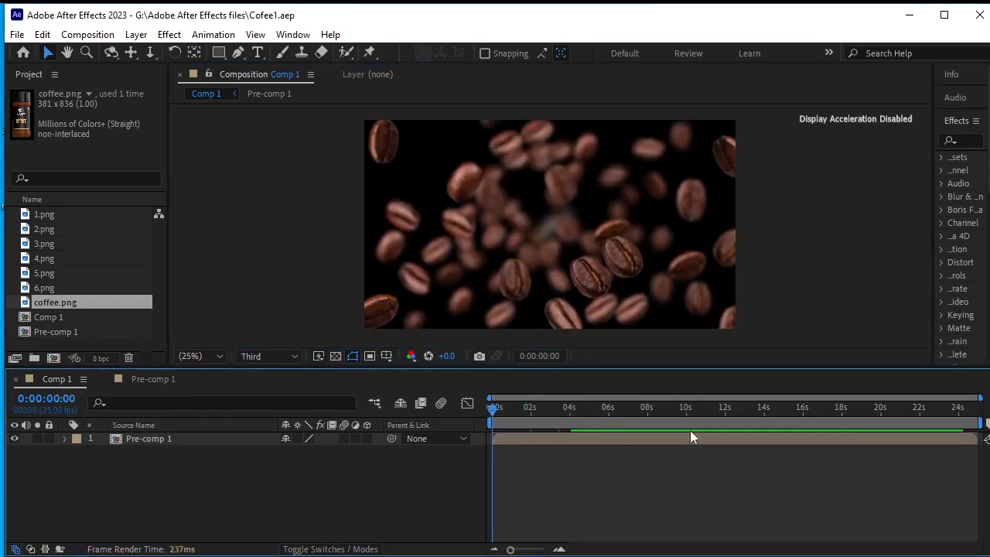
{"action": "key", "text": "space"}
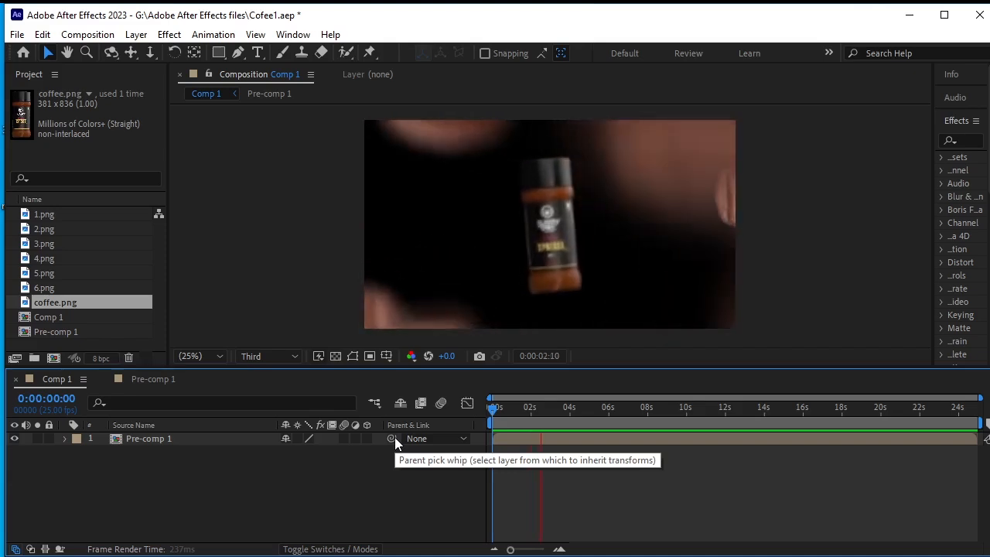
{"action": "key", "text": "space"}
{"action": "left_click", "coordinate": [571, 421]}
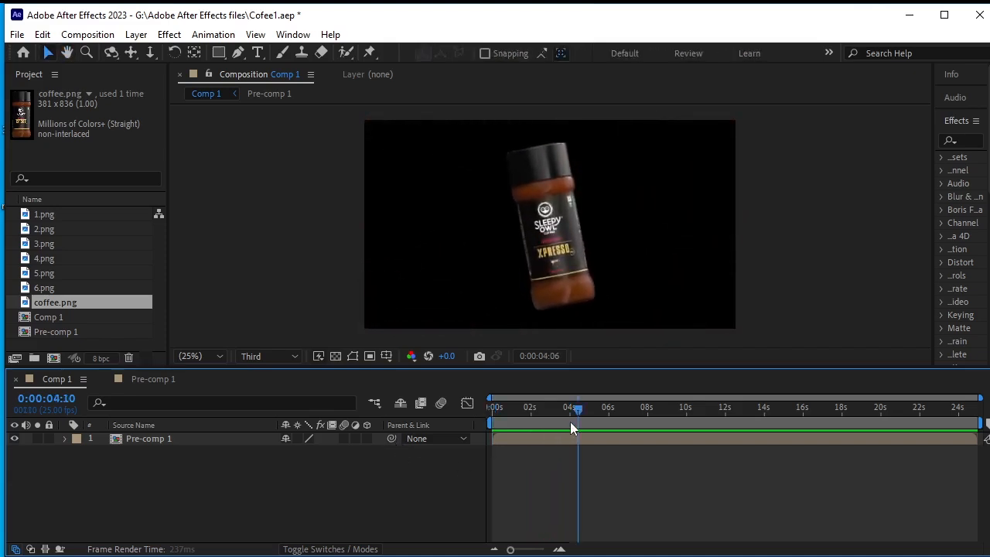
Trim the end of the Pre-comp 1 layer to 0:00:04:01 in Comp 1.
{"action": "left_click_drag", "start_coordinate": [572, 417], "coordinate": [566, 458]}
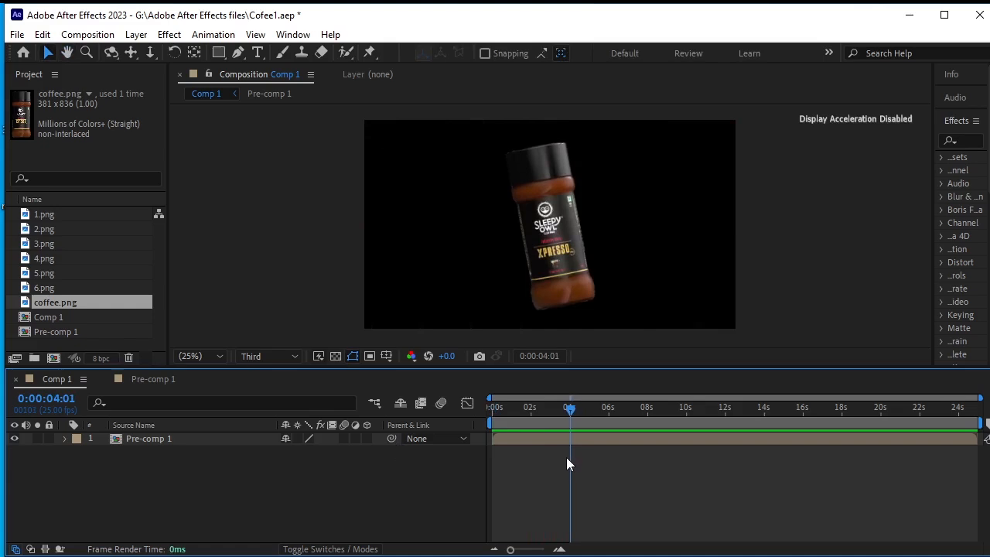
{"action": "left_click", "coordinate": [573, 441]}
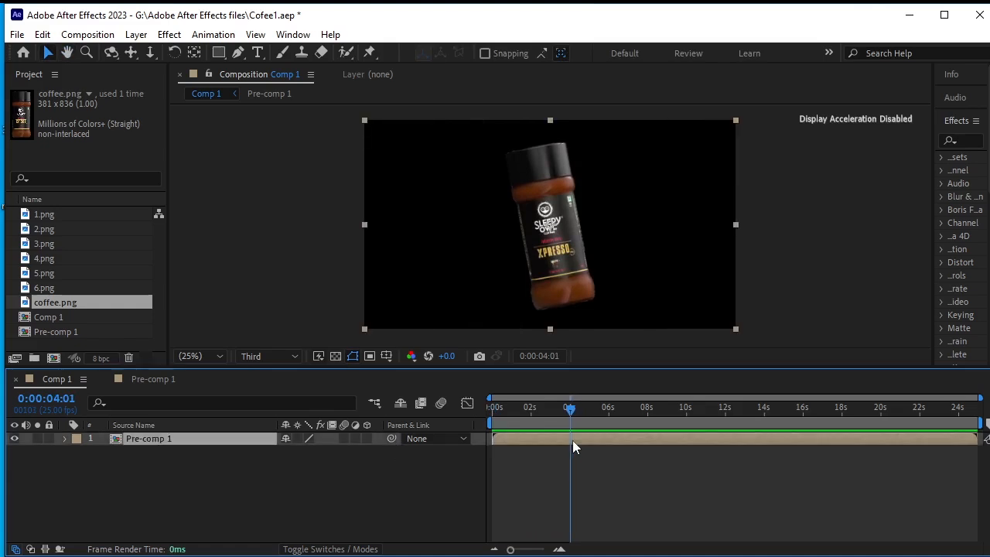
{"action": "key", "text": "alt+bracketright"}
{"action": "left_click", "coordinate": [315, 482]}
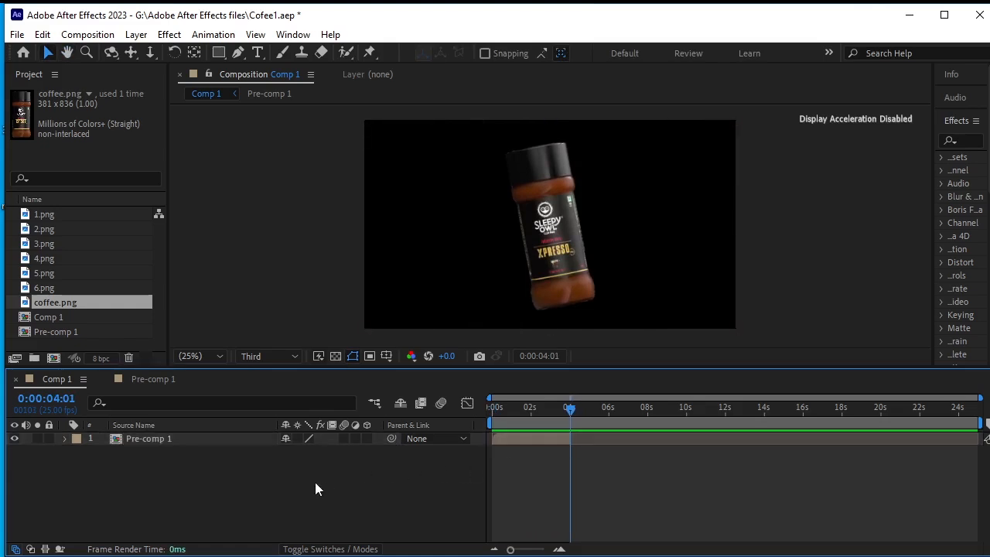
Add coffee.png above Pre-comp 1 and rotate it to -11° to align with the pre-composed jar.
{"action": "left_click_drag", "start_coordinate": [46, 306], "coordinate": [137, 437]}
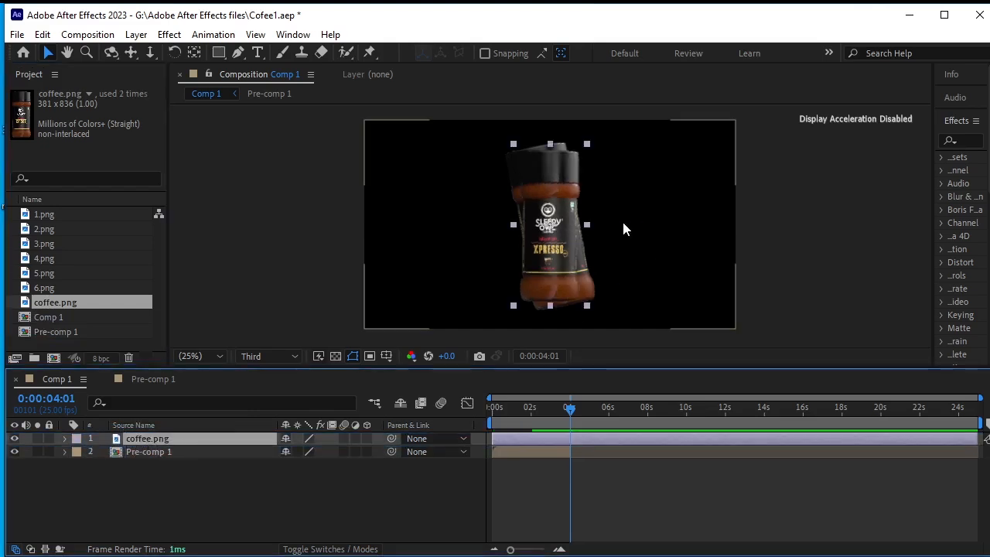
{"action": "scroll", "coordinate": [618, 224], "scroll_direction": "up", "scroll_amount": 1}
{"action": "scroll", "coordinate": [614, 229], "scroll_direction": "down", "scroll_amount": 1}
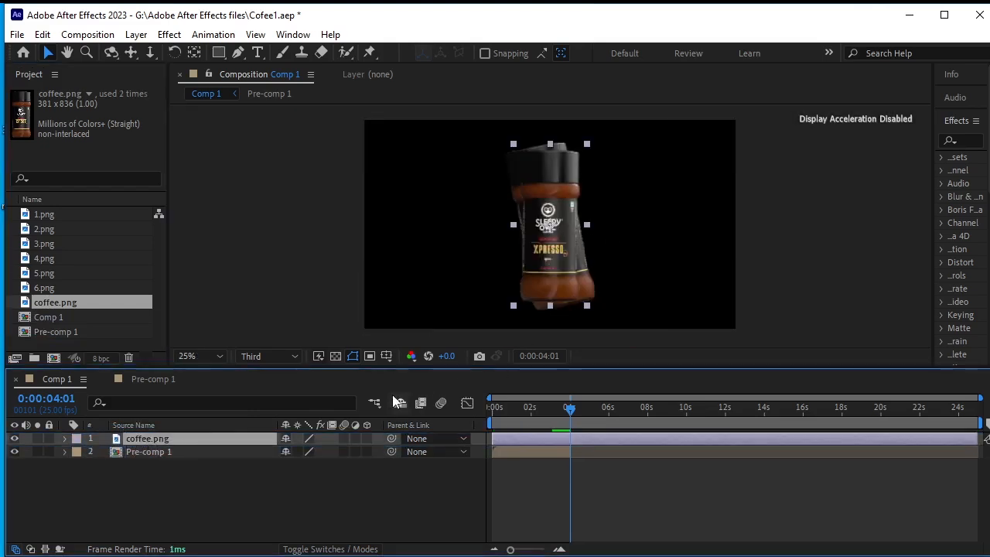
{"action": "key", "text": "r"}
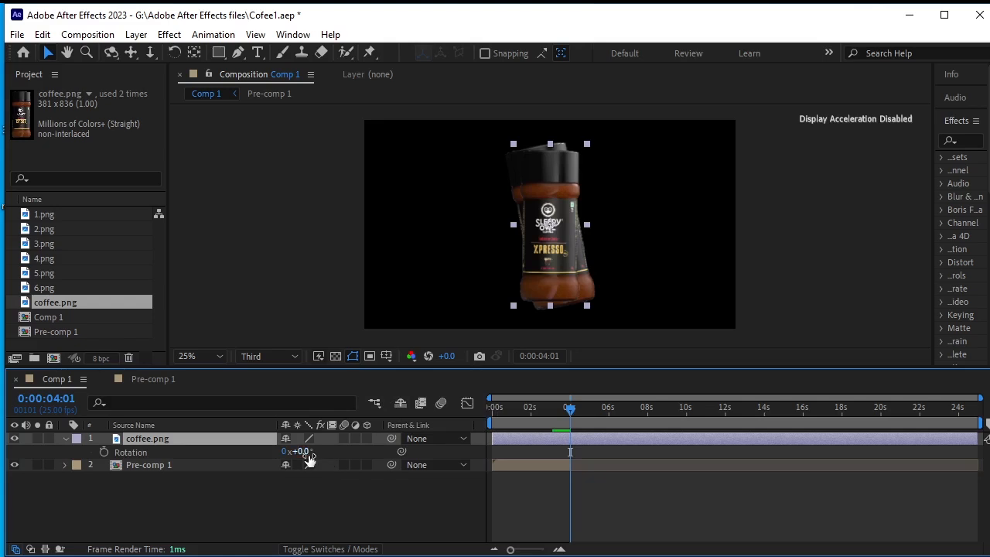
{"action": "mouse_move", "coordinate": [311, 454]}
{"action": "left_mouse_down"}
{"action": "mouse_move", "coordinate": [301, 456]}
{"action": "mouse_move", "coordinate": [331, 450]}
{"action": "left_mouse_up"}
Scale the coffee.png layer to 108% so it matches the jar in Pre-comp 1, with the whole frame in view.
{"action": "key", "text": "s"}
{"action": "key", "text": "."}
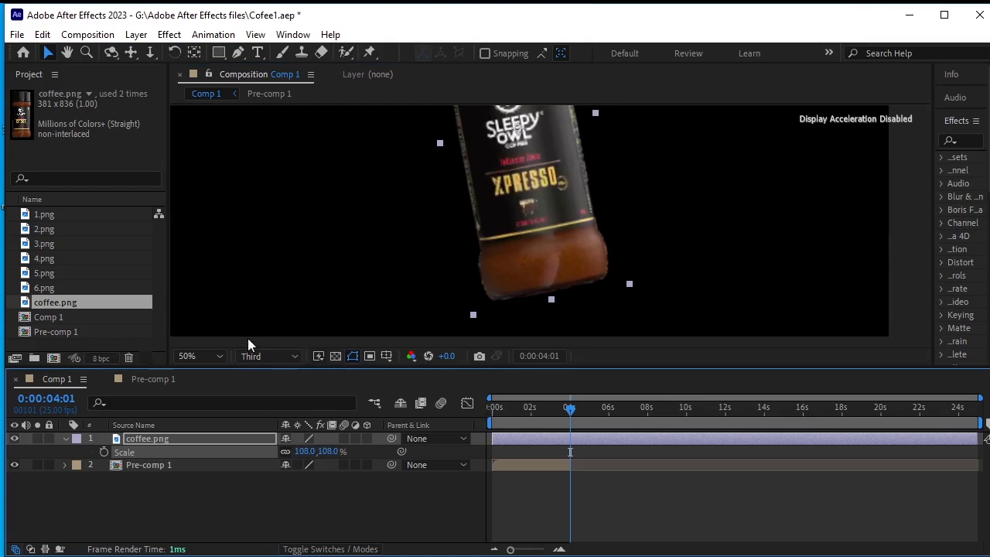
{"action": "left_click", "coordinate": [239, 511]}
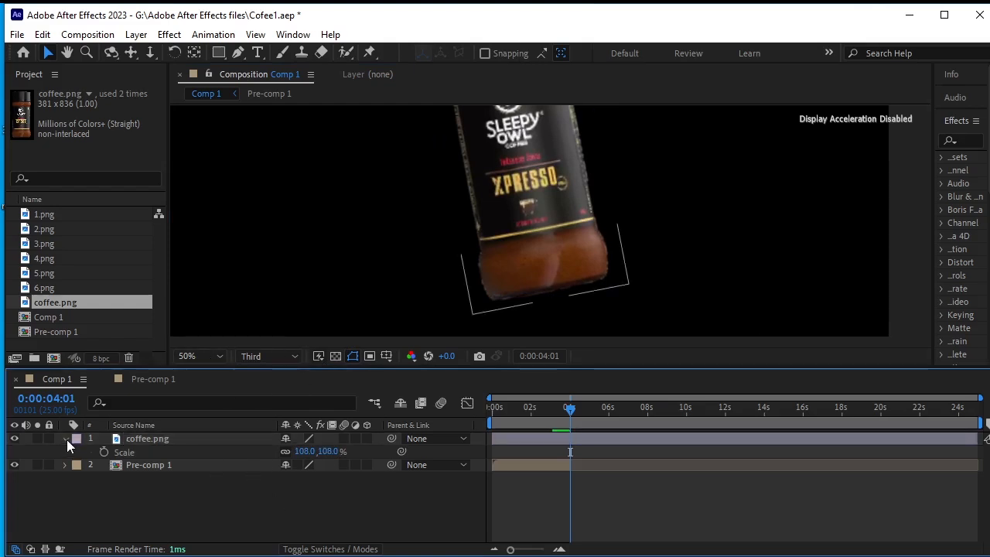
{"action": "left_click", "coordinate": [65, 439]}
{"action": "left_click", "coordinate": [203, 357]}
{"action": "left_click", "coordinate": [197, 372]}
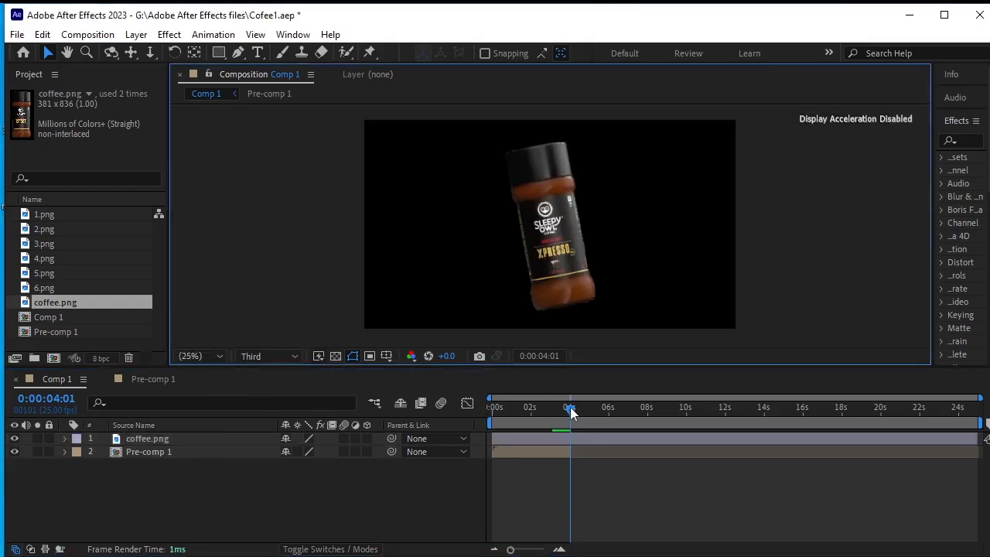
Trim the start of the coffee.png layer to 0:00:04:02, where Pre-comp 1 ends.
{"action": "mouse_move", "coordinate": [571, 419]}
{"action": "left_mouse_down"}
{"action": "mouse_move", "coordinate": [523, 428]}
{"action": "mouse_move", "coordinate": [562, 433]}
{"action": "mouse_move", "coordinate": [459, 426]}
{"action": "mouse_move", "coordinate": [568, 427]}
{"action": "mouse_move", "coordinate": [571, 435]}
{"action": "left_mouse_up"}
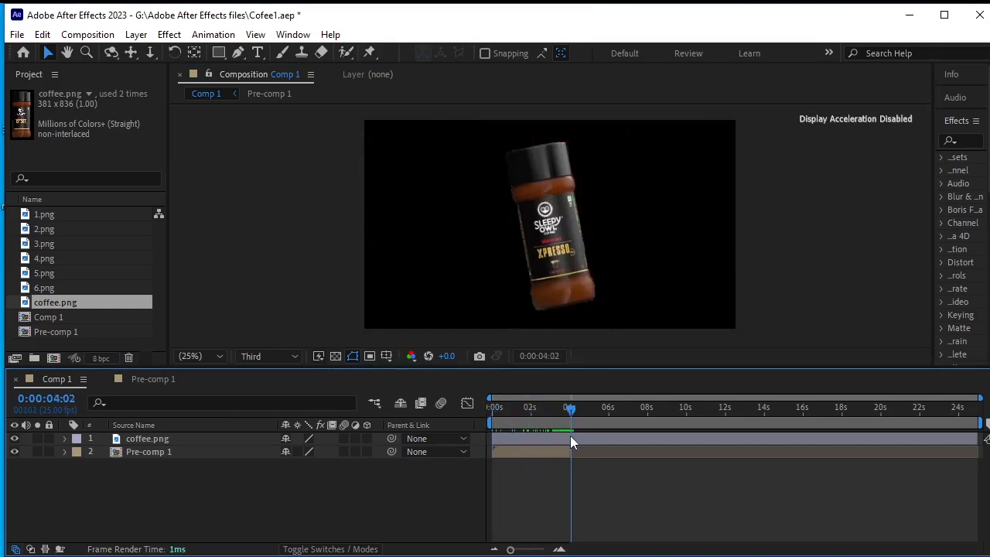
{"action": "left_click", "coordinate": [570, 436]}
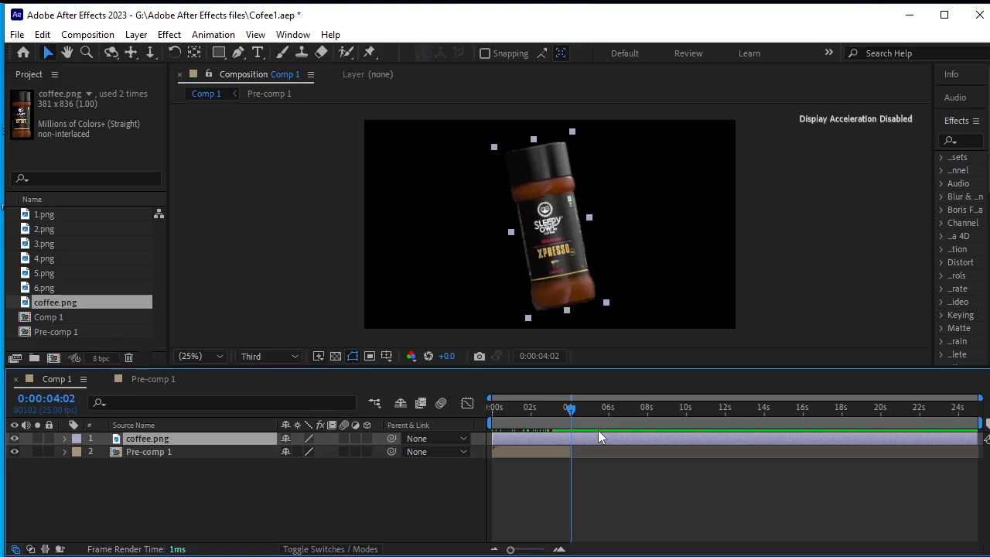
{"action": "key", "text": "alt+bracketleft"}
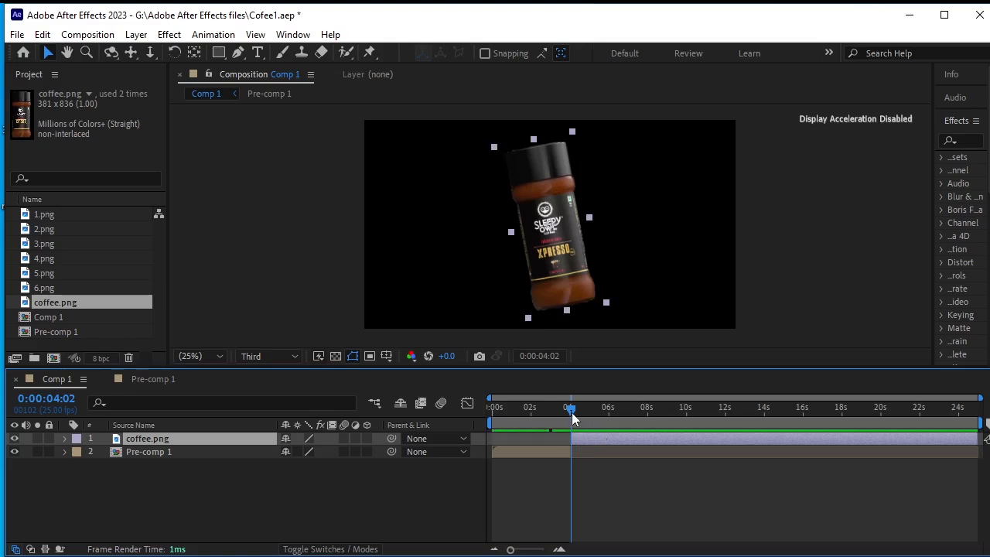
Set starting Position and Rotation keyframes on the coffee.png layer at 0:00:04:07.
{"action": "left_click_drag", "start_coordinate": [573, 413], "coordinate": [577, 439]}
{"action": "key", "text": "p"}
{"action": "left_click", "coordinate": [104, 453]}
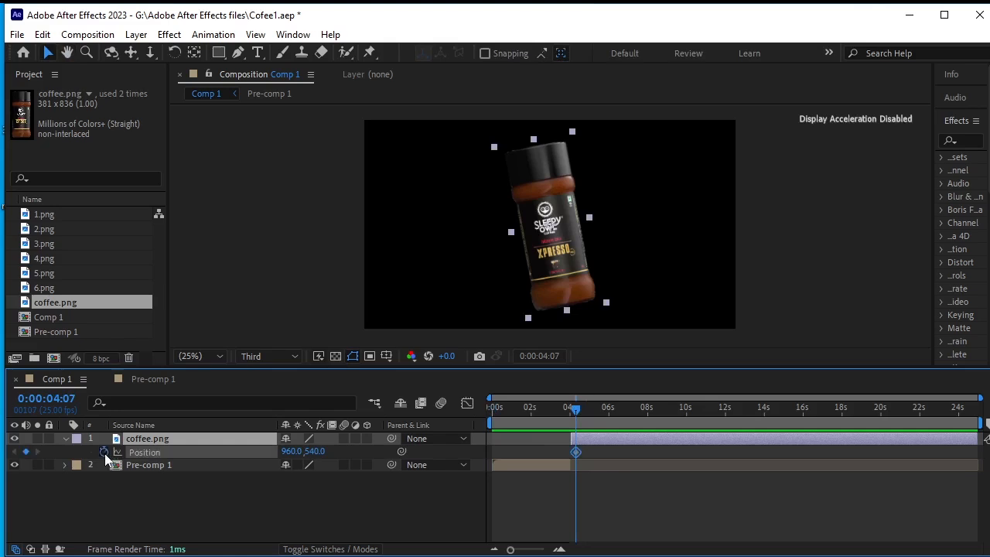
{"action": "key", "text": "p"}
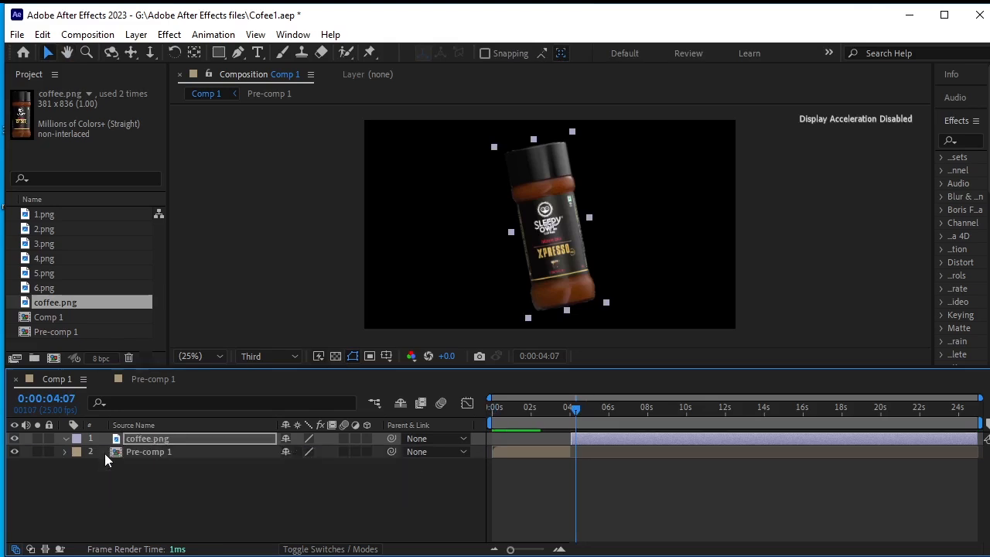
{"action": "key", "text": "p"}
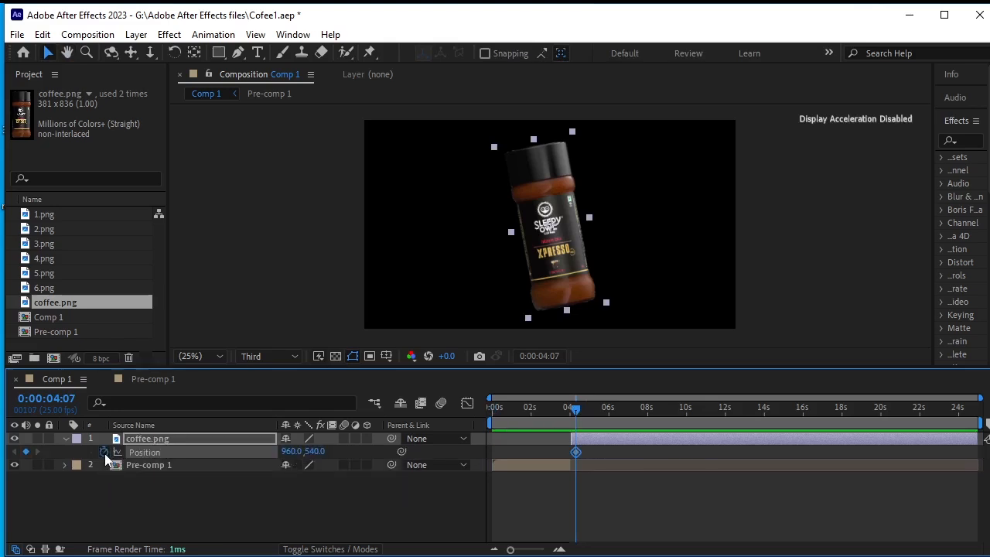
{"action": "key", "text": "shift+r"}
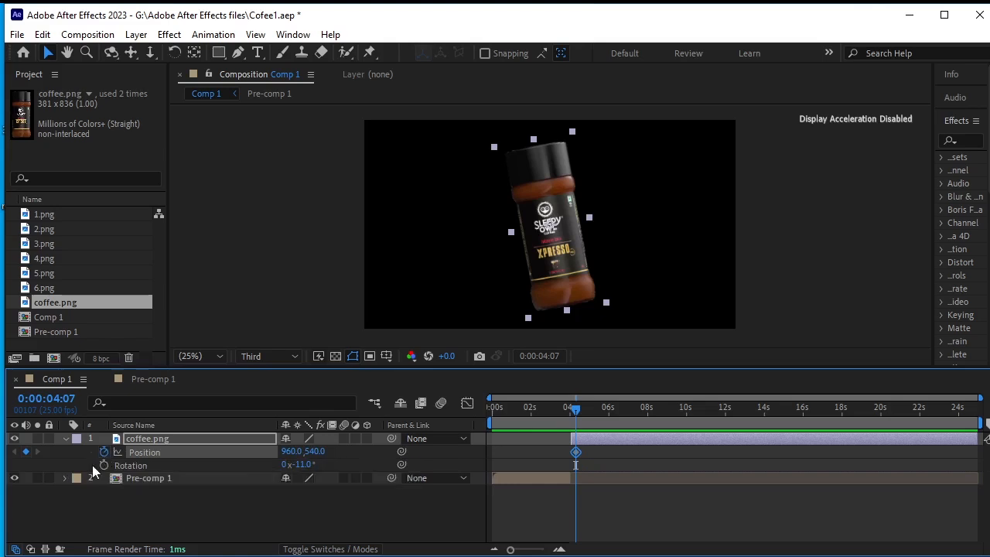
{"action": "left_click", "coordinate": [104, 465]}
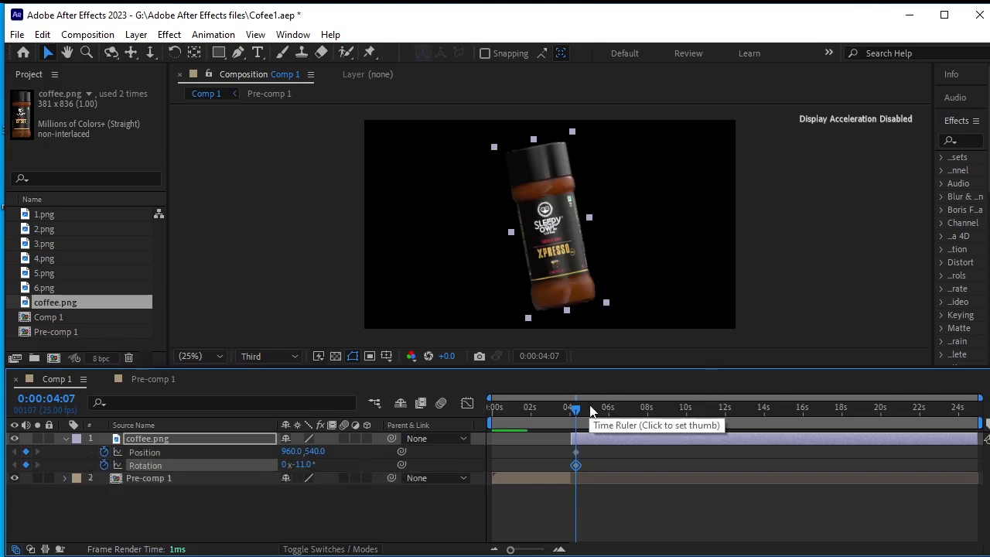
At 0:00:05:02, keyframe the coffee.png layer's Position at 1536, 540 and its Rotation at 11°.
{"action": "left_click", "coordinate": [591, 410]}
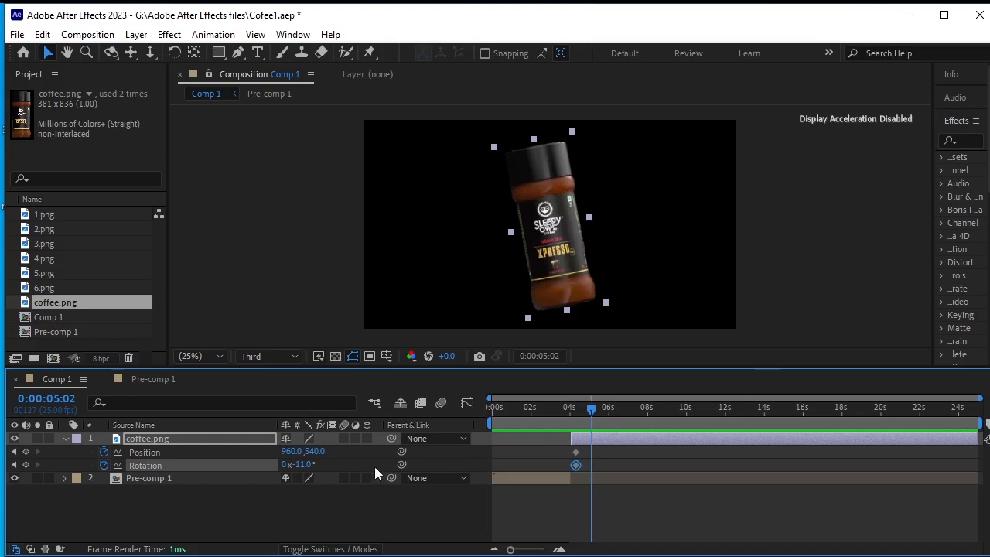
{"action": "left_click_drag", "start_coordinate": [287, 452], "coordinate": [730, 446]}
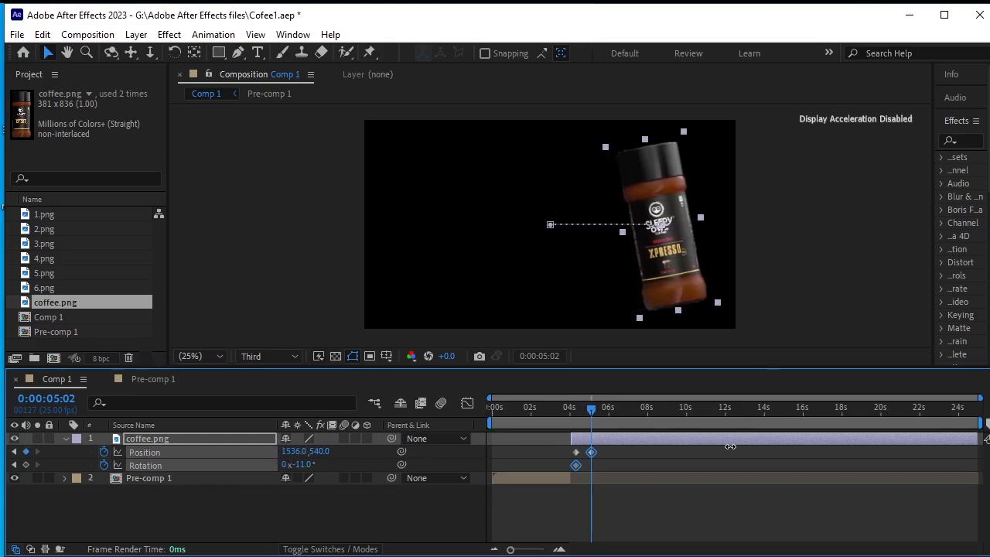
{"action": "left_click", "coordinate": [302, 464]}
{"action": "type", "text": "11"}
{"action": "key", "text": "Return"}
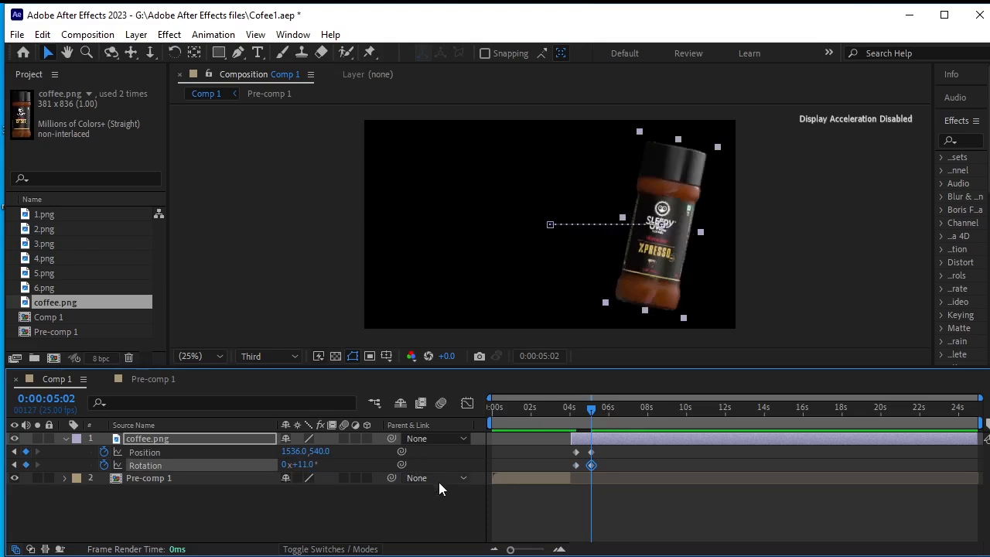
{"action": "left_click", "coordinate": [443, 488]}
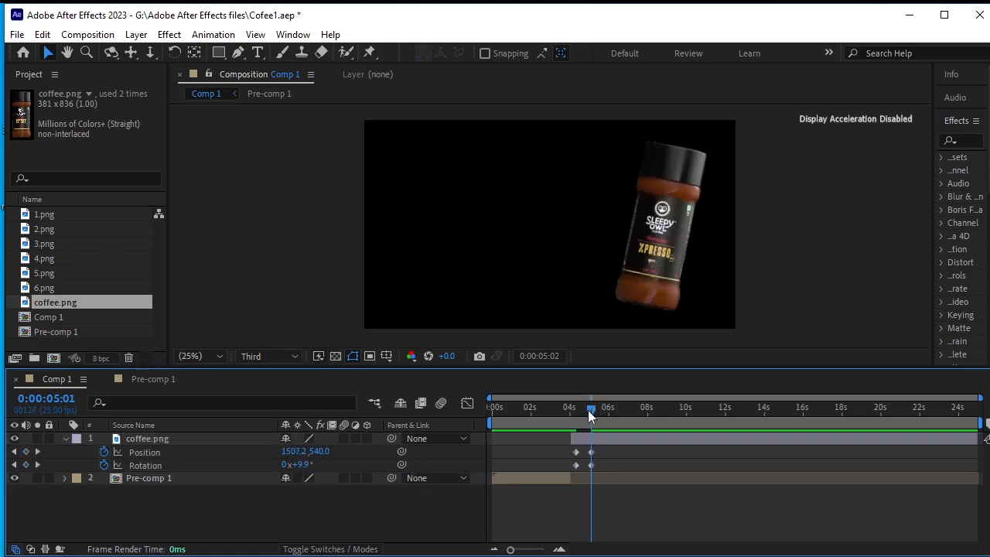
Preview the composition from the first frame through the jar's sideways move and tilt.
{"action": "left_click_drag", "start_coordinate": [588, 410], "coordinate": [425, 435]}
{"action": "left_click", "coordinate": [644, 446]}
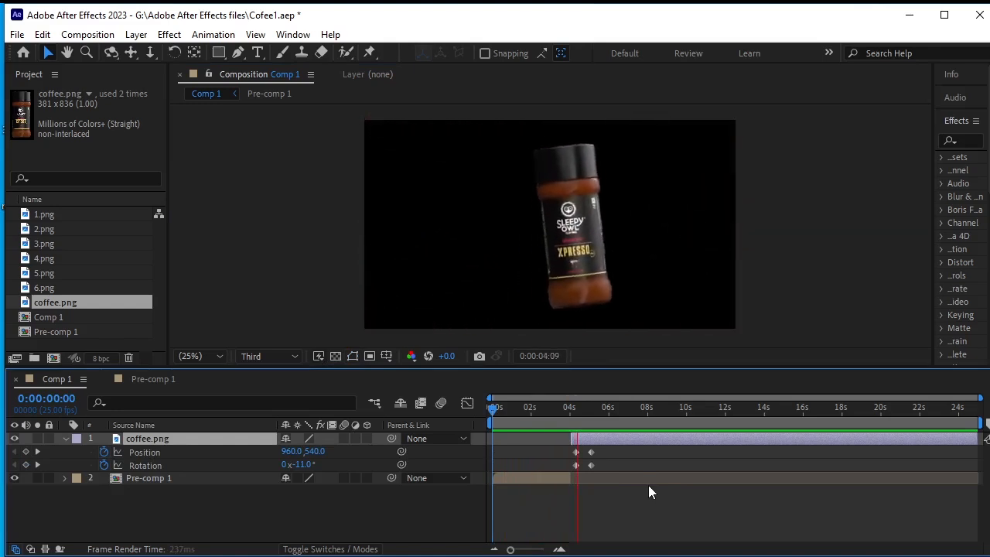
{"action": "key", "text": "space"}
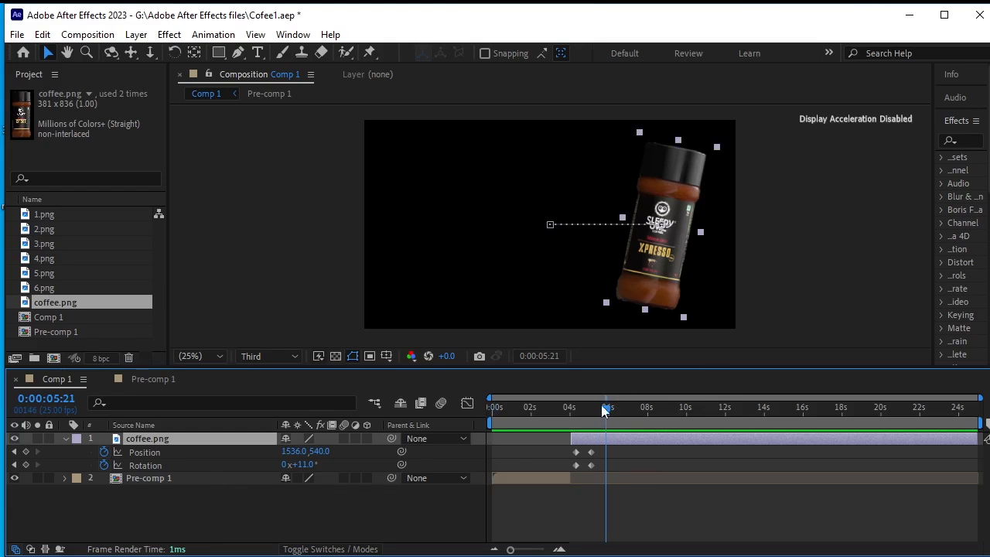
{"action": "key", "text": "space"}
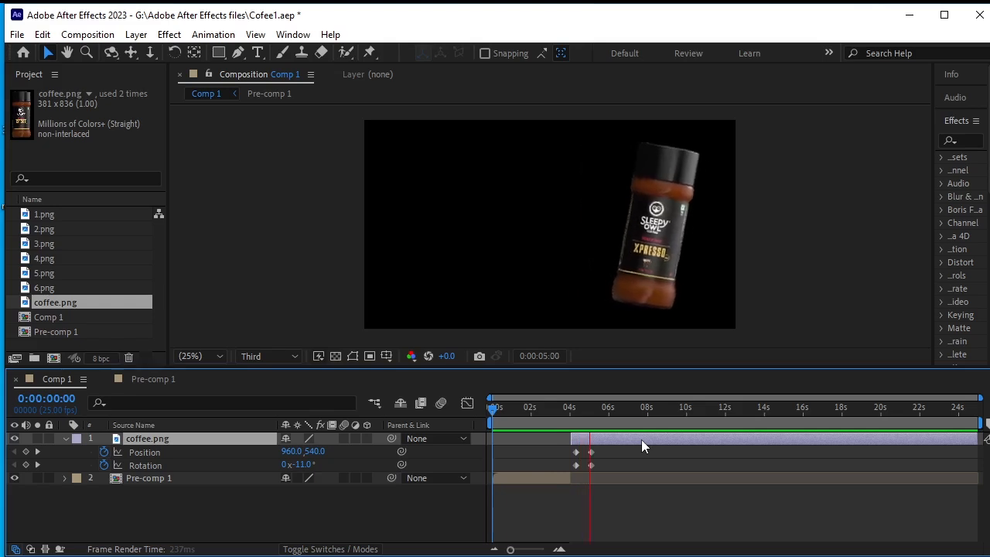
Shift the jar's ending keyframes slightly earlier, apply Easy Ease to all its Position and Rotation keyframes, and preview the move.
{"action": "left_click_drag", "start_coordinate": [599, 455], "coordinate": [569, 466]}
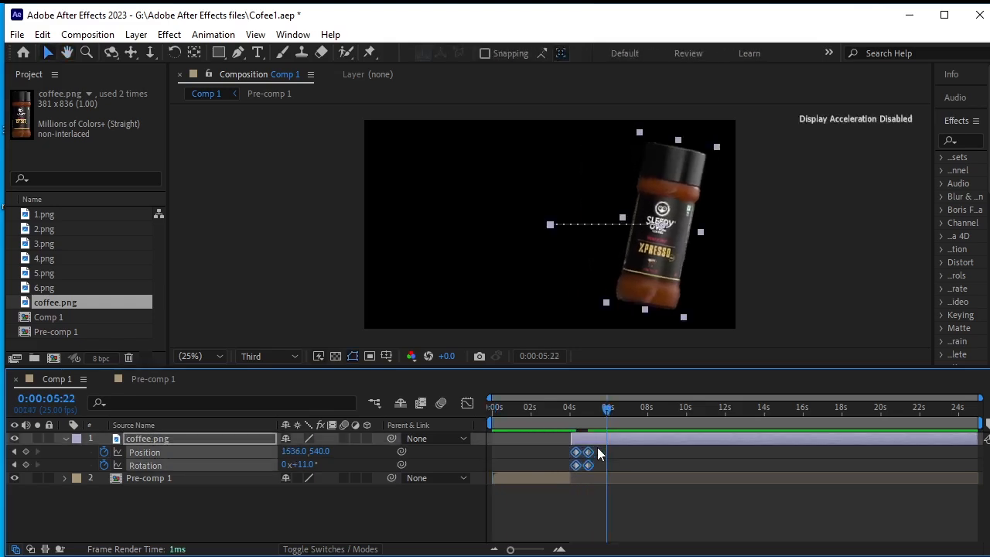
{"action": "key", "text": "F9"}
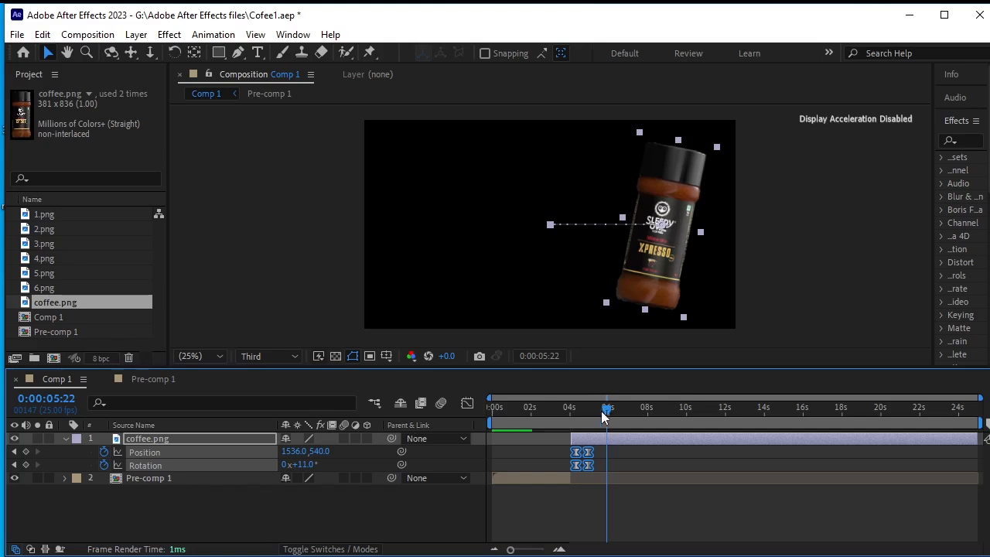
{"action": "left_click_drag", "start_coordinate": [608, 420], "coordinate": [564, 423]}
{"action": "key", "text": "space"}
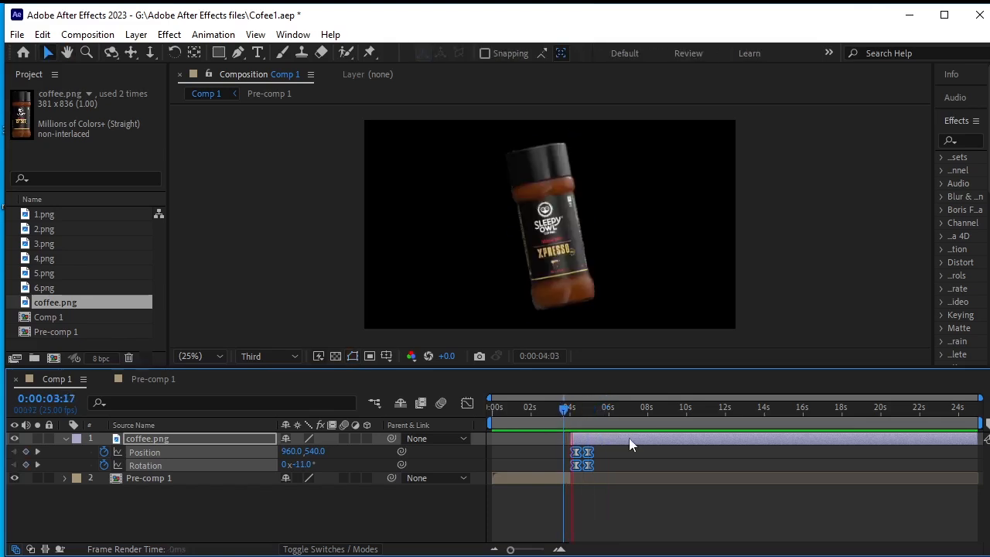
{"action": "key", "text": "space"}
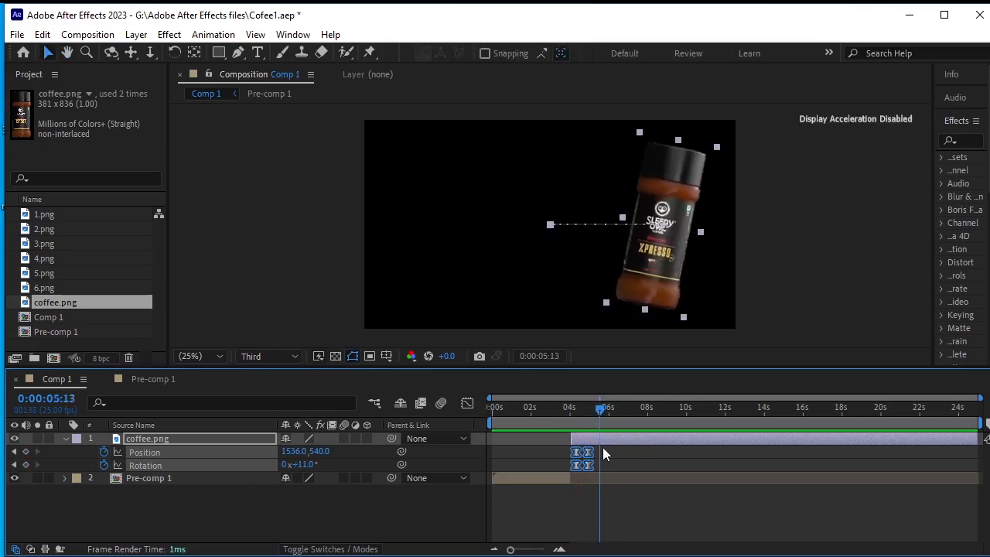
Move the current time to 0:00:04:24 and import cup.png from the coffee folder as footage.
{"action": "key", "text": "j"}
{"action": "key", "text": "equal"}
{"action": "left_click", "coordinate": [338, 496]}
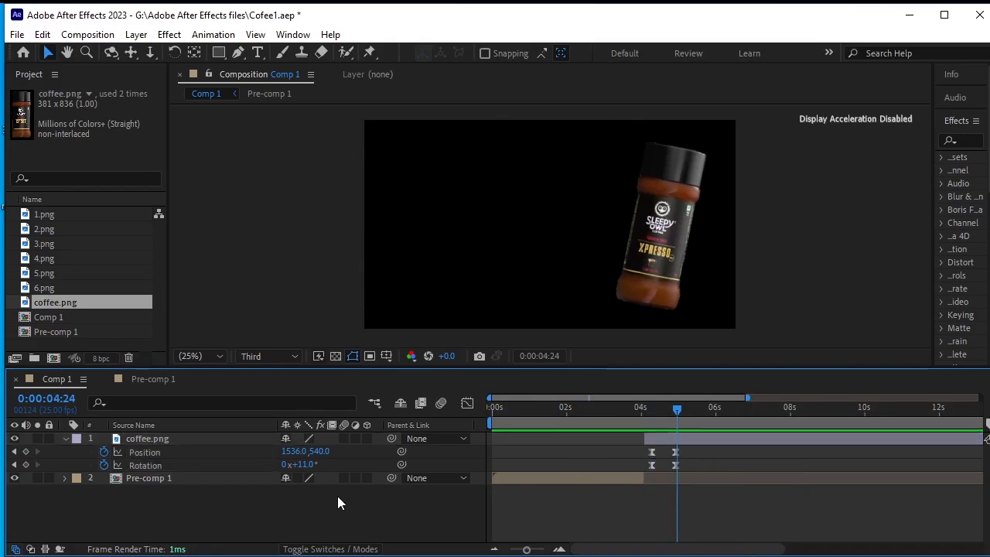
{"action": "left_click", "coordinate": [61, 439]}
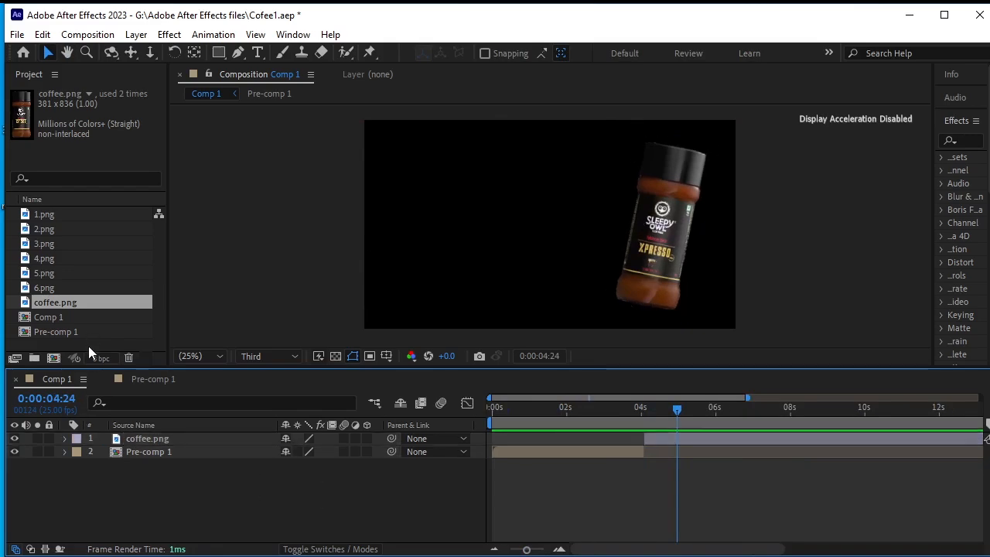
{"action": "right_click", "coordinate": [89, 346]}
{"action": "mouse_move", "coordinate": [181, 430]}
{"action": "left_click", "coordinate": [313, 425]}
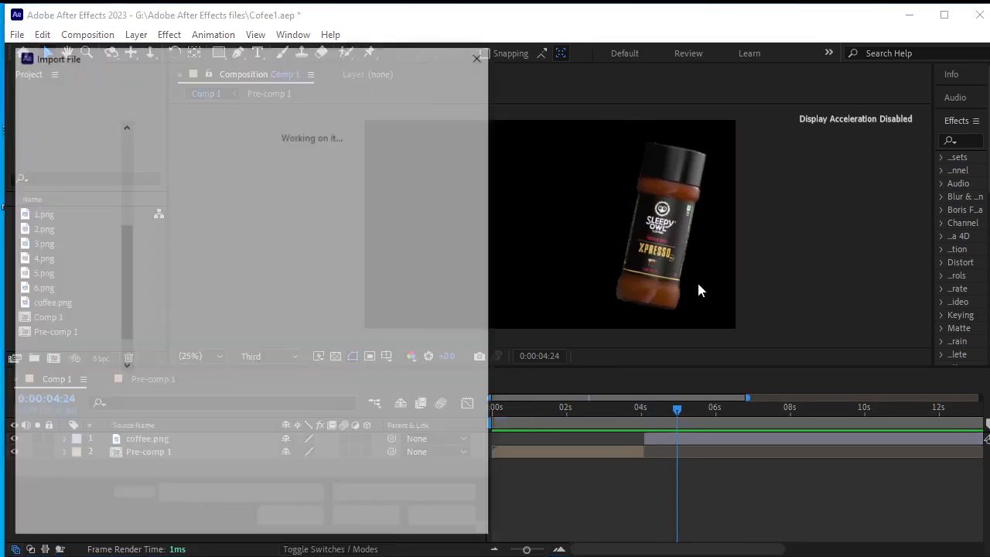
{"action": "left_click", "coordinate": [447, 279]}
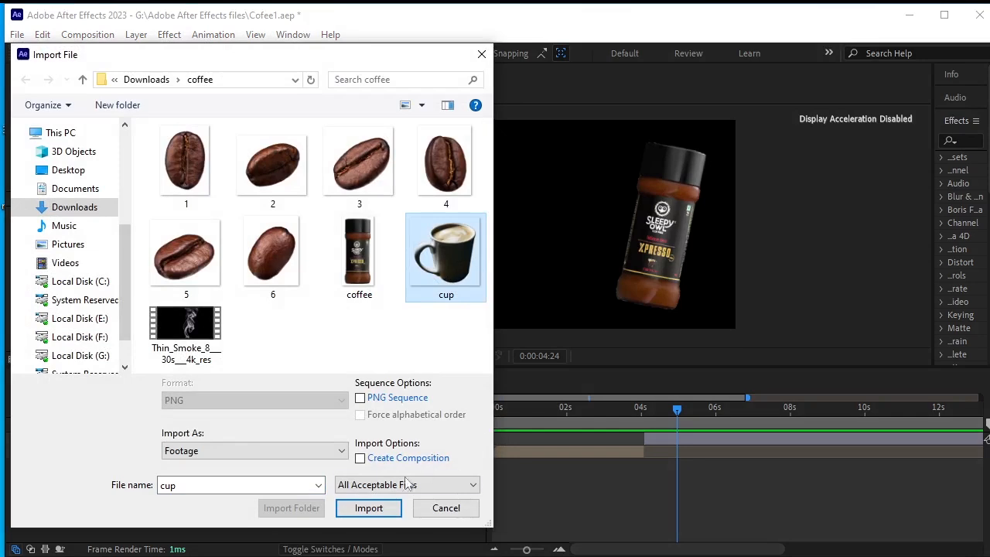
{"action": "left_click", "coordinate": [376, 506]}
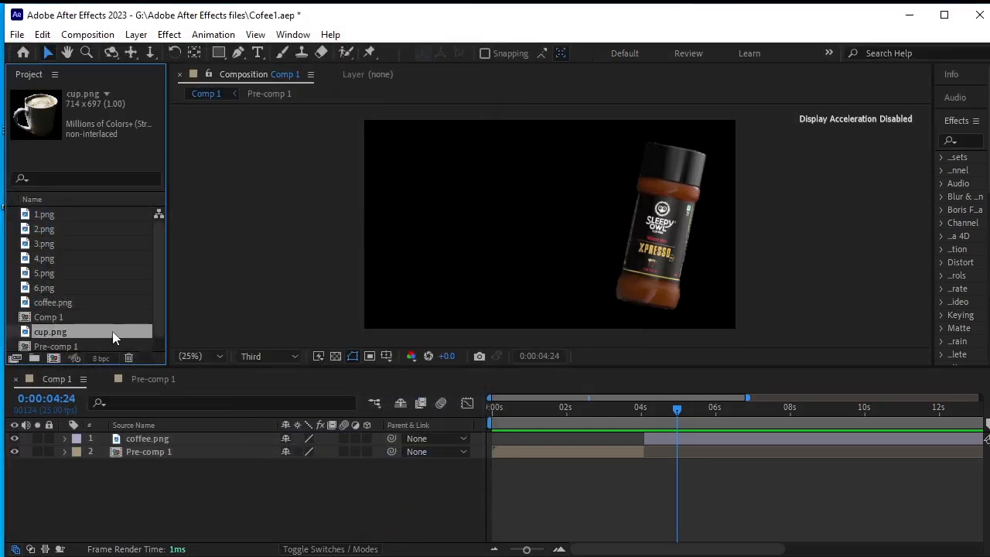
Add cup.png beneath the coffee.png layer, place the cup behind the jar, and trim the layer's start to 0:00:05:04.
{"action": "left_click_drag", "start_coordinate": [112, 332], "coordinate": [147, 450]}
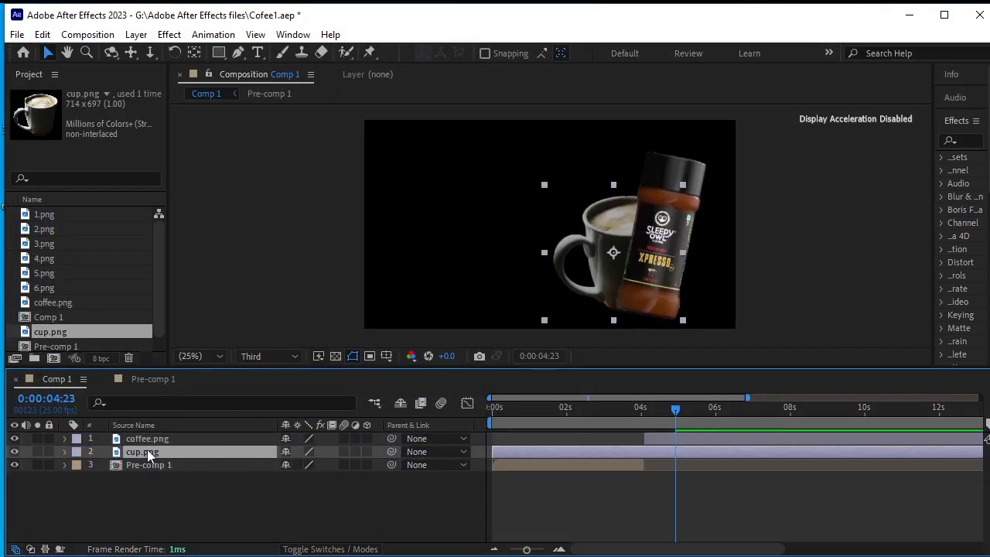
{"action": "left_click_drag", "start_coordinate": [690, 435], "coordinate": [687, 434]}
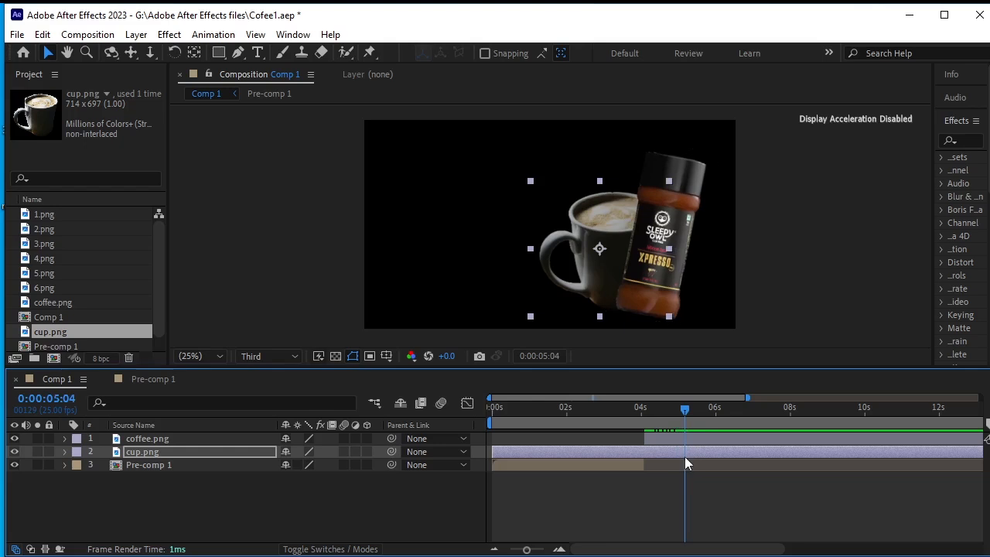
{"action": "left_click", "coordinate": [688, 454]}
{"action": "key", "text": "alt+bracketleft"}
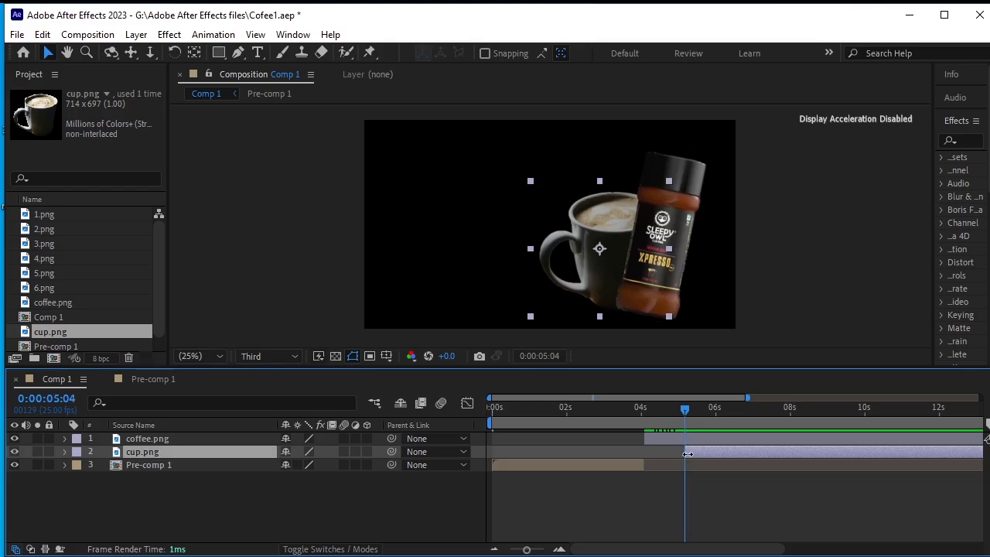
Keyframe the cup.png layer's Opacity at 0% at 0:00:05:04 and 69% at 0:00:05:14.
{"action": "mouse_move", "coordinate": [684, 412]}
{"action": "left_mouse_down"}
{"action": "mouse_move", "coordinate": [695, 411]}
{"action": "mouse_move", "coordinate": [669, 412]}
{"action": "mouse_move", "coordinate": [699, 419]}
{"action": "mouse_move", "coordinate": [685, 424]}
{"action": "left_mouse_up"}
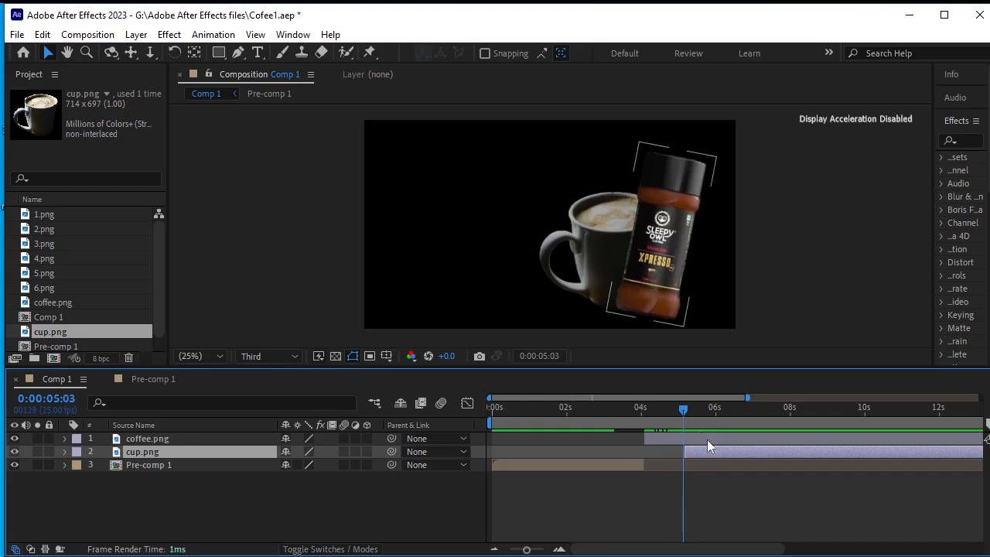
{"action": "key", "text": "Page_Down"}
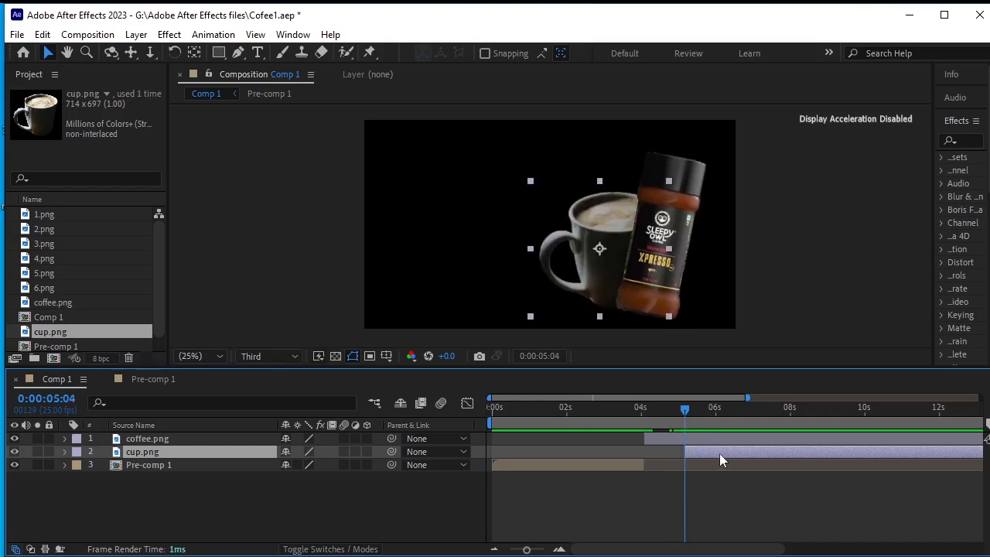
{"action": "key", "text": "t"}
{"action": "left_click", "coordinate": [103, 463]}
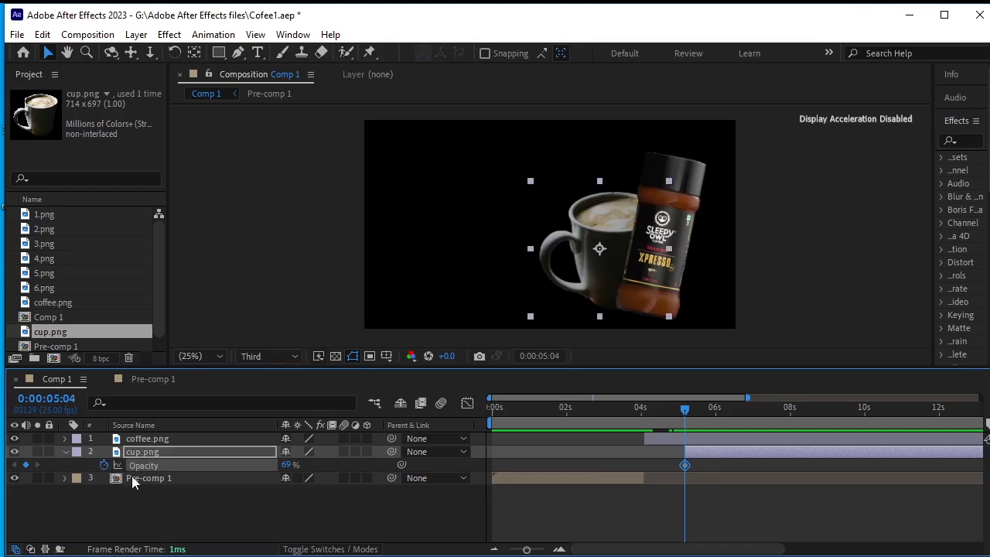
{"action": "key", "text": "shift+Page_Down"}
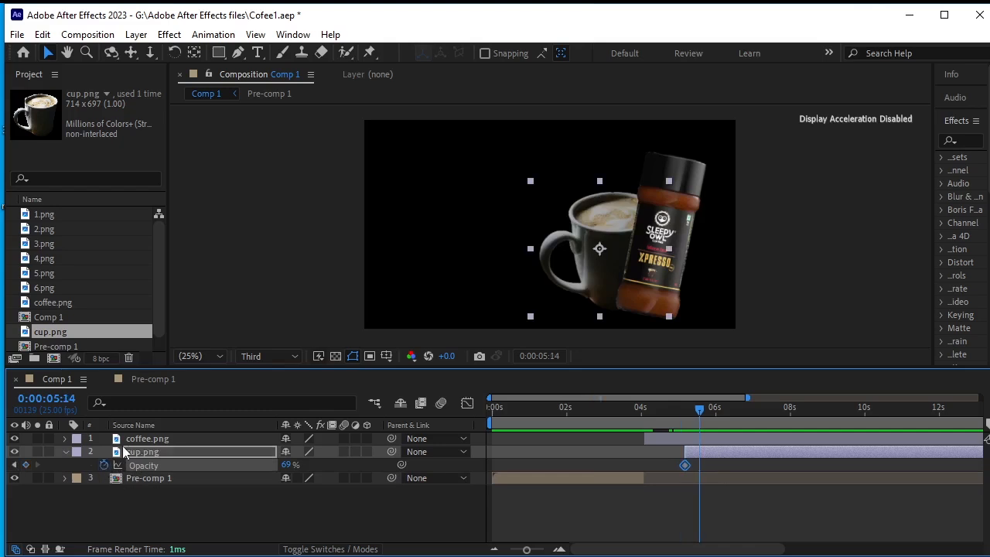
{"action": "left_click", "coordinate": [26, 464]}
{"action": "left_click", "coordinate": [14, 465]}
{"action": "left_click_drag", "start_coordinate": [288, 468], "coordinate": [120, 470]}
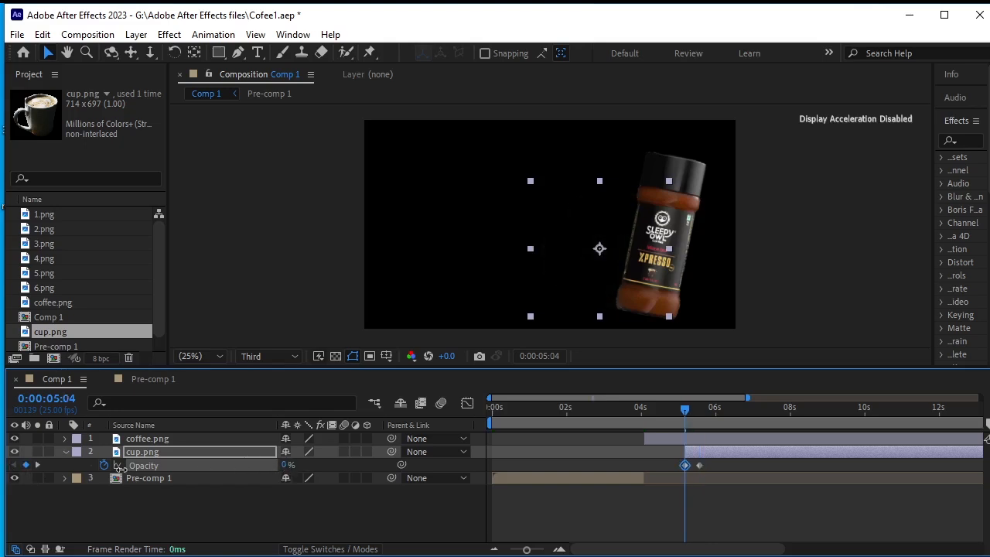
Move the cup's second Opacity keyframe slightly later to slow the fade-in, and preview the composition from the first frame.
{"action": "left_click", "coordinate": [343, 504]}
{"action": "left_click_drag", "start_coordinate": [685, 406], "coordinate": [660, 415]}
{"action": "key", "text": "space"}
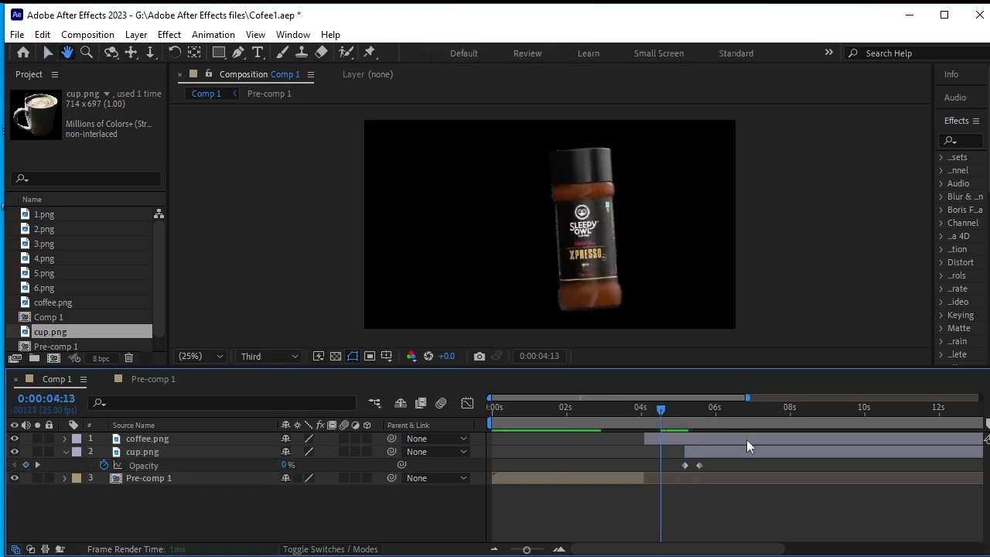
{"action": "left_click_drag", "start_coordinate": [700, 465], "coordinate": [706, 466]}
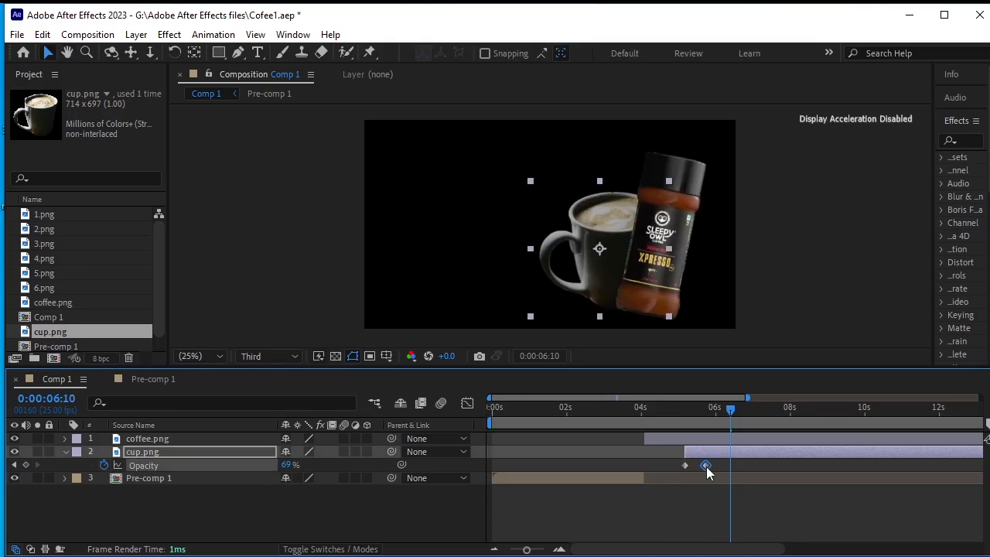
{"action": "left_click_drag", "start_coordinate": [731, 410], "coordinate": [251, 421]}
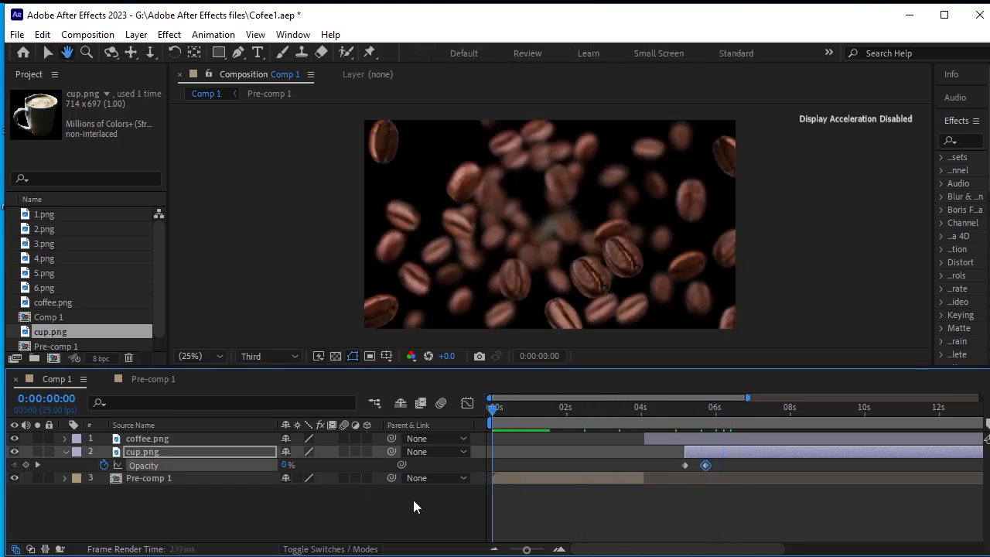
{"action": "key", "text": "space"}
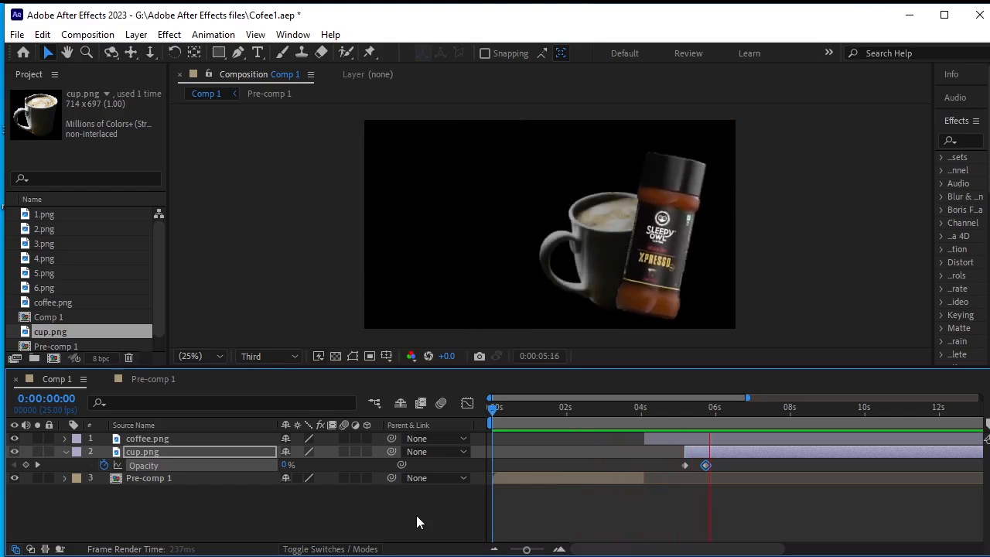
{"action": "key", "text": "space"}
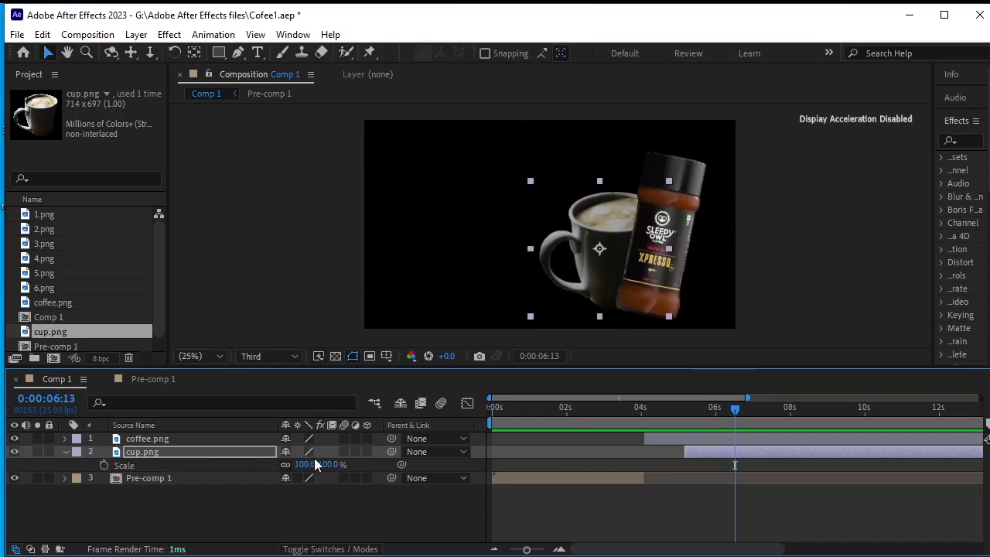
Scale the cup.png layer down to 95%, reduce it slightly further, and collapse the layer's properties.
{"action": "left_click", "coordinate": [305, 464]}
{"action": "type", "text": "95"}
{"action": "key", "text": "Return"}
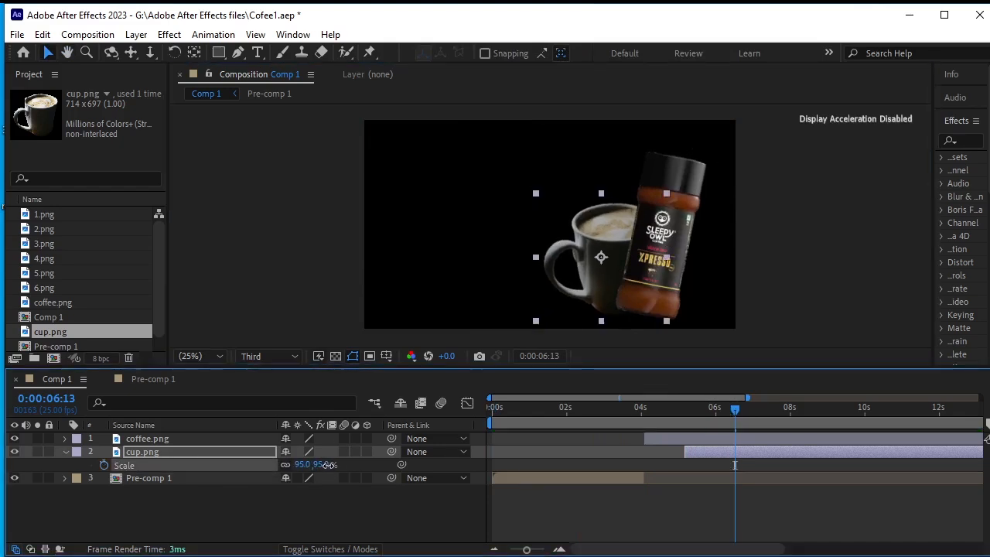
{"action": "left_click_drag", "start_coordinate": [329, 464], "coordinate": [297, 506]}
{"action": "left_click", "coordinate": [297, 506]}
{"action": "left_click", "coordinate": [65, 452]}
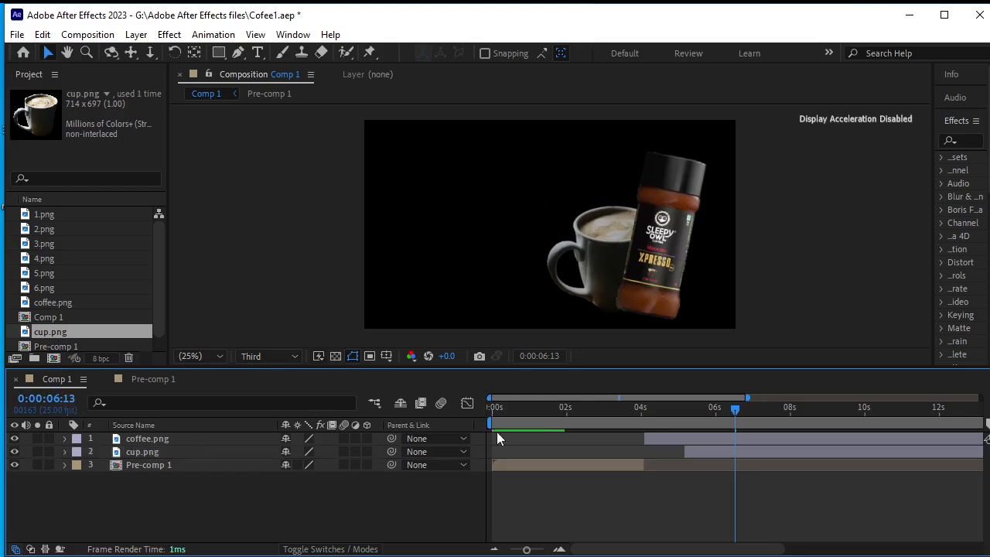
Preview the composition from the first frame with the resized cup and save the project.
{"action": "key", "text": "space"}
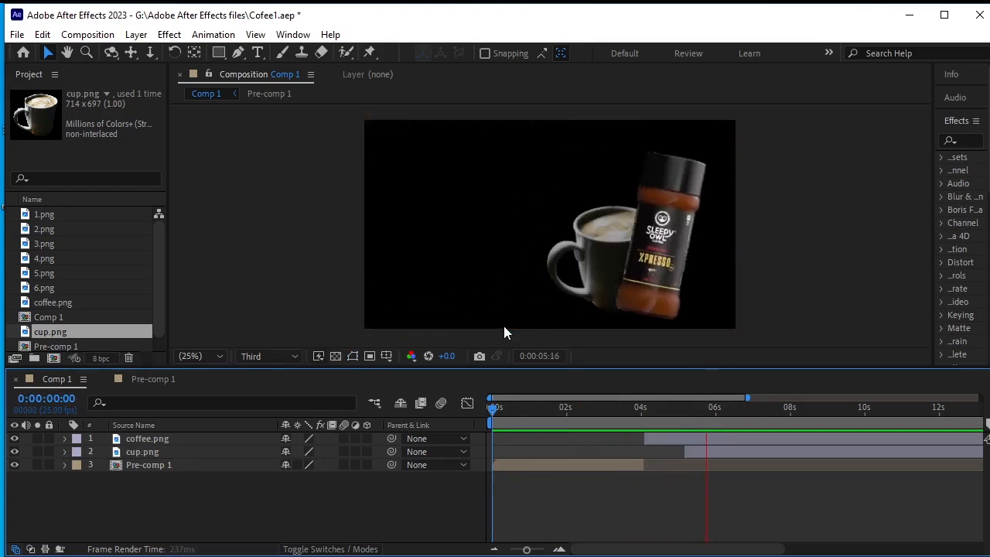
{"action": "key", "text": "ctrl+s"}
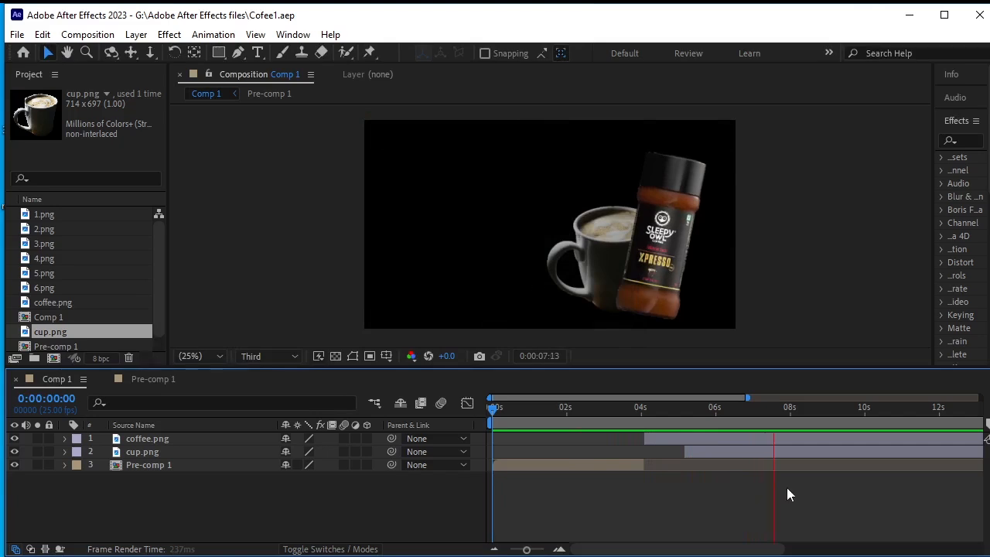
At 0:00:05:05, add a text layer in the composition's upper-left area reading "Wake up" with "Now" on a second line.
{"action": "left_click_drag", "start_coordinate": [796, 409], "coordinate": [688, 438]}
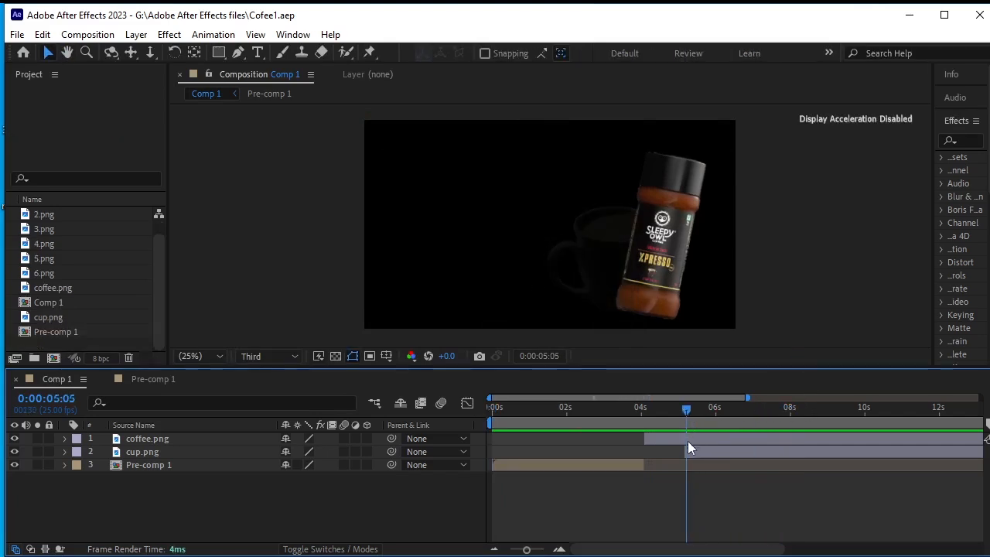
{"action": "left_click", "coordinate": [260, 54]}
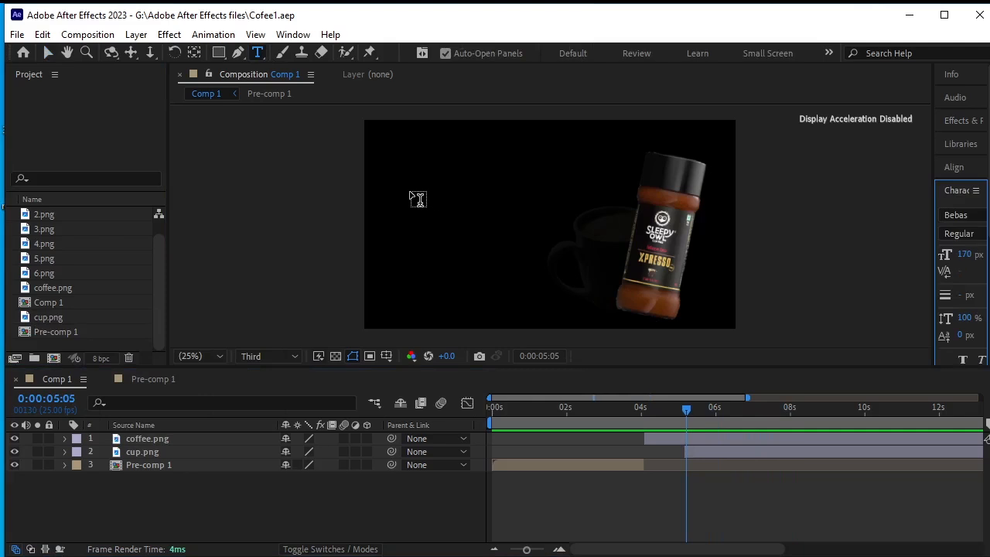
{"action": "left_click", "coordinate": [410, 189]}
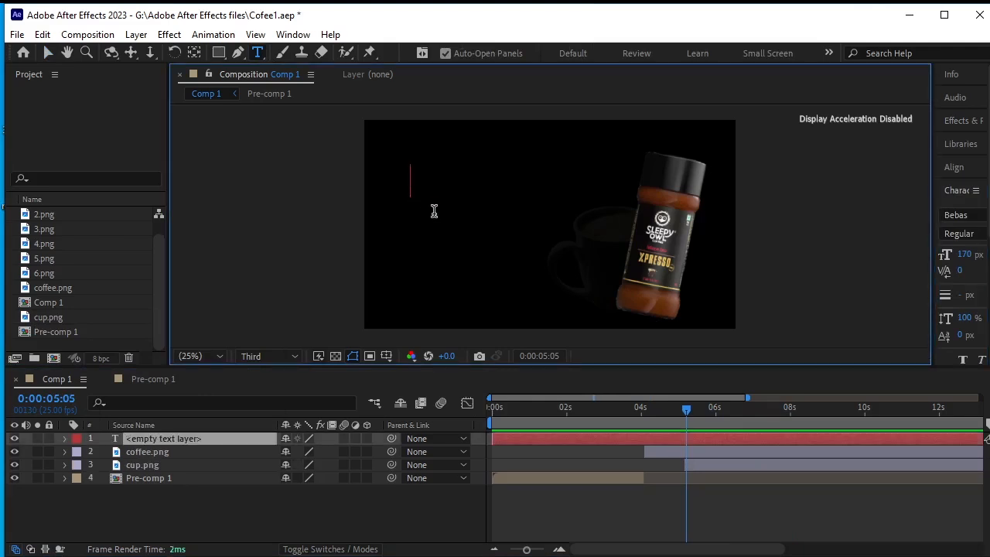
{"action": "type", "text": "Wake up "}
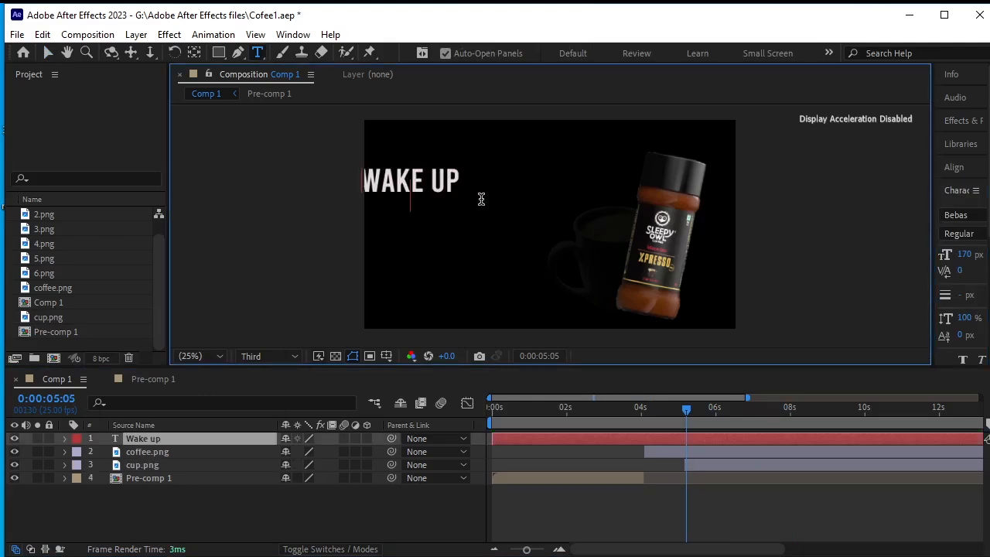
{"action": "type", "text": "Now"}
Change the word "Now" to the Photograph Signature font and rewrite it in lowercase as "now".
{"action": "left_click_drag", "start_coordinate": [438, 199], "coordinate": [386, 200]}
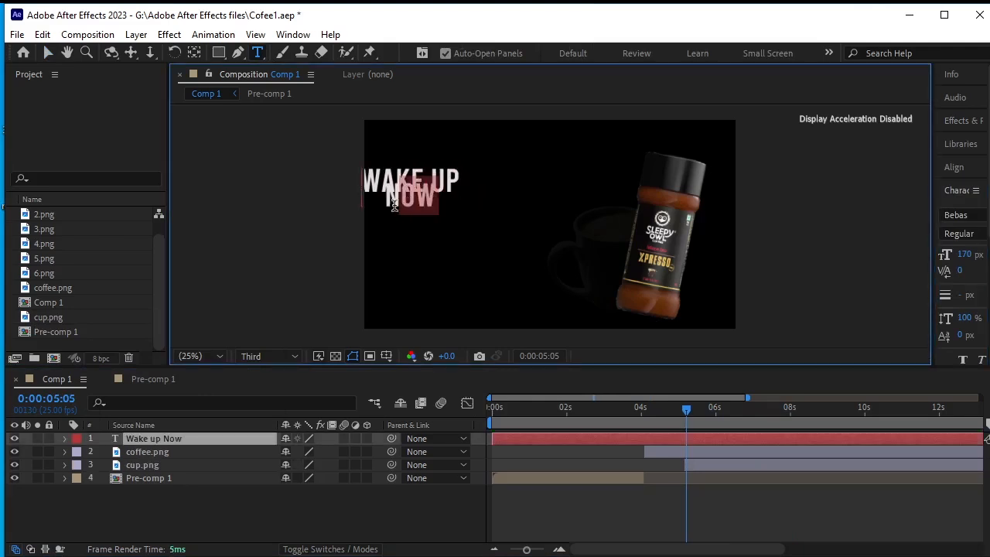
{"action": "left_click_drag", "start_coordinate": [932, 218], "coordinate": [923, 221]}
{"action": "left_click", "coordinate": [929, 217]}
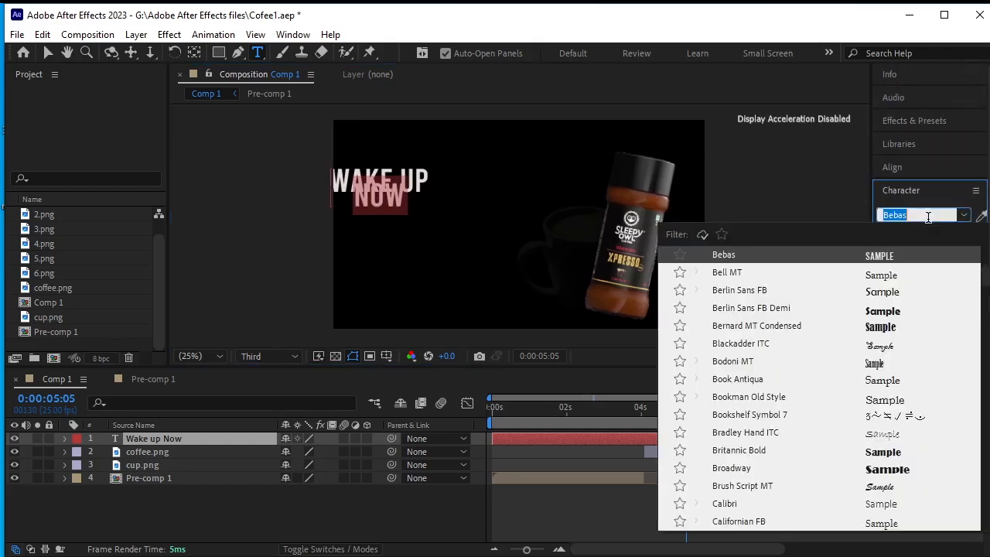
{"action": "type", "text": "sig"}
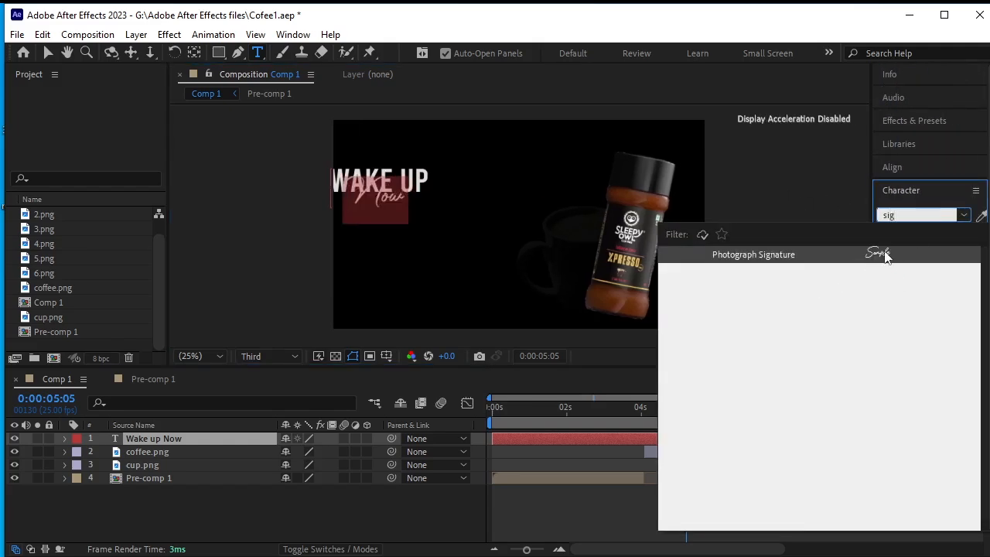
{"action": "left_click", "coordinate": [886, 257]}
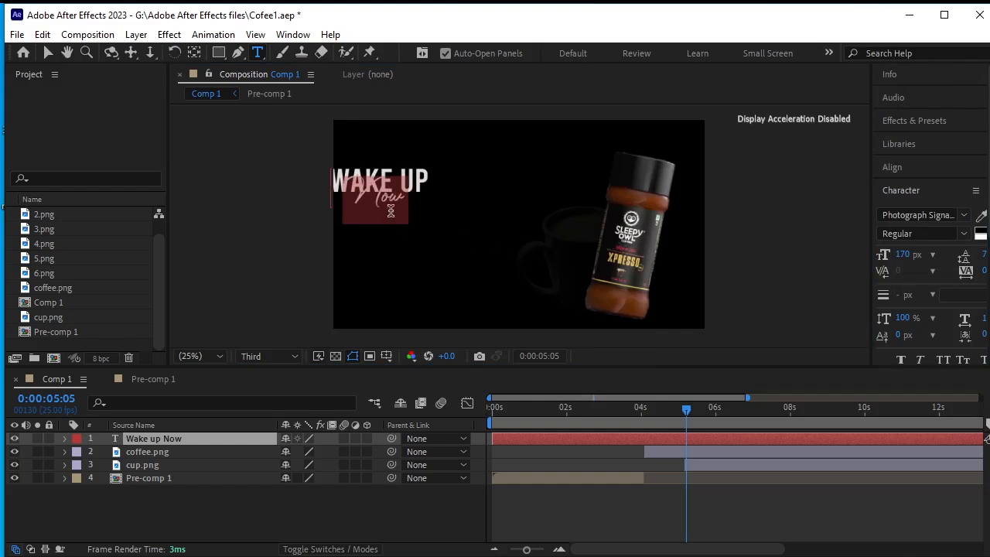
{"action": "left_click_drag", "start_coordinate": [386, 208], "coordinate": [360, 209]}
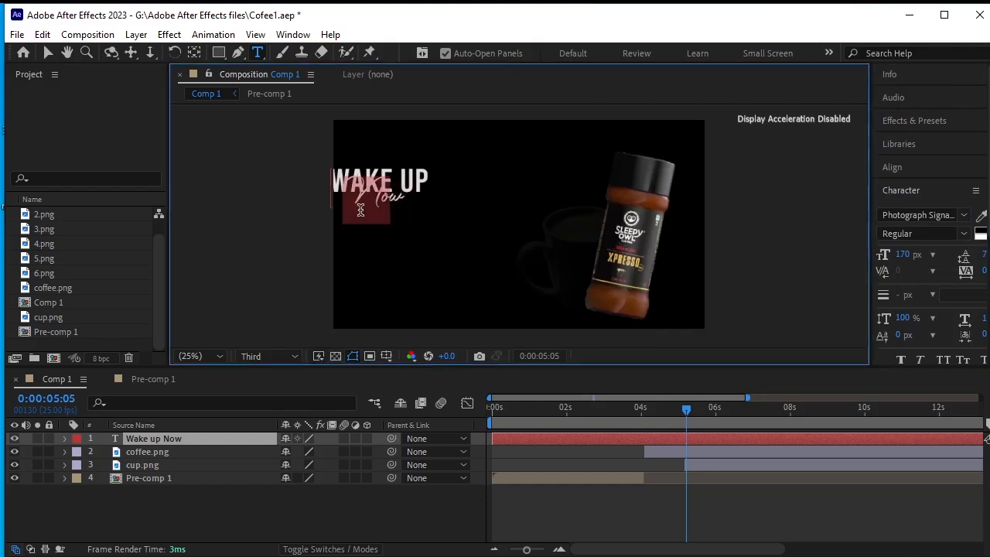
{"action": "type", "text": "no"}
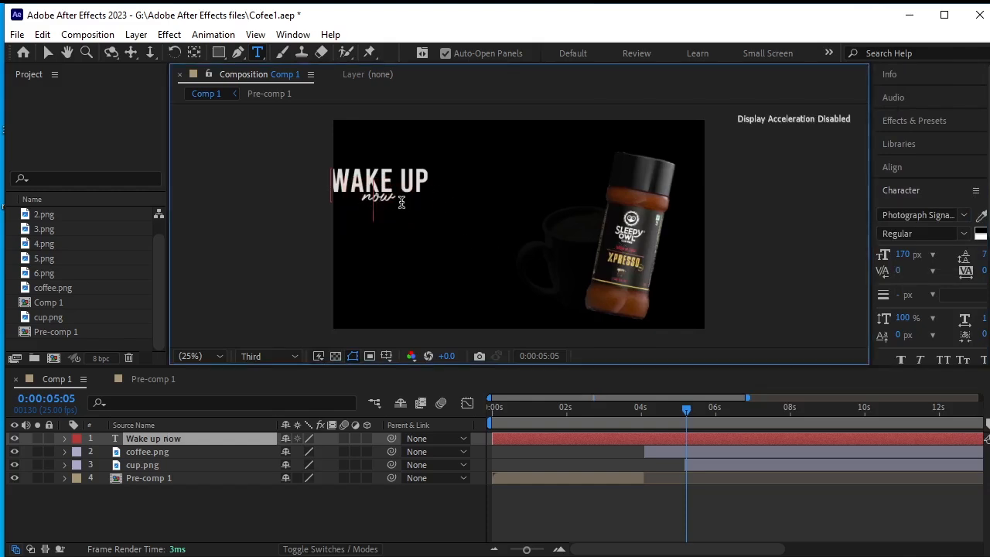
Colour the word "now" with the gold sampled from the jar's XPRESSO lettering, and set its size to 235 px and leading to 106 px.
{"action": "left_click_drag", "start_coordinate": [400, 203], "coordinate": [364, 201]}
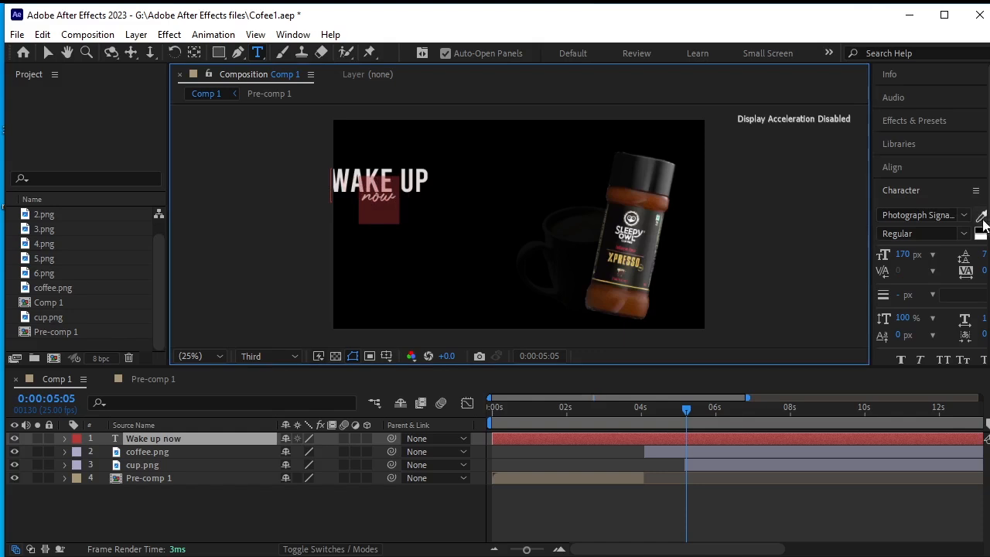
{"action": "left_click", "coordinate": [981, 217]}
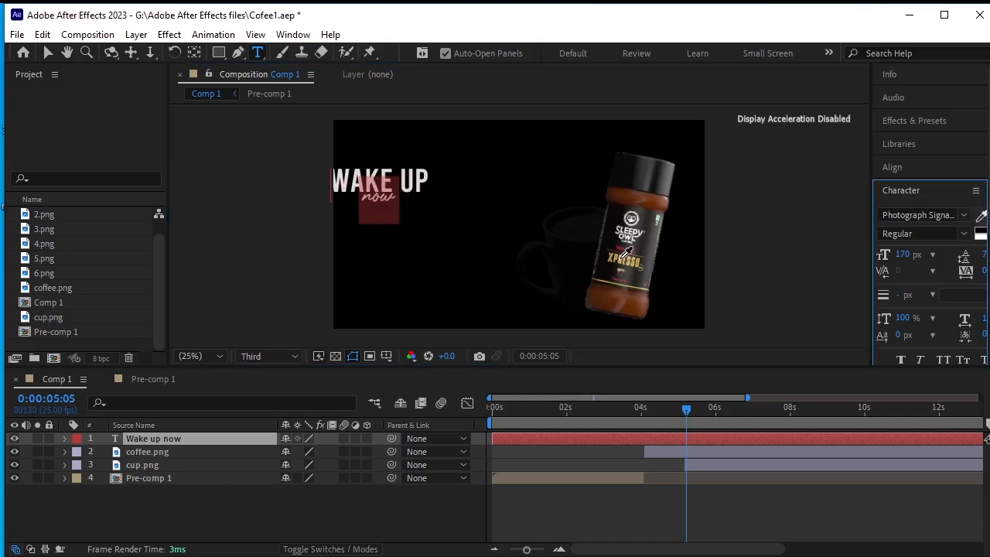
{"action": "left_click", "coordinate": [621, 260]}
{"action": "left_click_drag", "start_coordinate": [903, 255], "coordinate": [967, 259]}
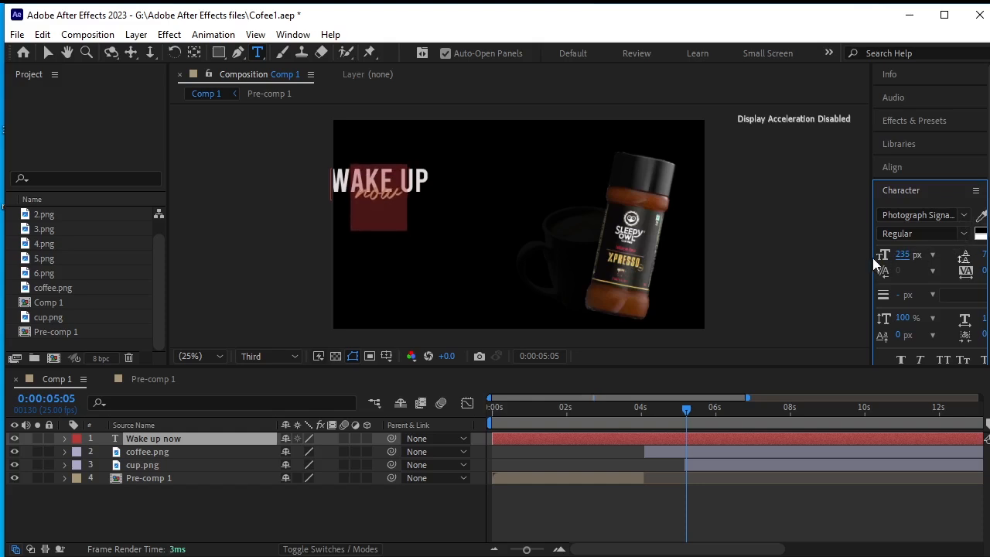
{"action": "left_click_drag", "start_coordinate": [872, 264], "coordinate": [854, 264]}
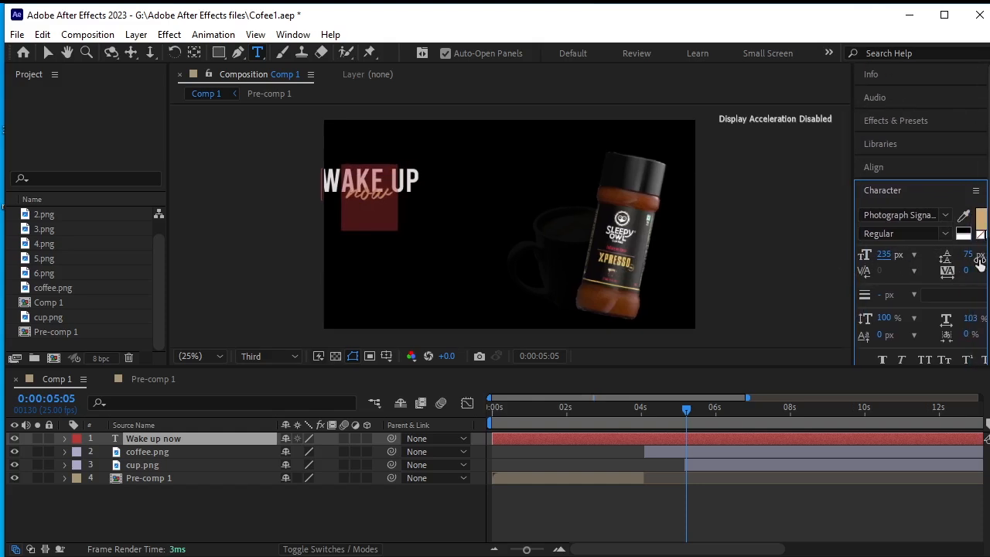
{"action": "left_click_drag", "start_coordinate": [968, 255], "coordinate": [985, 253]}
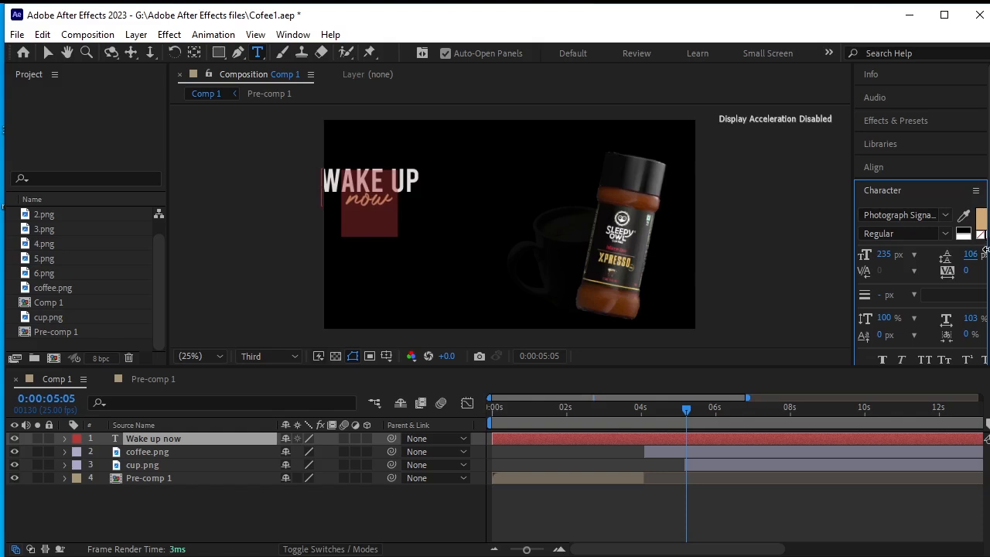
Move the "Wake up now" text into the empty space beside the cup and set the current time to 0:00:05:07.
{"action": "left_click", "coordinate": [354, 497]}
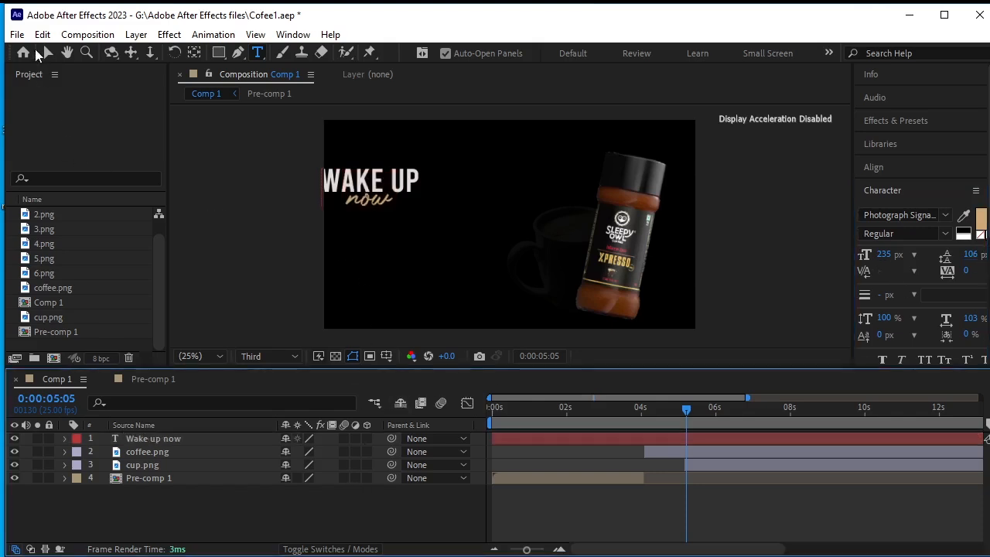
{"action": "left_click", "coordinate": [47, 52]}
{"action": "left_click_drag", "start_coordinate": [334, 193], "coordinate": [396, 220]}
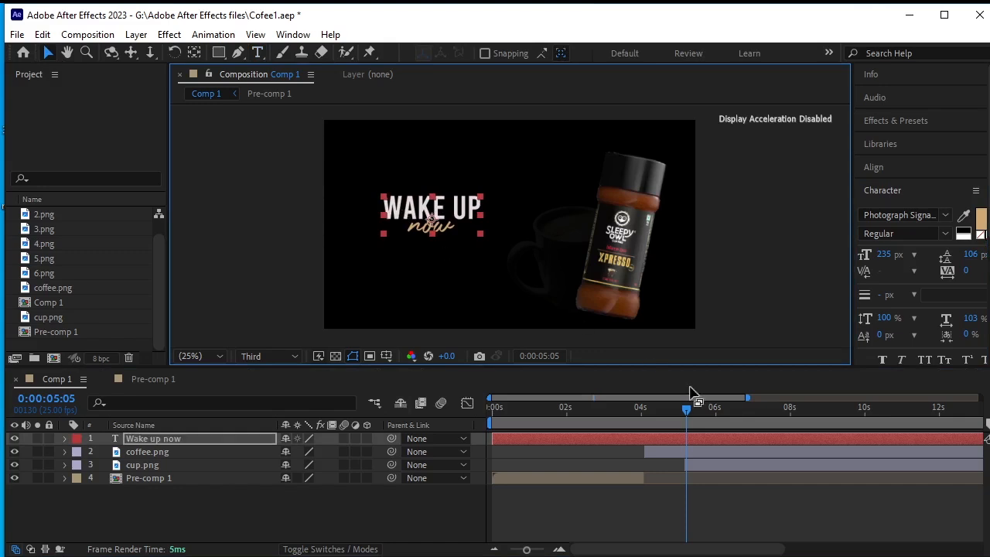
{"action": "left_click_drag", "start_coordinate": [687, 410], "coordinate": [691, 411]}
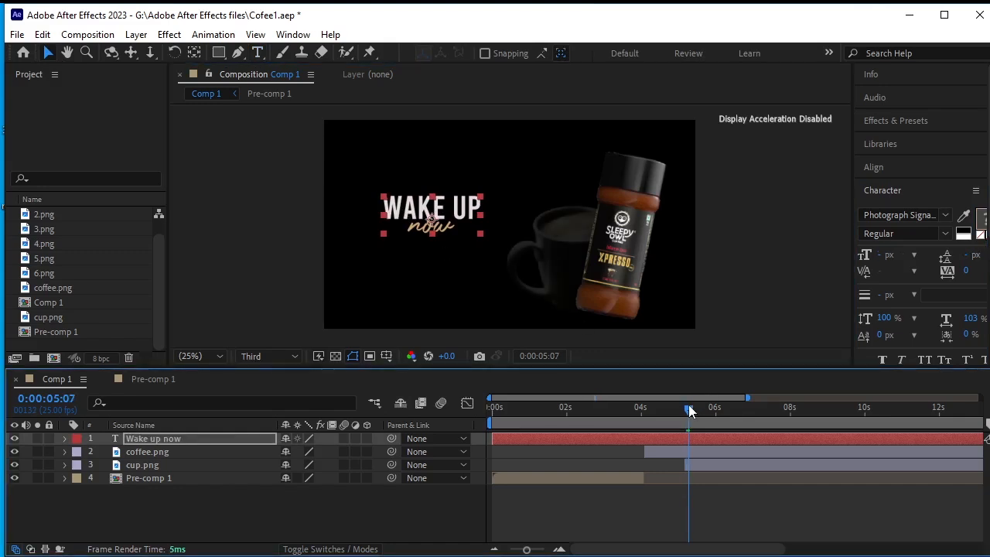
Trim the start of the "Wake up now" layer to 0:00:05:07 and recolour "now" with the yellow sampled from the jar's XPRESSO lettering.
{"action": "left_click", "coordinate": [697, 440]}
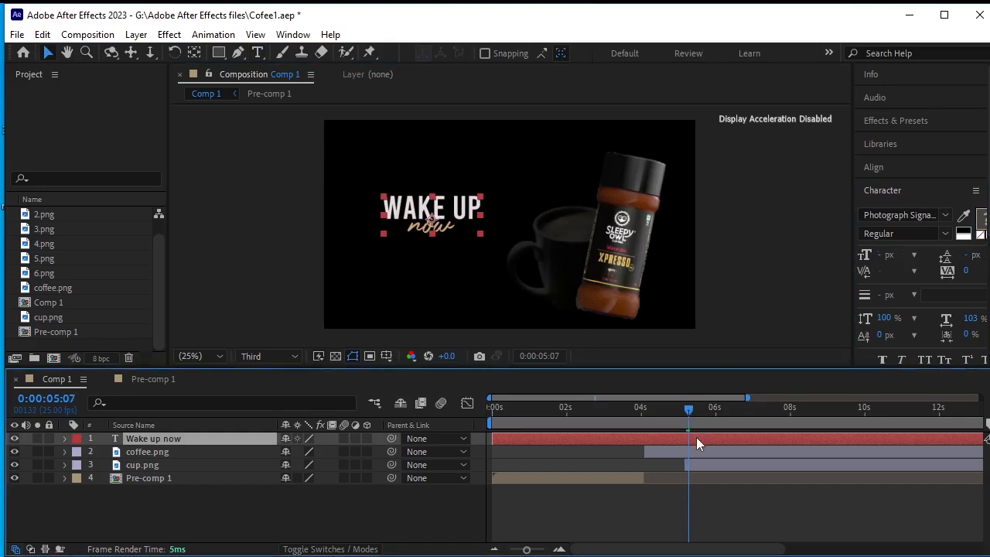
{"action": "key", "text": "alt+bracketleft"}
{"action": "scroll", "coordinate": [480, 221], "scroll_direction": "up", "scroll_amount": 1}
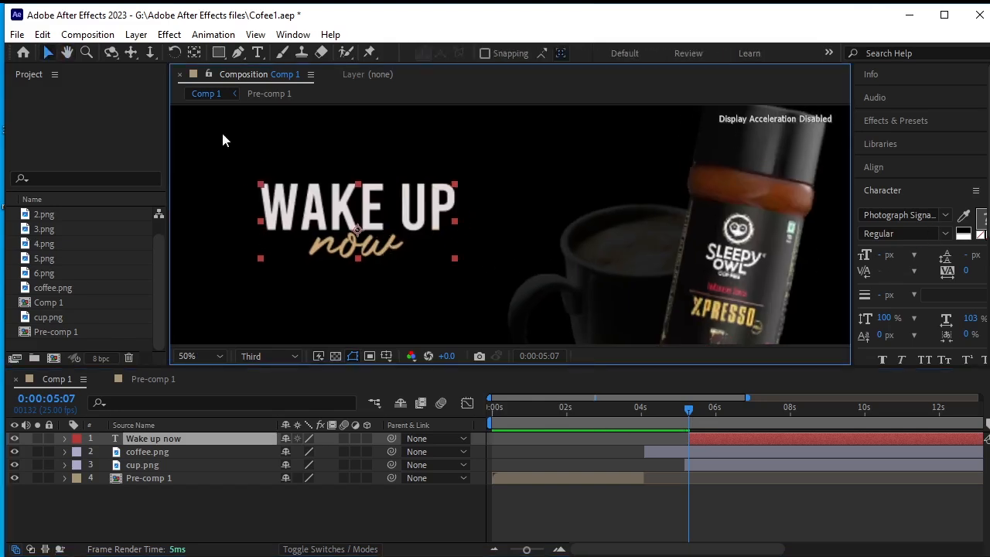
{"action": "left_click", "coordinate": [258, 53]}
{"action": "double_click", "coordinate": [356, 244]}
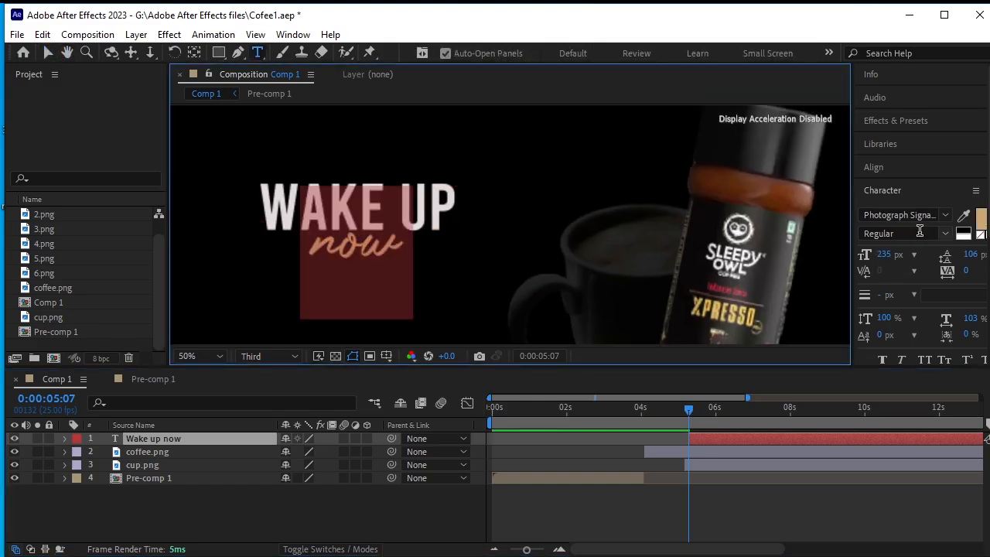
{"action": "left_click", "coordinate": [964, 215]}
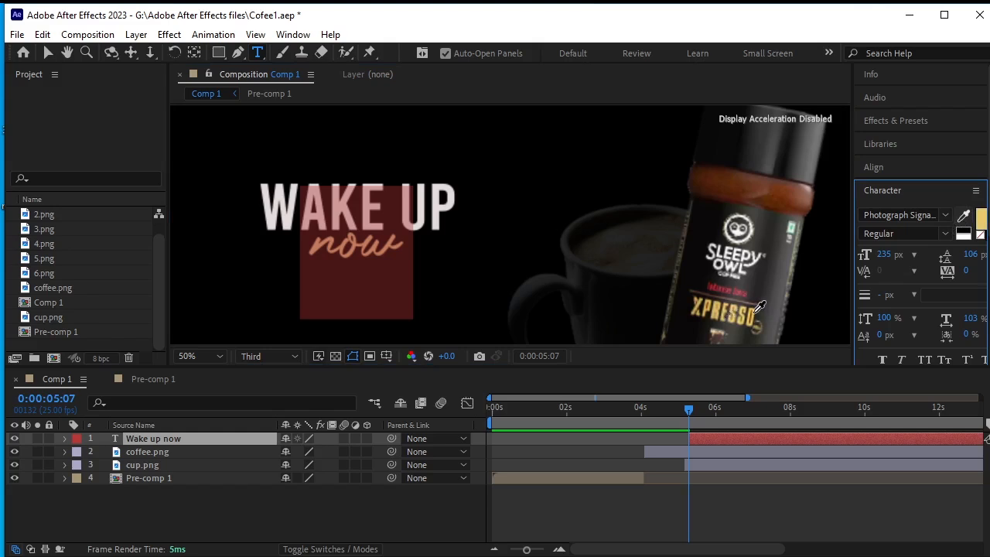
{"action": "left_click", "coordinate": [754, 313]}
{"action": "left_click", "coordinate": [327, 516]}
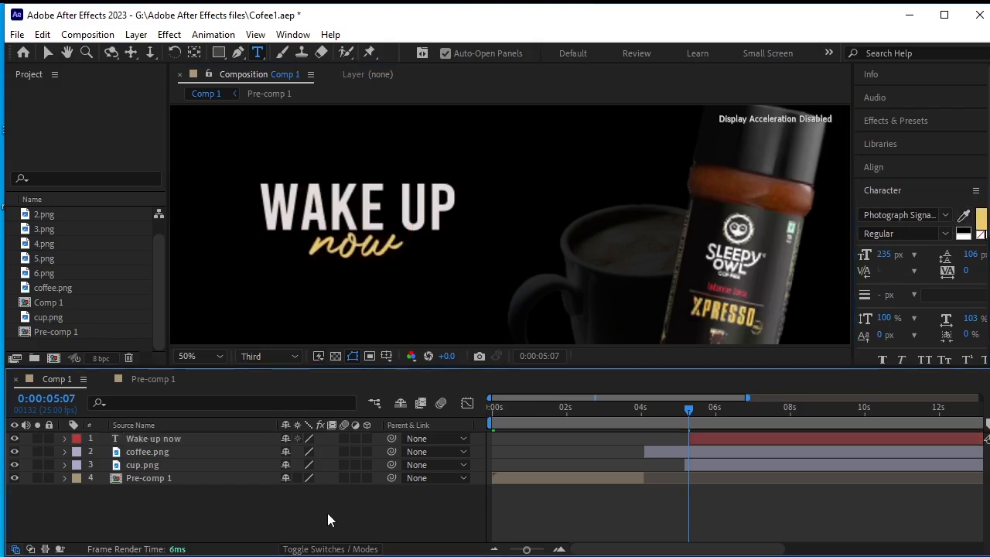
At 0:00:05:10, apply the Evaporate animation preset from the Text Blurs presets to the "Wake up now" layer.
{"action": "key", "text": "comma"}
{"action": "key", "text": "comma"}
{"action": "left_click_drag", "start_coordinate": [690, 411], "coordinate": [691, 412]}
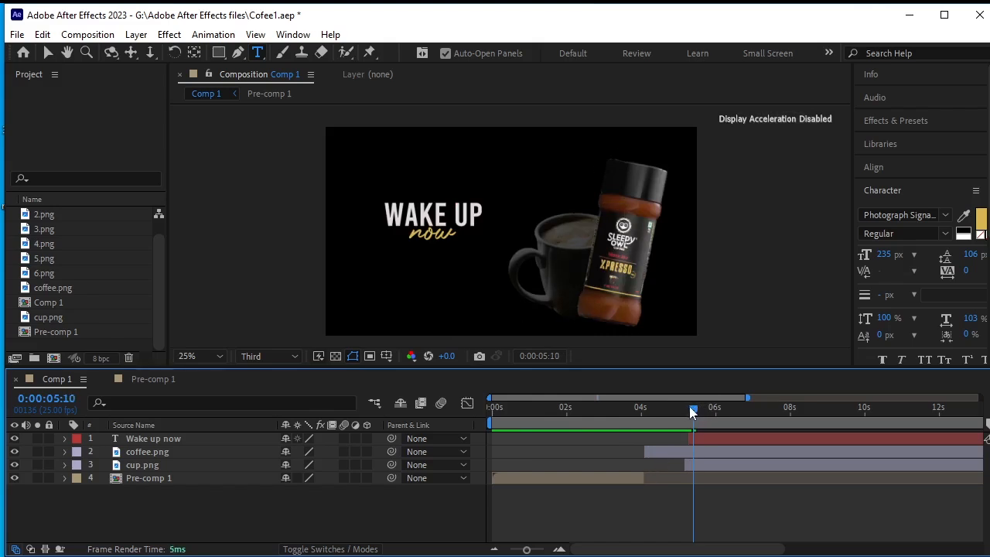
{"action": "left_click", "coordinate": [913, 124]}
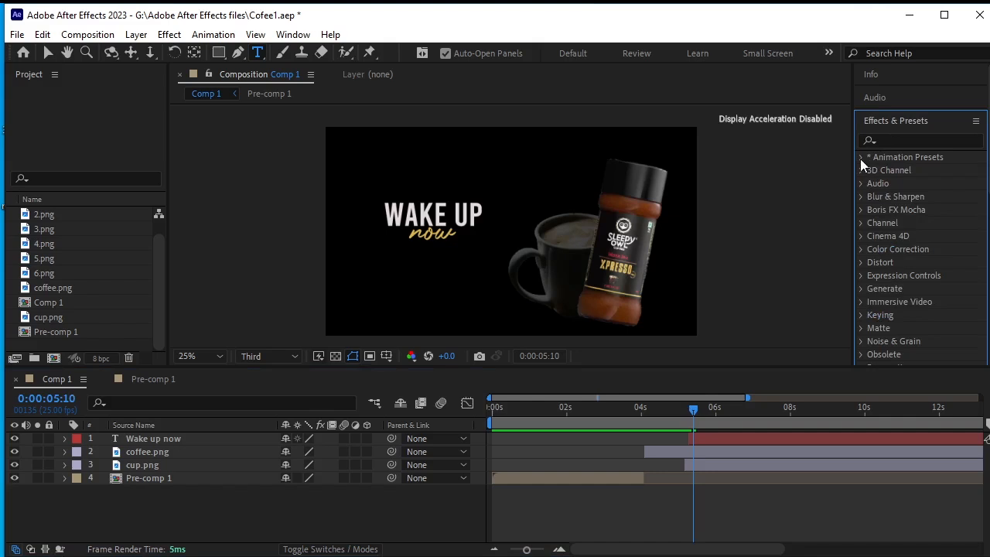
{"action": "left_click", "coordinate": [861, 158]}
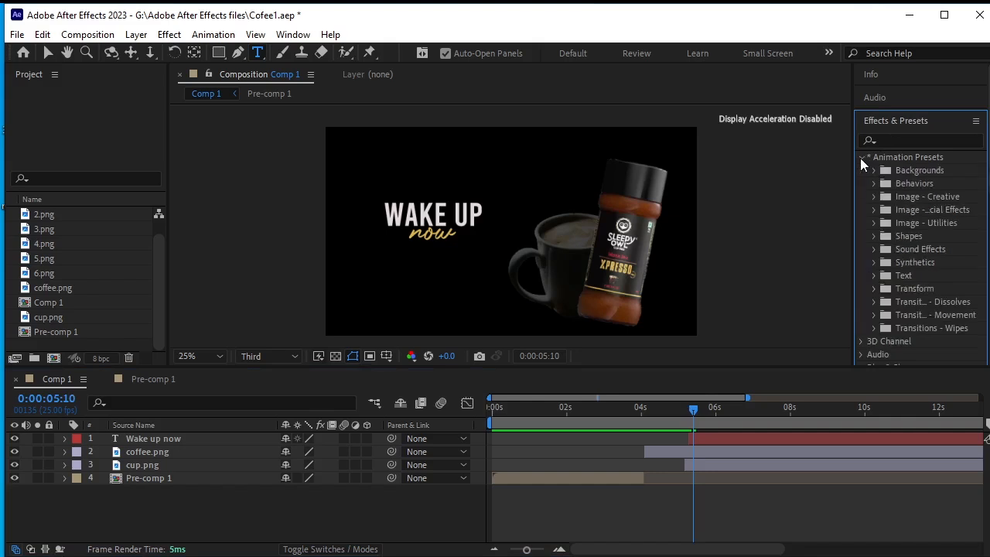
{"action": "left_click", "coordinate": [874, 277]}
{"action": "scroll", "coordinate": [888, 244], "scroll_direction": "down", "scroll_amount": 5}
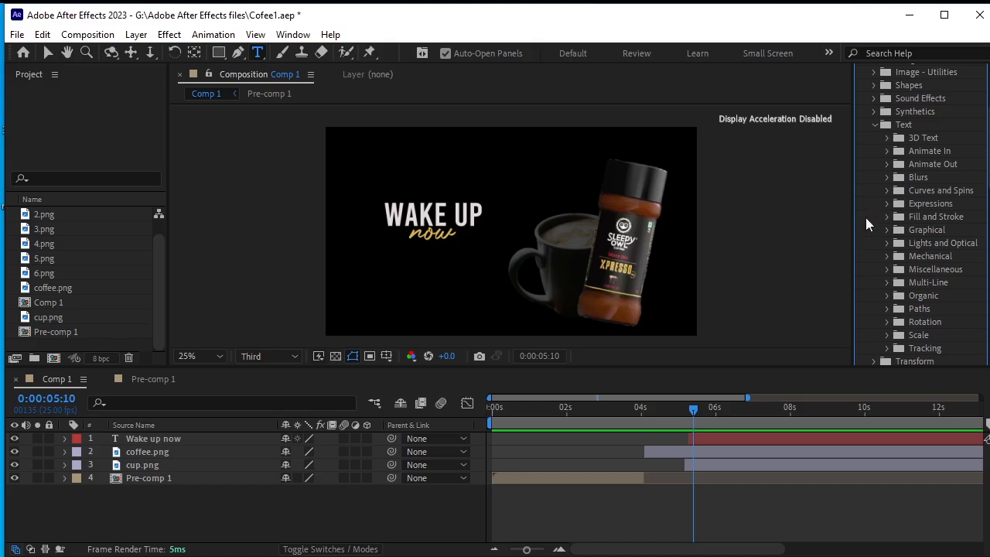
{"action": "left_click", "coordinate": [887, 178]}
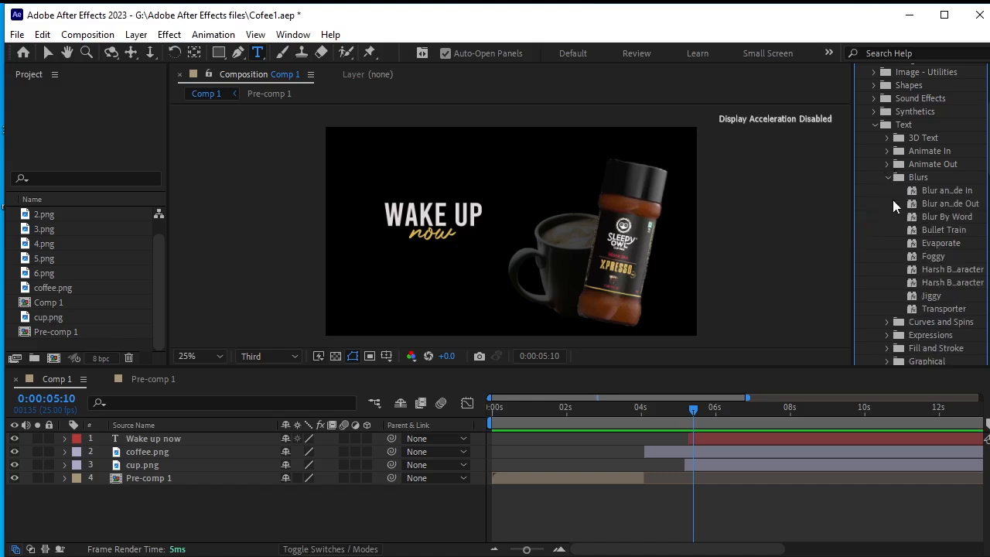
{"action": "left_click_drag", "start_coordinate": [926, 246], "coordinate": [206, 438]}
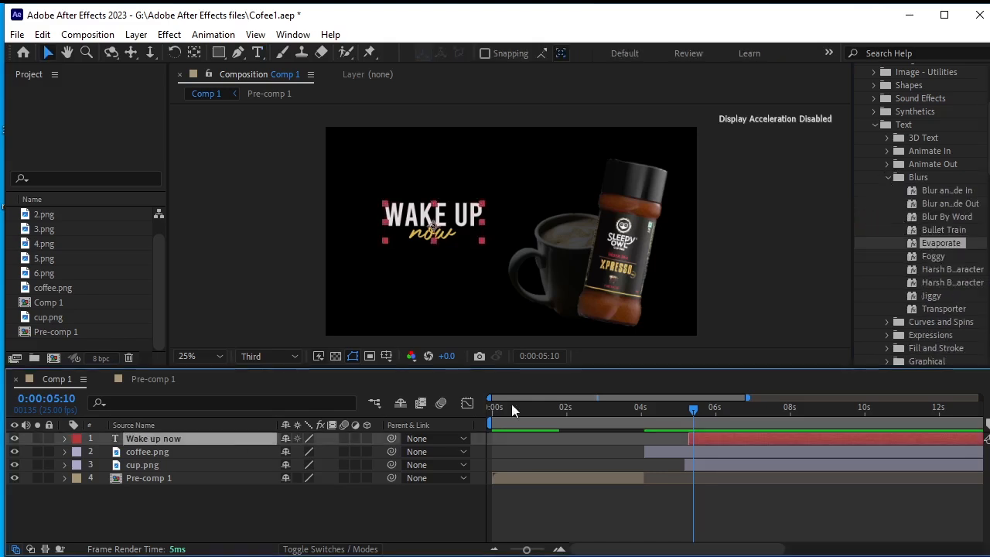
Reapply the Evaporate preset to the text, play it back from 0:00:05:10, and set the current time to 0:00:05:21.
{"action": "left_click", "coordinate": [932, 245]}
{"action": "key", "text": "space"}
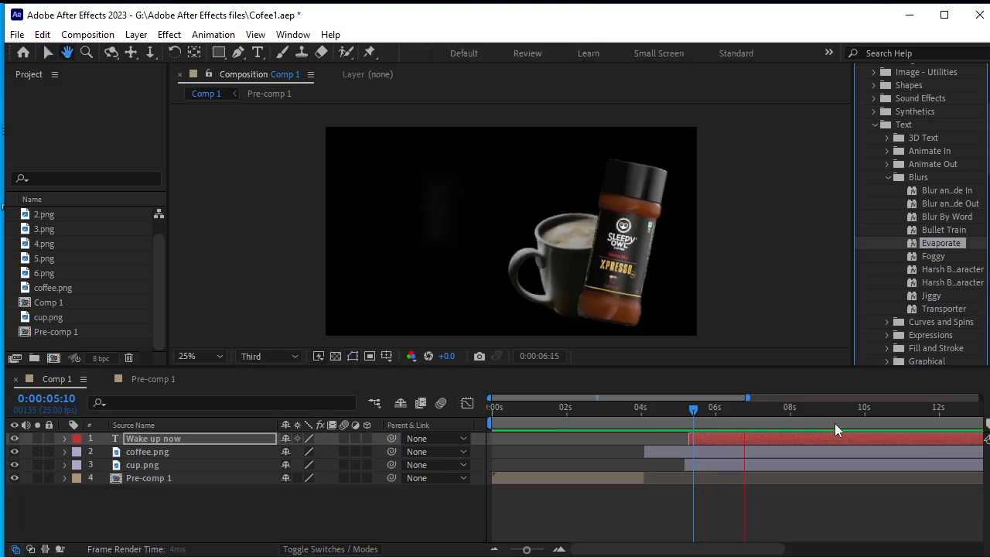
{"action": "double_click", "coordinate": [945, 244]}
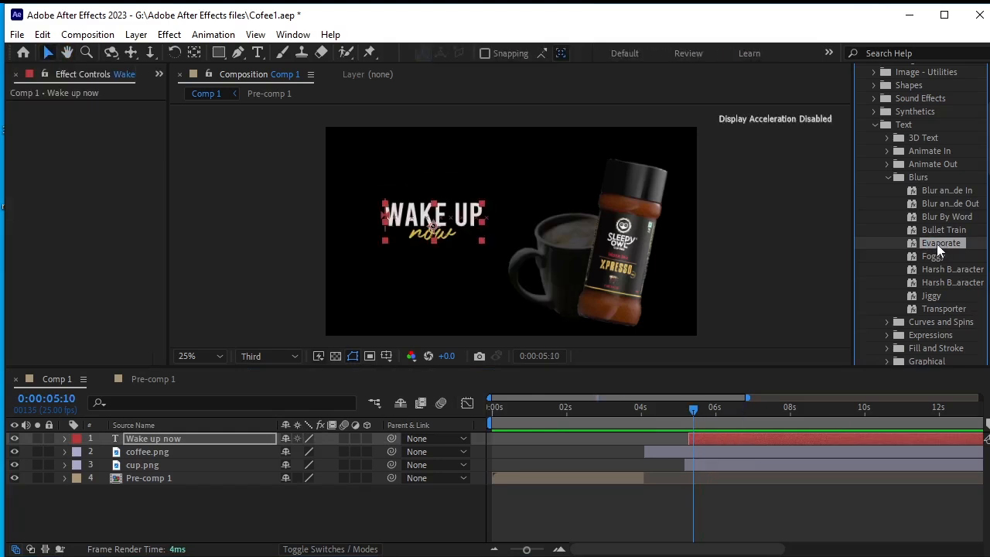
{"action": "key", "text": "space"}
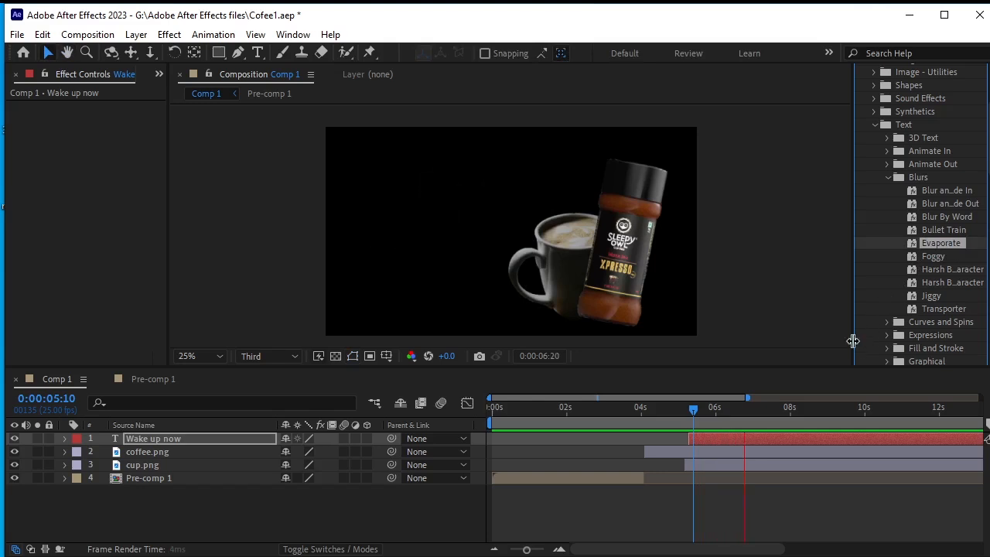
{"action": "key", "text": "space"}
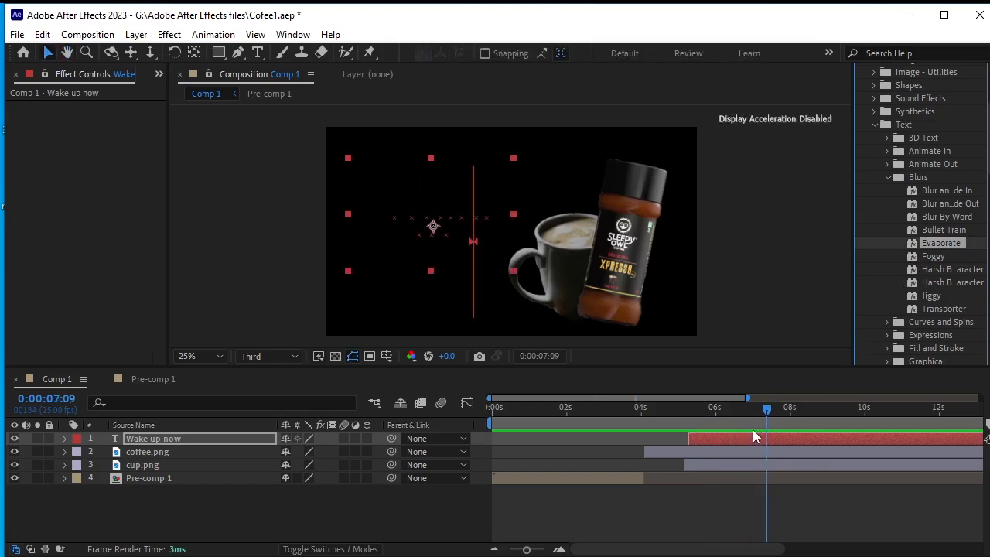
{"action": "left_click_drag", "start_coordinate": [767, 410], "coordinate": [717, 423]}
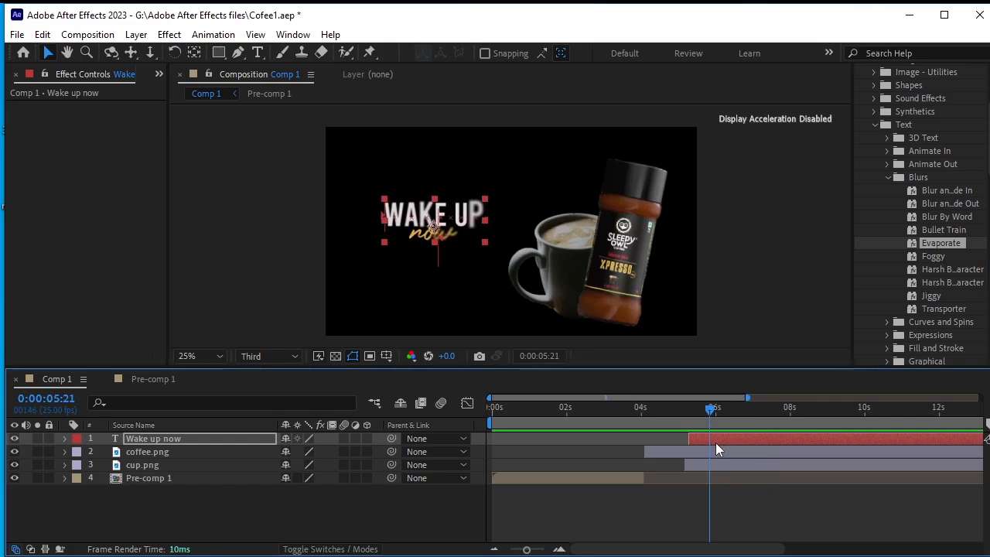
Reveal the text layer's keyframes and time-reverse the two Range Selector Offset keyframes.
{"action": "key", "text": "u"}
{"action": "left_click_drag", "start_coordinate": [809, 458], "coordinate": [678, 473]}
{"action": "right_click", "coordinate": [694, 469]}
{"action": "mouse_move", "coordinate": [861, 546]}
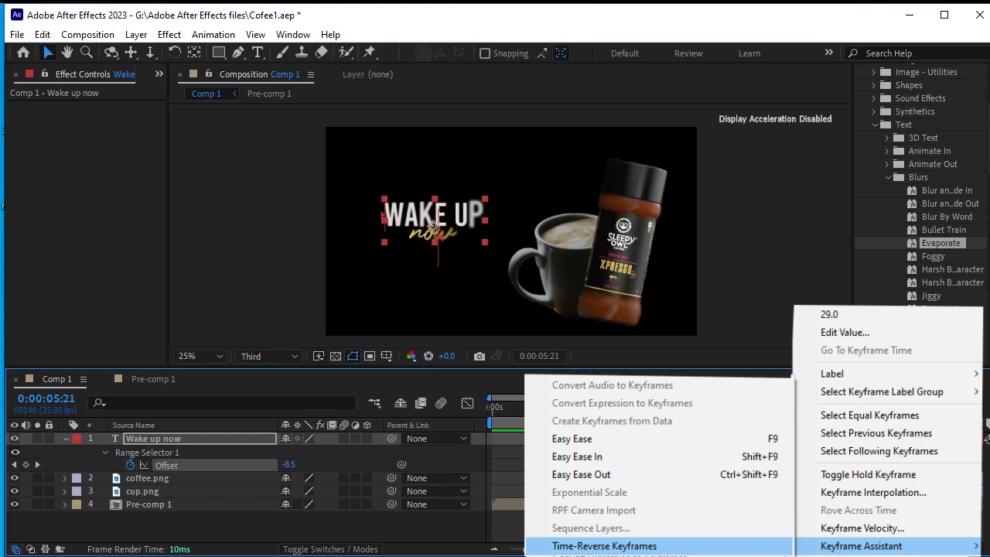
{"action": "left_click", "coordinate": [604, 546]}
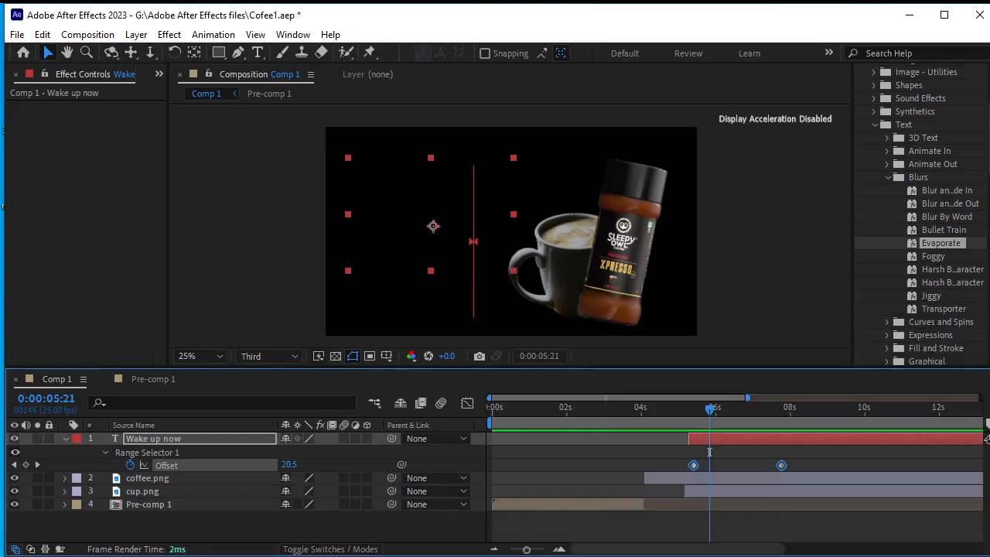
Preview the text animation from 0:00:04:05 and move the last Offset keyframe earlier, to about 7 seconds.
{"action": "left_click_drag", "start_coordinate": [707, 411], "coordinate": [648, 421]}
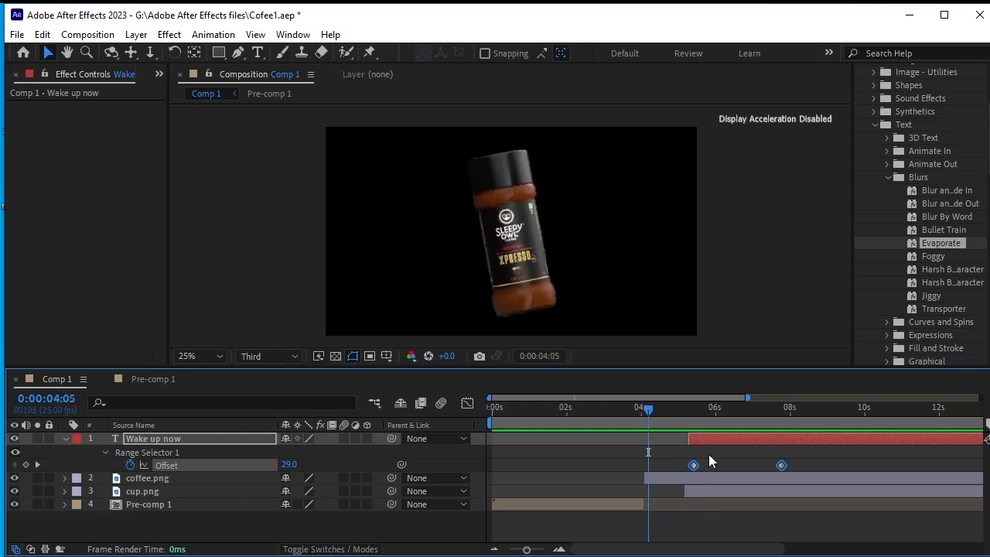
{"action": "key", "text": "space"}
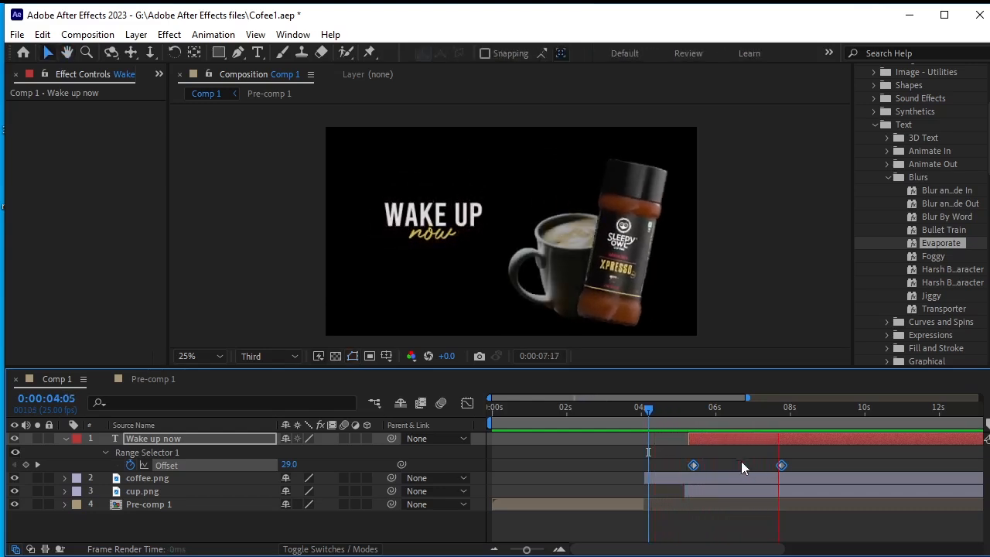
{"action": "key", "text": "space"}
{"action": "left_click_drag", "start_coordinate": [781, 465], "coordinate": [756, 465]}
Collapse the text layer's properties and play back the composition from the beginning to check the whole animation.
{"action": "left_click_drag", "start_coordinate": [527, 550], "coordinate": [510, 549]}
{"action": "left_click_drag", "start_coordinate": [662, 409], "coordinate": [330, 448]}
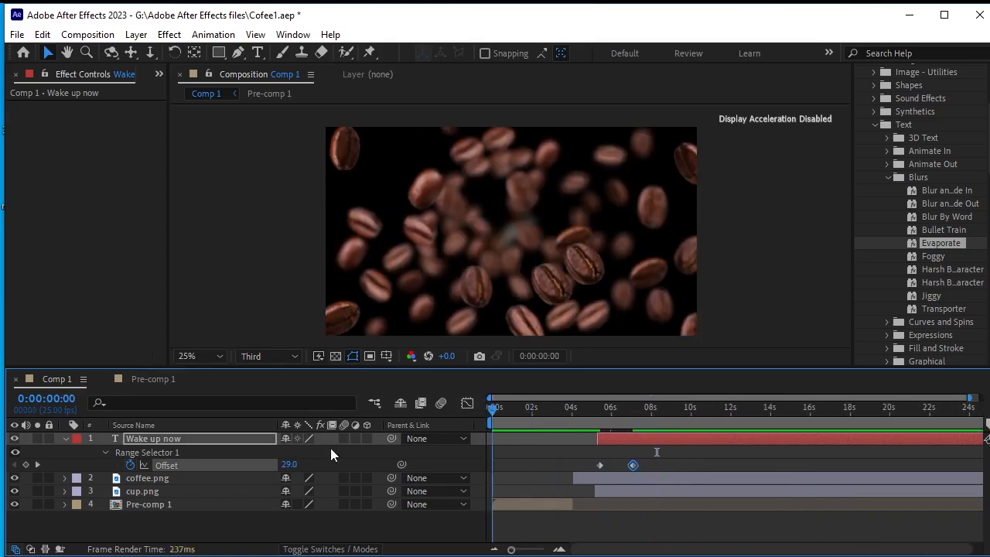
{"action": "left_click", "coordinate": [380, 523]}
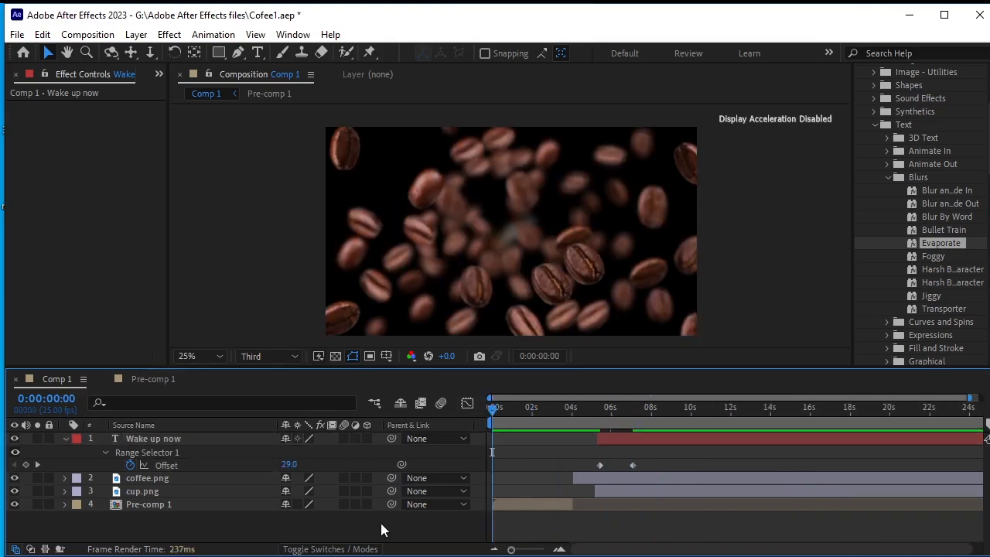
{"action": "left_click", "coordinate": [65, 438]}
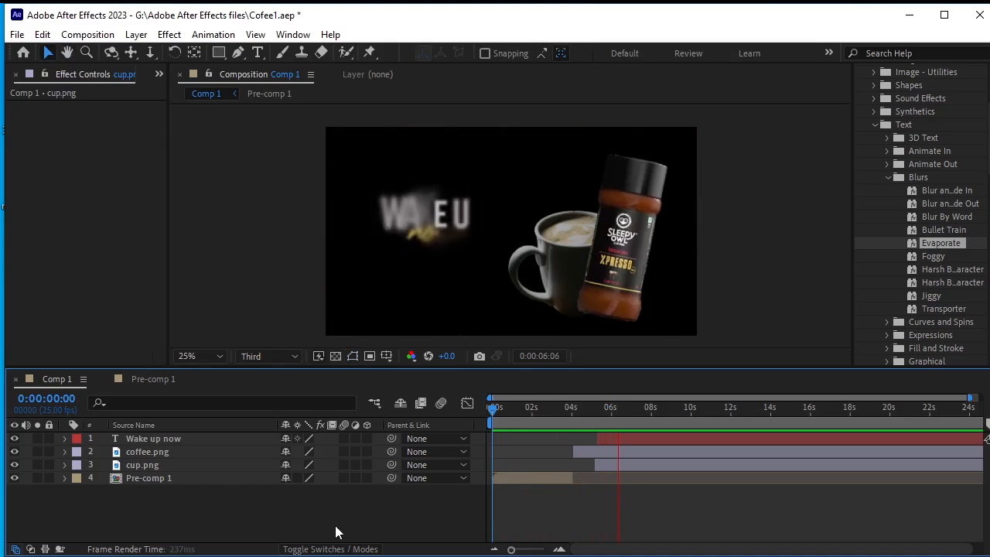
{"action": "key", "text": "space"}
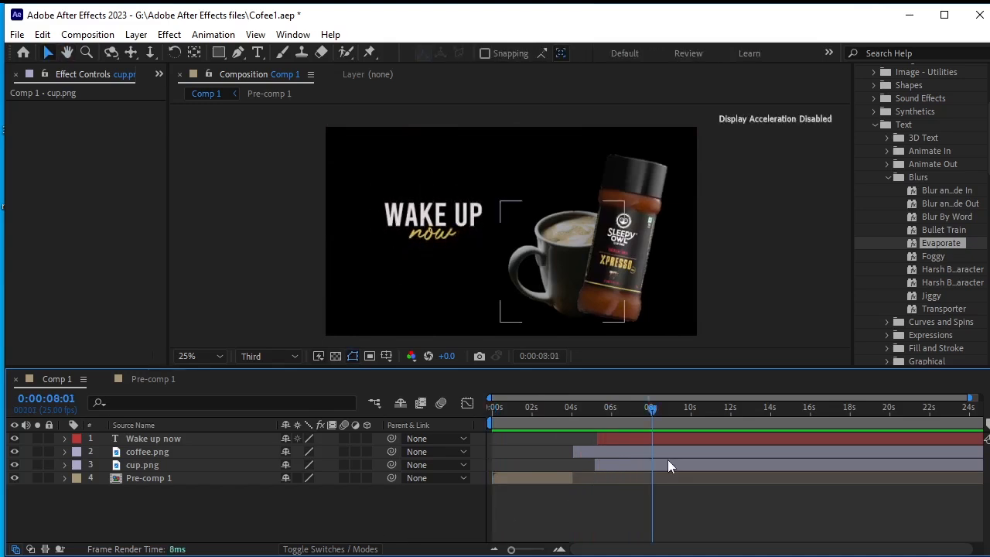
Shift the "Wake up now" layer earlier to start at about 5 seconds, and set the current time to 0:00:06:01.
{"action": "left_click", "coordinate": [659, 439]}
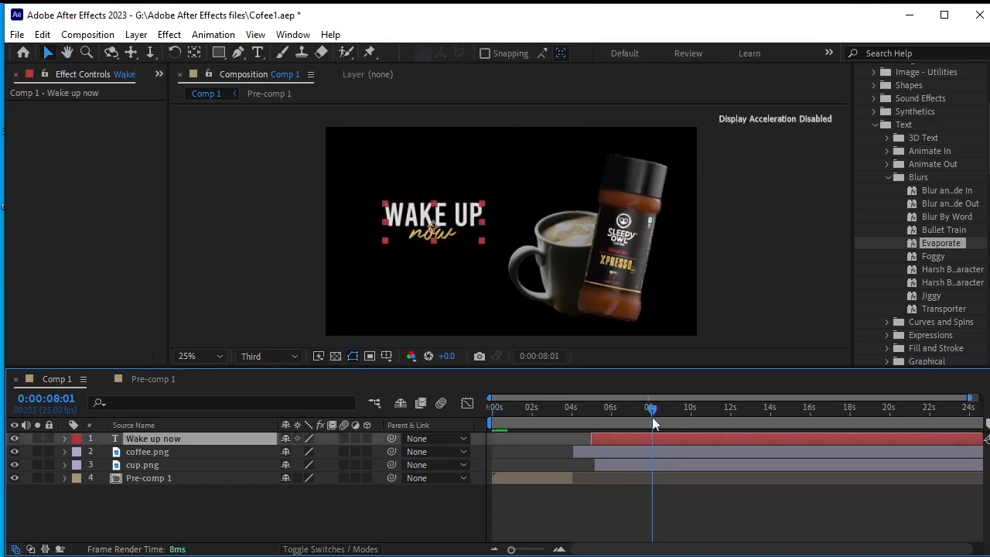
{"action": "left_click_drag", "start_coordinate": [652, 408], "coordinate": [613, 429]}
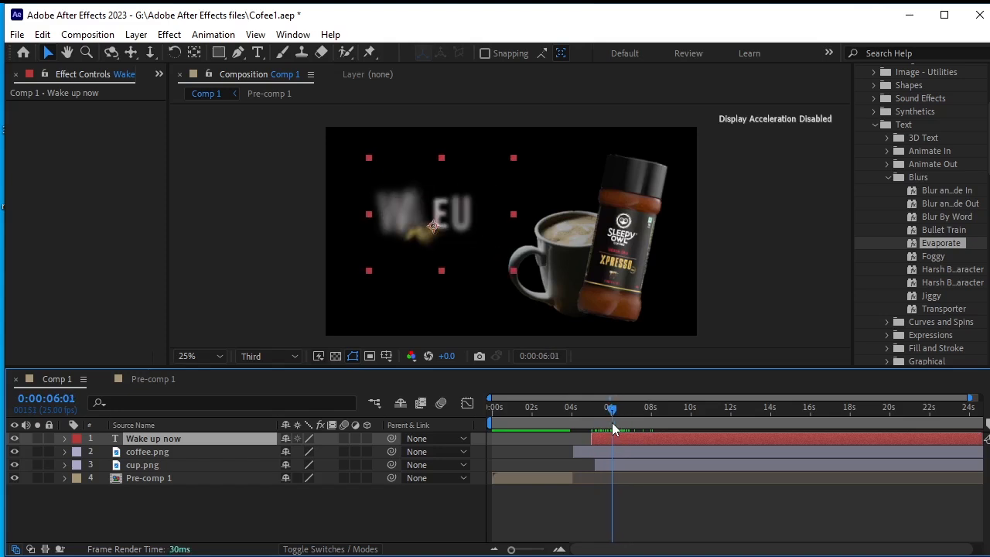
{"action": "left_click", "coordinate": [285, 504]}
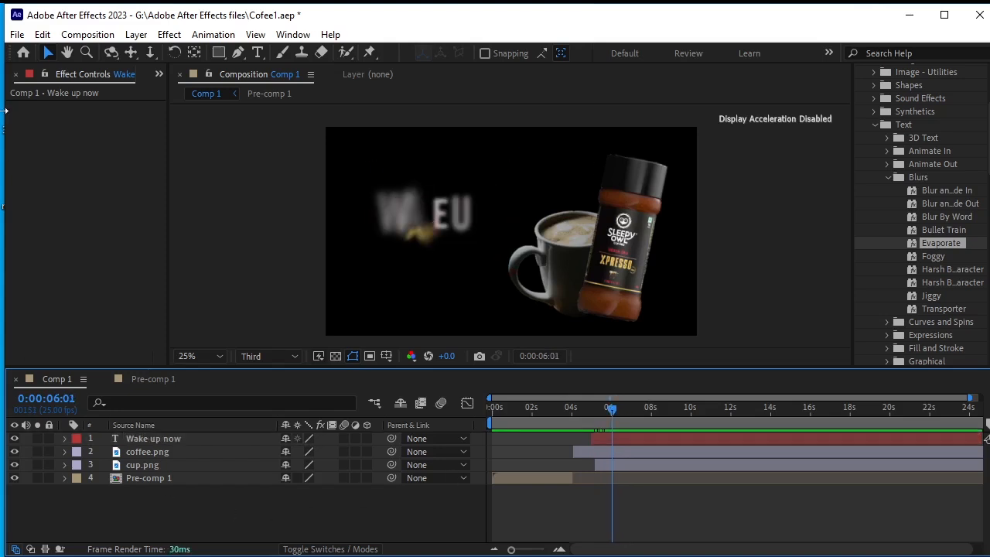
Import the Thin_Smoke_8___30s___4k_res video from the coffee folder into the project as footage.
{"action": "left_click", "coordinate": [157, 74]}
{"action": "left_click", "coordinate": [185, 92]}
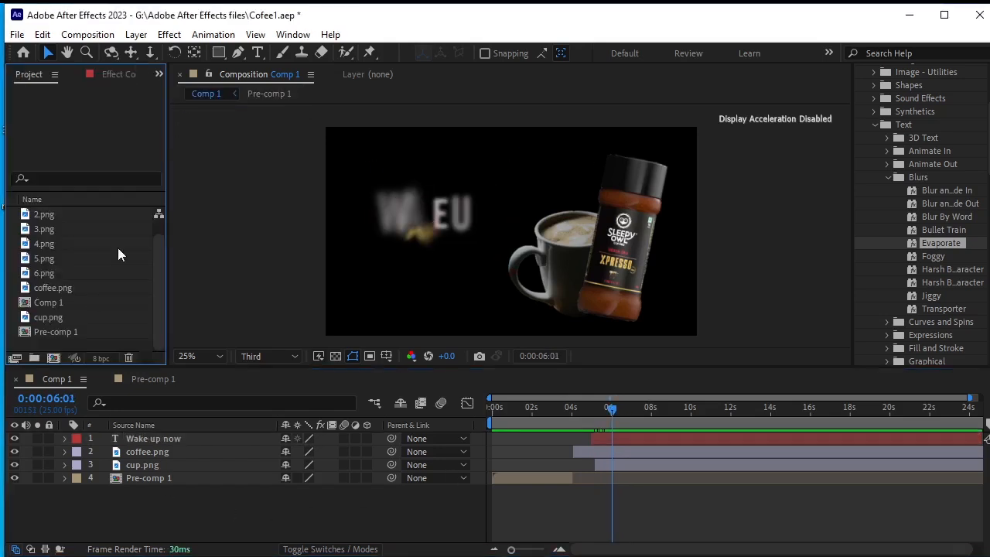
{"action": "right_click", "coordinate": [67, 341]}
{"action": "mouse_move", "coordinate": [108, 420]}
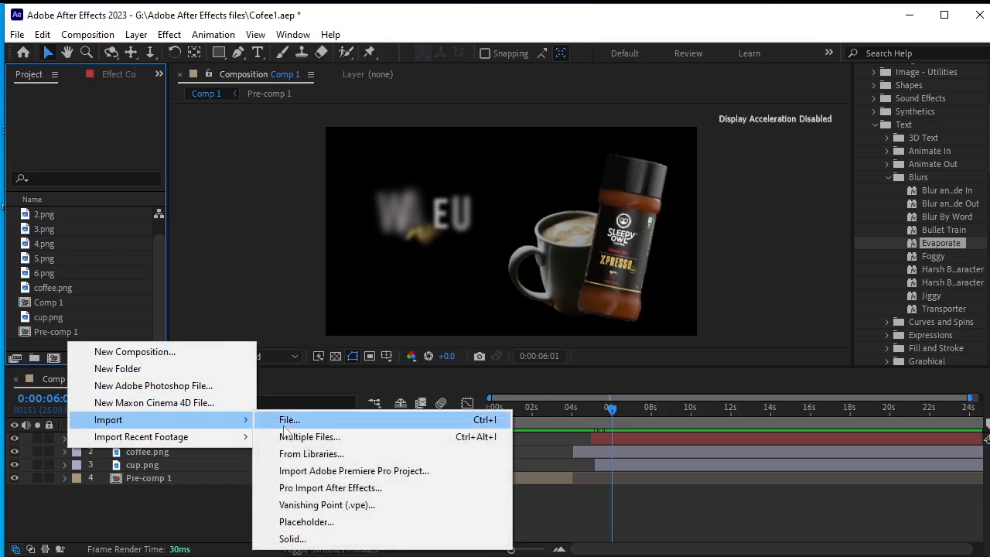
{"action": "left_click", "coordinate": [294, 420]}
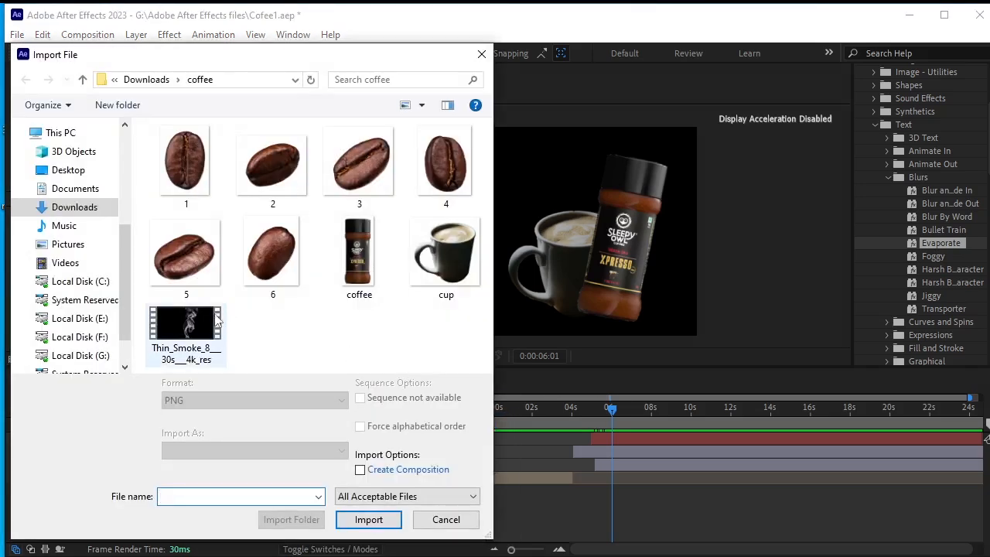
{"action": "left_click", "coordinate": [211, 334]}
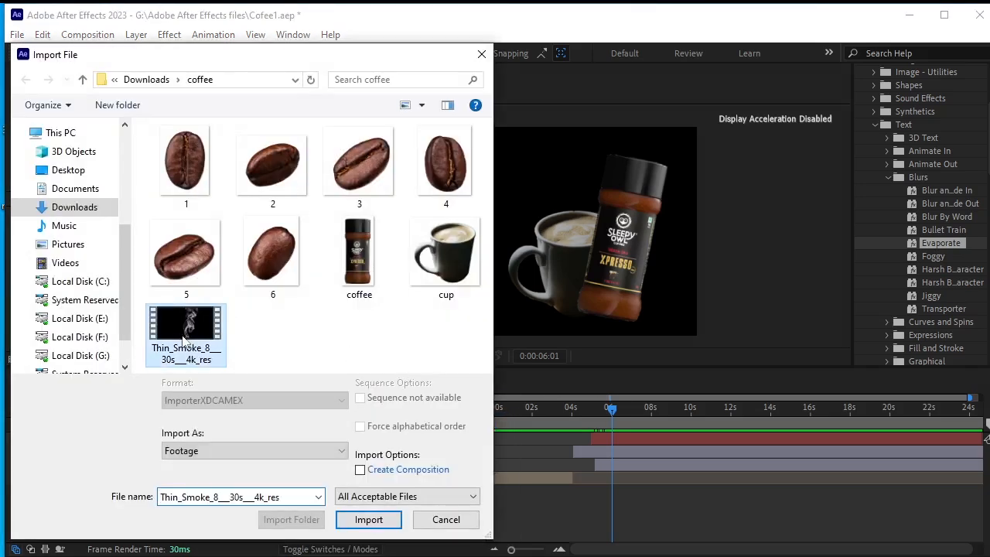
{"action": "left_click", "coordinate": [367, 520]}
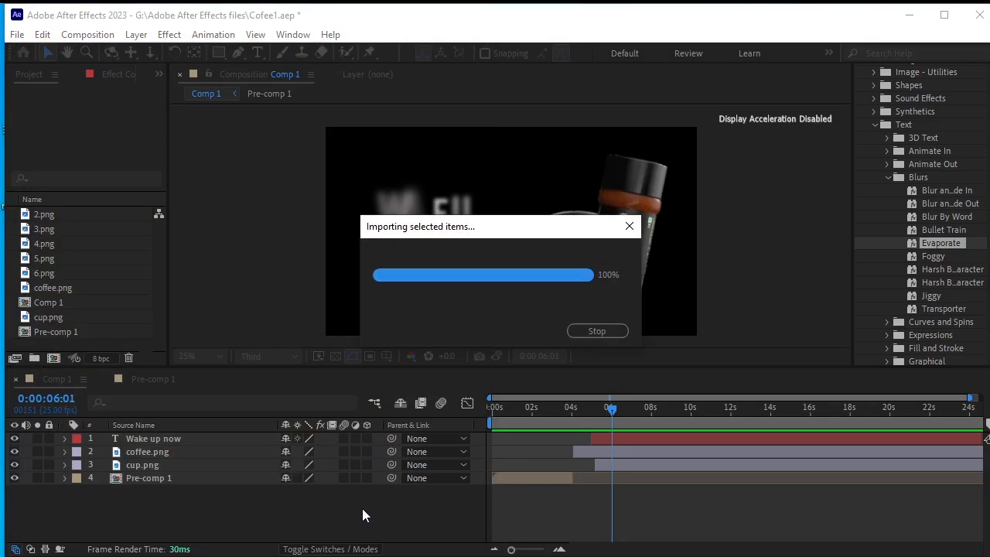
Add the smoke video to Comp 1 directly beneath the text layer and scale it to 40%.
{"action": "left_click_drag", "start_coordinate": [107, 342], "coordinate": [196, 454]}
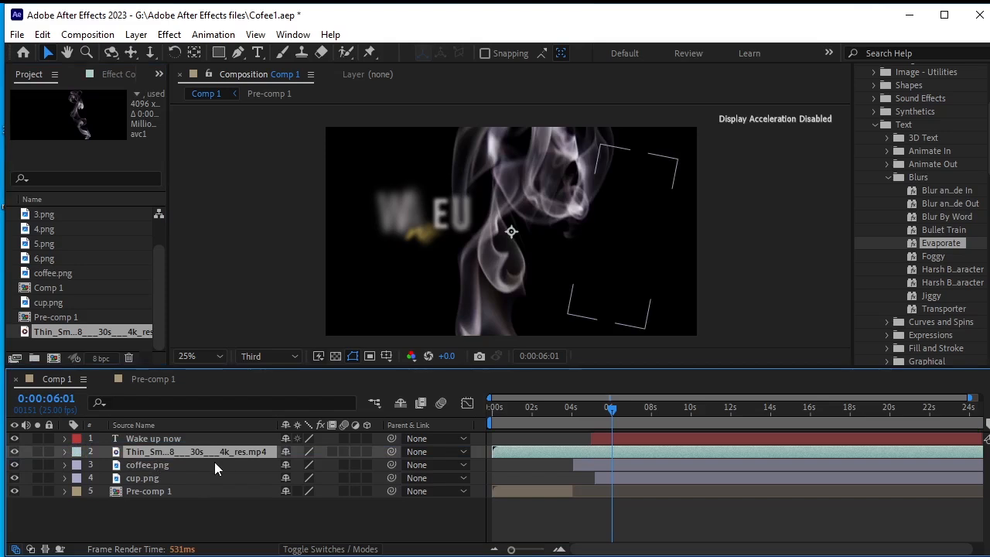
{"action": "key", "text": "s"}
{"action": "left_click_drag", "start_coordinate": [325, 465], "coordinate": [288, 477]}
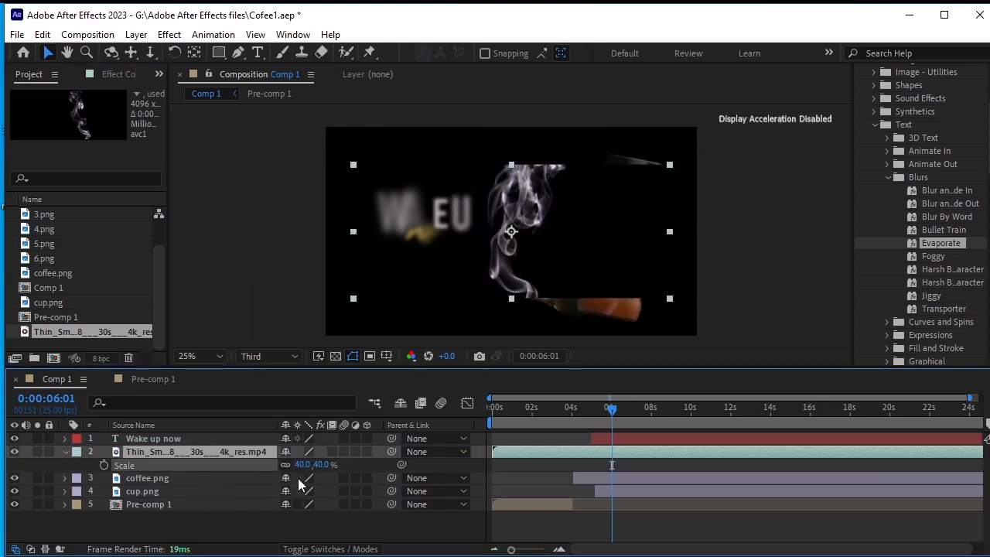
Set the smoke layer's blending mode to Screen and move the smoke up so it rises from the coffee cup.
{"action": "left_click", "coordinate": [31, 549]}
{"action": "left_click", "coordinate": [420, 451]}
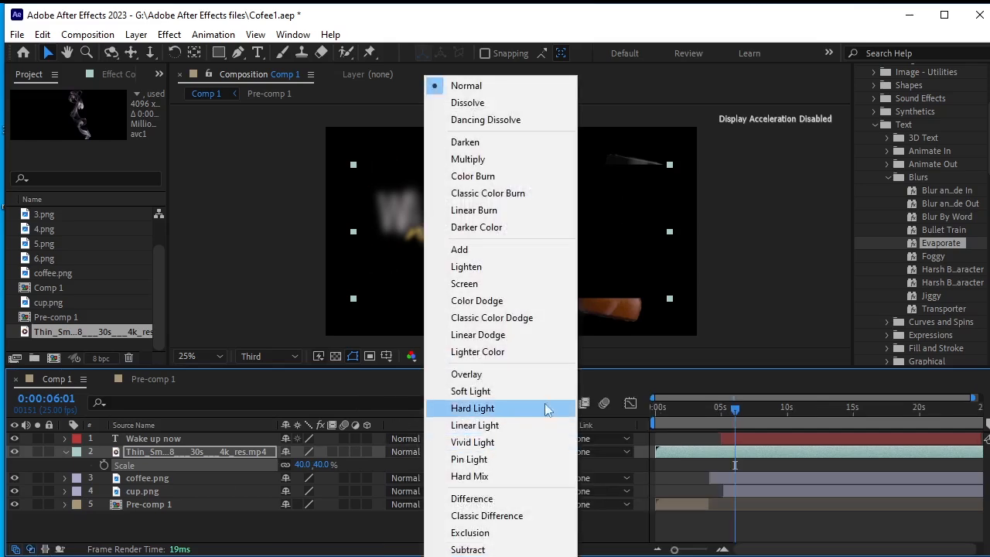
{"action": "left_click", "coordinate": [529, 284]}
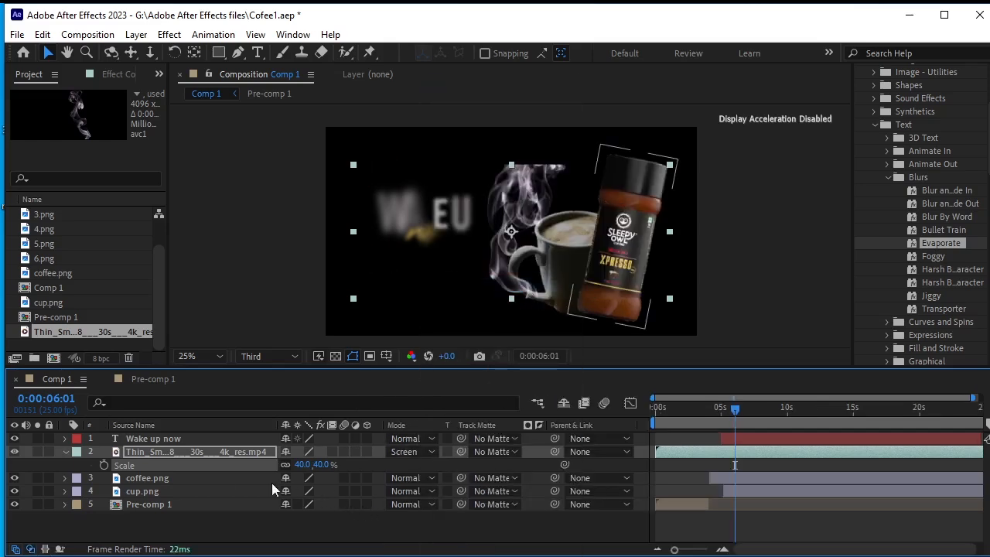
{"action": "left_click", "coordinate": [66, 455]}
{"action": "left_click_drag", "start_coordinate": [533, 210], "coordinate": [587, 144]}
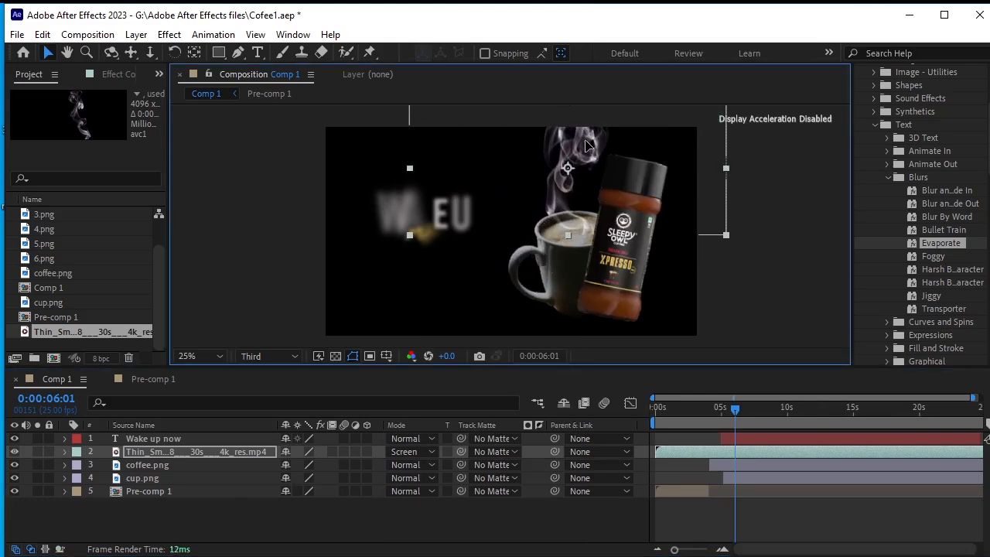
Move the coffee.png layer above the smoke layer and nudge the smoke slightly to align it with the cup.
{"action": "left_click", "coordinate": [147, 479]}
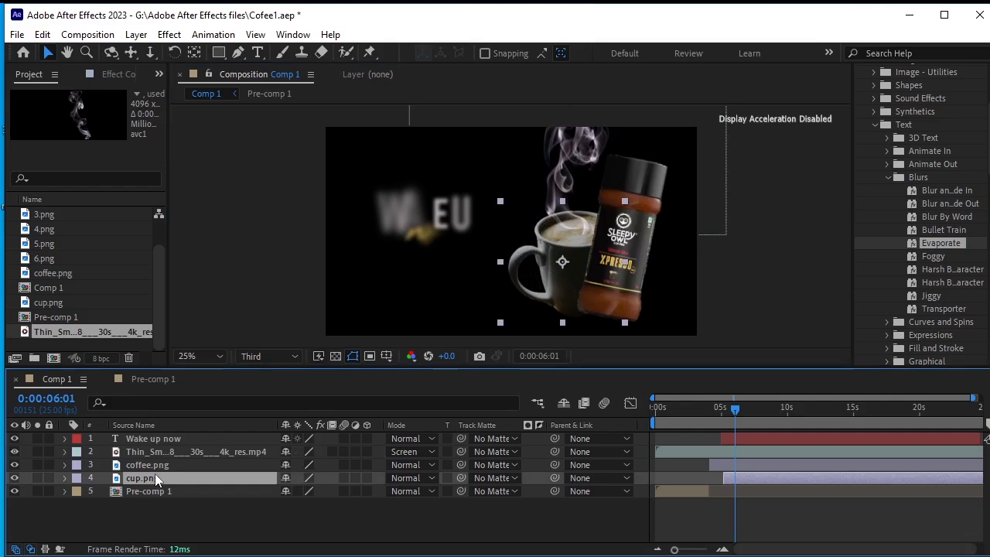
{"action": "left_click_drag", "start_coordinate": [158, 465], "coordinate": [178, 446]}
{"action": "left_click", "coordinate": [563, 184]}
{"action": "left_click_drag", "start_coordinate": [563, 184], "coordinate": [570, 189]}
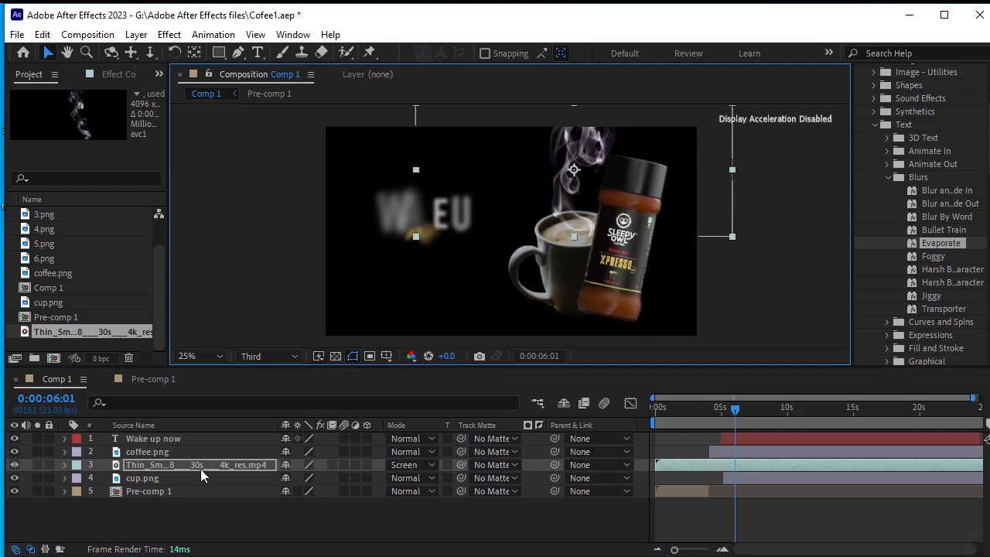
Lower the smoke layer's opacity to 63% and fine-tune the smoke's position over the cup.
{"action": "key", "text": "t"}
{"action": "left_click_drag", "start_coordinate": [291, 479], "coordinate": [274, 491]}
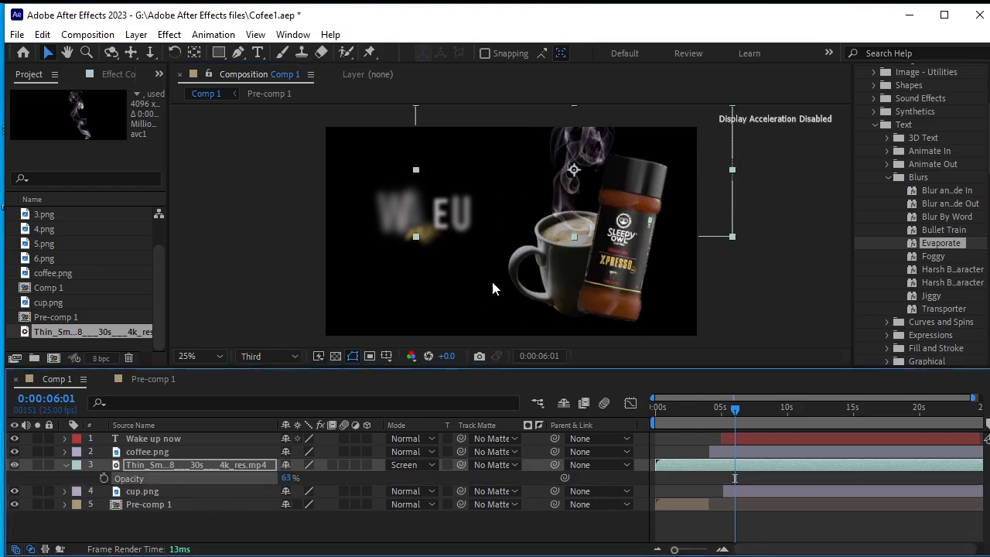
{"action": "left_click_drag", "start_coordinate": [553, 225], "coordinate": [560, 226]}
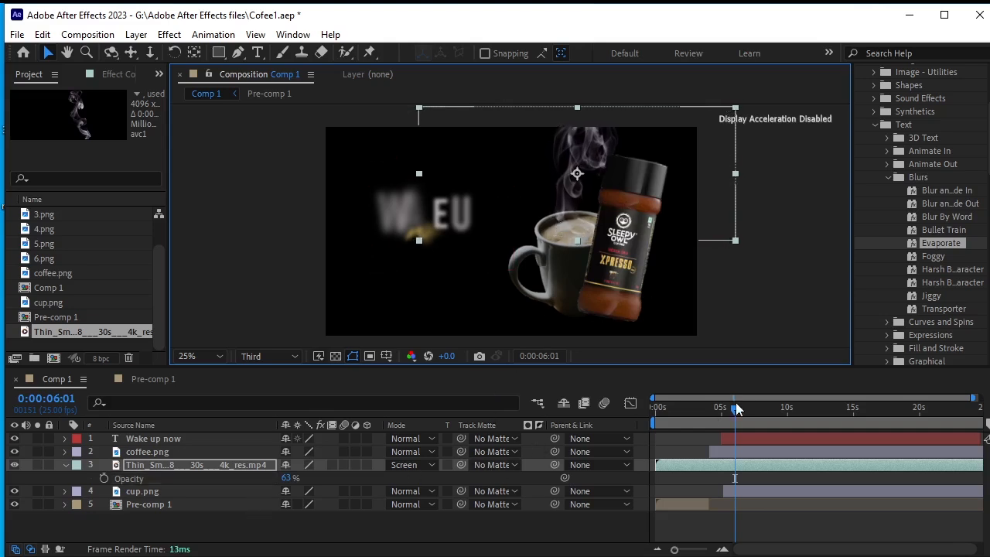
Shift the smoke layer in time to start at about 0:00:05:19 and preview the result.
{"action": "left_click_drag", "start_coordinate": [735, 410], "coordinate": [729, 464]}
{"action": "left_click_drag", "start_coordinate": [682, 465], "coordinate": [759, 465]}
{"action": "key", "text": "space"}
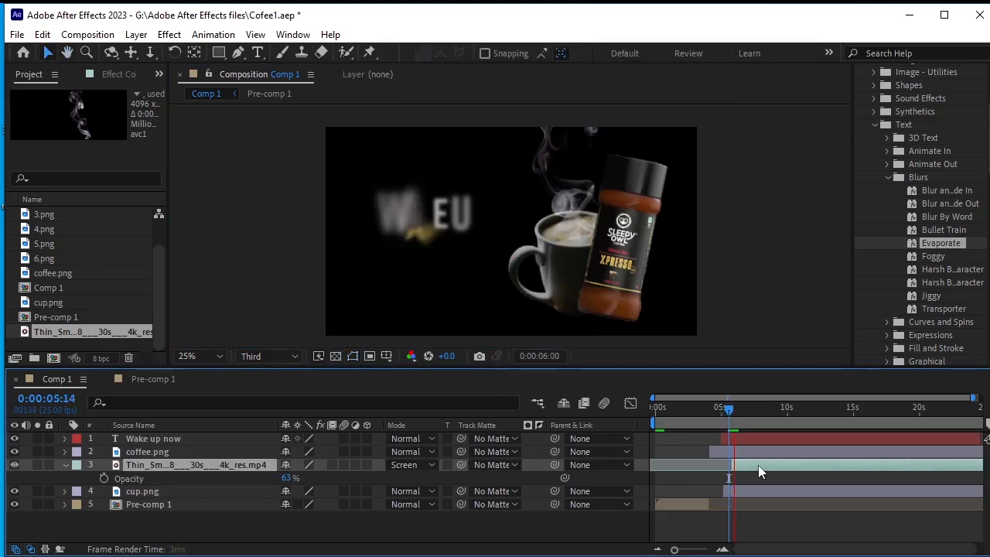
{"action": "key", "text": "space"}
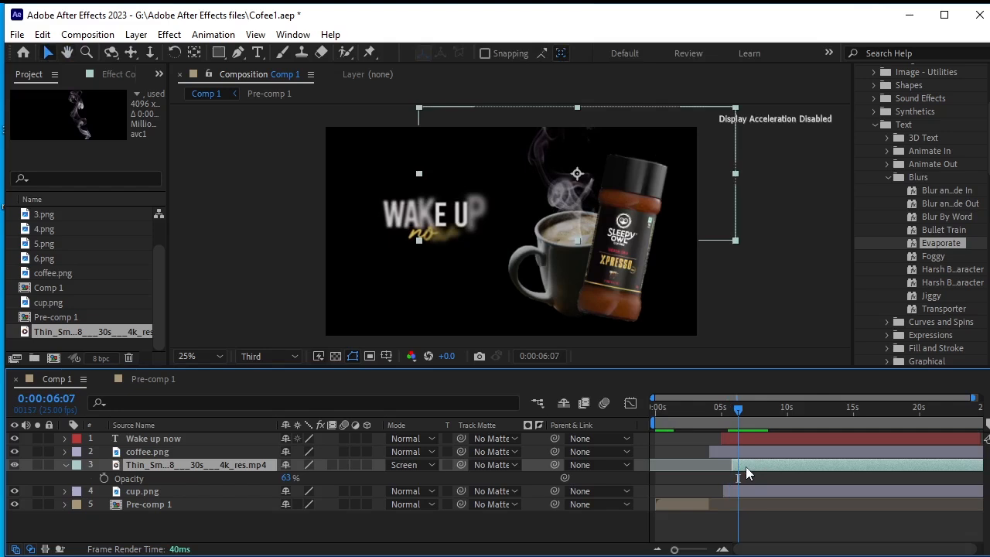
Keyframe the smoke layer's opacity at 60% at 0:00:07:01 and at 8% at 0:00:05:19.
{"action": "key", "text": "t"}
{"action": "key", "text": "t"}
{"action": "left_click_drag", "start_coordinate": [734, 406], "coordinate": [728, 428]}
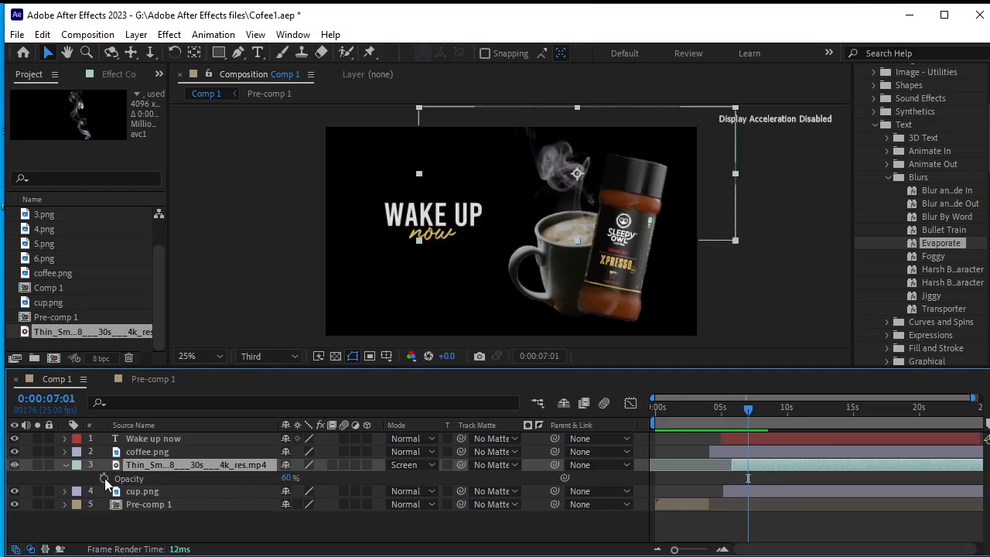
{"action": "left_click", "coordinate": [104, 478]}
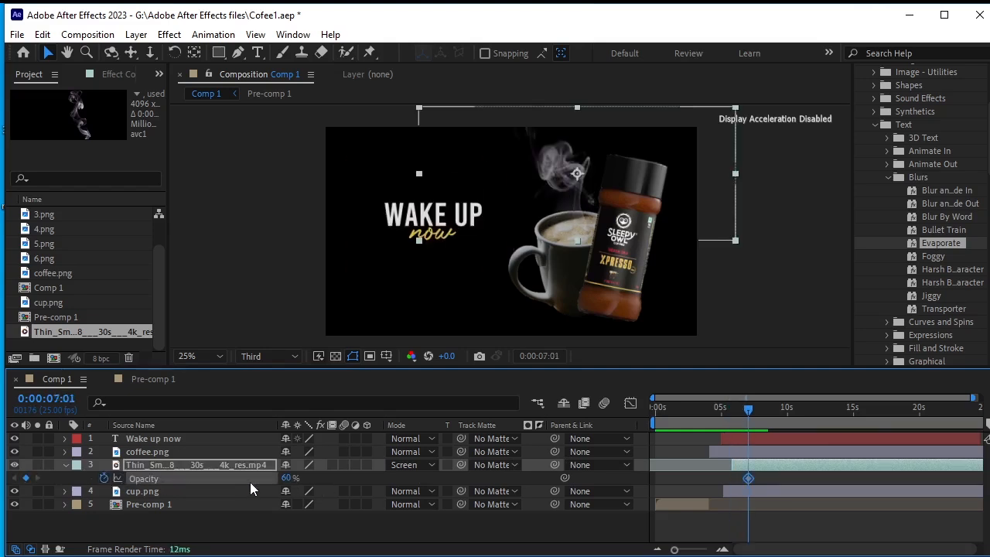
{"action": "left_click_drag", "start_coordinate": [748, 410], "coordinate": [732, 424]}
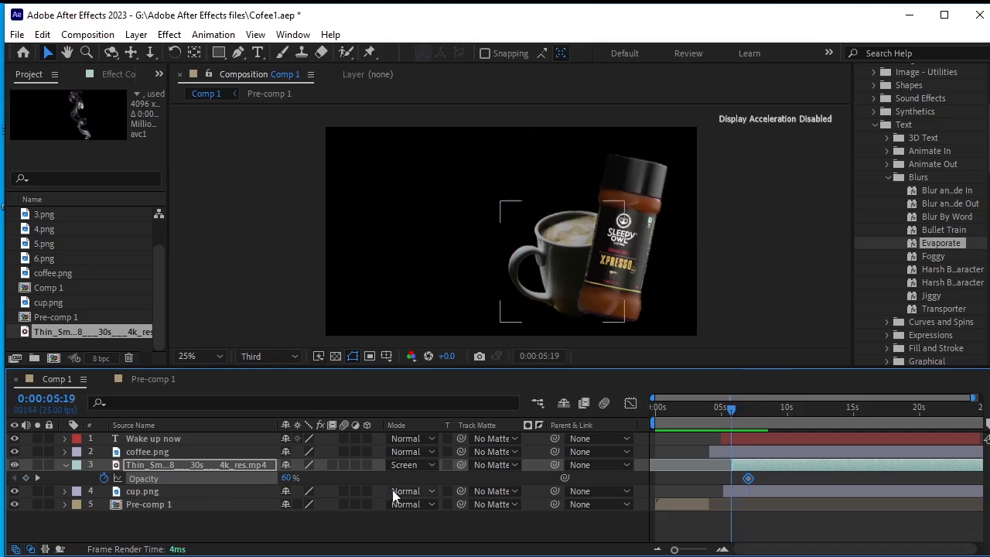
{"action": "left_click_drag", "start_coordinate": [253, 481], "coordinate": [3, 482]}
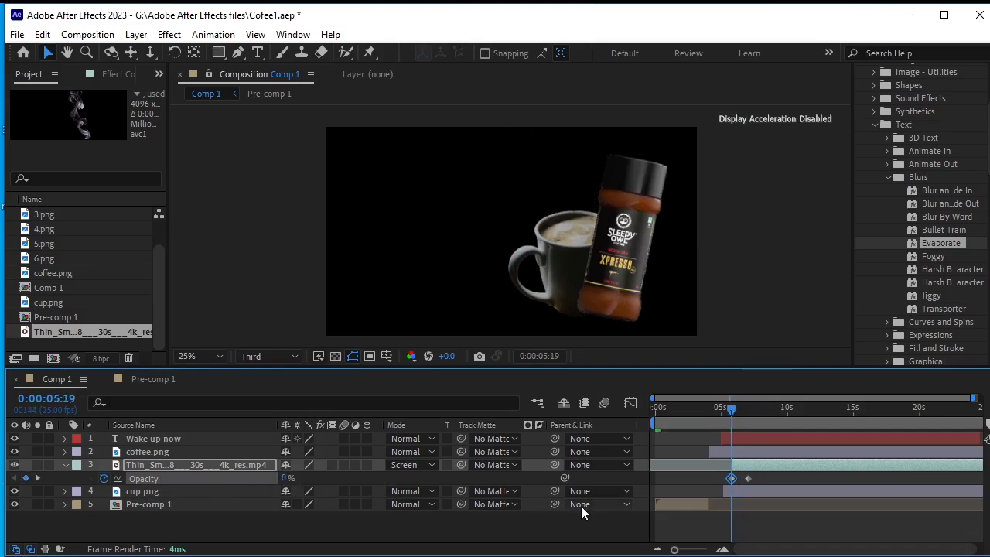
Play back the smoke fade-in, then scrub back through the composition to check the animation.
{"action": "left_click", "coordinate": [559, 520]}
{"action": "key", "text": "space"}
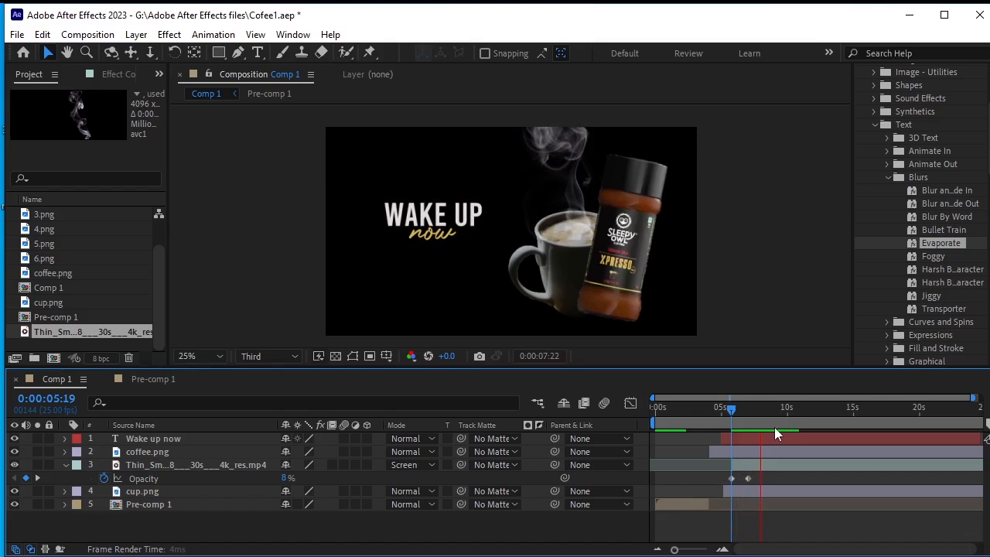
{"action": "left_click", "coordinate": [763, 410]}
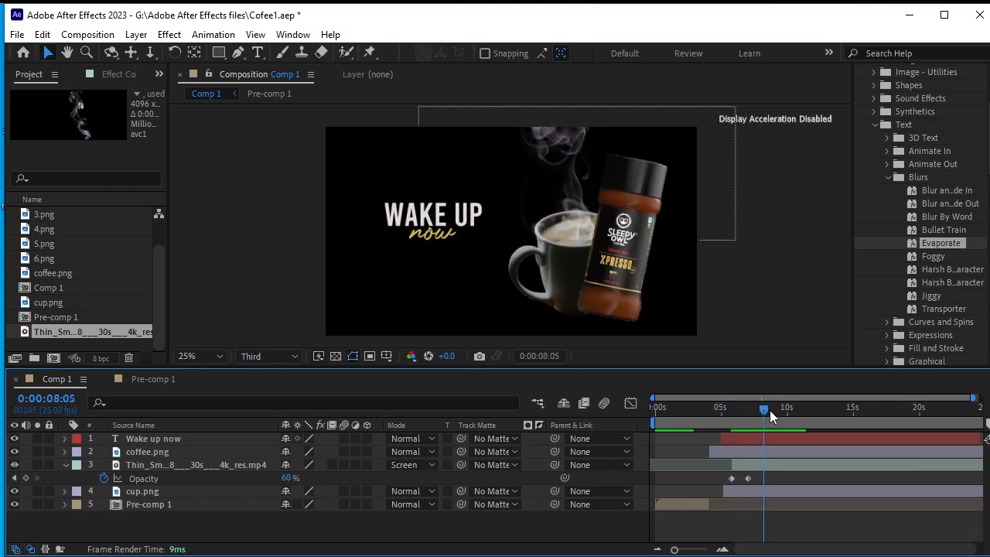
{"action": "left_click_drag", "start_coordinate": [770, 410], "coordinate": [515, 409]}
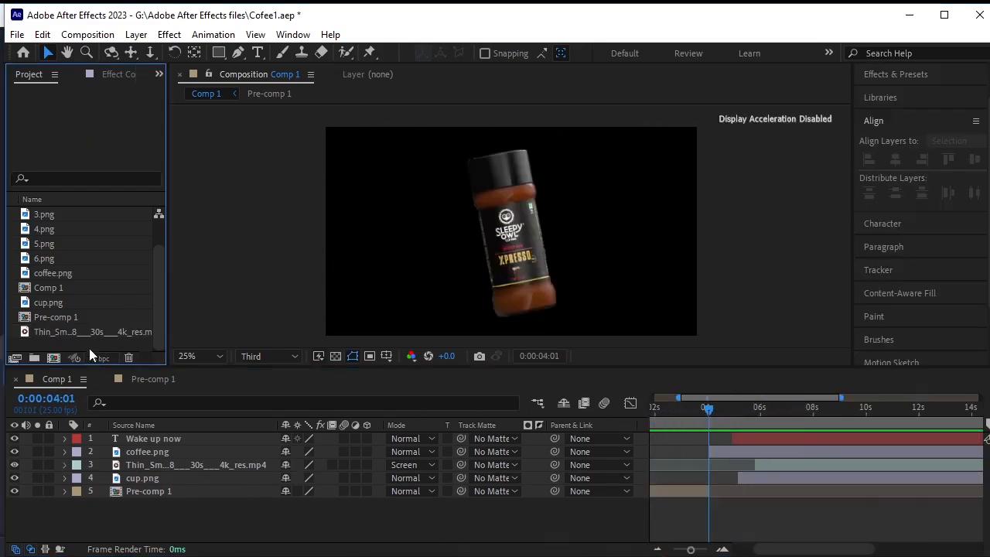
{"action": "left_click", "coordinate": [93, 332]}
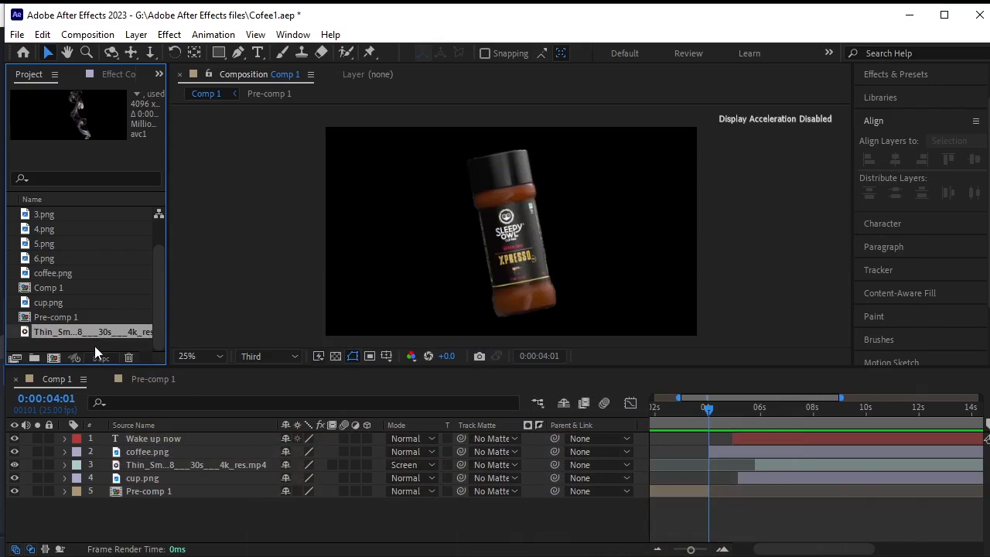
{"action": "right_click", "coordinate": [95, 353]}
{"action": "mouse_move", "coordinate": [228, 426]}
{"action": "left_click", "coordinate": [310, 425]}
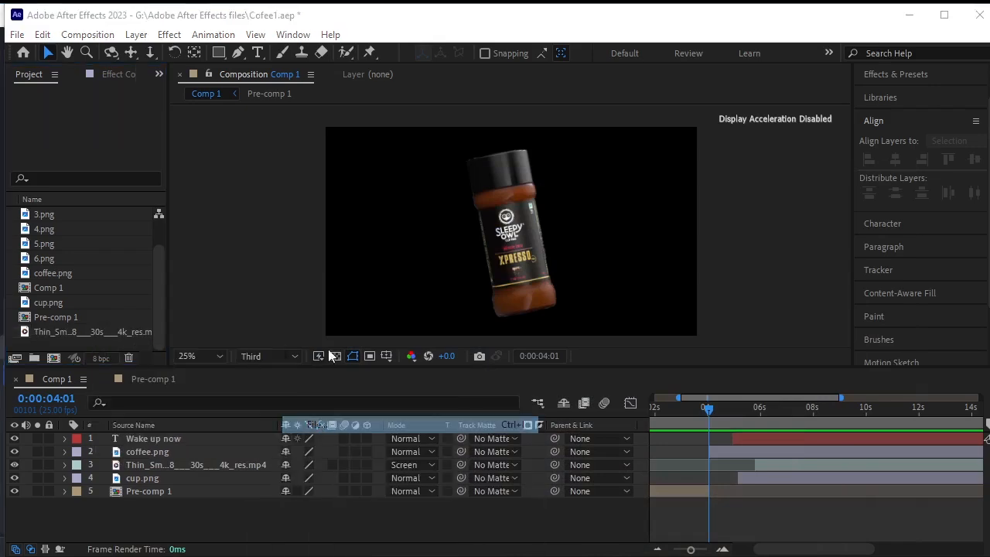
{"action": "scroll", "coordinate": [319, 305], "scroll_direction": "down", "scroll_amount": 1}
{"action": "left_click", "coordinate": [376, 525]}
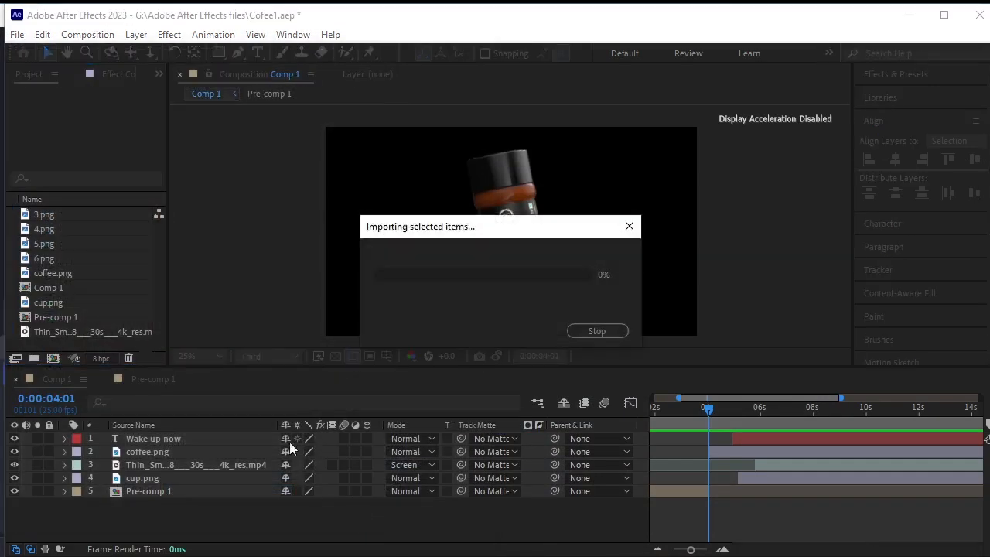
{"action": "left_click_drag", "start_coordinate": [113, 316], "coordinate": [165, 506]}
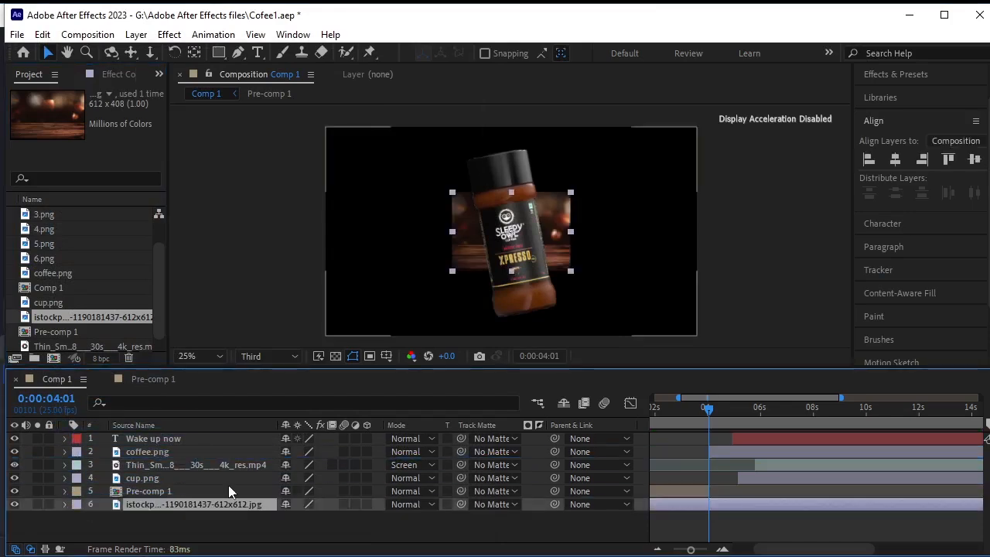
Scale the background image to 388%, lower its opacity to 20%, and reposition it slightly down and to the right.
{"action": "key", "text": "s"}
{"action": "left_click_drag", "start_coordinate": [319, 522], "coordinate": [542, 503]}
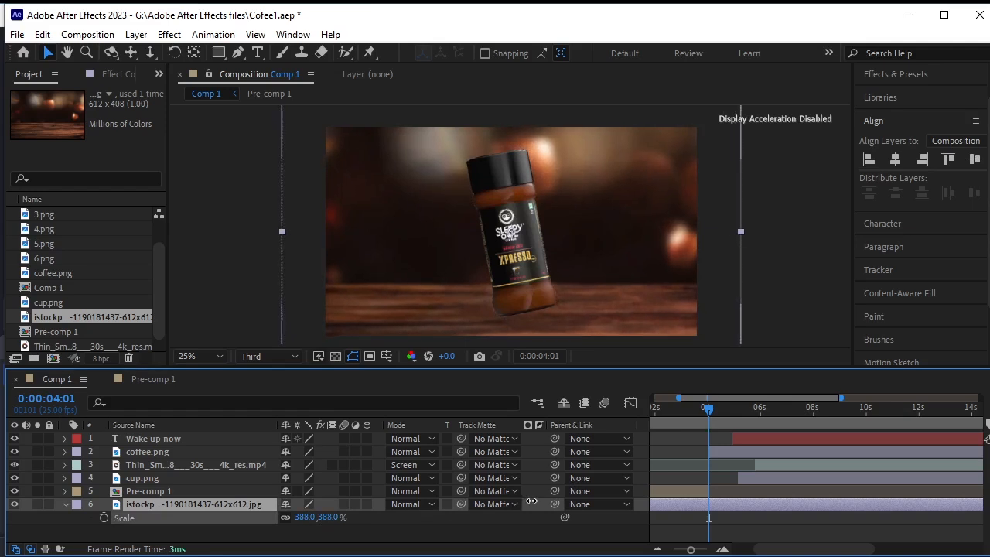
{"action": "key", "text": "t"}
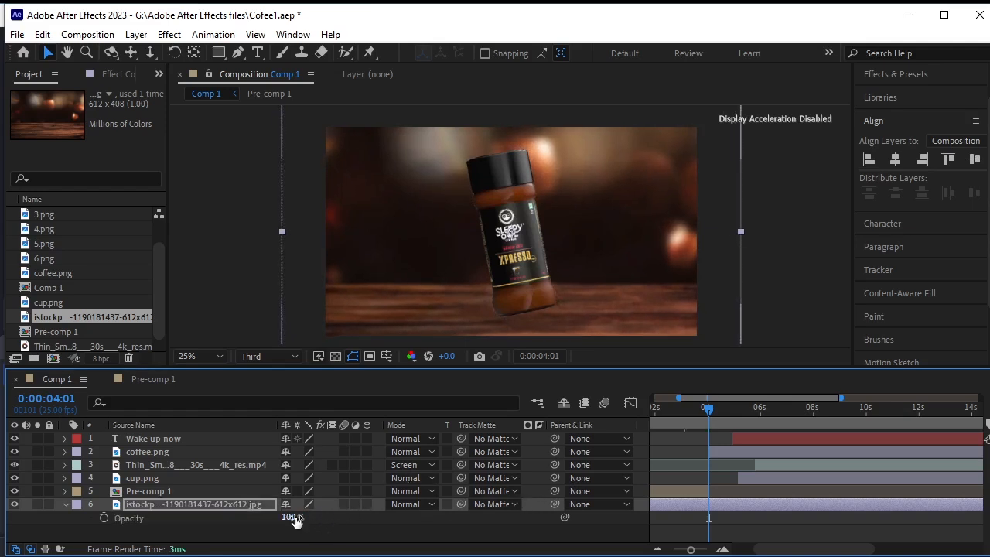
{"action": "left_click_drag", "start_coordinate": [296, 521], "coordinate": [252, 542]}
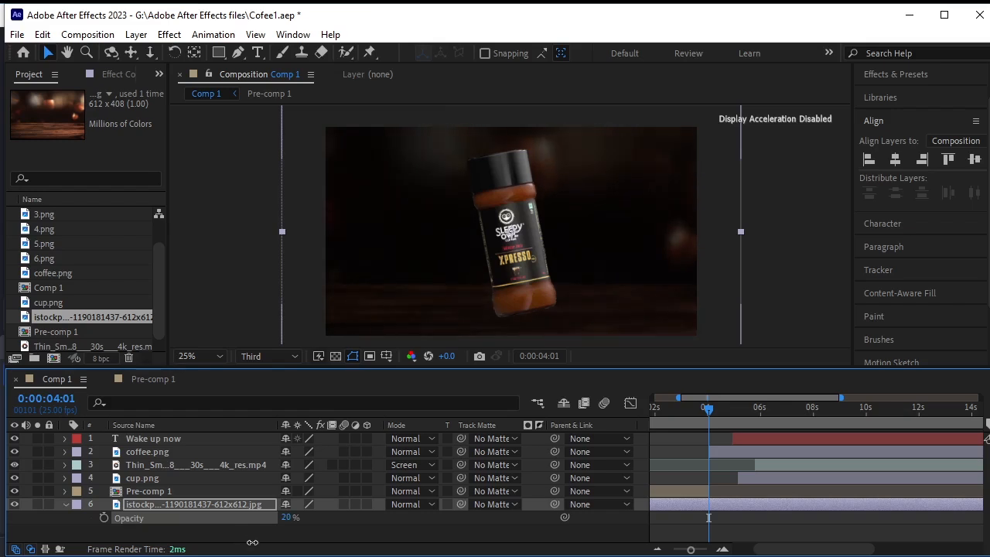
{"action": "left_click_drag", "start_coordinate": [588, 301], "coordinate": [603, 317]}
Play back the composition from the start to check the animation against the new background.
{"action": "left_click_drag", "start_coordinate": [713, 412], "coordinate": [608, 429]}
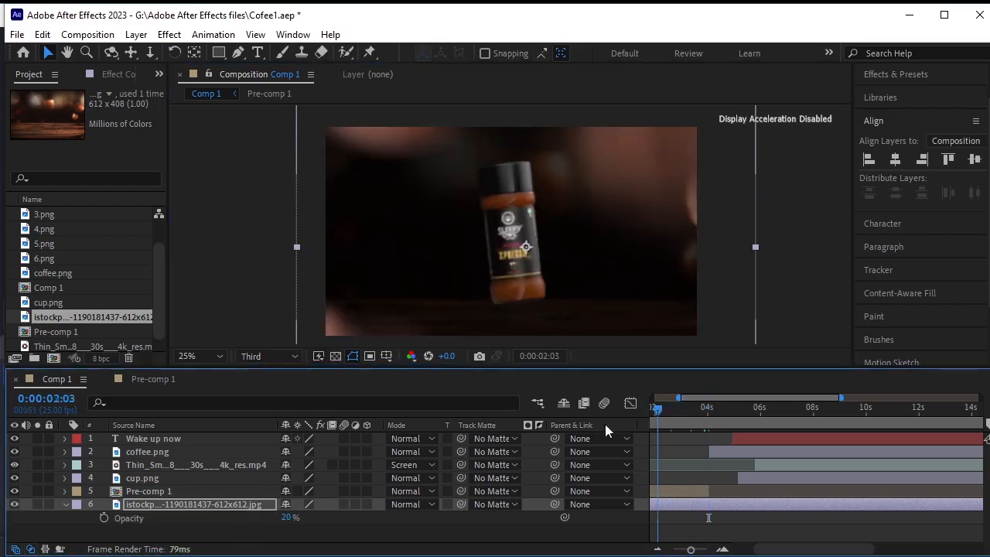
{"action": "left_click", "coordinate": [424, 544]}
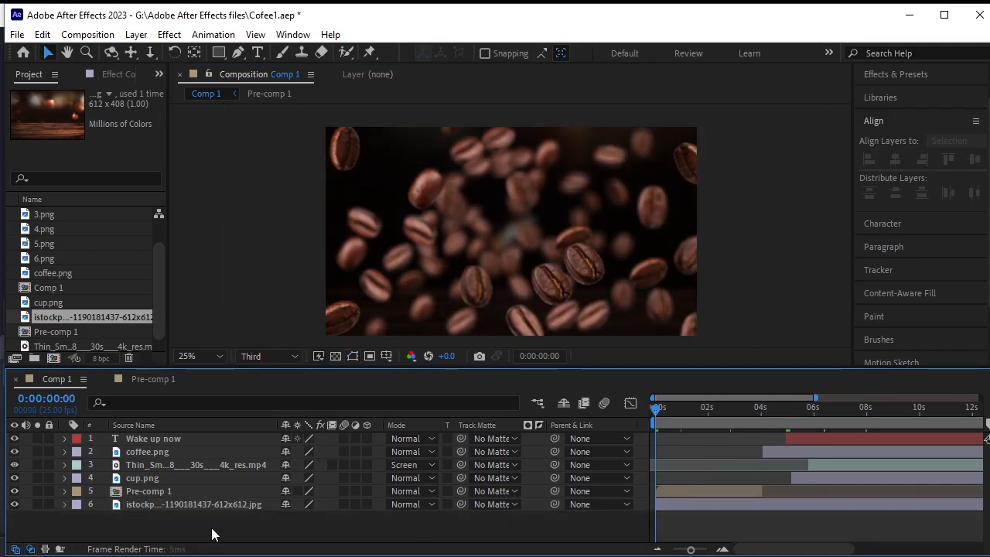
{"action": "key", "text": "space"}
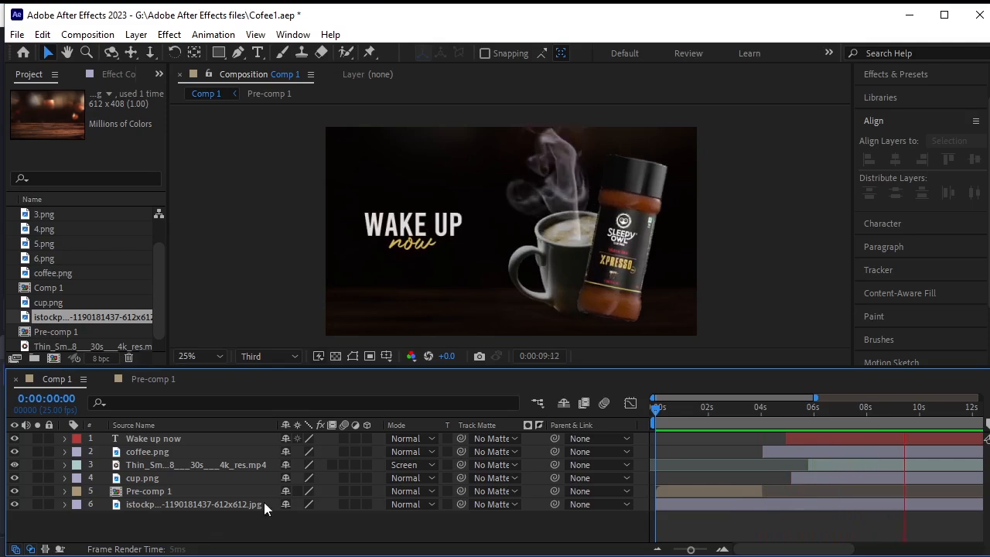
{"action": "key", "text": "space"}
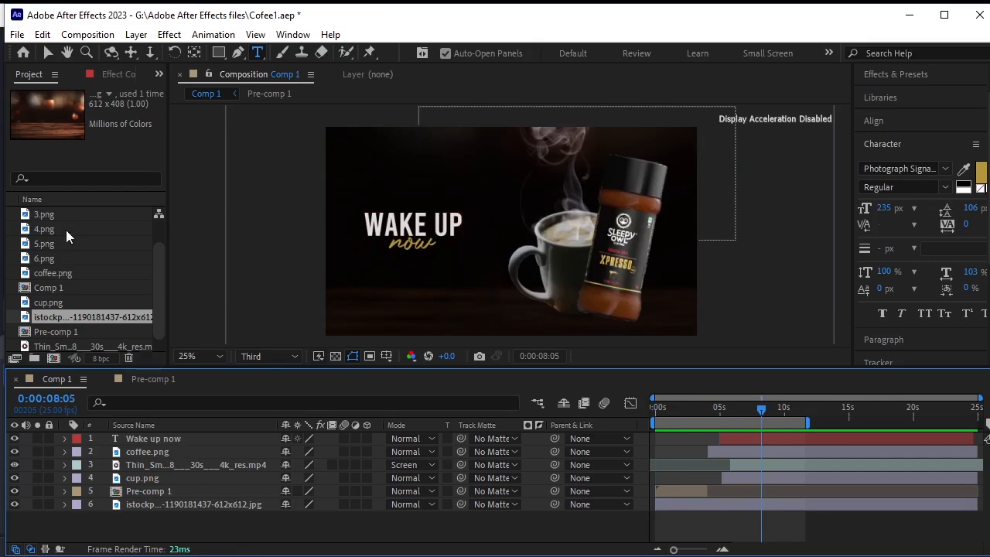
Add bean images 1.png to 4.png above the text layer in Comp 1 and scale all four to 47%.
{"action": "scroll", "coordinate": [62, 229], "scroll_direction": "up", "scroll_amount": 1}
{"action": "left_click", "coordinate": [60, 221]}
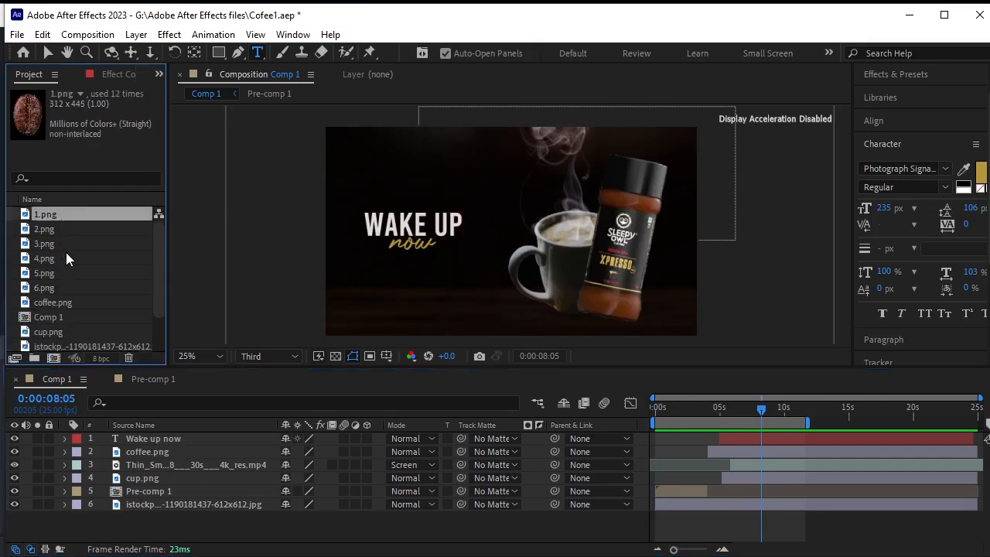
{"action": "left_click", "coordinate": [66, 257], "text": "shift"}
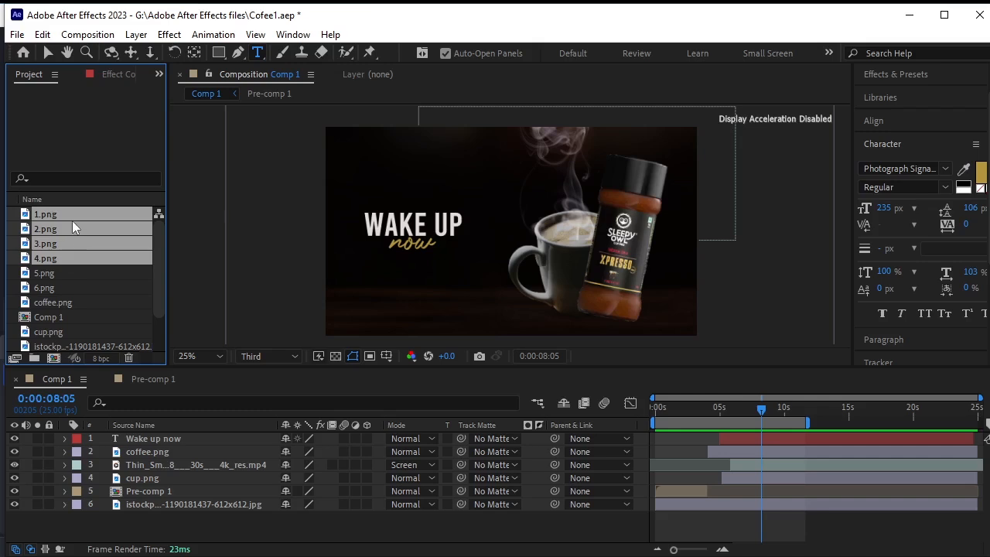
{"action": "left_click_drag", "start_coordinate": [71, 220], "coordinate": [137, 437]}
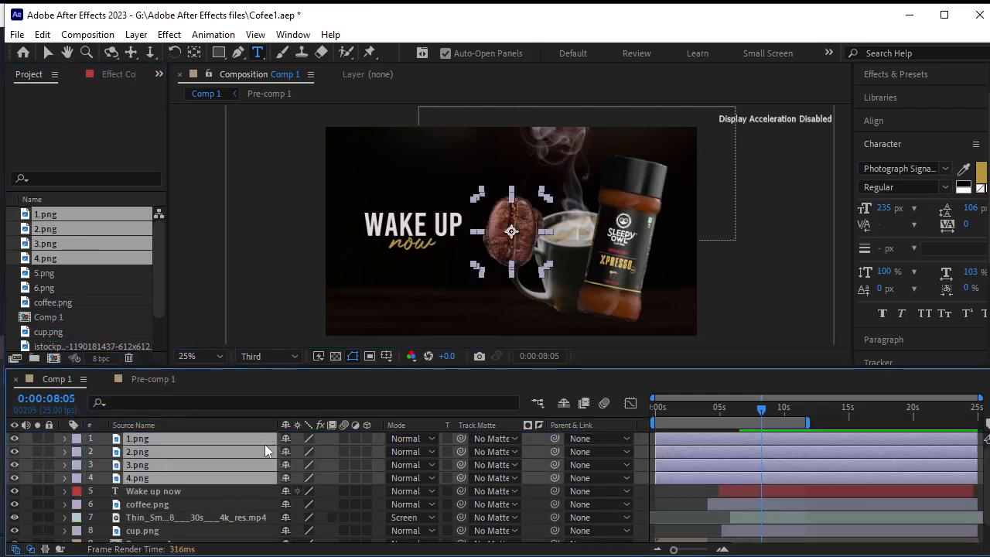
{"action": "key", "text": "s"}
{"action": "left_click_drag", "start_coordinate": [328, 451], "coordinate": [302, 465]}
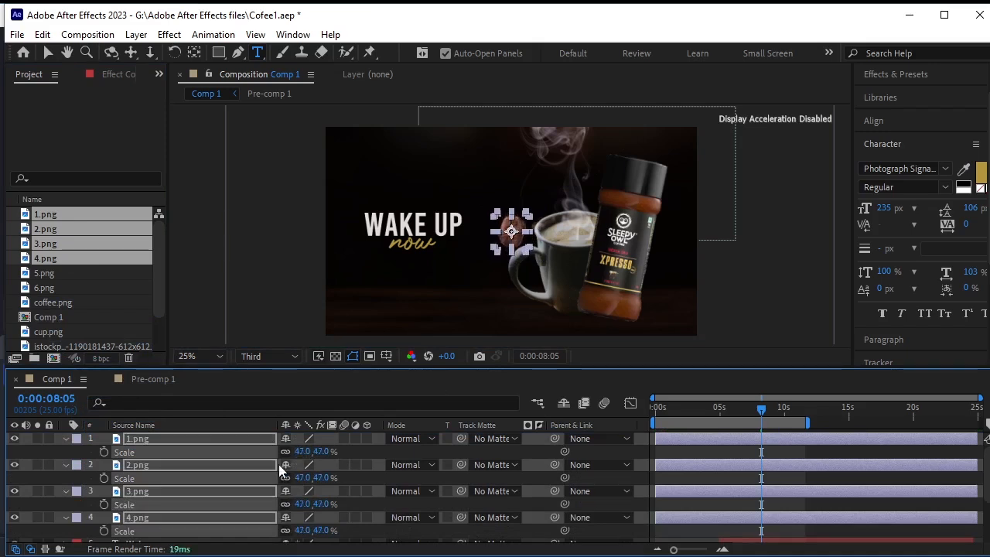
{"action": "left_click", "coordinate": [65, 438]}
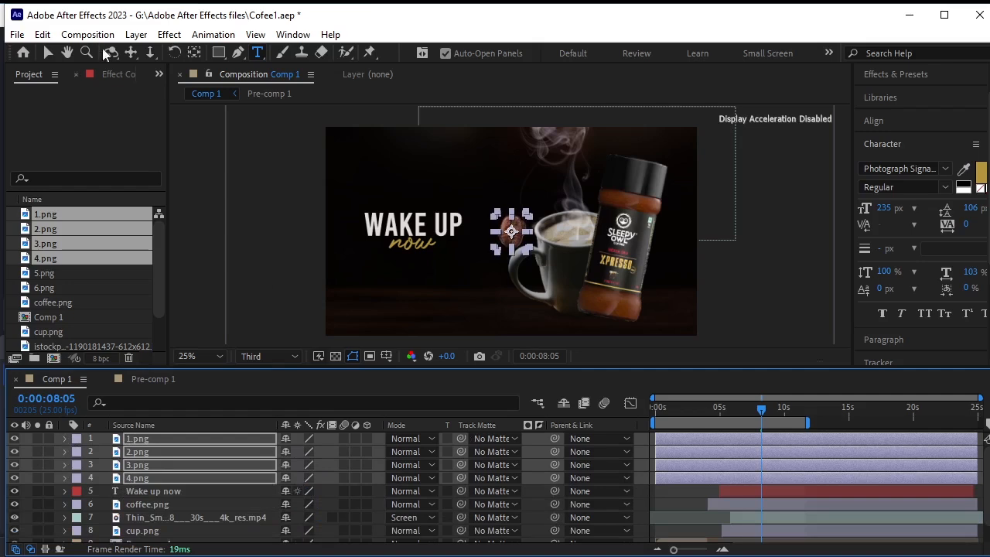
Spread the four beans around the frame: two above the text, one at the lower left, one at the lower right.
{"action": "left_click", "coordinate": [47, 52]}
{"action": "left_click_drag", "start_coordinate": [512, 232], "coordinate": [321, 136]}
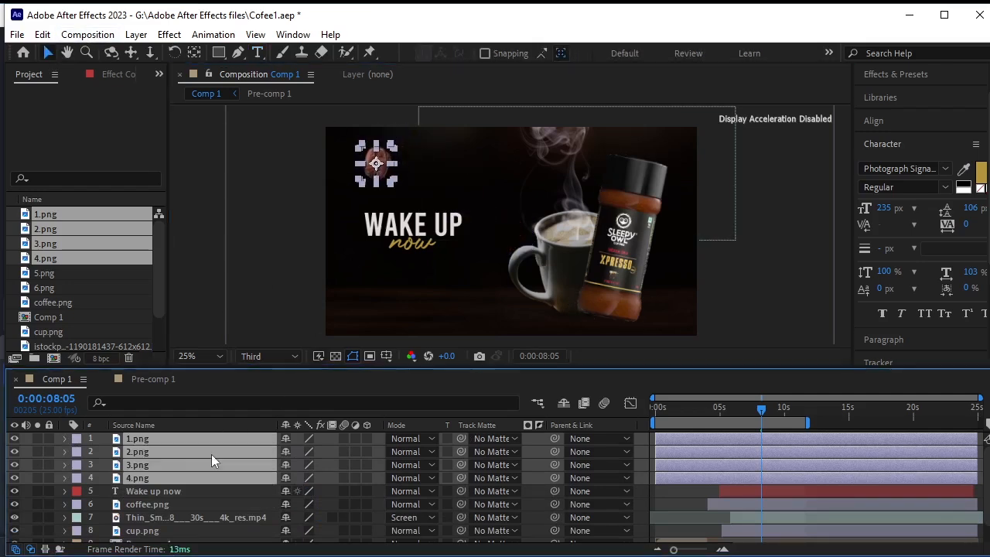
{"action": "left_click", "coordinate": [300, 309]}
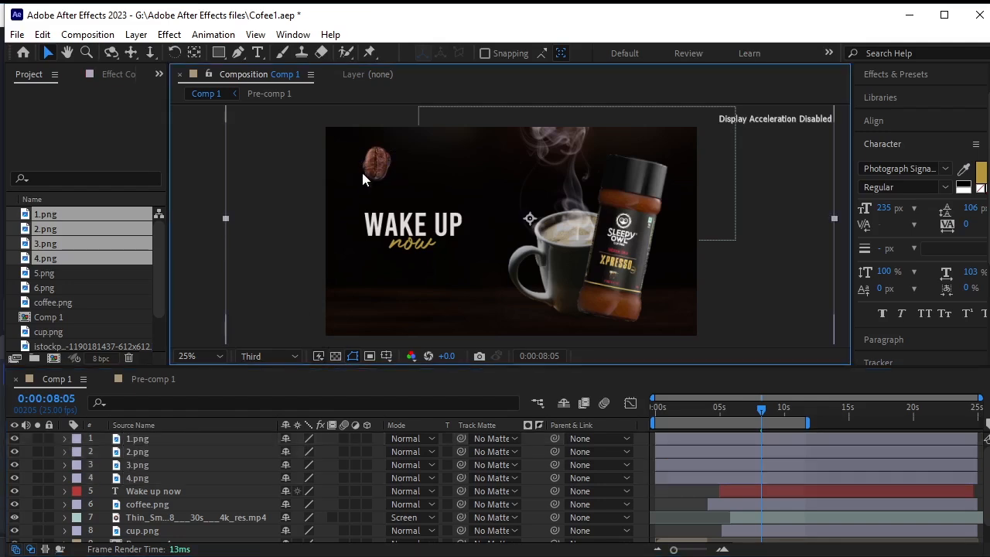
{"action": "left_click_drag", "start_coordinate": [361, 165], "coordinate": [356, 304]}
{"action": "left_click", "coordinate": [378, 163]}
{"action": "left_click_drag", "start_coordinate": [377, 163], "coordinate": [683, 287]}
{"action": "left_click_drag", "start_coordinate": [376, 164], "coordinate": [357, 165]}
Add bean image 5.png as the topmost layer, scale it down, and move it to the frame's upper-right corner.
{"action": "left_click_drag", "start_coordinate": [96, 274], "coordinate": [147, 436]}
{"action": "key", "text": "s"}
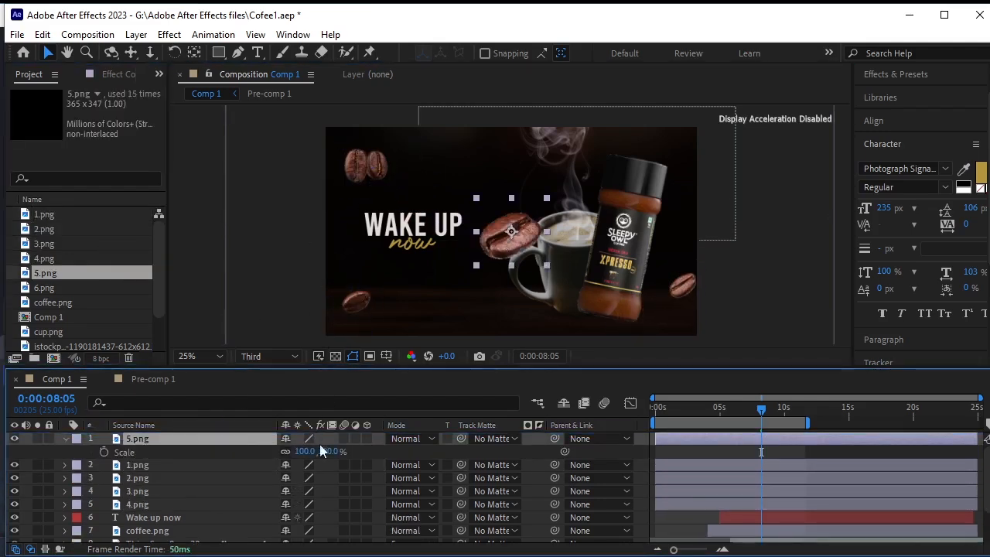
{"action": "left_click_drag", "start_coordinate": [320, 451], "coordinate": [301, 456]}
{"action": "left_click", "coordinate": [63, 439]}
{"action": "left_click", "coordinate": [513, 230]}
{"action": "left_click_drag", "start_coordinate": [513, 231], "coordinate": [674, 144]}
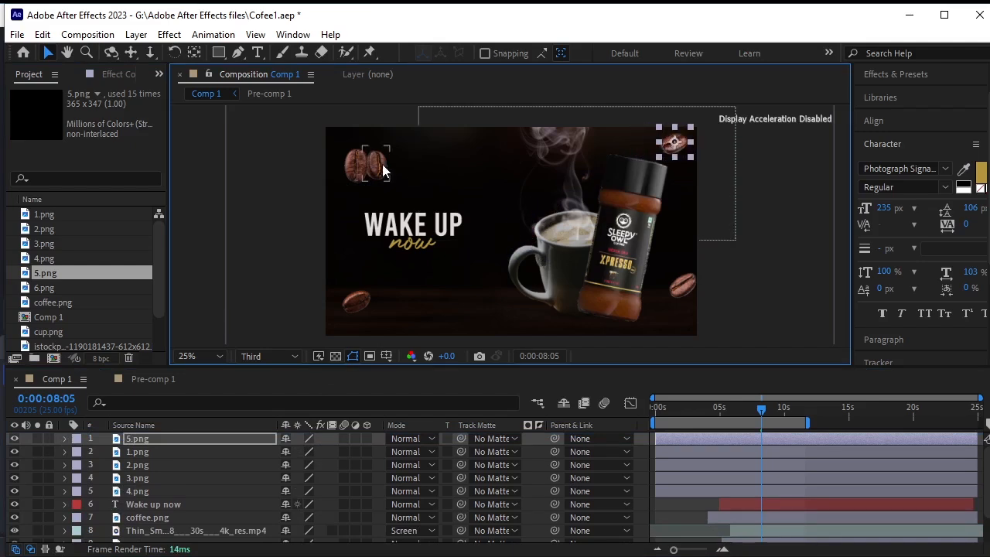
Move the 4.png bean from above the text to the frame's lower-right corner and delete the 3.png bean there.
{"action": "left_click_drag", "start_coordinate": [382, 166], "coordinate": [676, 310]}
{"action": "left_click", "coordinate": [685, 280]}
{"action": "key", "text": "Delete"}
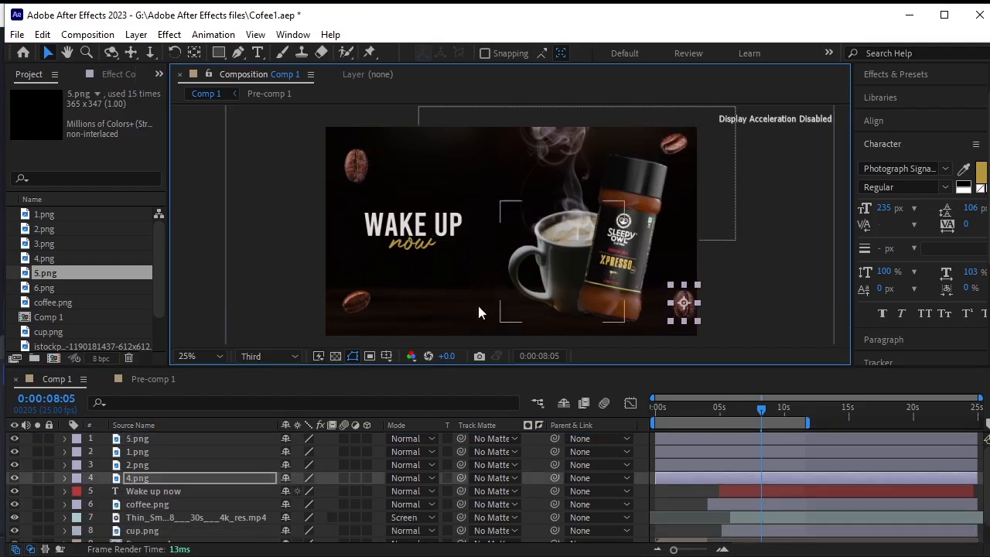
Rotate the 1.png bean to 16° and move the 2.png bean to just below and right of the "now" text.
{"action": "left_click_drag", "start_coordinate": [355, 302], "coordinate": [386, 285]}
{"action": "left_click", "coordinate": [357, 165]}
{"action": "key", "text": "r"}
{"action": "left_click_drag", "start_coordinate": [316, 462], "coordinate": [322, 463]}
{"action": "left_click", "coordinate": [65, 452]}
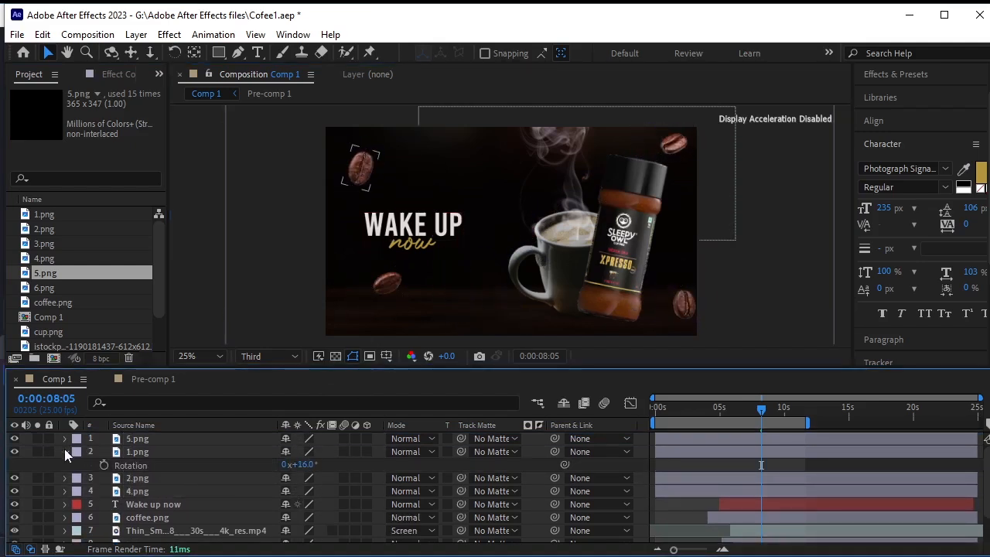
{"action": "left_click_drag", "start_coordinate": [387, 283], "coordinate": [469, 263]}
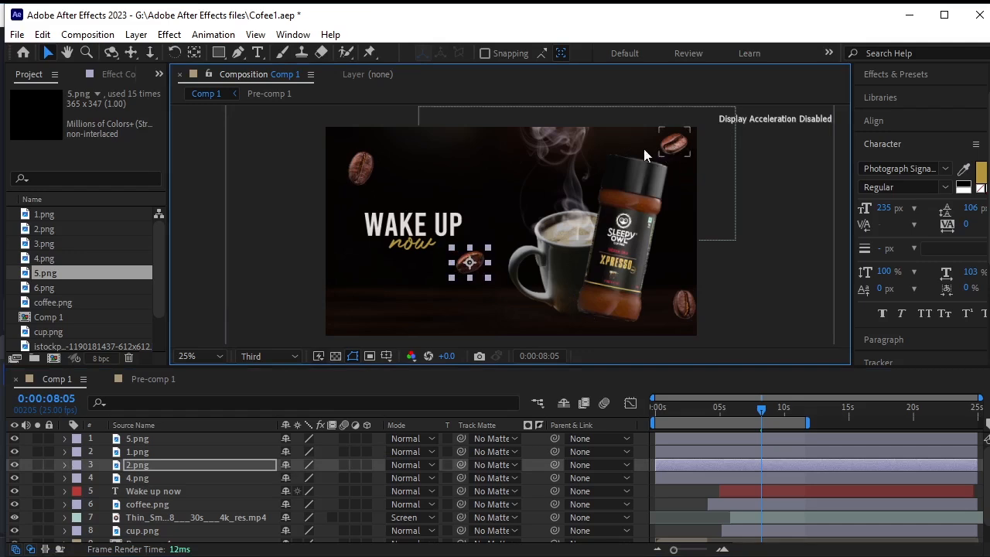
Duplicate the 5.png bean, place the copy above and right of the text, rotate it, and set its opacity to 75%.
{"action": "left_click_drag", "start_coordinate": [670, 145], "coordinate": [360, 294]}
{"action": "left_click", "coordinate": [225, 438]}
{"action": "key", "text": "ctrl+z"}
{"action": "key", "text": "ctrl+d"}
{"action": "left_click_drag", "start_coordinate": [674, 144], "coordinate": [486, 160]}
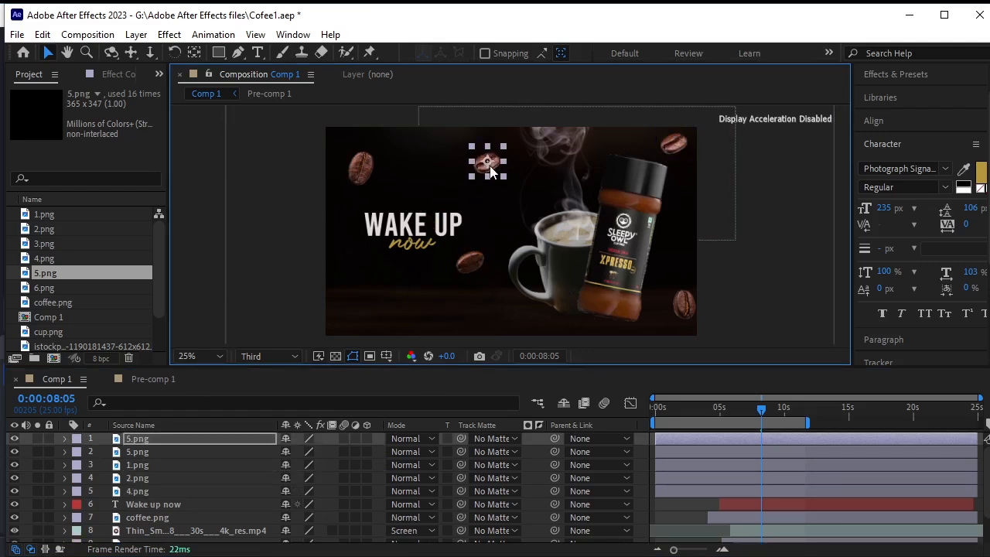
{"action": "key", "text": "t"}
{"action": "left_click_drag", "start_coordinate": [291, 460], "coordinate": [276, 459]}
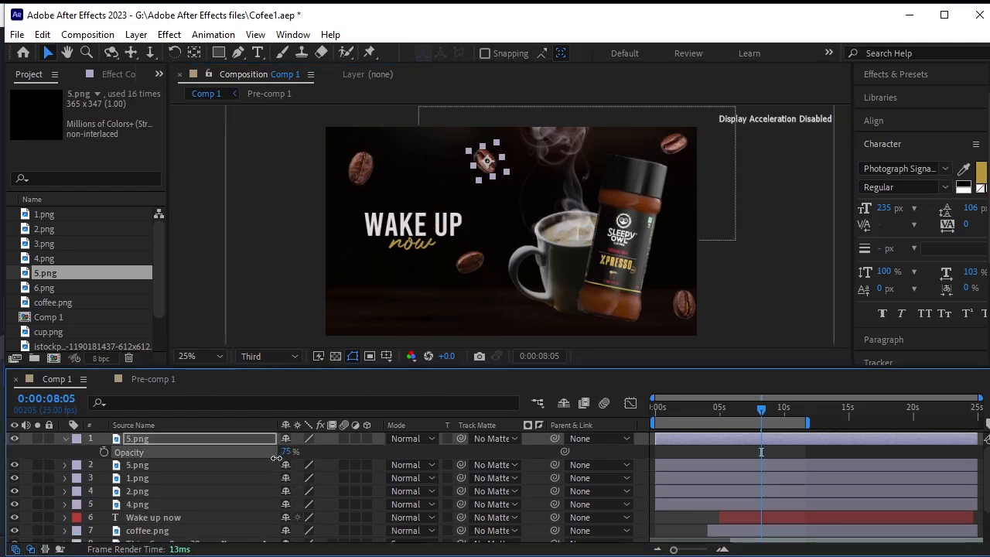
{"action": "key", "text": "t"}
{"action": "left_click", "coordinate": [353, 164]}
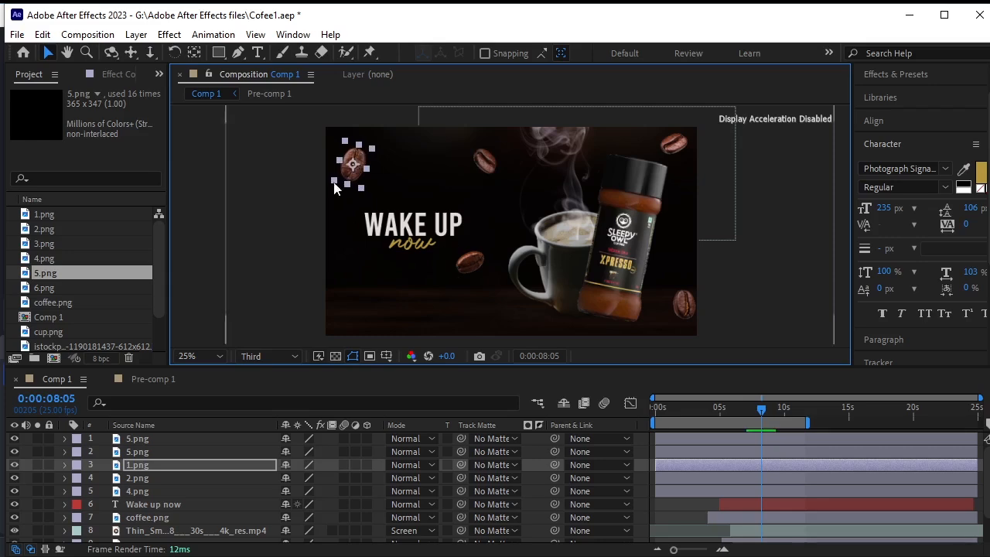
Add bean image 6.png as the topmost layer, scale it down, and place it in the frame's lower-left corner.
{"action": "left_click_drag", "start_coordinate": [45, 287], "coordinate": [147, 438]}
{"action": "left_click_drag", "start_coordinate": [508, 232], "coordinate": [384, 301]}
{"action": "key", "text": "s"}
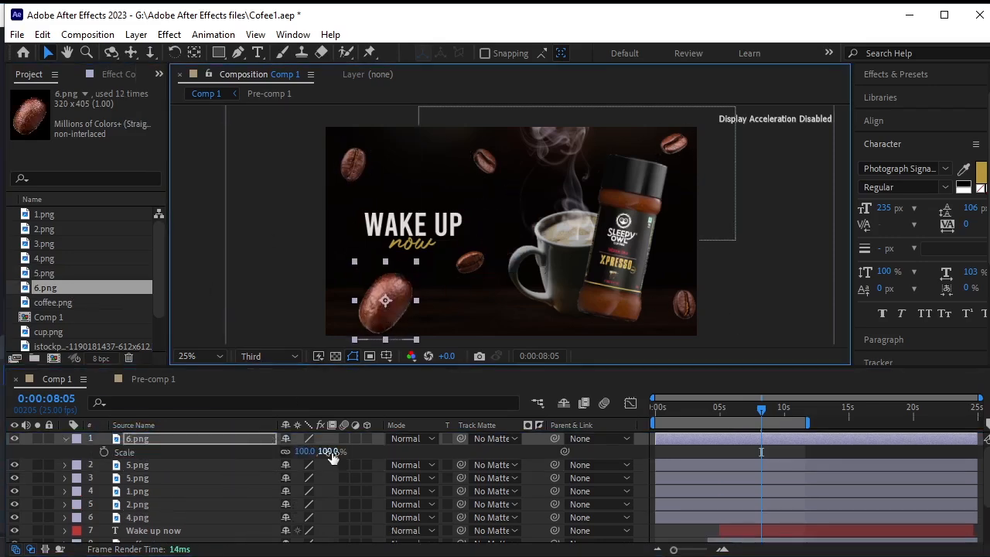
{"action": "left_click_drag", "start_coordinate": [329, 453], "coordinate": [285, 453]}
{"action": "left_click", "coordinate": [65, 439]}
{"action": "left_click_drag", "start_coordinate": [385, 301], "coordinate": [356, 306]}
{"action": "left_click", "coordinate": [248, 310]}
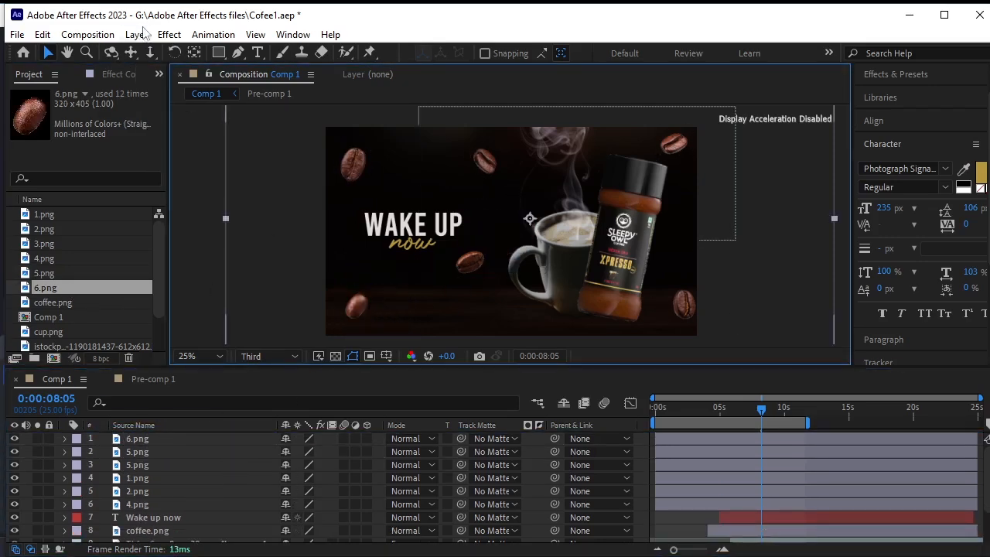
Create a two-node camera named Camera 1 with the 15mm preset and depth of field enabled.
{"action": "left_click", "coordinate": [136, 34]}
{"action": "mouse_move", "coordinate": [155, 54]}
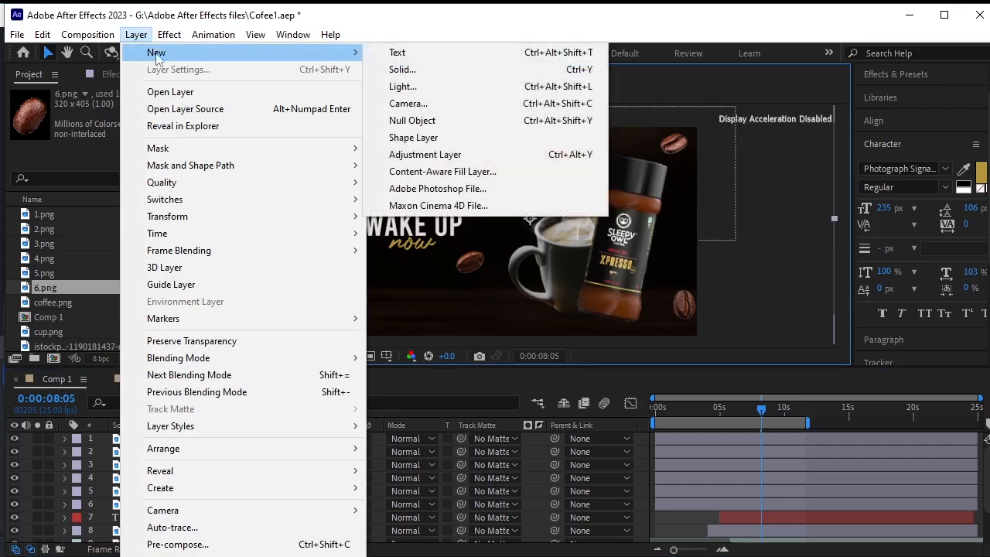
{"action": "left_click", "coordinate": [522, 104]}
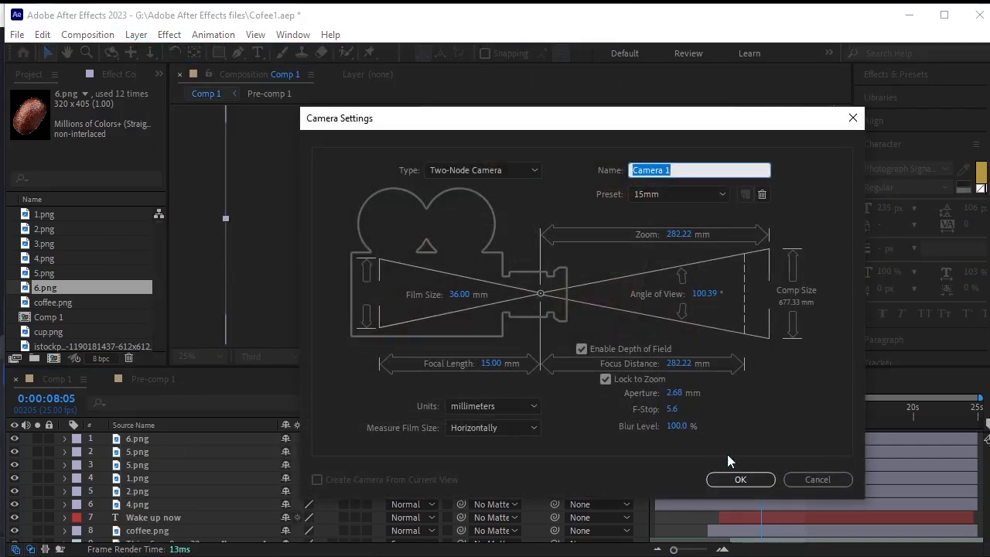
{"action": "left_click", "coordinate": [740, 480]}
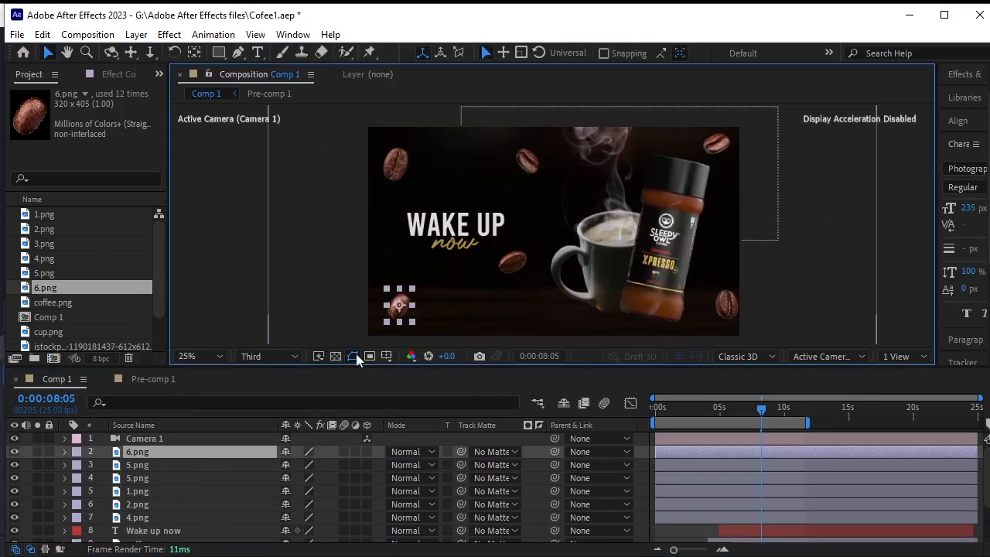
Turn all six bean layers into 3D layers and reveal their Position properties.
{"action": "left_click", "coordinate": [157, 516], "text": "shift"}
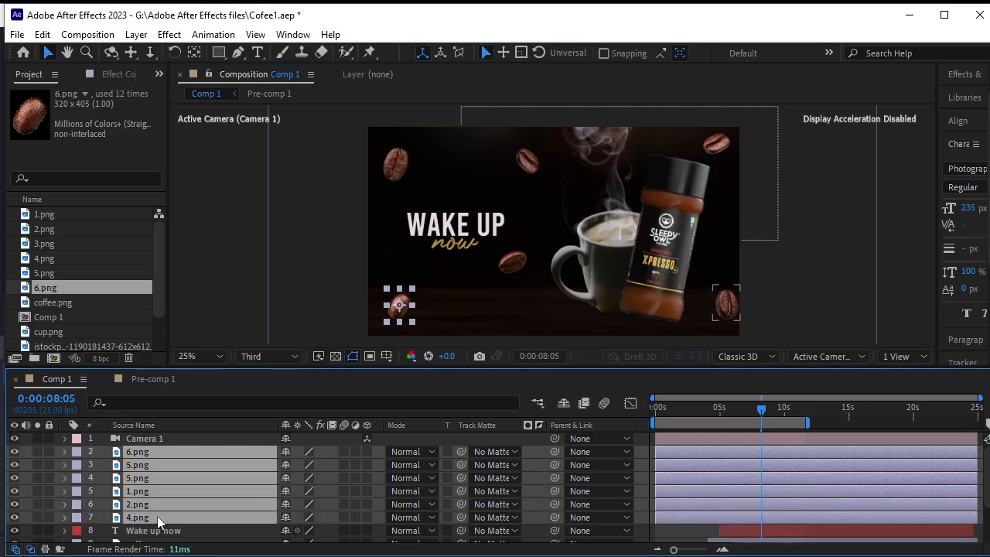
{"action": "left_click_drag", "start_coordinate": [368, 451], "coordinate": [369, 471]}
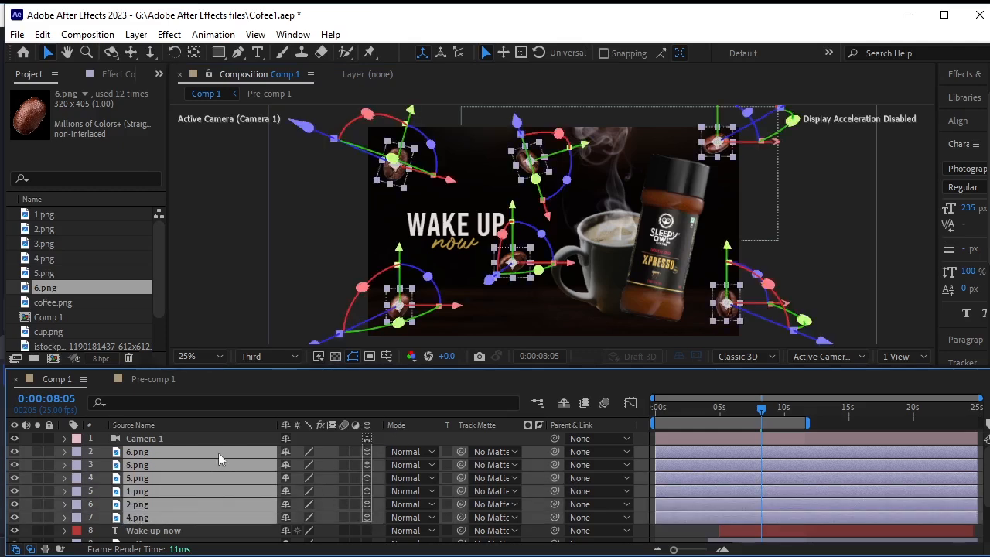
{"action": "key", "text": "p"}
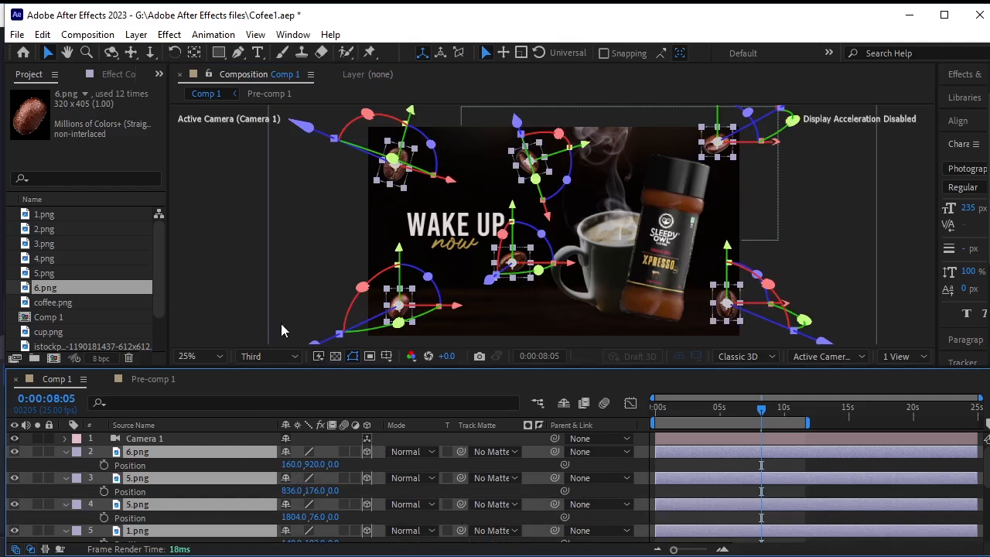
{"action": "left_click", "coordinate": [307, 301]}
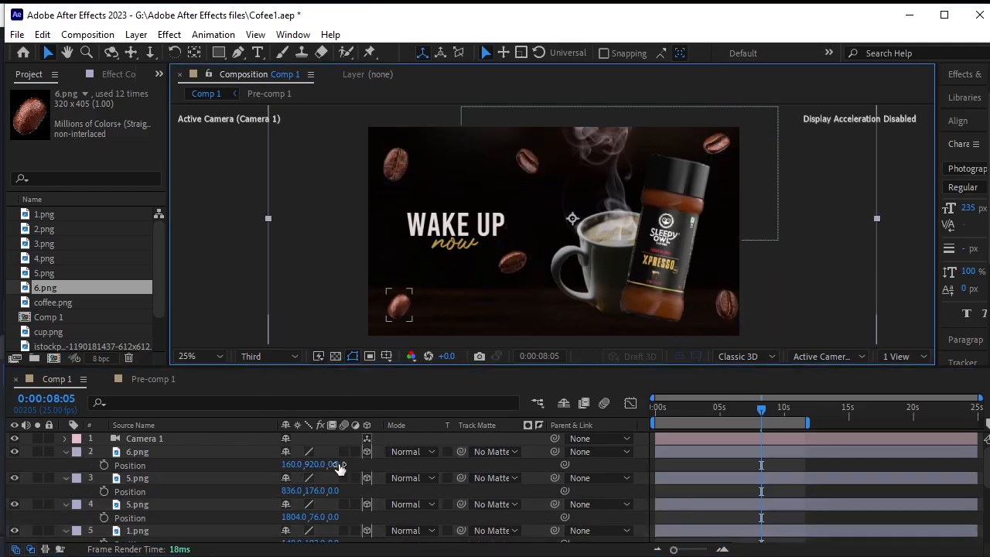
Set the beans' Z positions: -5 for 6.png, 95 and -17 for the two 5.png layers, -16 for 1.png, 171 for 2.png.
{"action": "left_click_drag", "start_coordinate": [333, 465], "coordinate": [398, 477]}
{"action": "left_click_drag", "start_coordinate": [335, 518], "coordinate": [254, 533]}
{"action": "scroll", "coordinate": [340, 530], "scroll_direction": "down", "scroll_amount": 1}
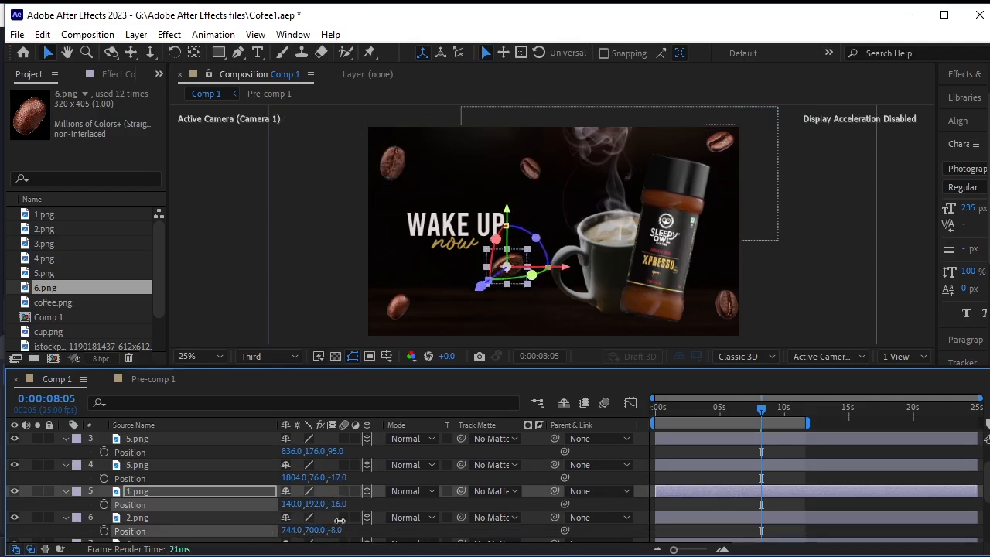
{"action": "left_click_drag", "start_coordinate": [340, 521], "coordinate": [427, 502]}
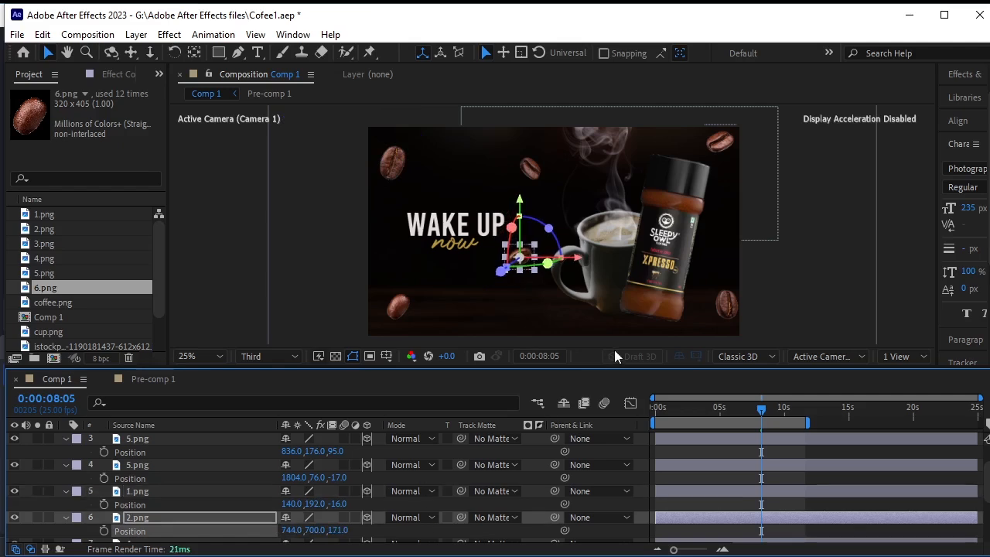
Set the position of the lower-right 4.png bean to 1958, 985, 135.
{"action": "left_click", "coordinate": [726, 310]}
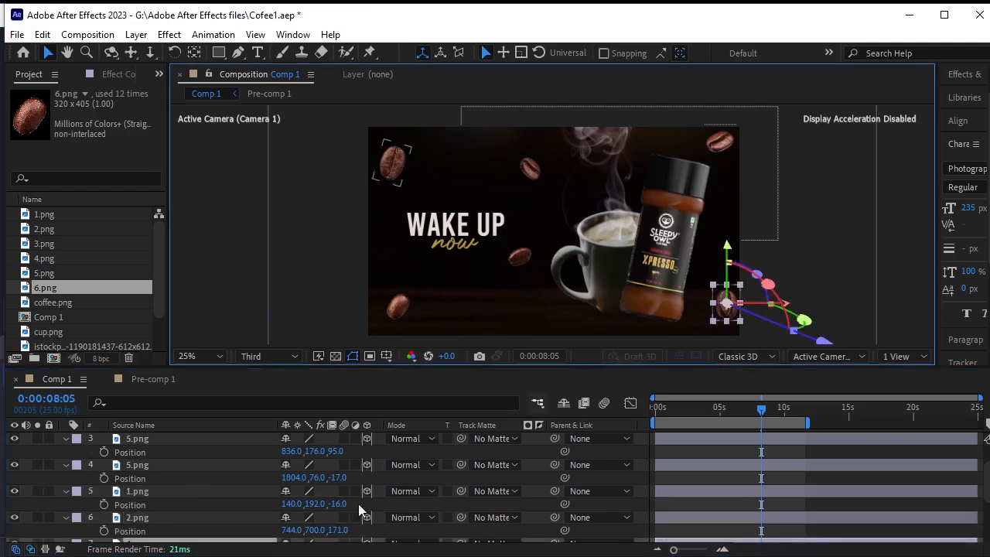
{"action": "scroll", "coordinate": [336, 534], "scroll_direction": "down", "scroll_amount": 3}
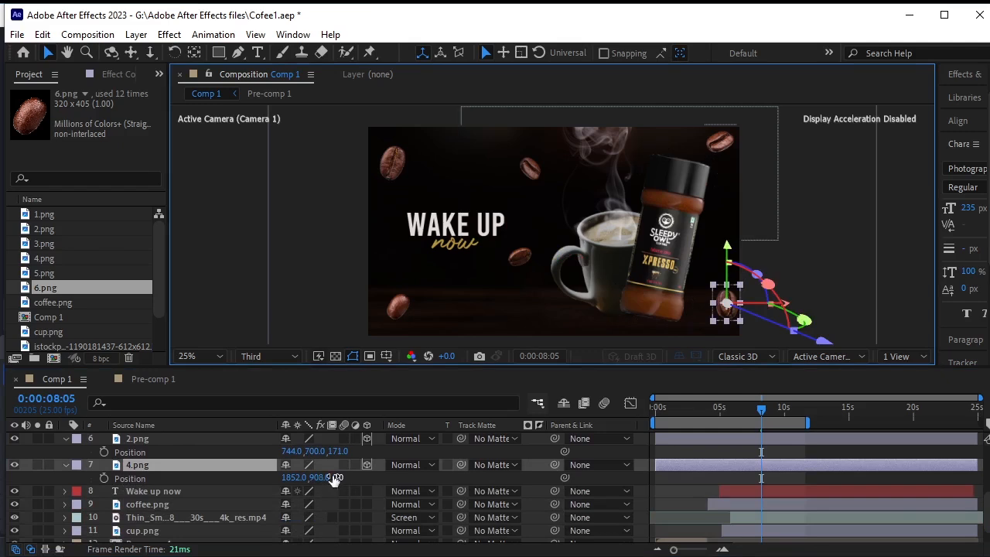
{"action": "left_click_drag", "start_coordinate": [336, 477], "coordinate": [447, 464]}
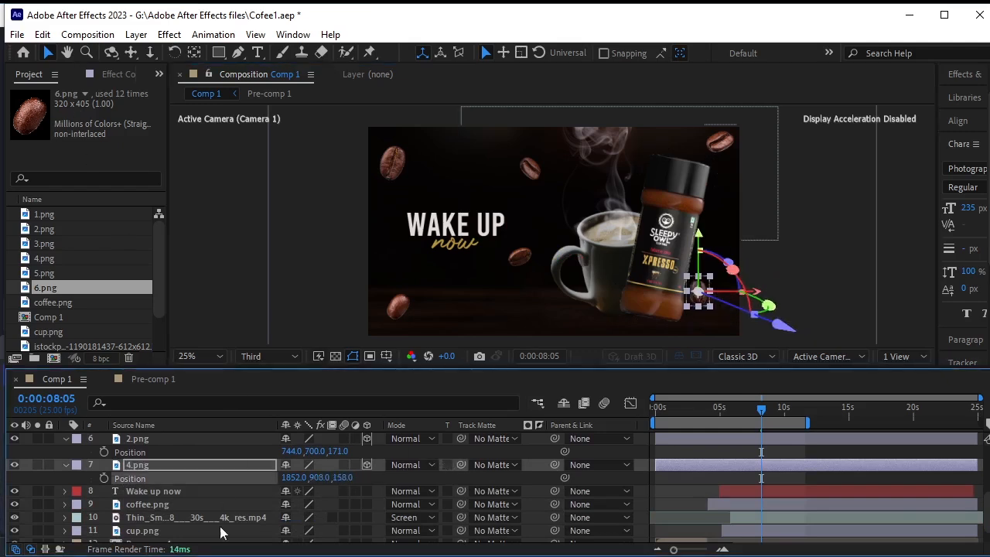
{"action": "left_click_drag", "start_coordinate": [306, 477], "coordinate": [366, 466]}
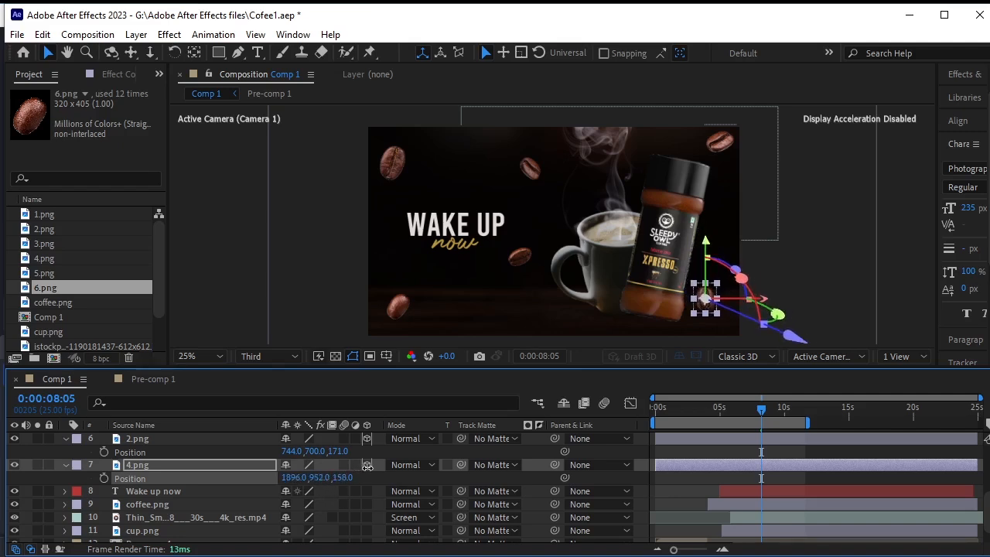
{"action": "left_click_drag", "start_coordinate": [296, 475], "coordinate": [348, 469]}
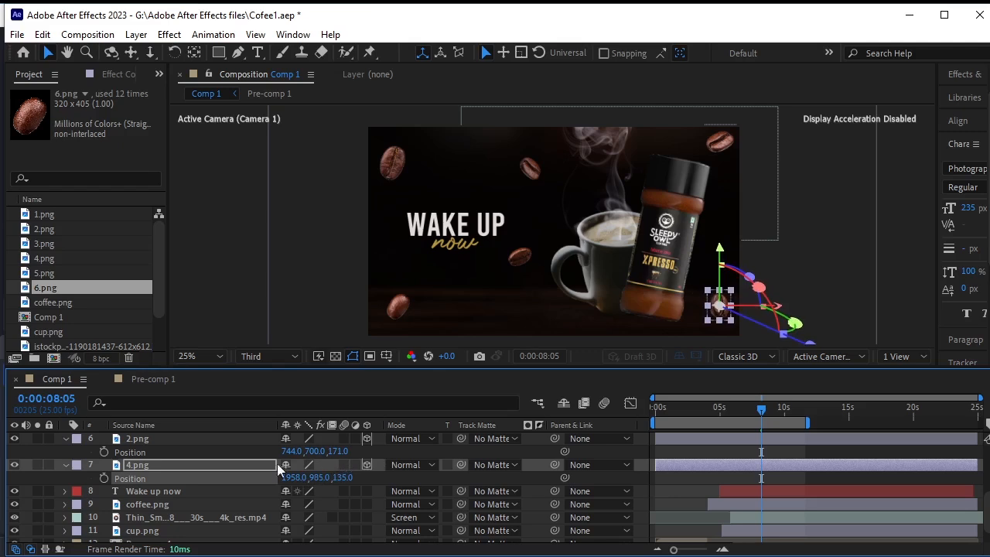
Set the position of the 2.png bean beside the cup to 724, 700, 164.
{"action": "left_click", "coordinate": [180, 439]}
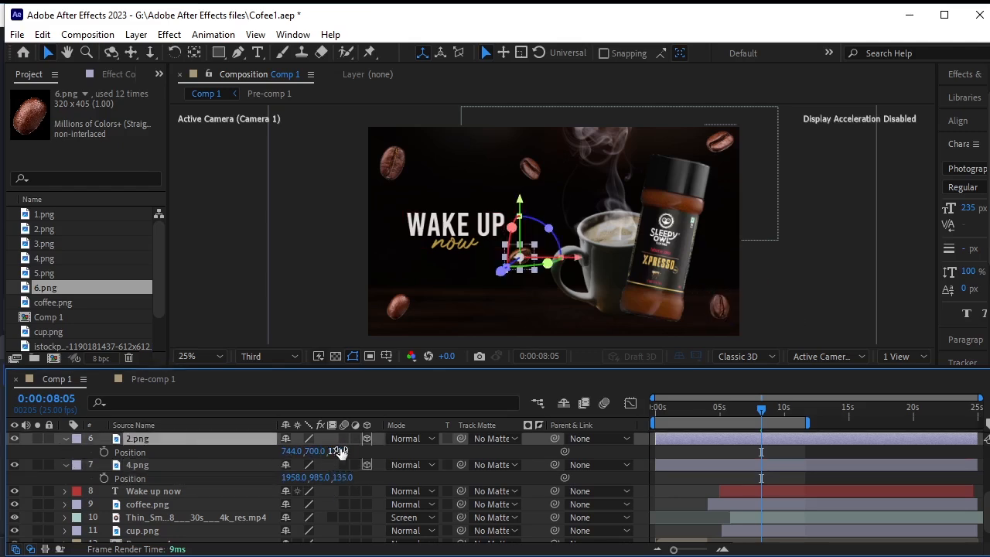
{"action": "left_click_drag", "start_coordinate": [340, 452], "coordinate": [367, 452]}
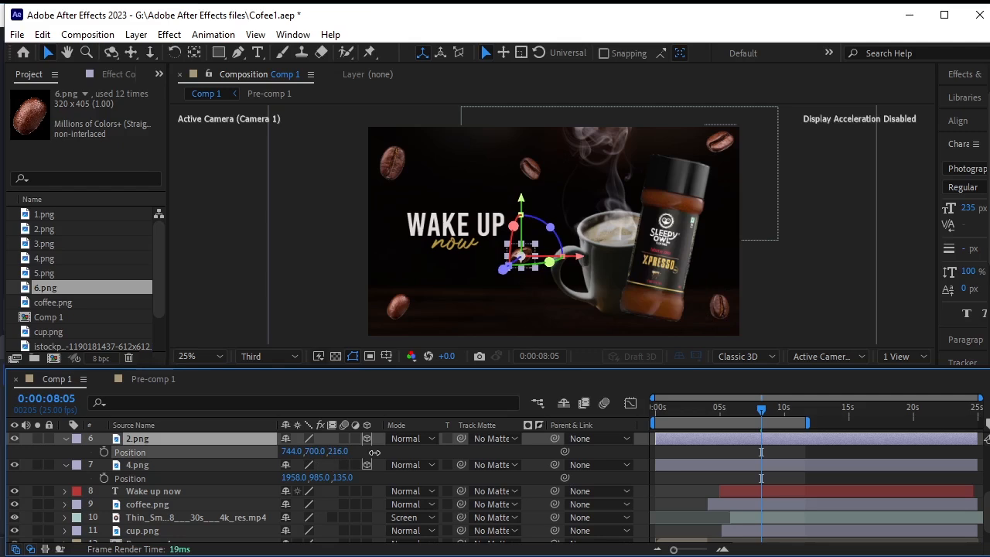
{"action": "left_click_drag", "start_coordinate": [379, 451], "coordinate": [275, 454]}
Set the position of the upper-left 1.png bean to 146, 139, 51.
{"action": "scroll", "coordinate": [179, 461], "scroll_direction": "up", "scroll_amount": 2}
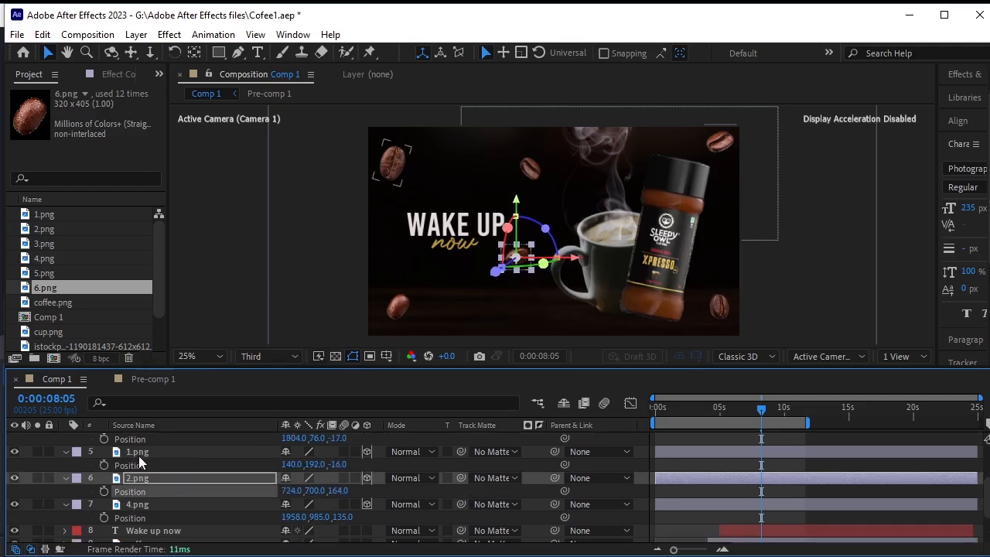
{"action": "left_click", "coordinate": [142, 455]}
{"action": "left_click_drag", "start_coordinate": [335, 464], "coordinate": [380, 461]}
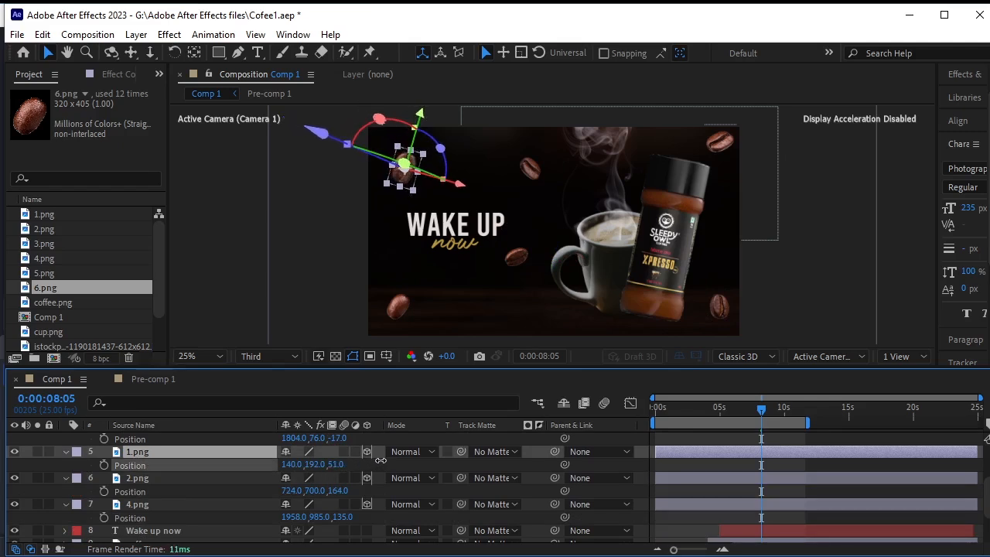
{"action": "left_click_drag", "start_coordinate": [287, 466], "coordinate": [254, 478]}
Set the Z position of the upper-right 5.png bean to -3.
{"action": "scroll", "coordinate": [185, 459], "scroll_direction": "up", "scroll_amount": 1}
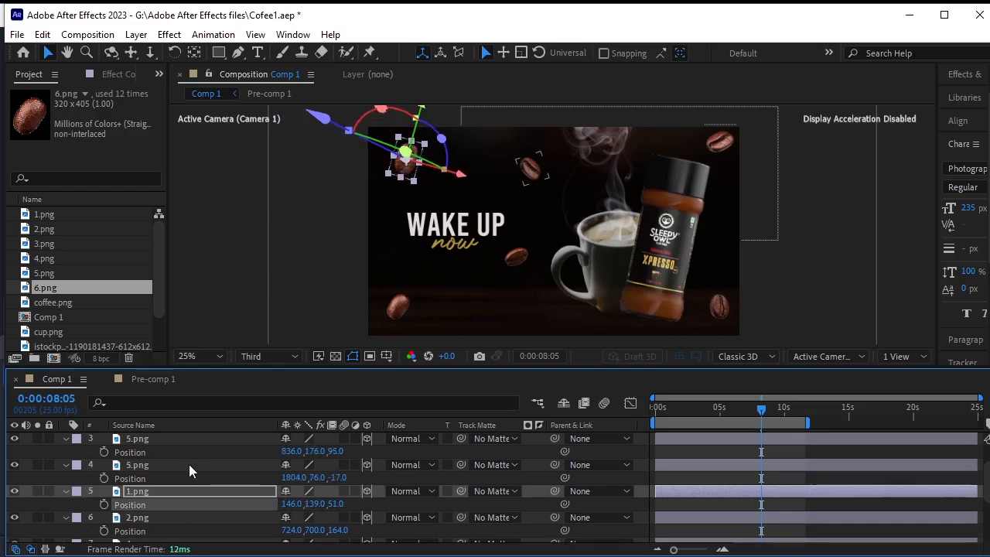
{"action": "left_click", "coordinate": [232, 467]}
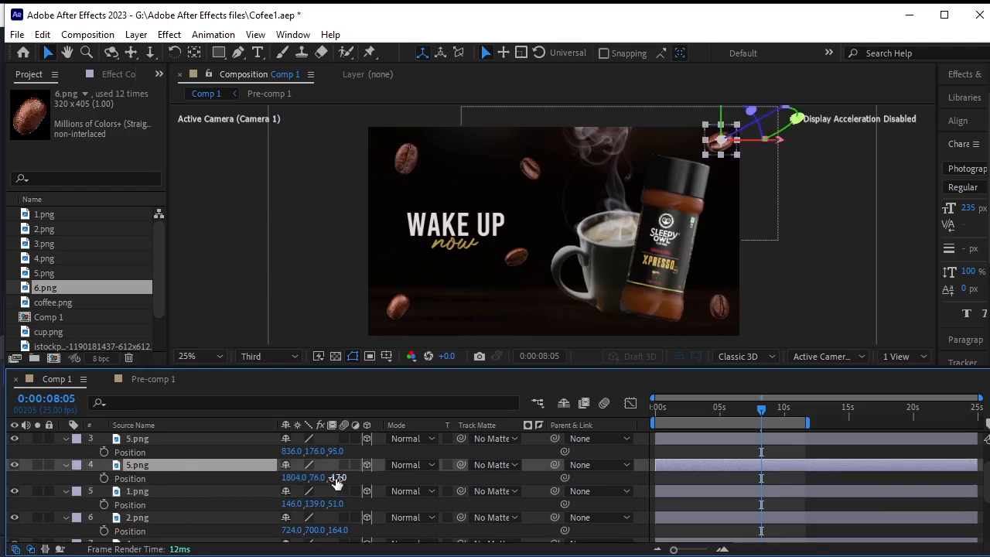
{"action": "left_click_drag", "start_coordinate": [334, 477], "coordinate": [344, 477]}
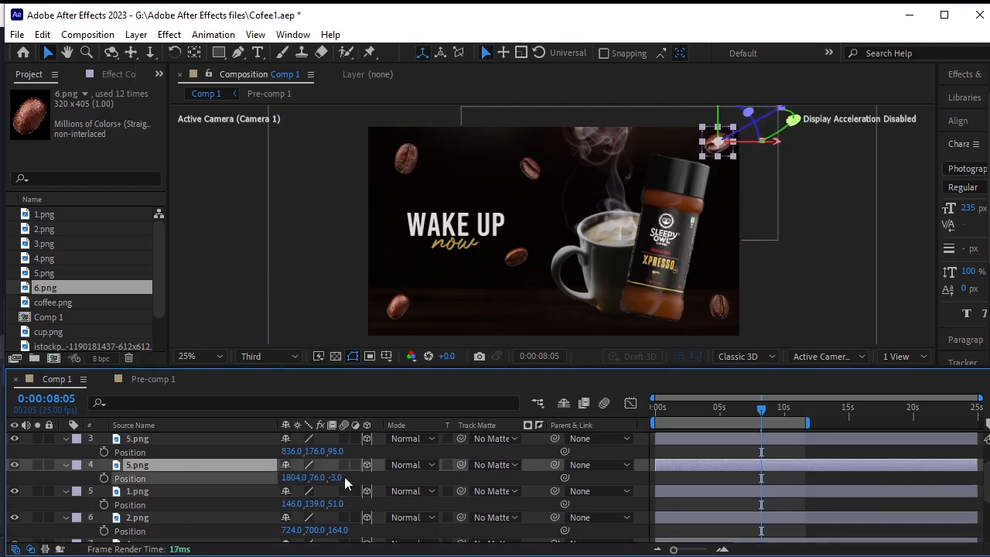
Select the Camera 1 layer and expand its Camera Options.
{"action": "left_click", "coordinate": [191, 439]}
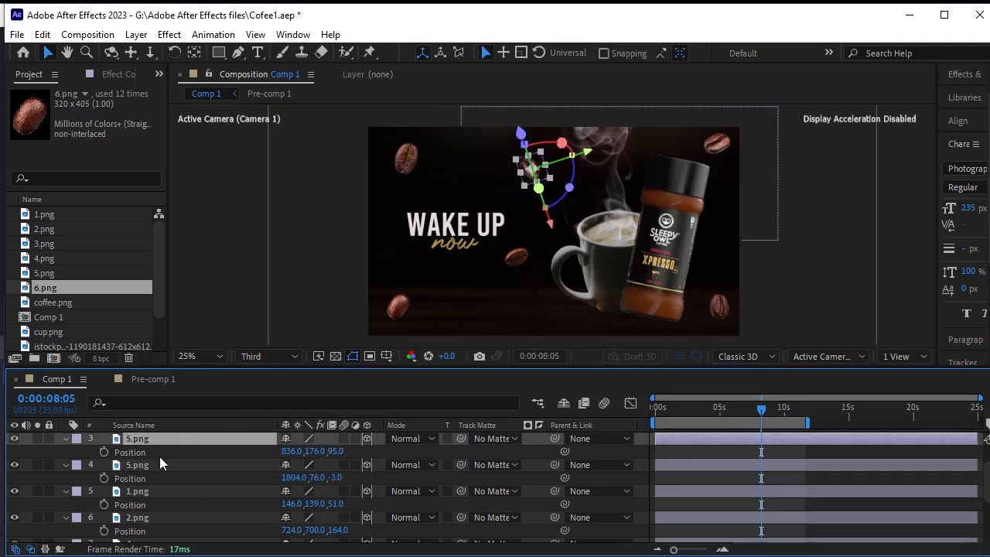
{"action": "scroll", "coordinate": [147, 464], "scroll_direction": "up", "scroll_amount": 1}
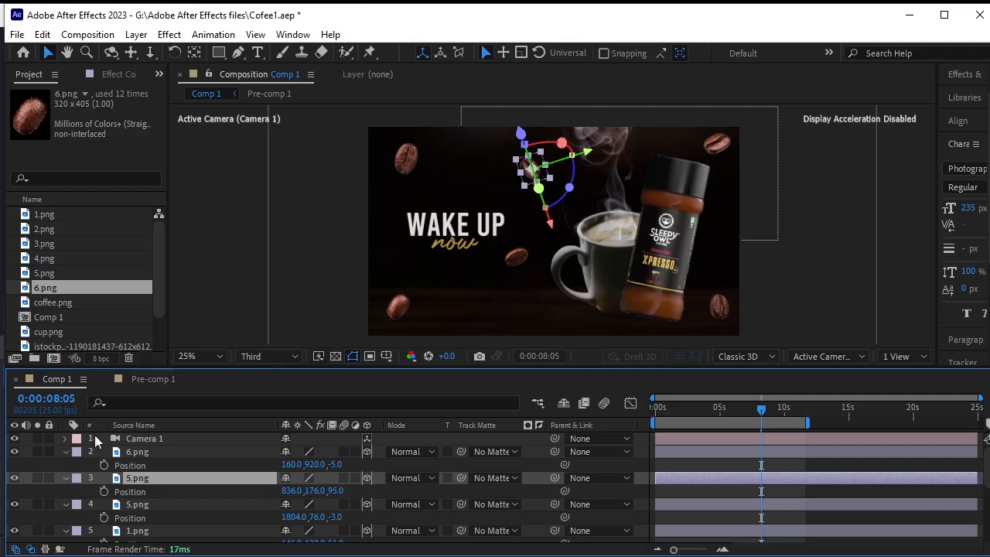
{"action": "left_click", "coordinate": [131, 440]}
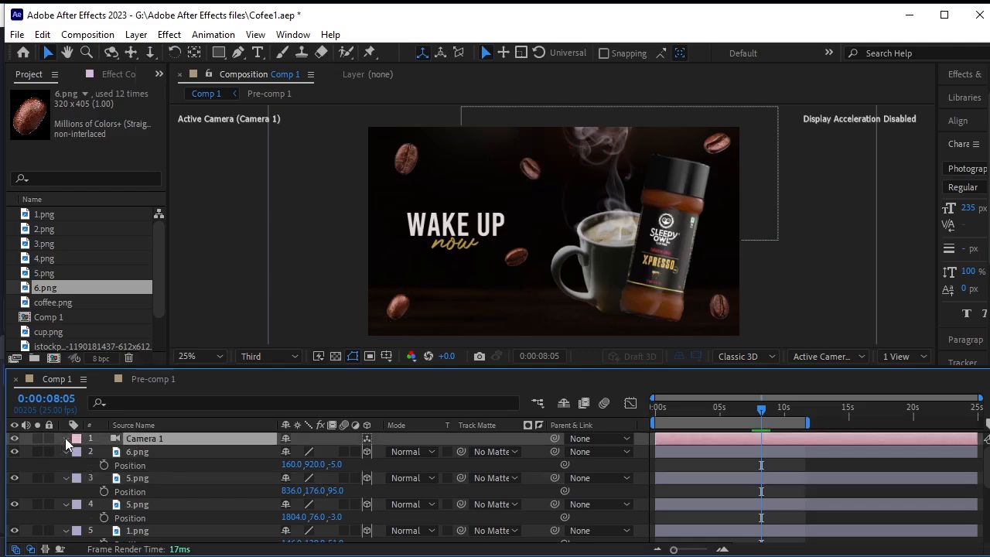
{"action": "left_click", "coordinate": [65, 437]}
{"action": "left_click", "coordinate": [77, 465]}
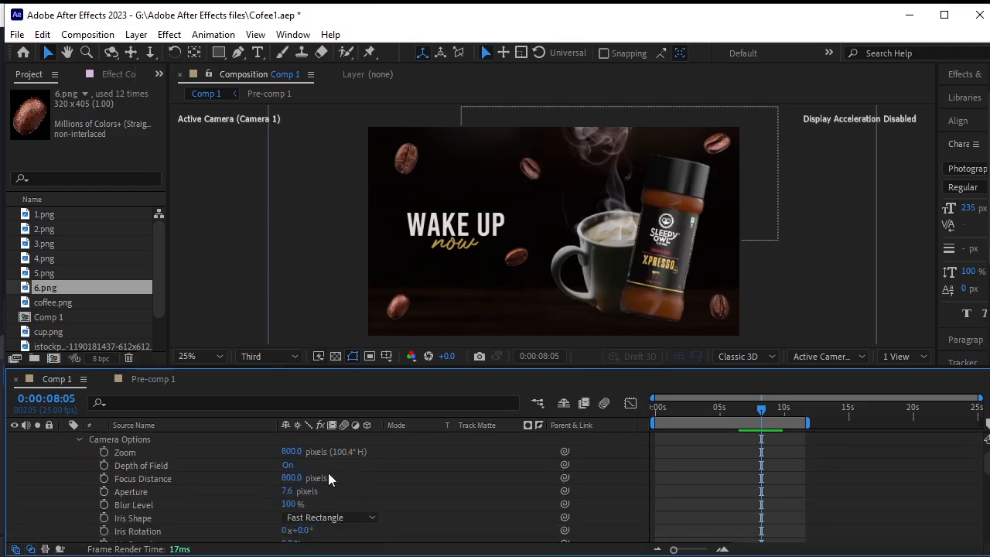
Set Camera 1's focus distance to 1064 pixels and its aperture to 1380.6 pixels, then collapse the camera layer's properties.
{"action": "left_click_drag", "start_coordinate": [298, 473], "coordinate": [324, 478]}
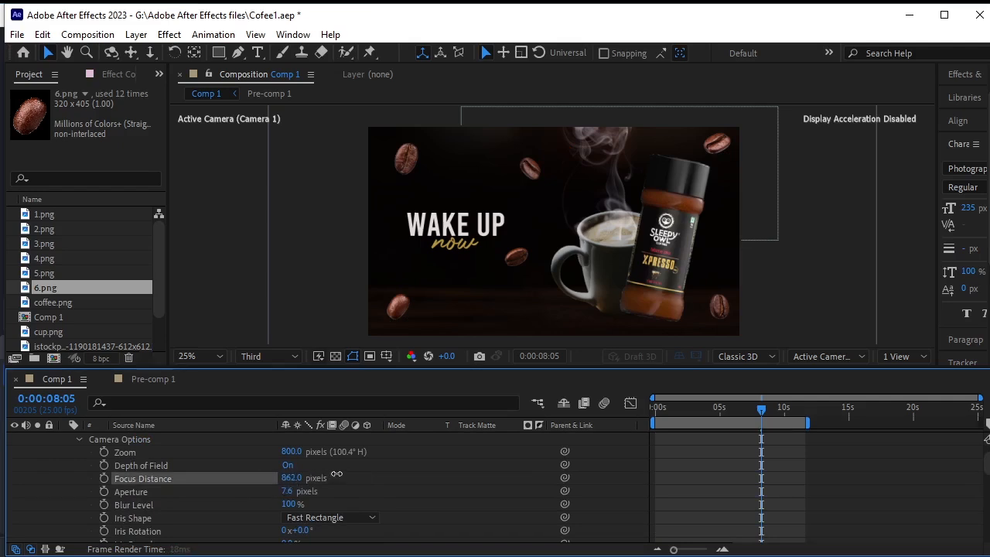
{"action": "left_click_drag", "start_coordinate": [229, 472], "coordinate": [236, 472]}
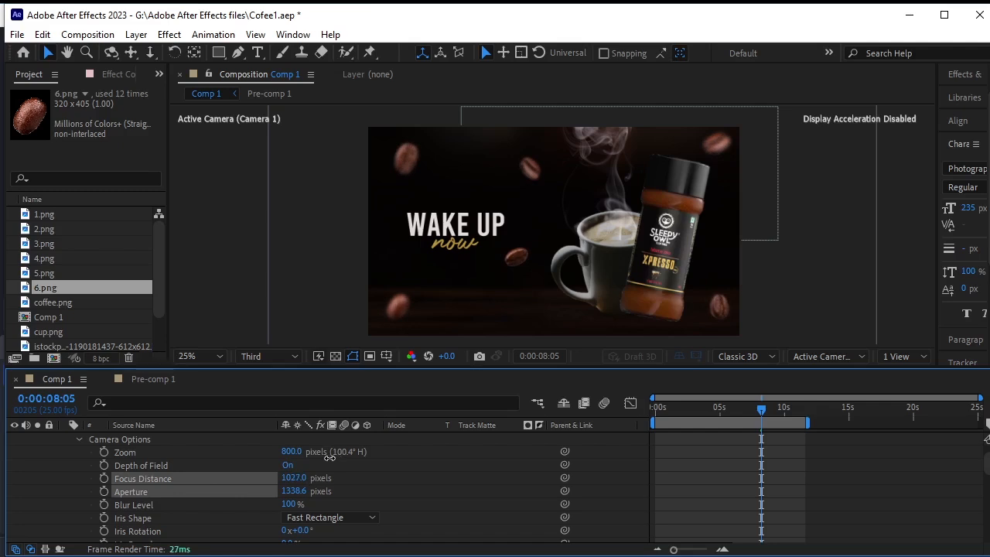
{"action": "left_click_drag", "start_coordinate": [354, 453], "coordinate": [355, 454]}
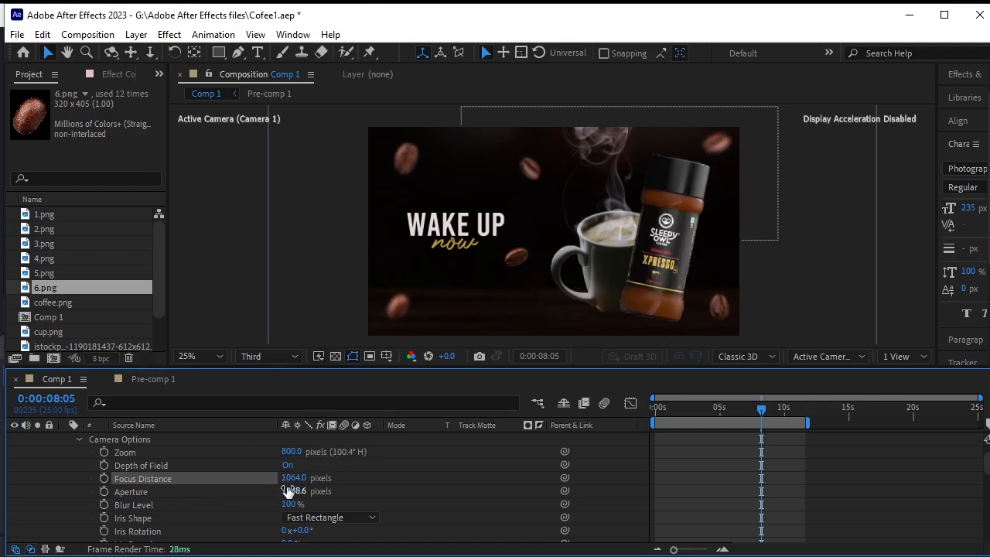
{"action": "left_click_drag", "start_coordinate": [288, 492], "coordinate": [308, 486]}
{"action": "scroll", "coordinate": [97, 453], "scroll_direction": "up", "scroll_amount": 1}
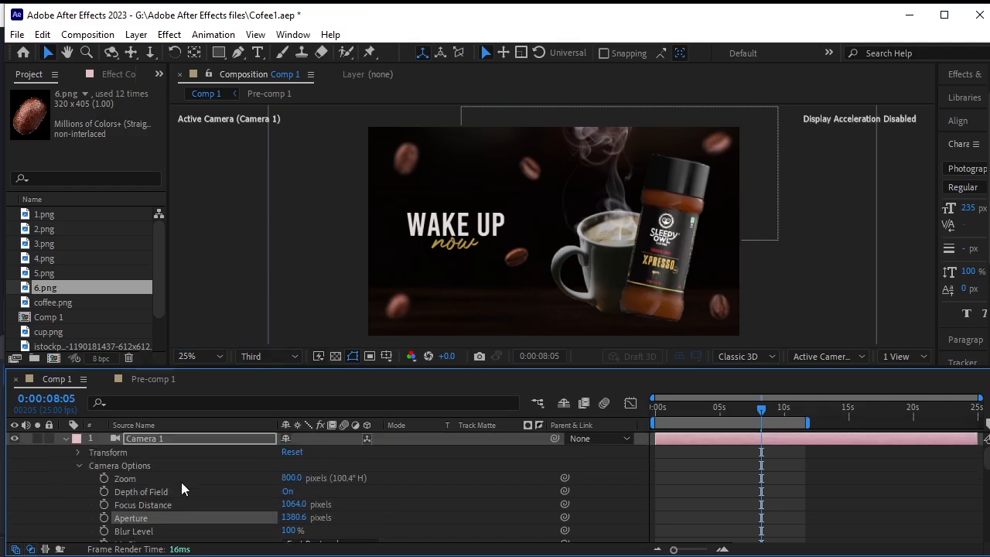
{"action": "left_click", "coordinate": [78, 464]}
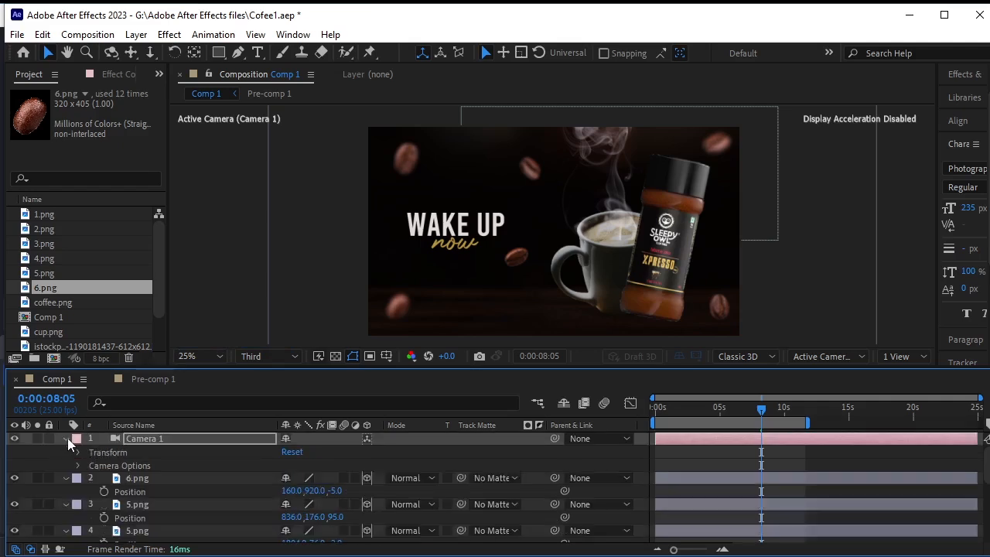
{"action": "left_click", "coordinate": [66, 439]}
Set the position of the upper-left 1.png bean to -34, 74, 185.
{"action": "left_click", "coordinate": [396, 314]}
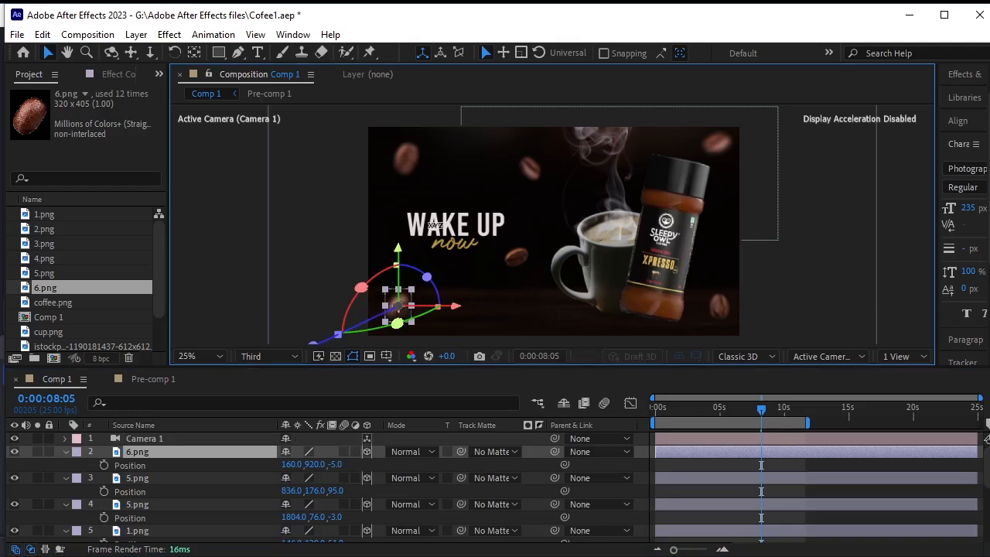
{"action": "left_click", "coordinate": [406, 166]}
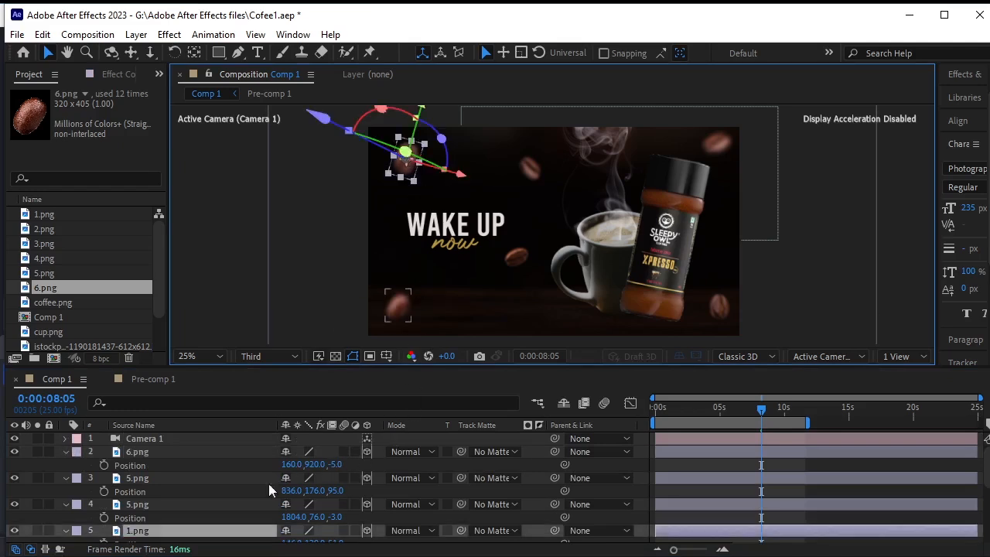
{"action": "scroll", "coordinate": [263, 515], "scroll_direction": "down", "scroll_amount": 1}
{"action": "left_click_drag", "start_coordinate": [338, 507], "coordinate": [420, 490]}
{"action": "left_click_drag", "start_coordinate": [290, 505], "coordinate": [195, 511]}
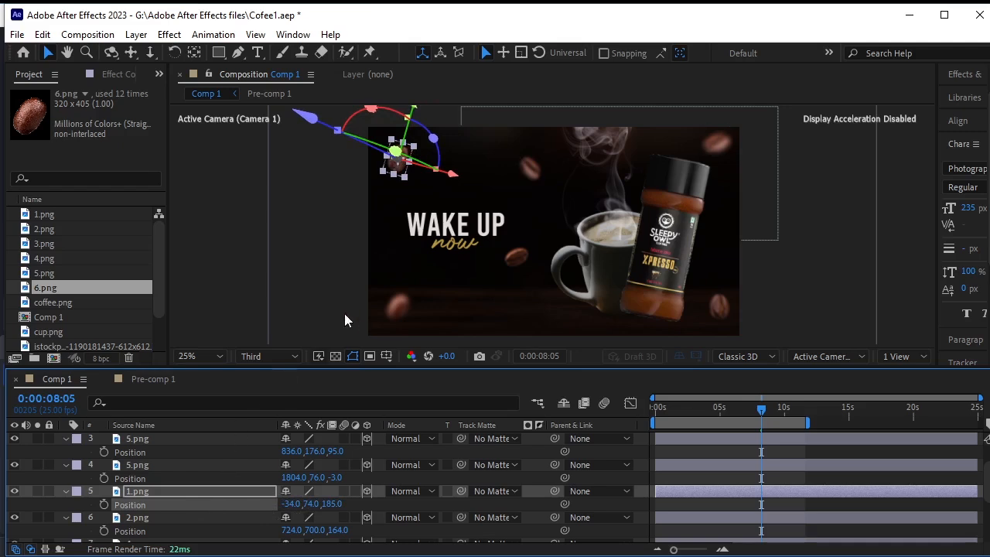
{"action": "left_click", "coordinate": [352, 149]}
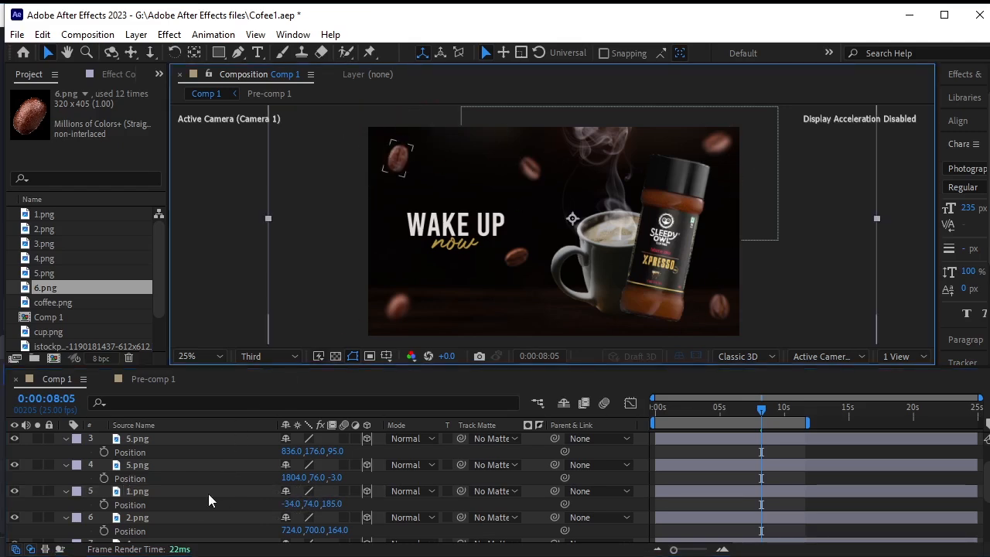
Select the six bean layers from 6.png to 4.png and trim their start to 0:00:04:02.
{"action": "scroll", "coordinate": [186, 491], "scroll_direction": "up", "scroll_amount": 1}
{"action": "left_click", "coordinate": [161, 451]}
{"action": "scroll", "coordinate": [184, 478], "scroll_direction": "down", "scroll_amount": 3}
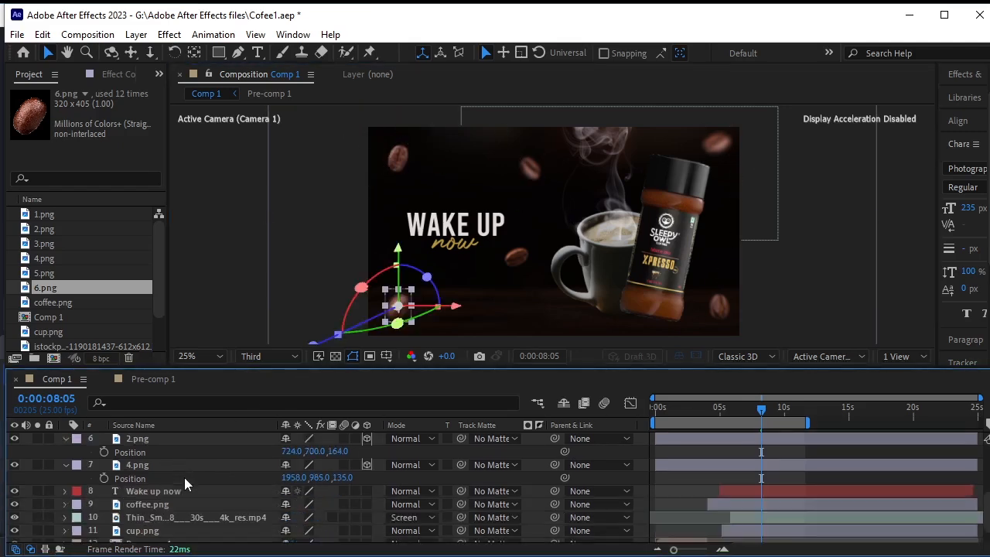
{"action": "left_click", "coordinate": [178, 467], "text": "shift"}
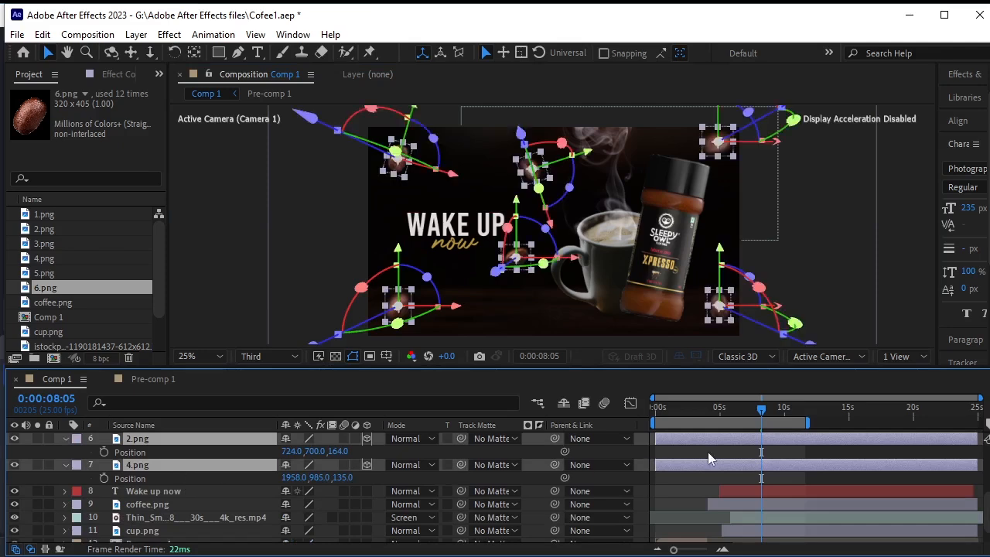
{"action": "left_click_drag", "start_coordinate": [746, 409], "coordinate": [708, 430]}
{"action": "scroll", "coordinate": [736, 479], "scroll_direction": "up", "scroll_amount": 5}
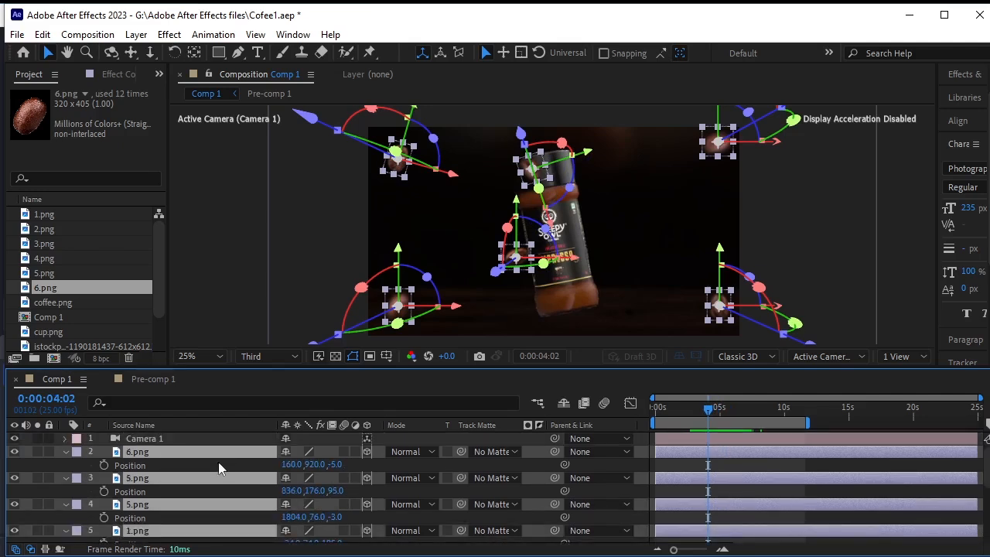
{"action": "key", "text": "alt+bracketleft"}
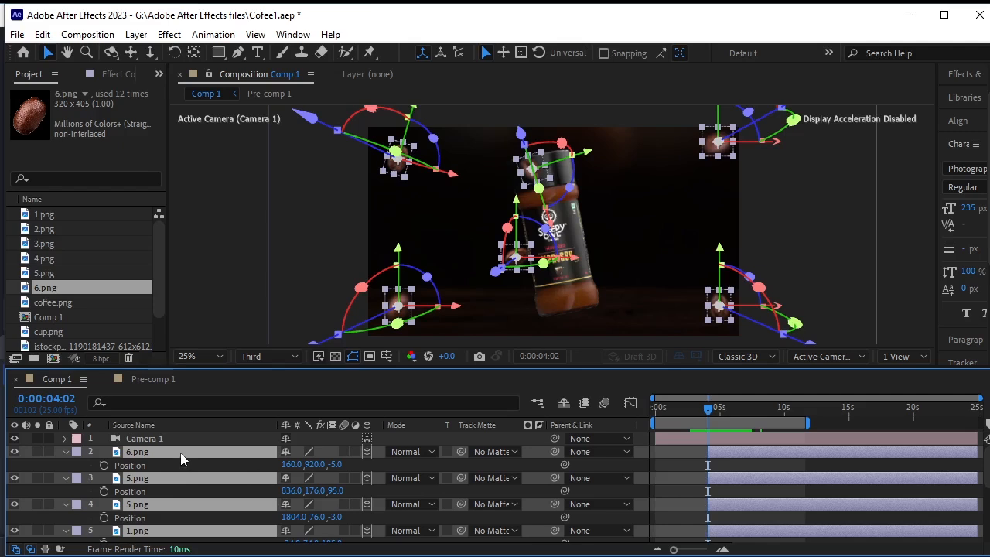
Keyframe Z Rotation on all six bean layers at 0:00:04:02, rotate them by 76° at 0:00:11:11, and preview the spin.
{"action": "key", "text": "r"}
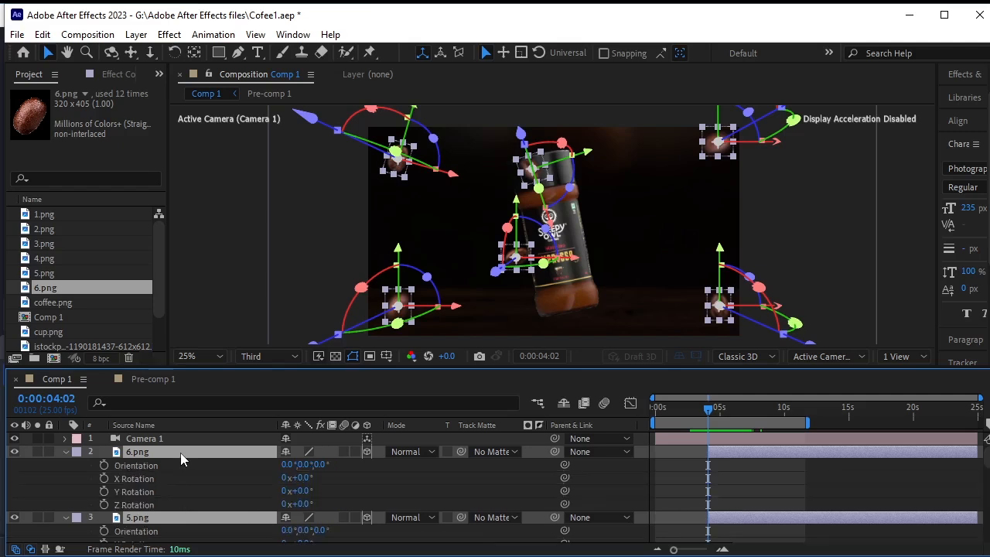
{"action": "left_click", "coordinate": [104, 504]}
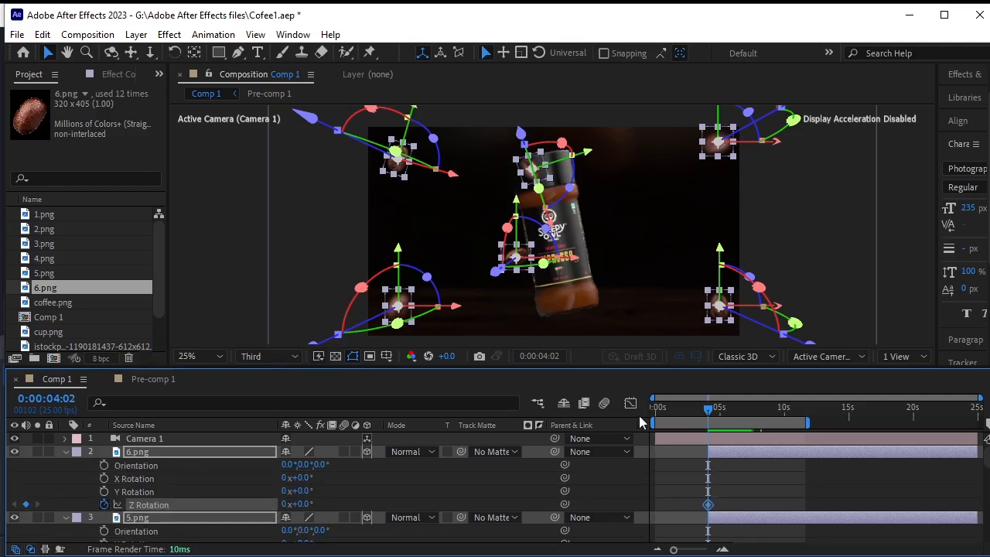
{"action": "left_click_drag", "start_coordinate": [708, 408], "coordinate": [805, 434]}
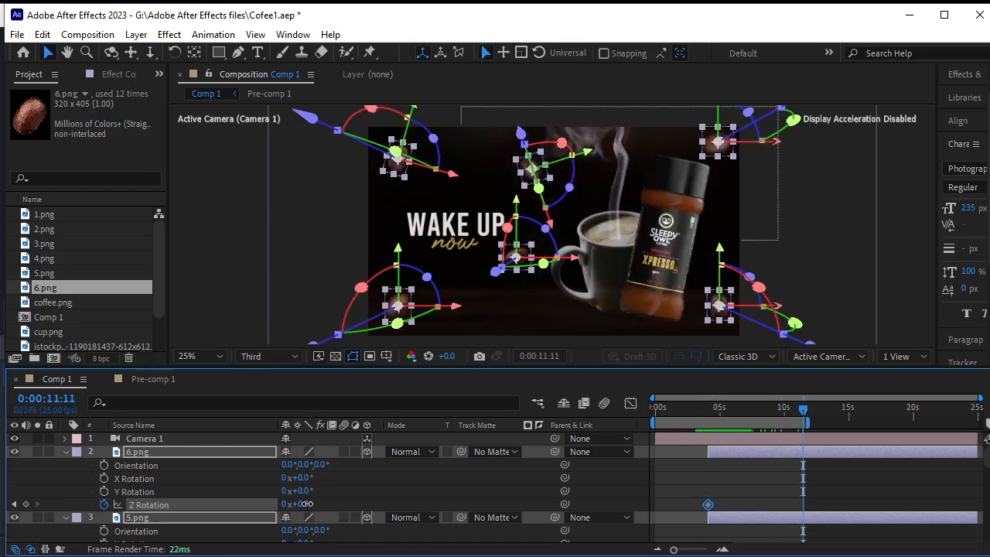
{"action": "left_click_drag", "start_coordinate": [308, 504], "coordinate": [337, 506]}
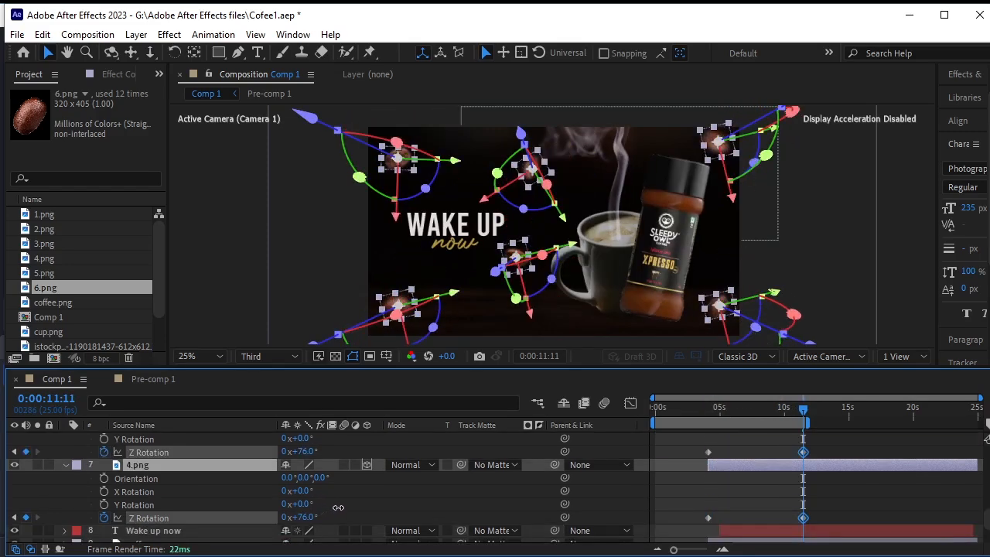
{"action": "left_click_drag", "start_coordinate": [803, 408], "coordinate": [701, 436]}
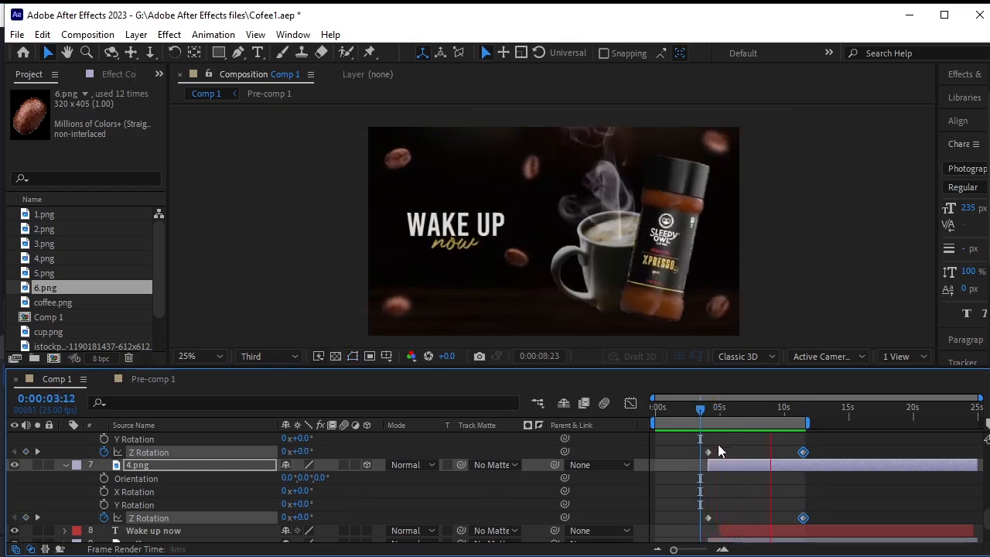
{"action": "key", "text": "space"}
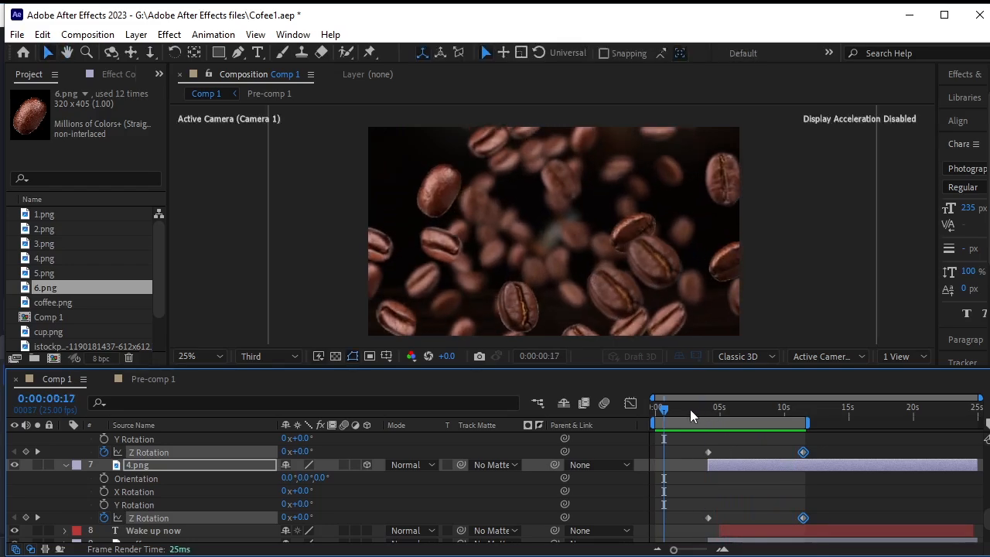
Set the Z Rotation of the upper-middle 5.png bean to -70° at its end keyframe at 0:00:11:11.
{"action": "left_click_drag", "start_coordinate": [667, 410], "coordinate": [783, 443]}
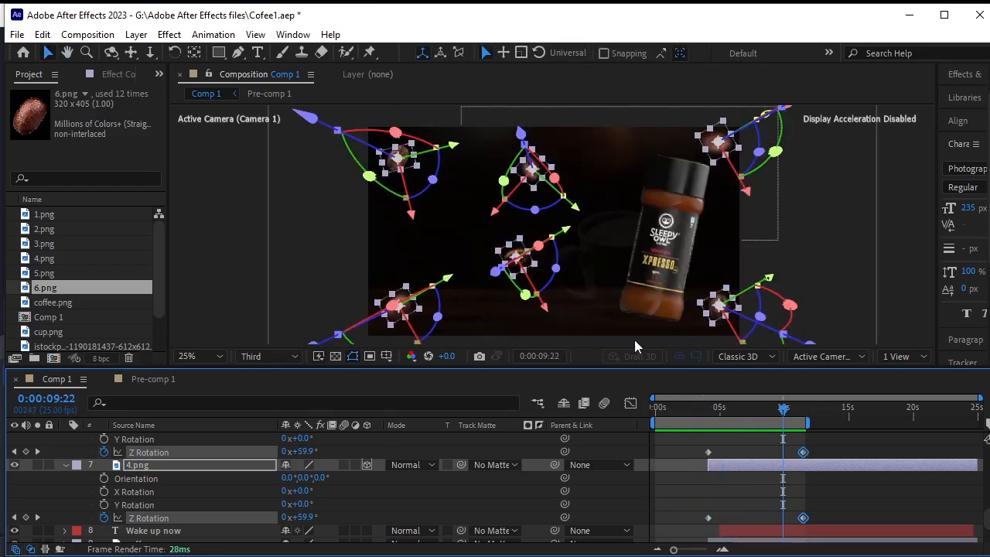
{"action": "scroll", "coordinate": [201, 476], "scroll_direction": "up", "scroll_amount": 3}
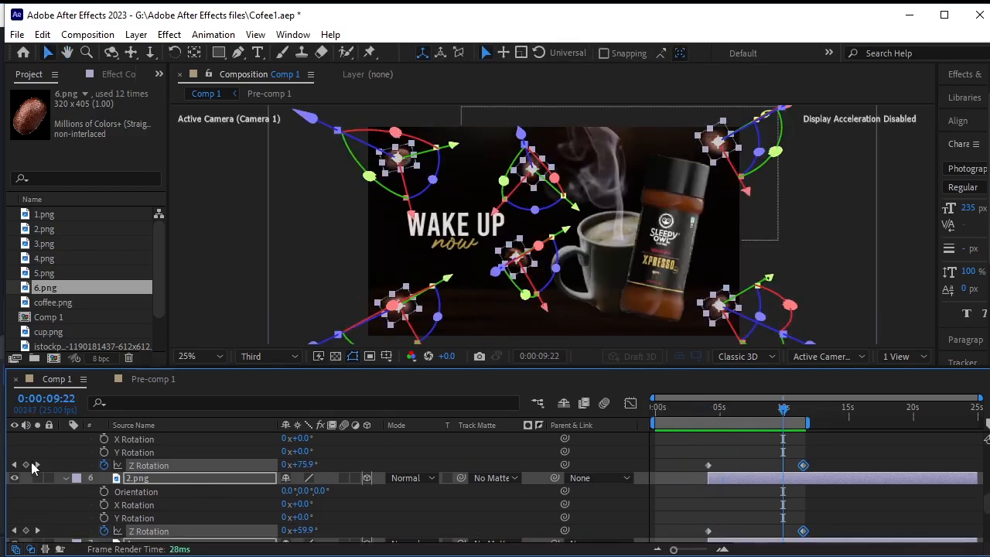
{"action": "left_click", "coordinate": [37, 465]}
{"action": "scroll", "coordinate": [238, 478], "scroll_direction": "up", "scroll_amount": 5}
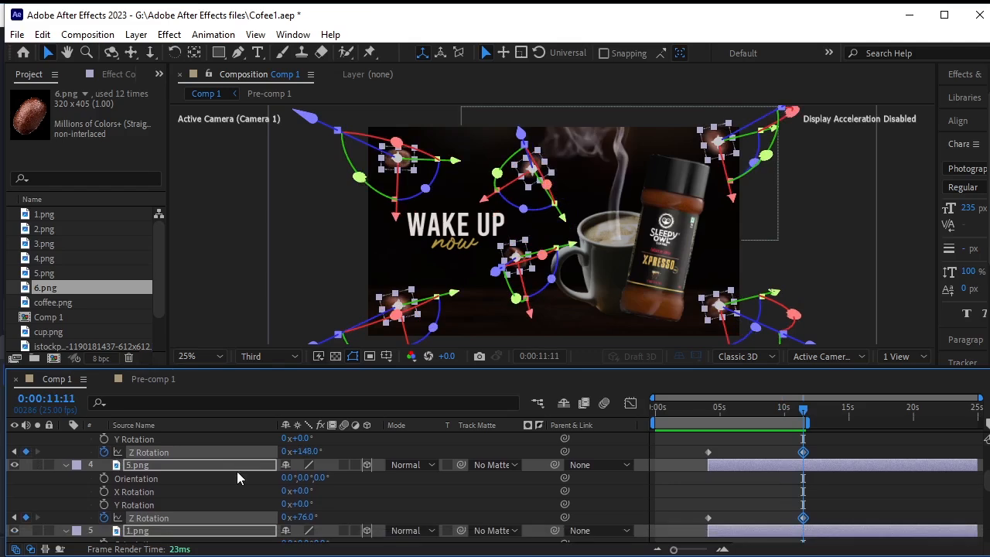
{"action": "scroll", "coordinate": [239, 477], "scroll_direction": "up", "scroll_amount": 2}
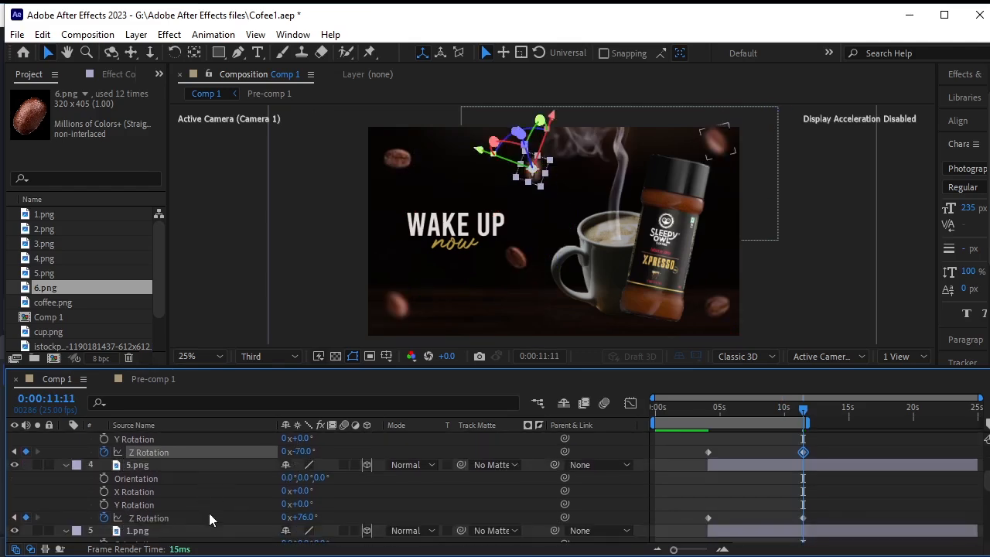
Set the Z Rotation of the upper-right 5.png bean to -76° at 0:00:11:11.
{"action": "left_click", "coordinate": [209, 520]}
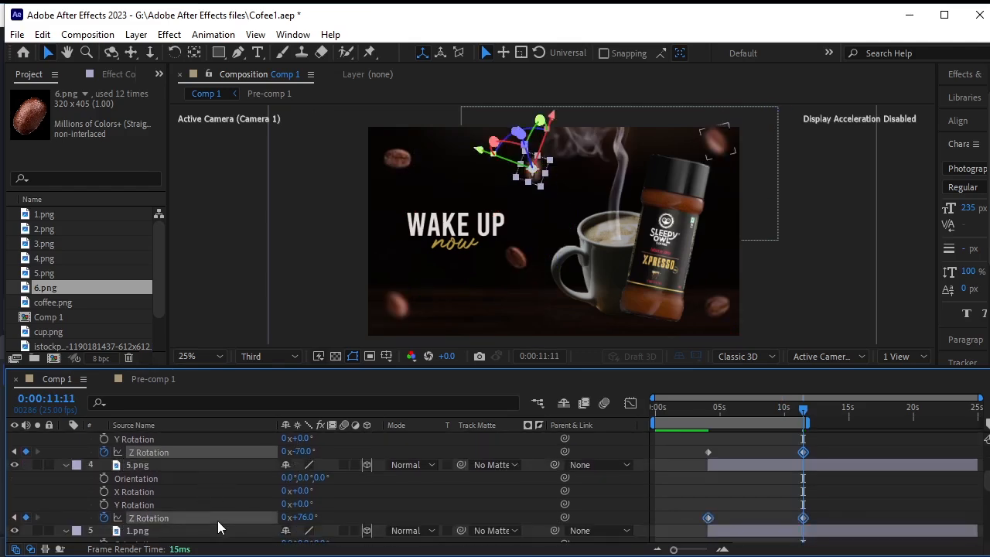
{"action": "left_click", "coordinate": [307, 517]}
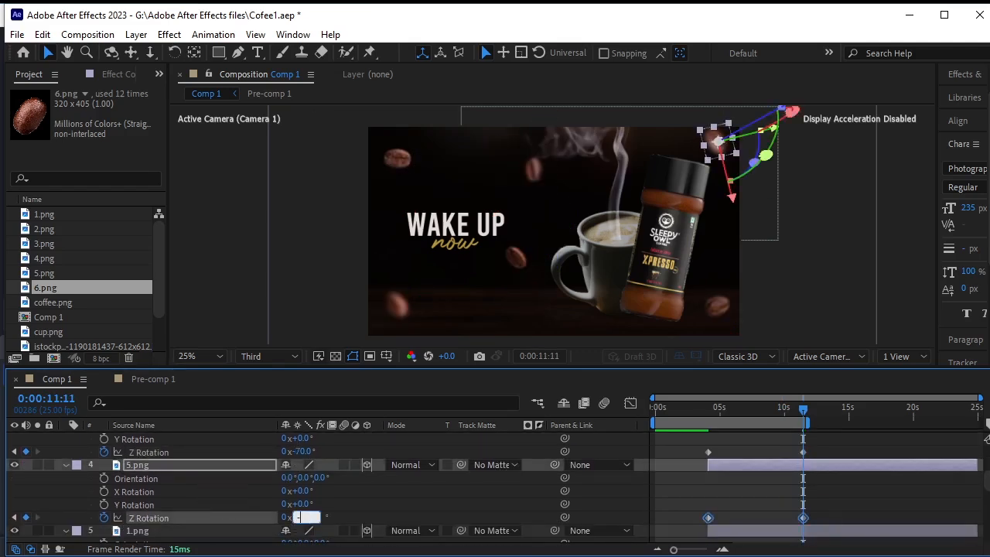
{"action": "key", "text": "Return"}
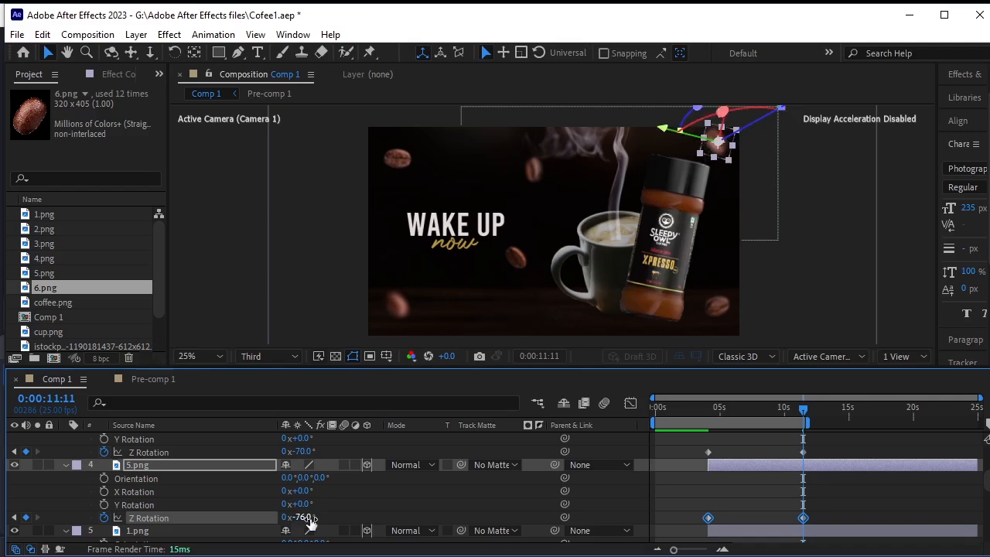
Set the Z Rotation of the lower-right 4.png bean to -76° at 0:00:11:11.
{"action": "scroll", "coordinate": [312, 522], "scroll_direction": "down", "scroll_amount": 3}
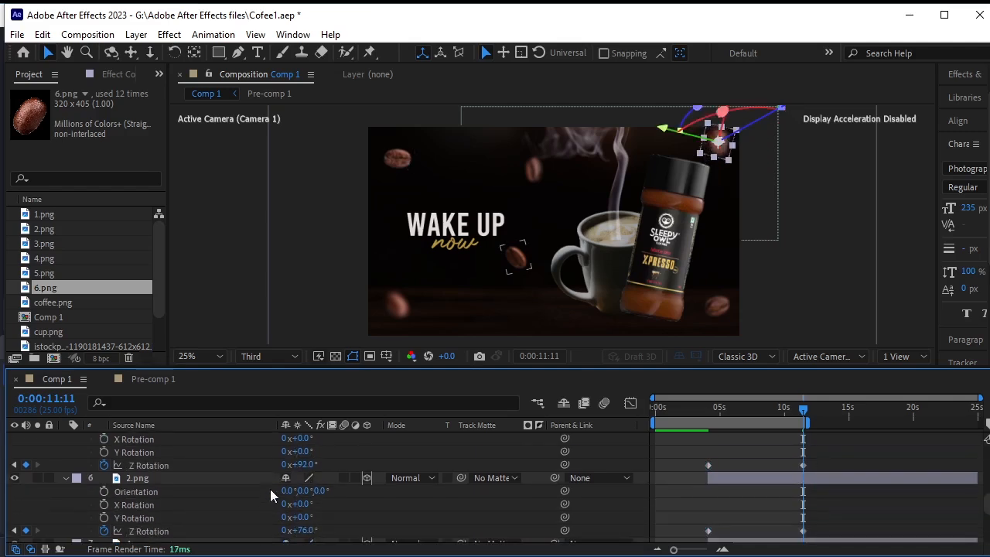
{"action": "scroll", "coordinate": [303, 534], "scroll_direction": "down", "scroll_amount": 3}
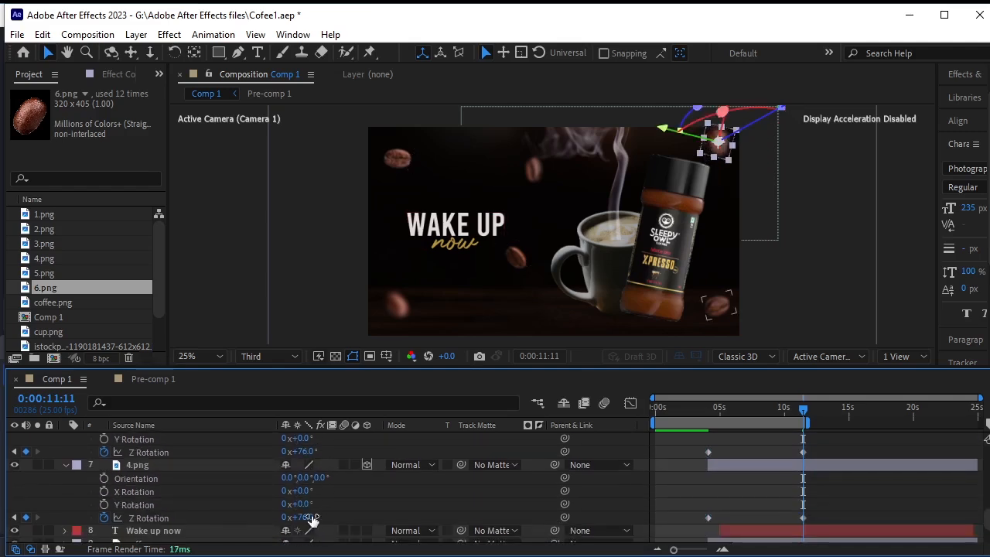
{"action": "left_click", "coordinate": [307, 517]}
{"action": "type", "text": "-76"}
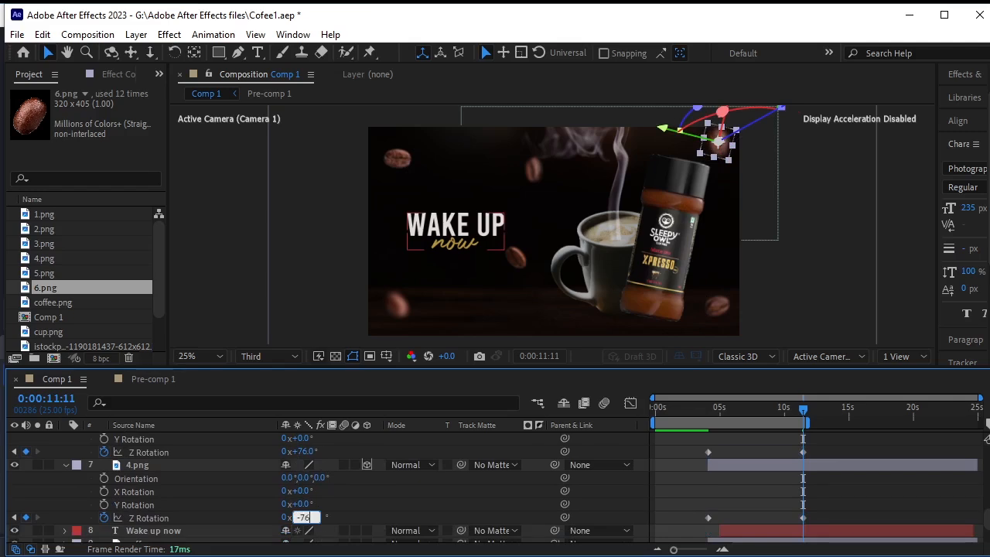
{"action": "key", "text": "Return"}
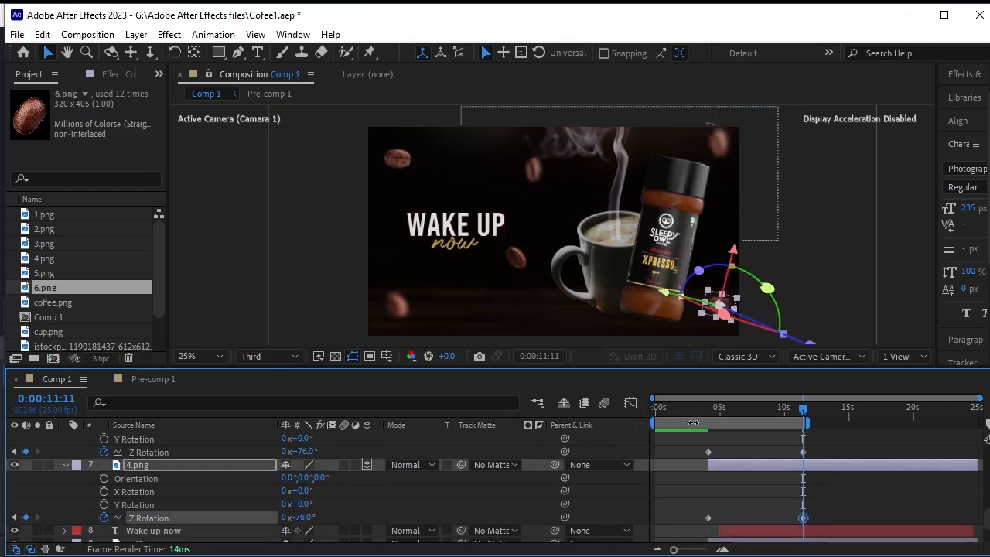
Preview Comp 1 from the beginning in an enlarged composition view, stopping once the rotating beans, cup and text are on screen.
{"action": "left_click_drag", "start_coordinate": [783, 414], "coordinate": [691, 436]}
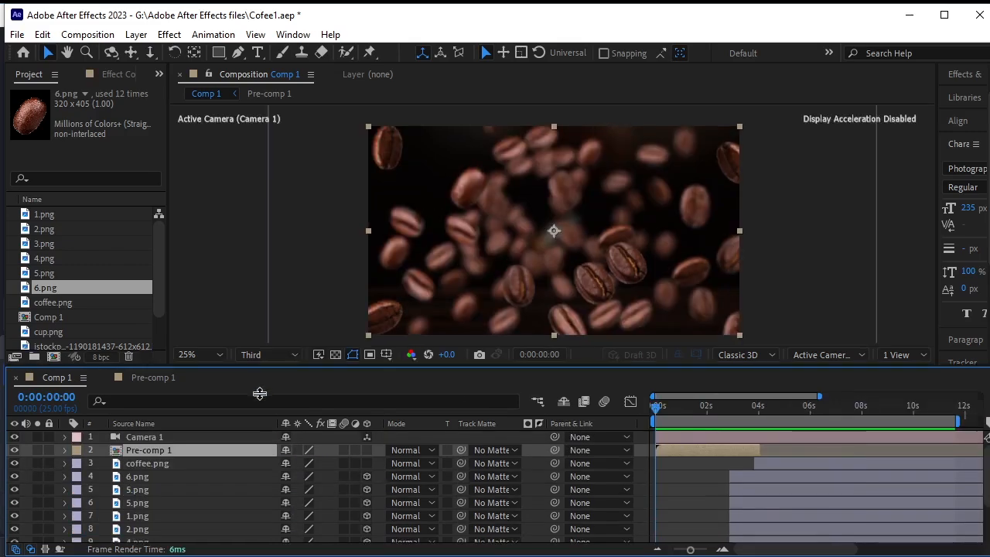
{"action": "left_click_drag", "start_coordinate": [259, 395], "coordinate": [245, 463]}
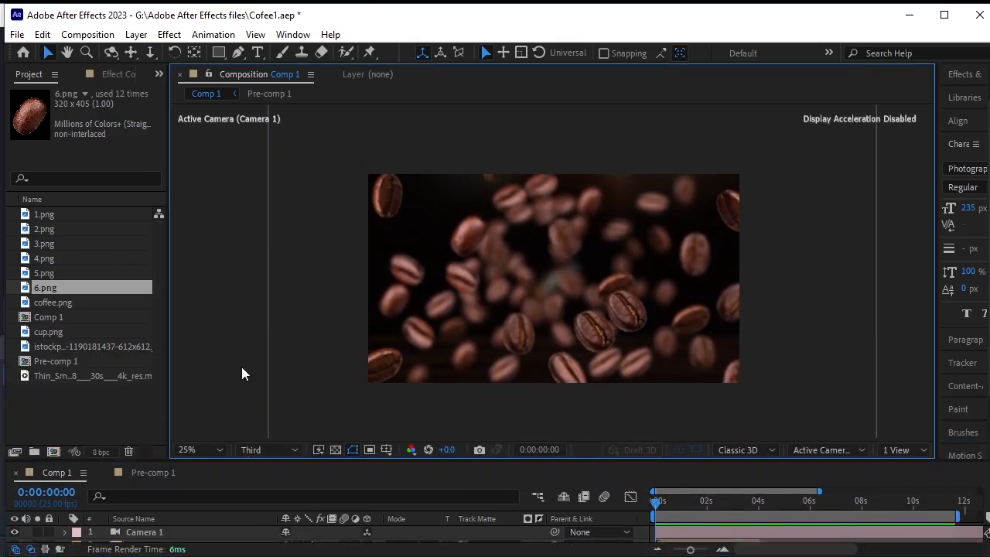
{"action": "key", "text": "space"}
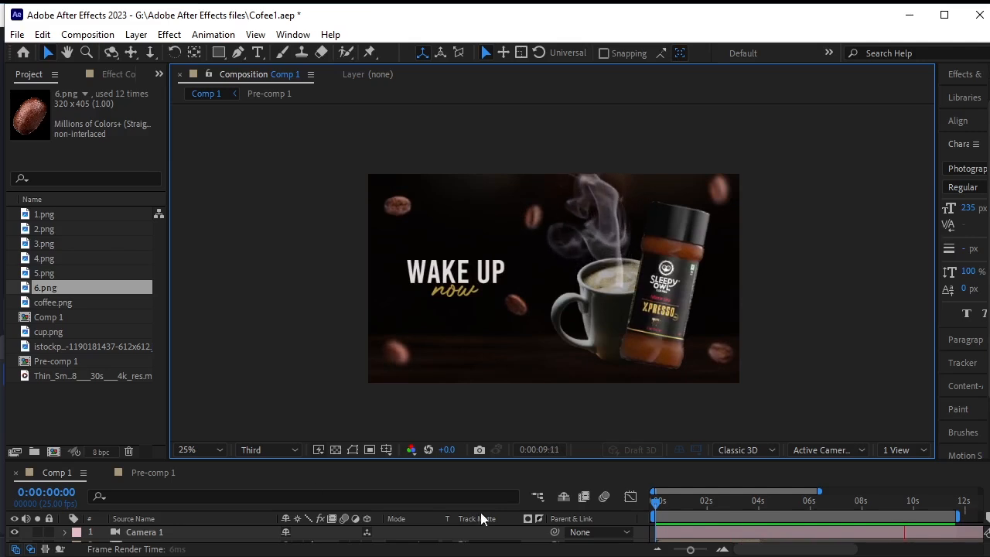
{"action": "key", "text": "space"}
{"action": "left_click_drag", "start_coordinate": [485, 458], "coordinate": [485, 391]}
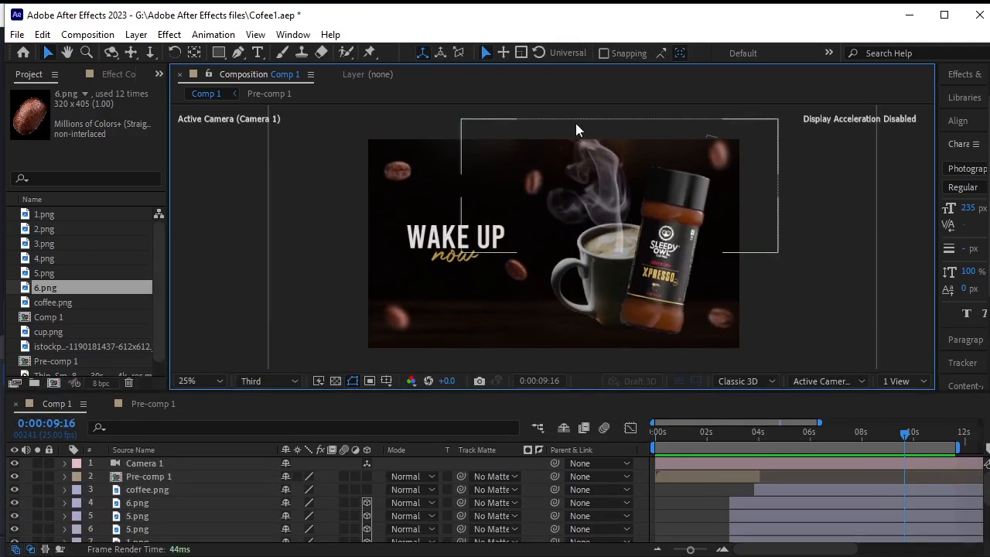
Move the bean beside the cup down and to the left, below the word "now", and return to the start of Comp 1.
{"action": "left_click", "coordinate": [510, 264]}
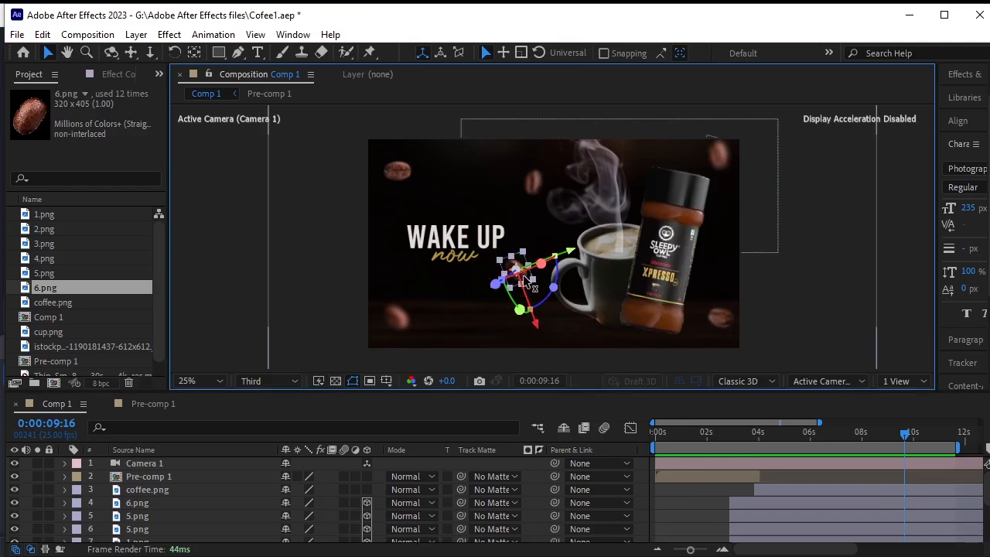
{"action": "left_click_drag", "start_coordinate": [525, 288], "coordinate": [536, 286]}
{"action": "left_click", "coordinate": [534, 183]}
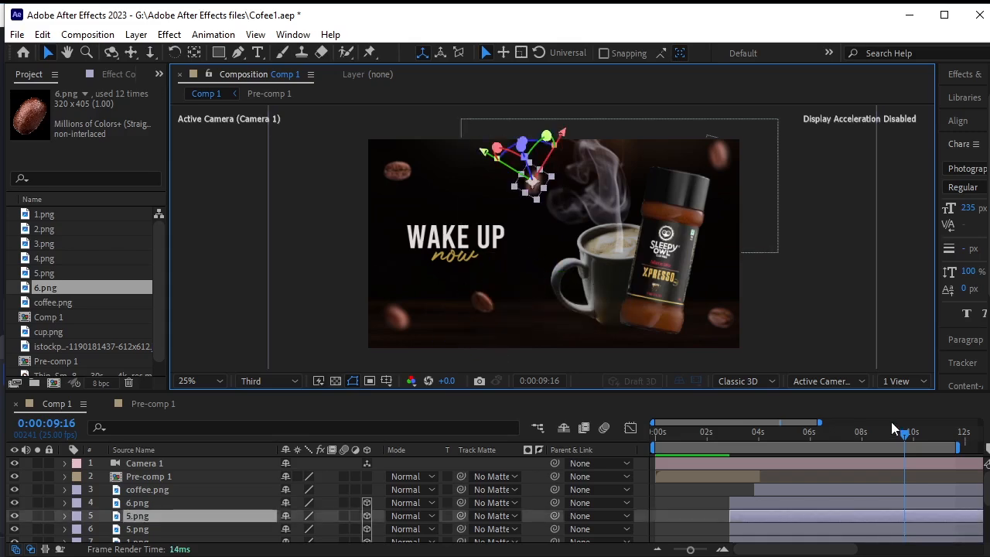
{"action": "left_click_drag", "start_coordinate": [812, 436], "coordinate": [289, 457]}
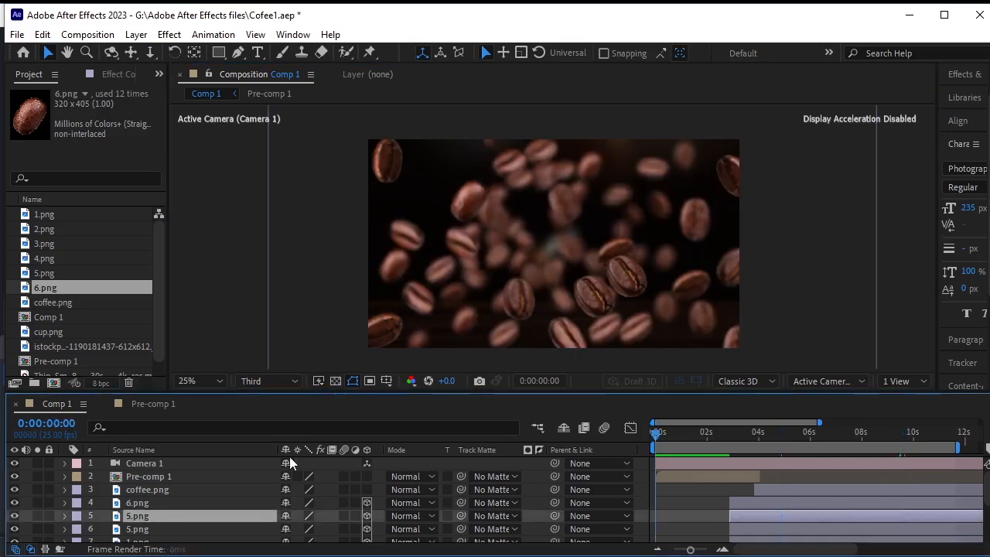